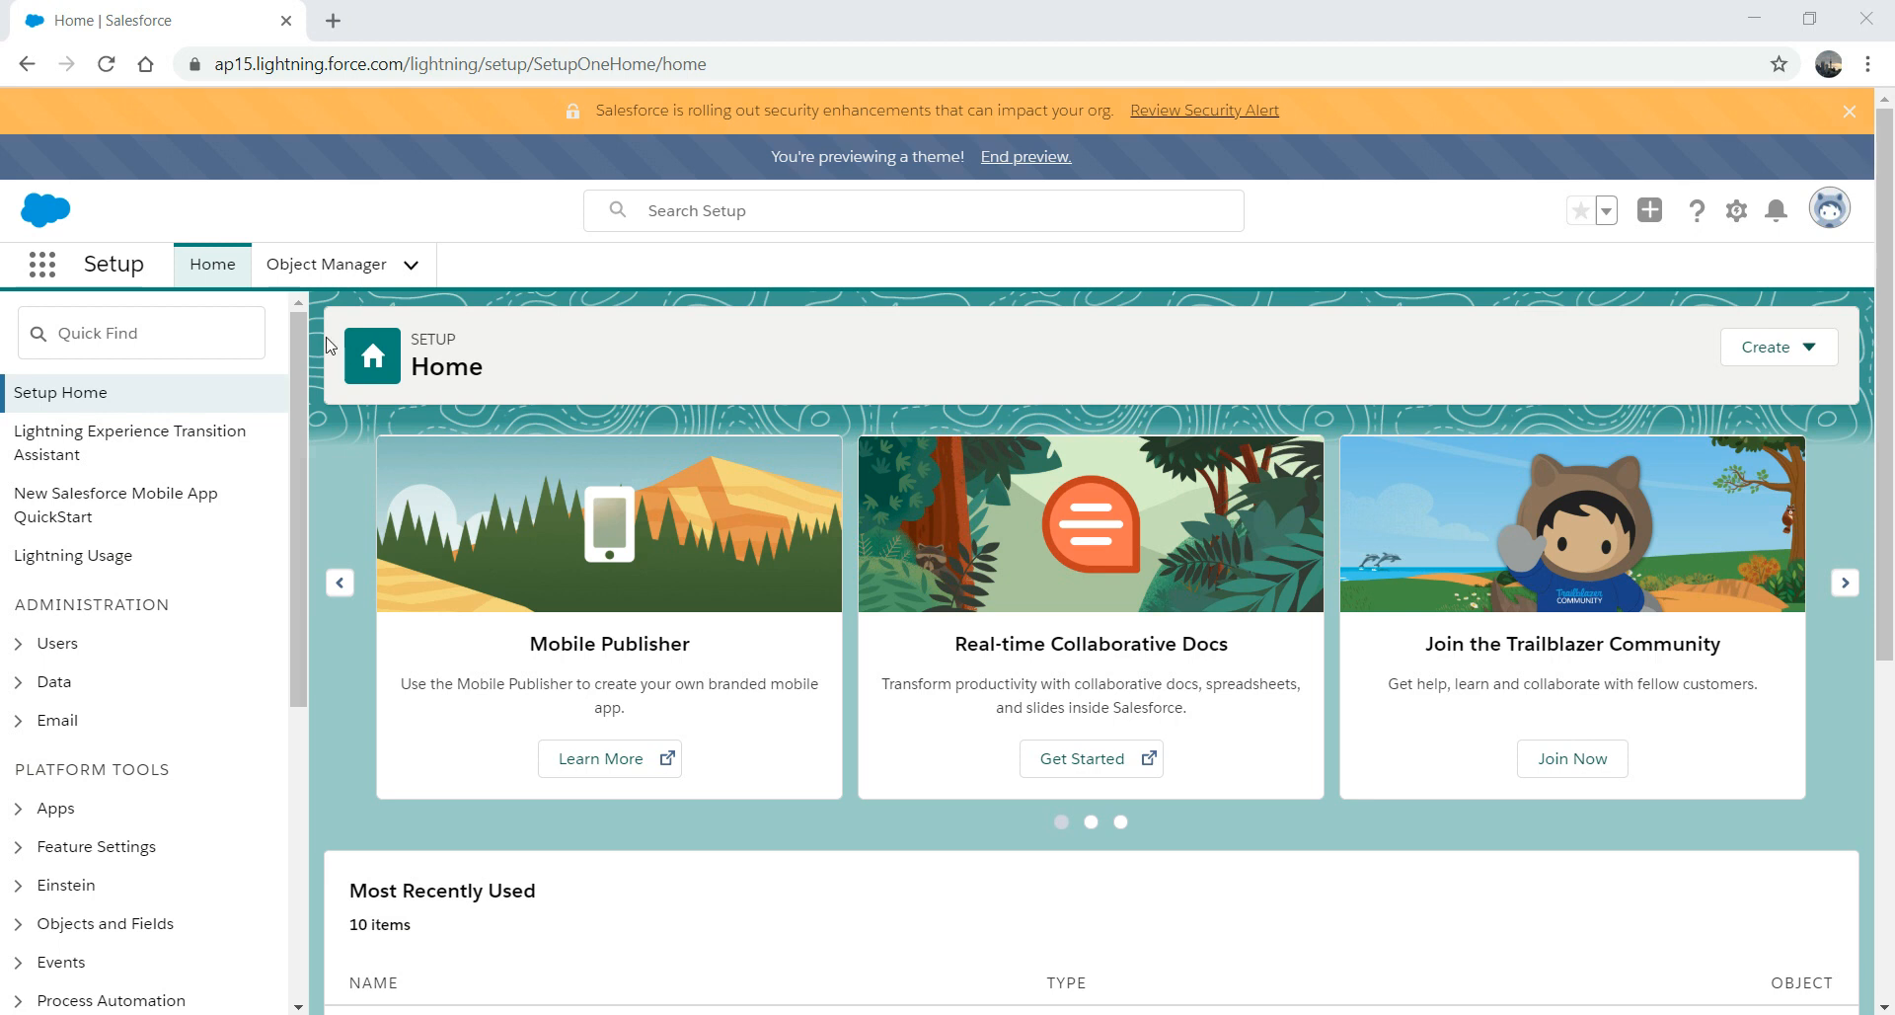
- Search the setup options for "pass" and open the Password Policies page
{"action": "left_click", "coordinate": [200, 334]}
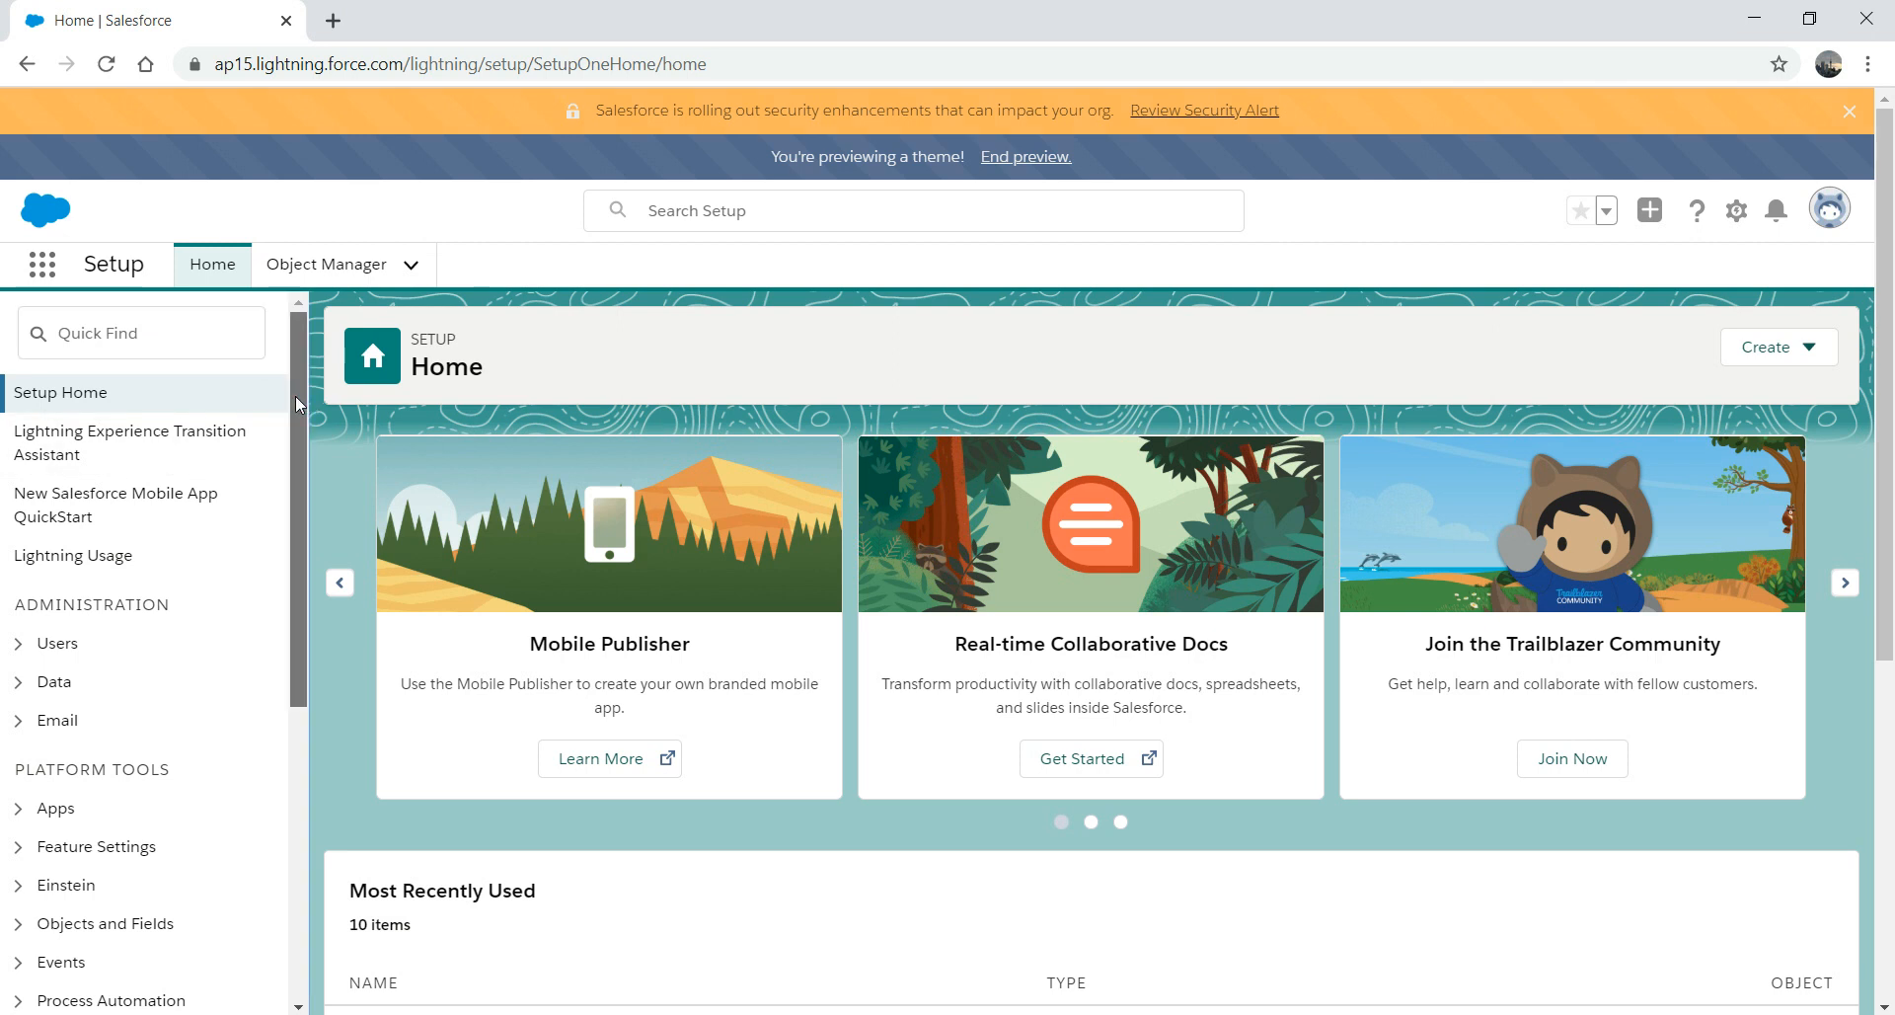
{"action": "scroll", "coordinate": [300, 395], "scroll_direction": "down", "scroll_amount": 3}
{"action": "left_click_drag", "start_coordinate": [307, 617], "coordinate": [303, 755]}
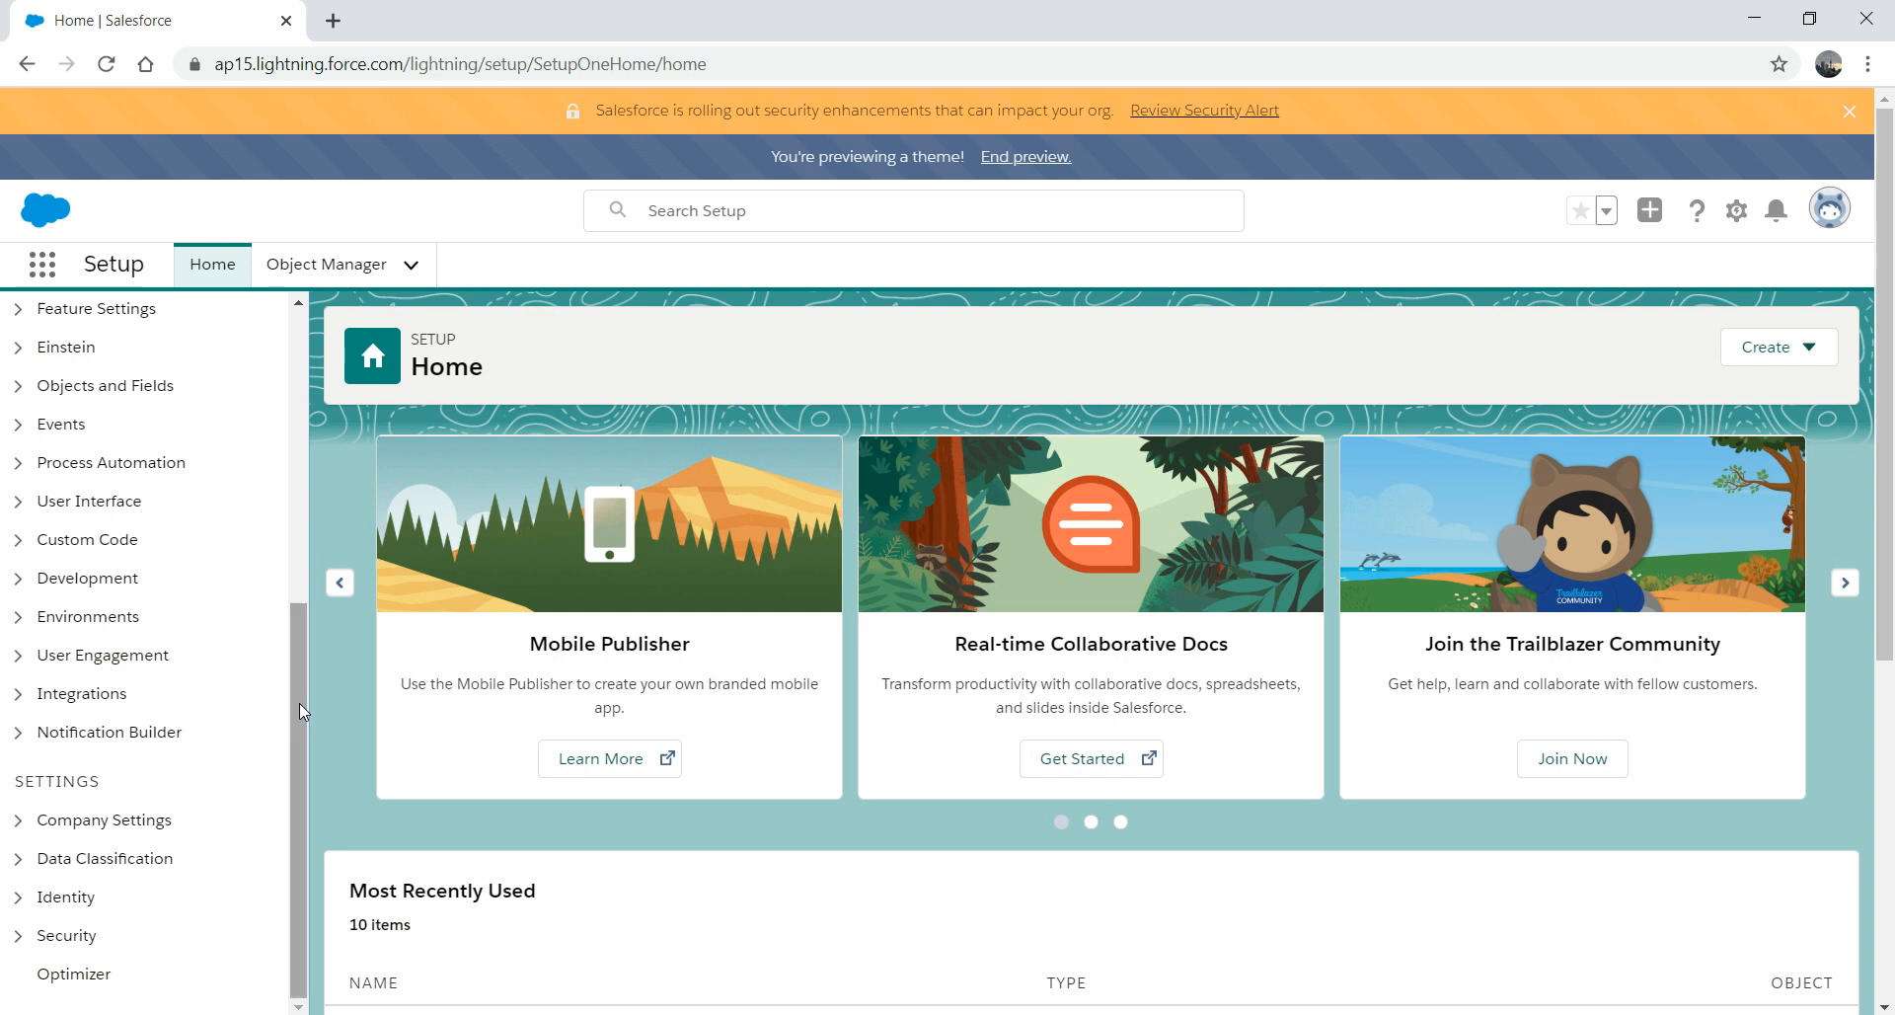
{"action": "left_click_drag", "start_coordinate": [294, 672], "coordinate": [294, 387]}
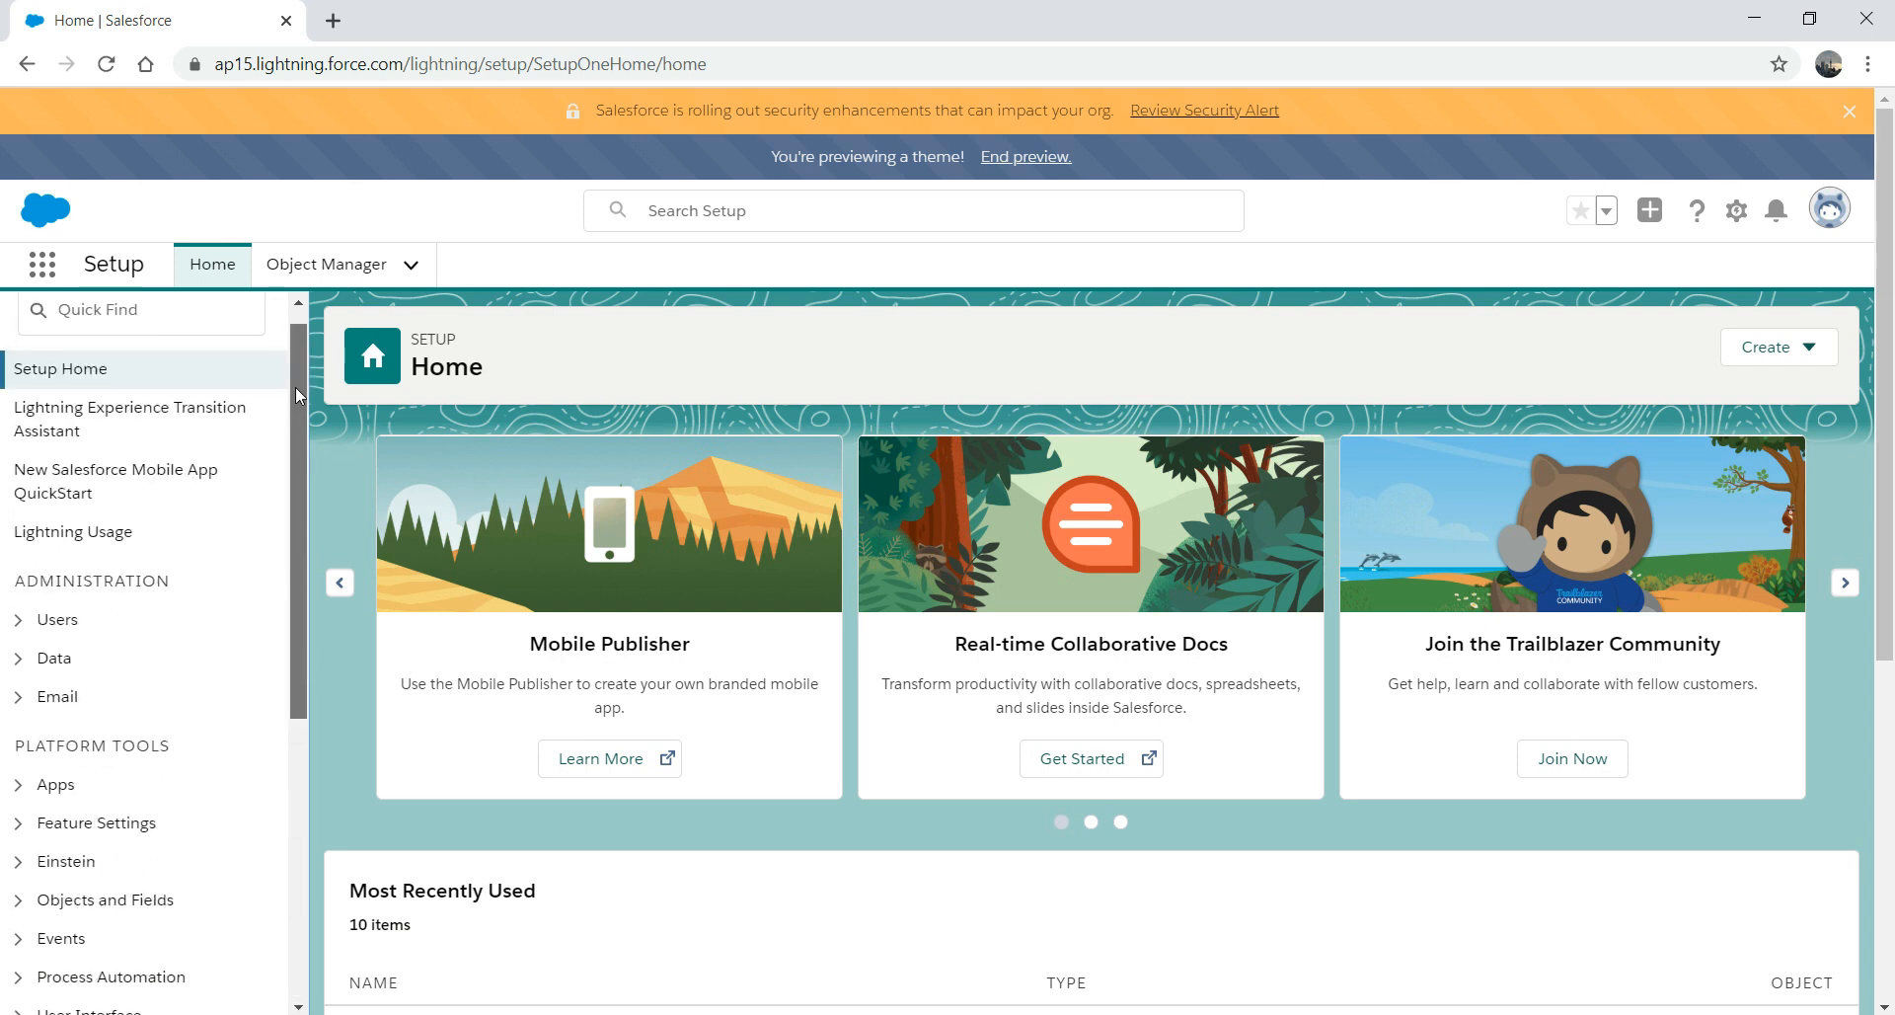
{"action": "left_click", "coordinate": [178, 308]}
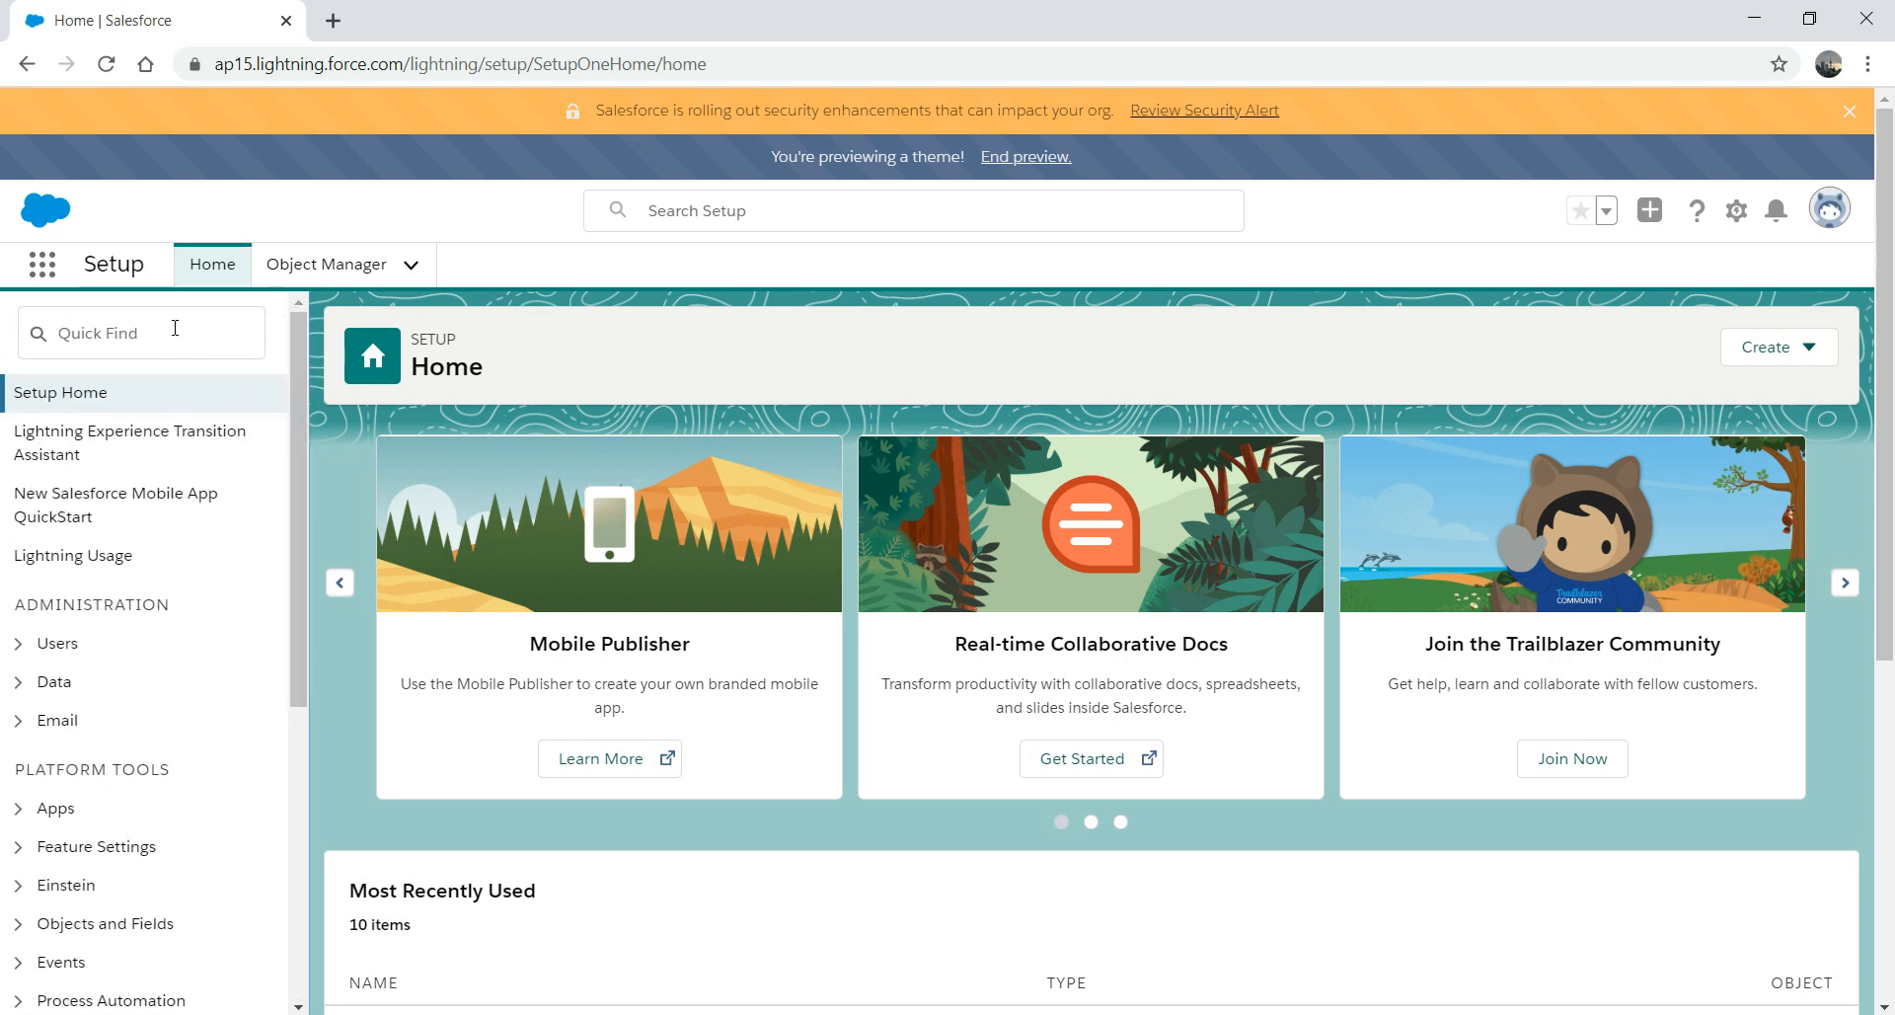
{"action": "type", "text": "pa"}
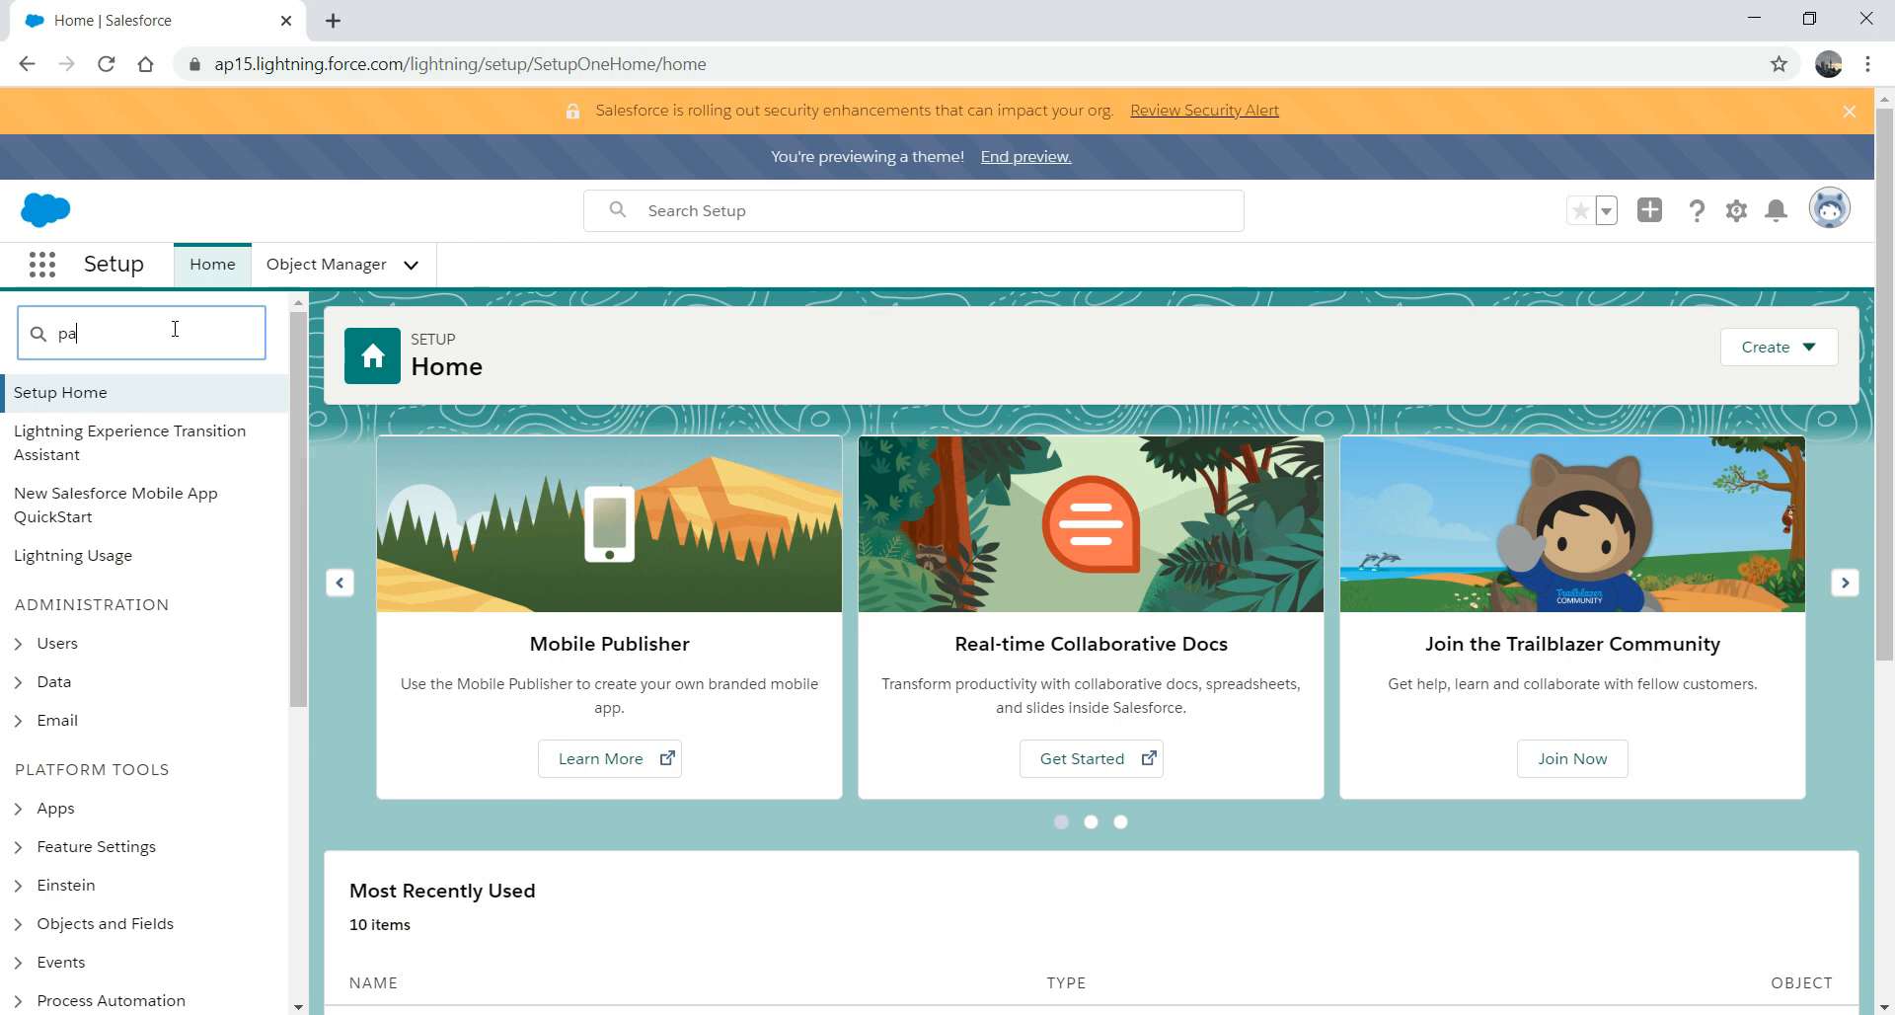
{"action": "type", "text": "ss"}
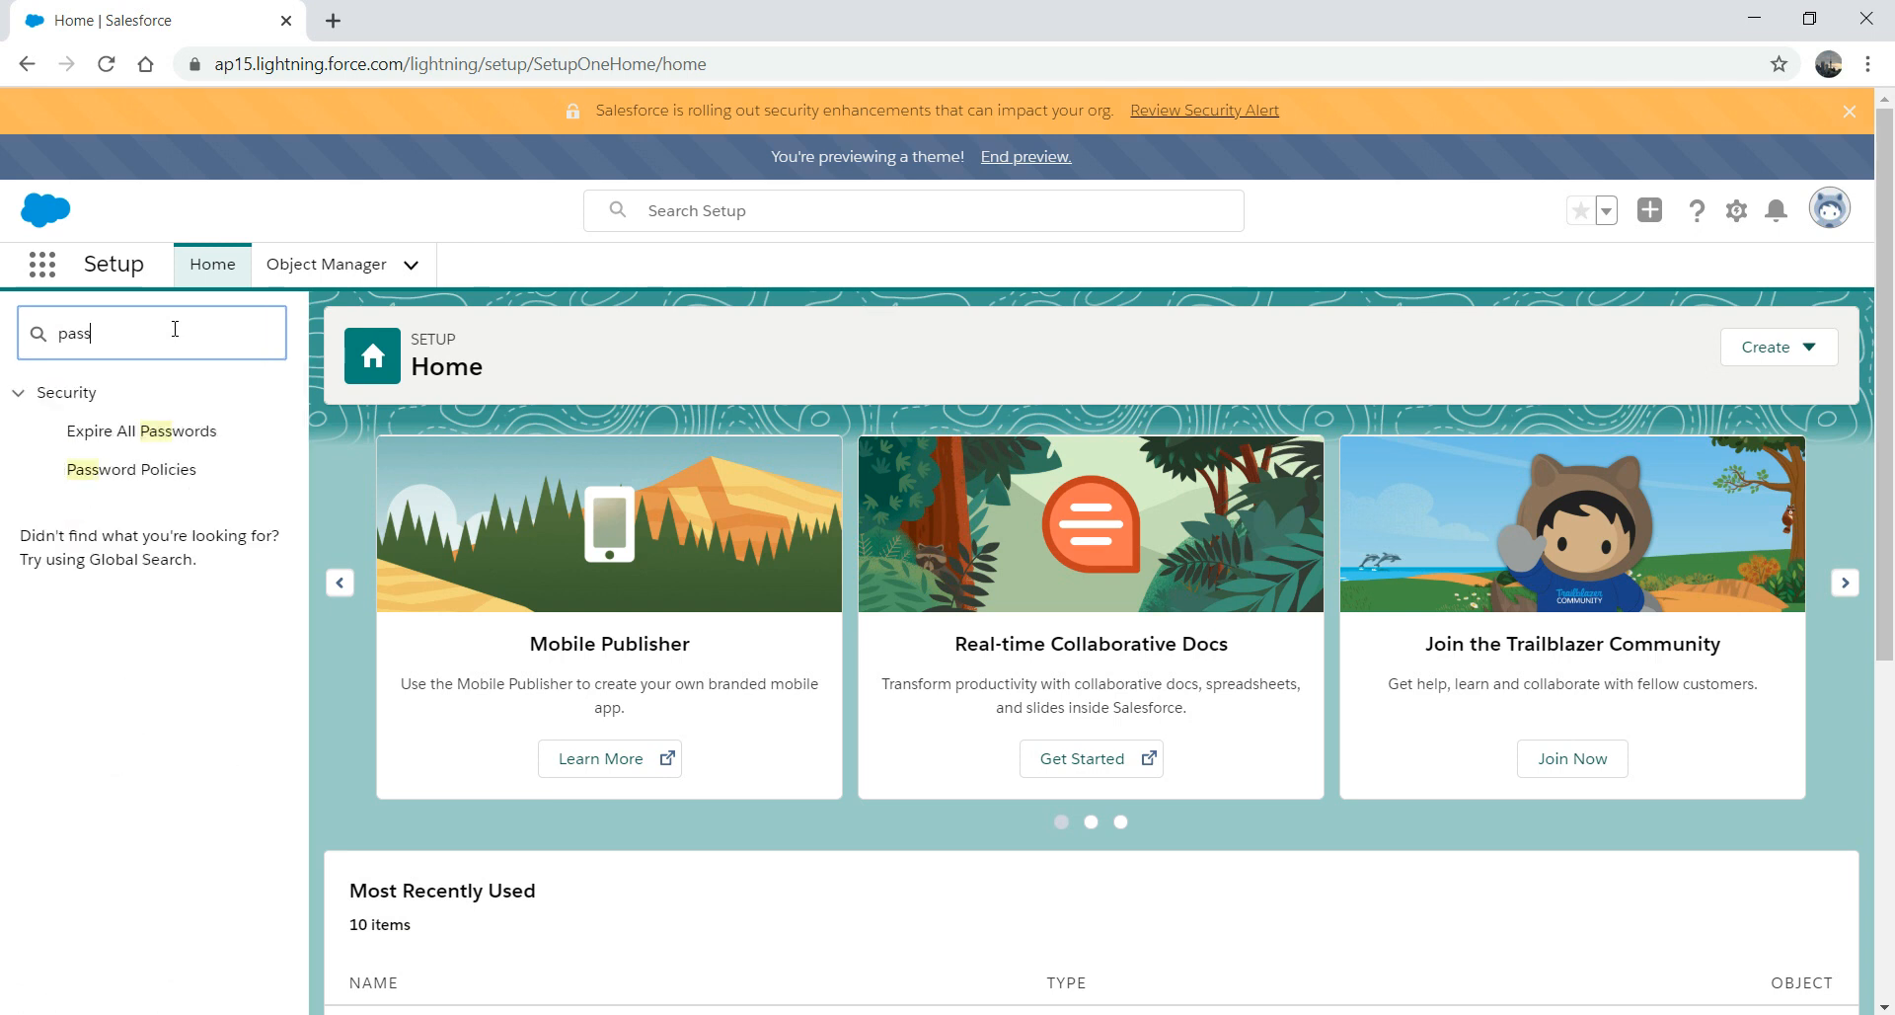
{"action": "left_click", "coordinate": [121, 472]}
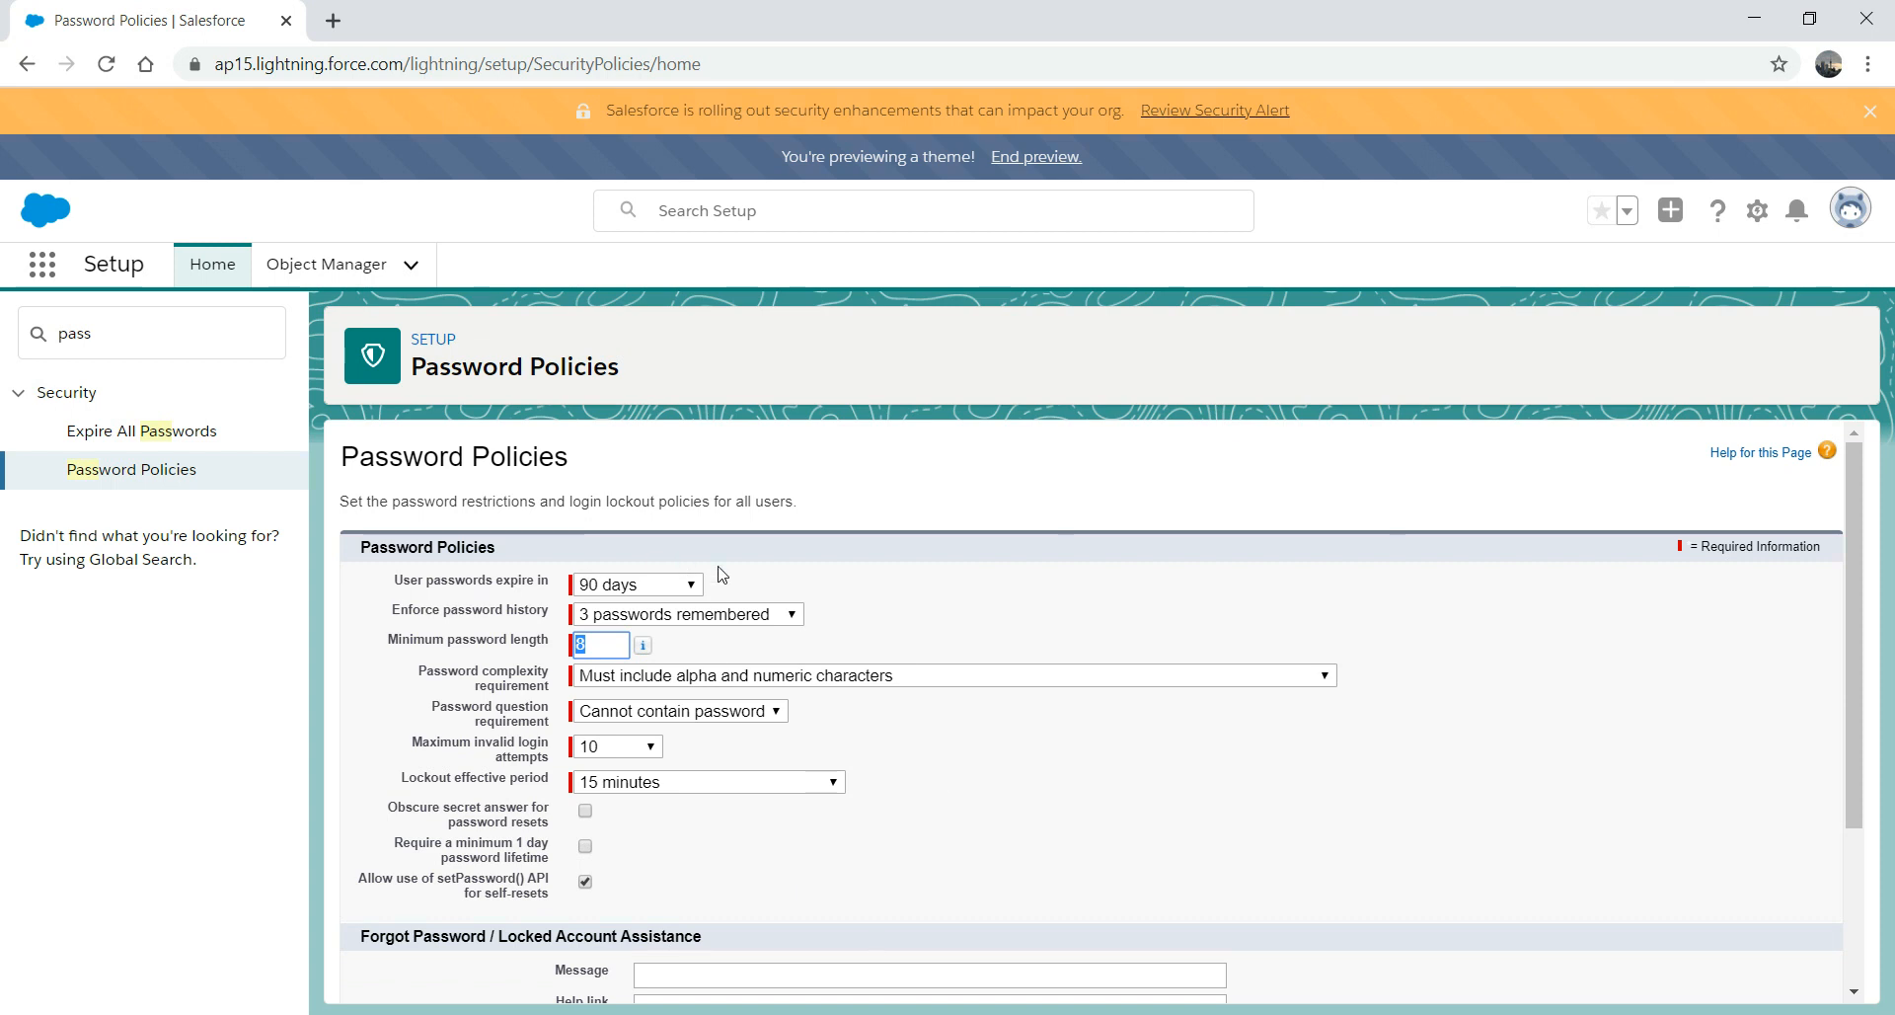
- Examine the available options for password expiry, enforced password history and password complexity
{"action": "left_click", "coordinate": [698, 585]}
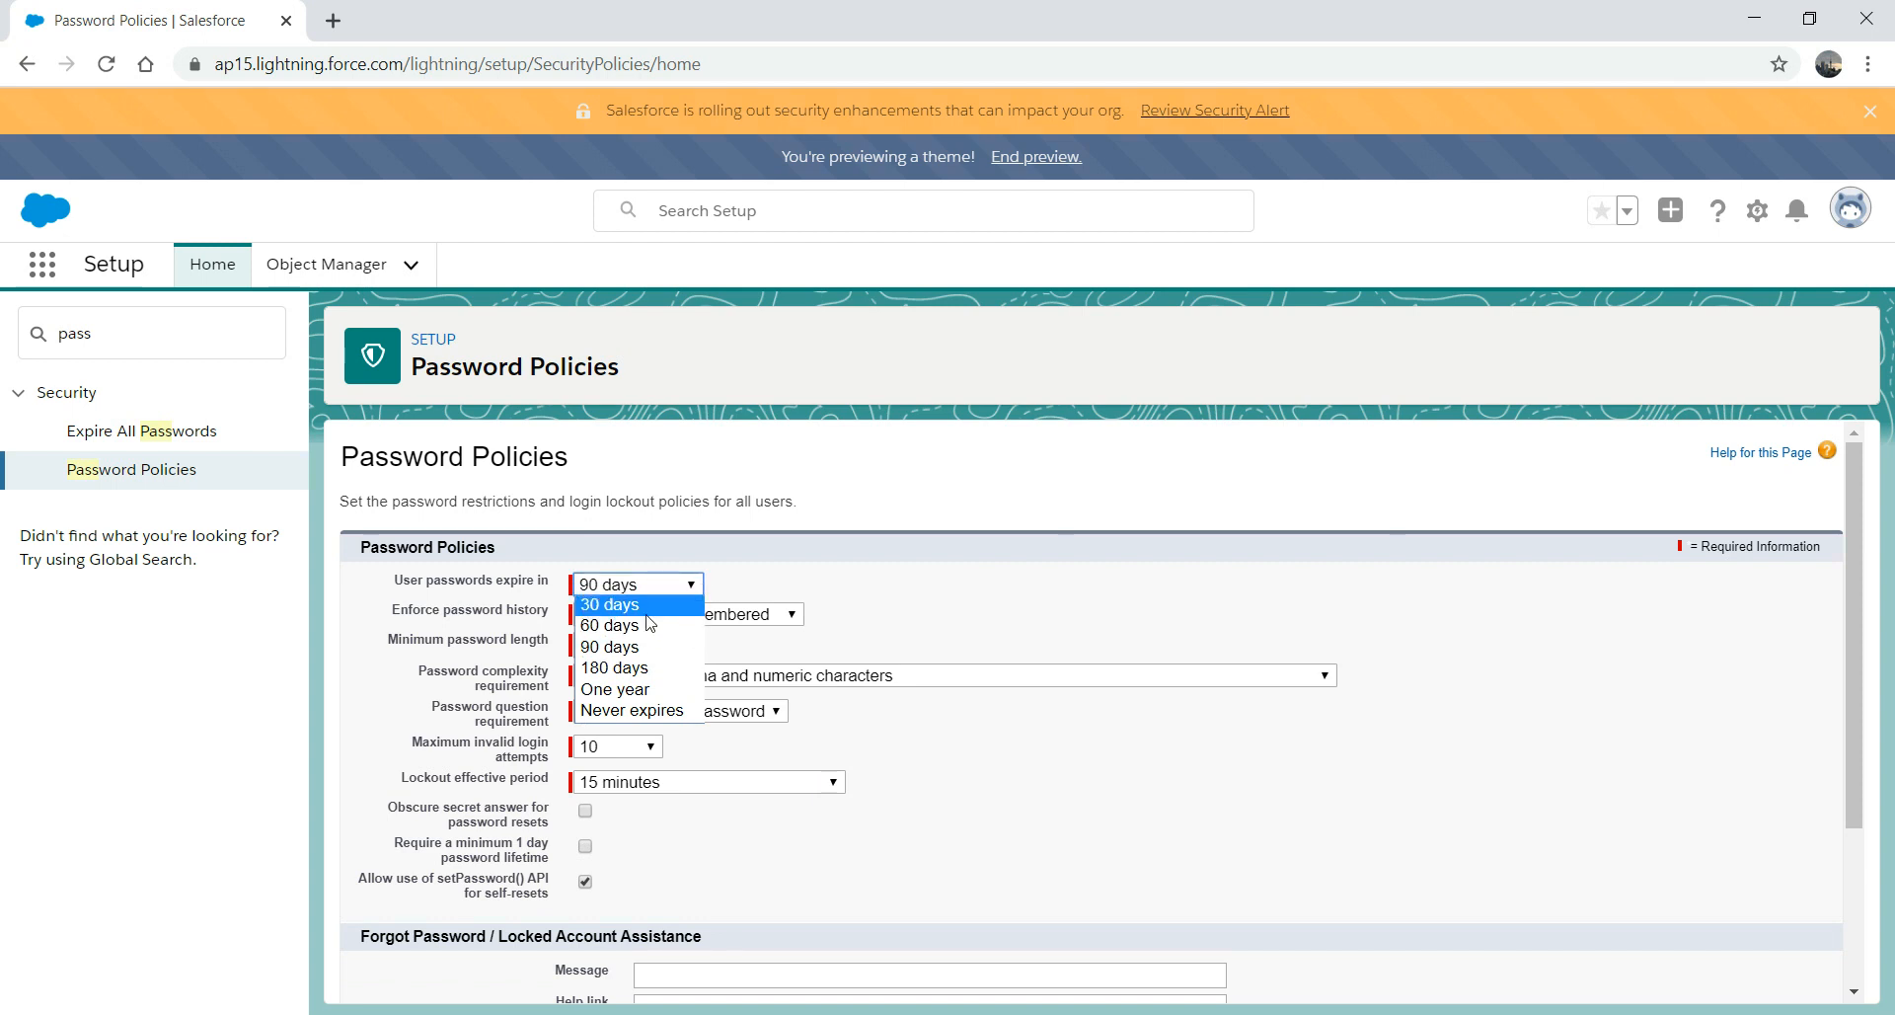
{"action": "left_click", "coordinate": [901, 538]}
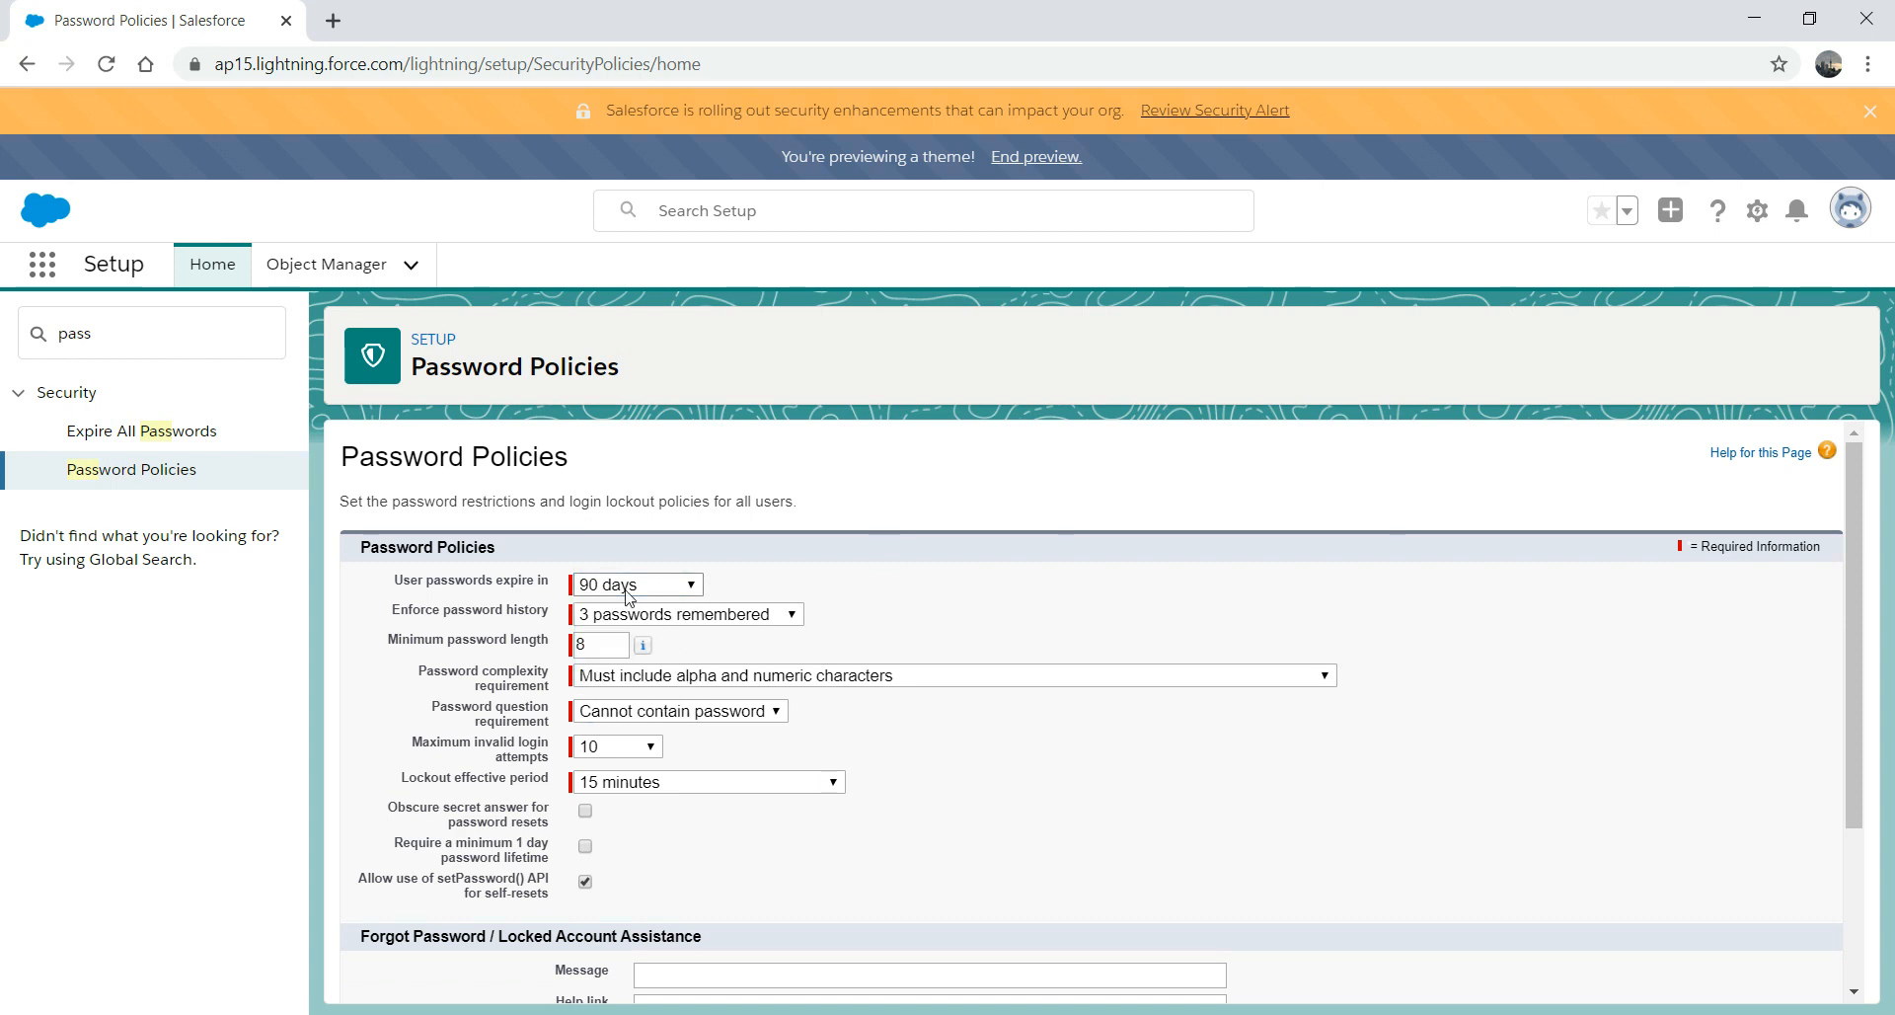
{"action": "left_click", "coordinate": [798, 617]}
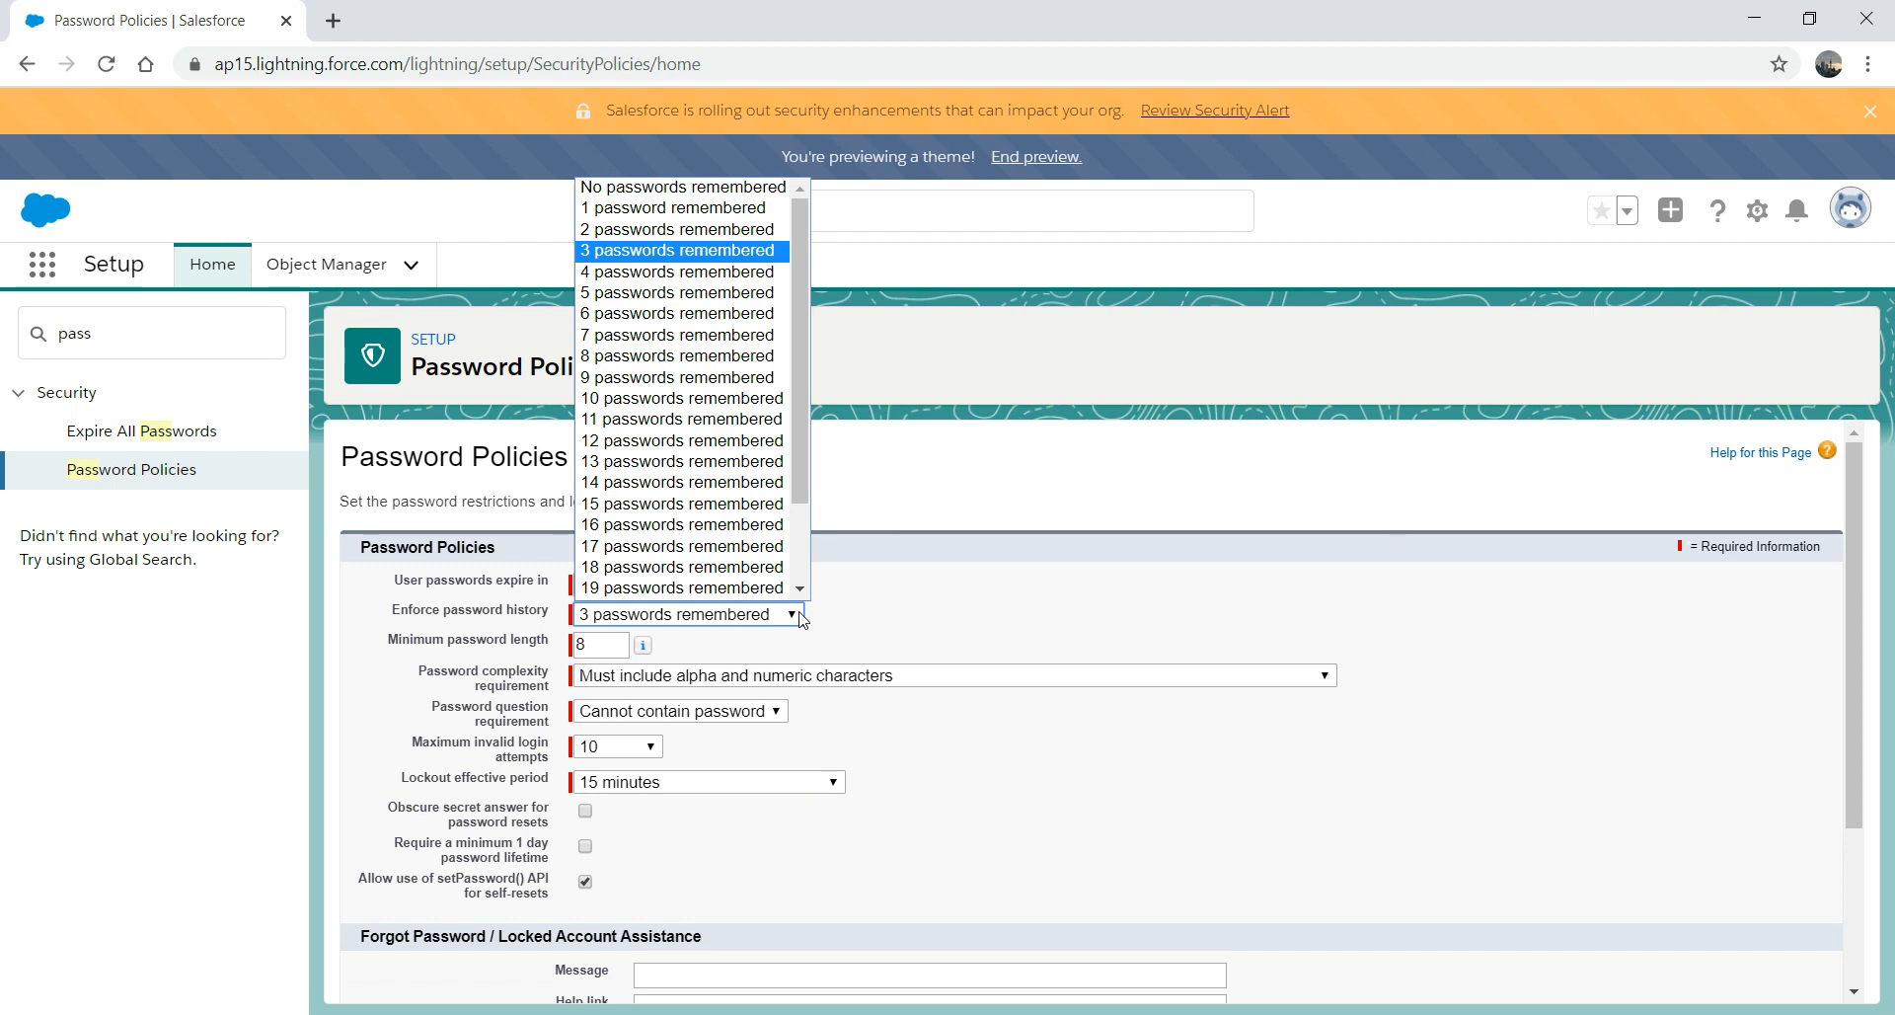
{"action": "left_click", "coordinate": [878, 610]}
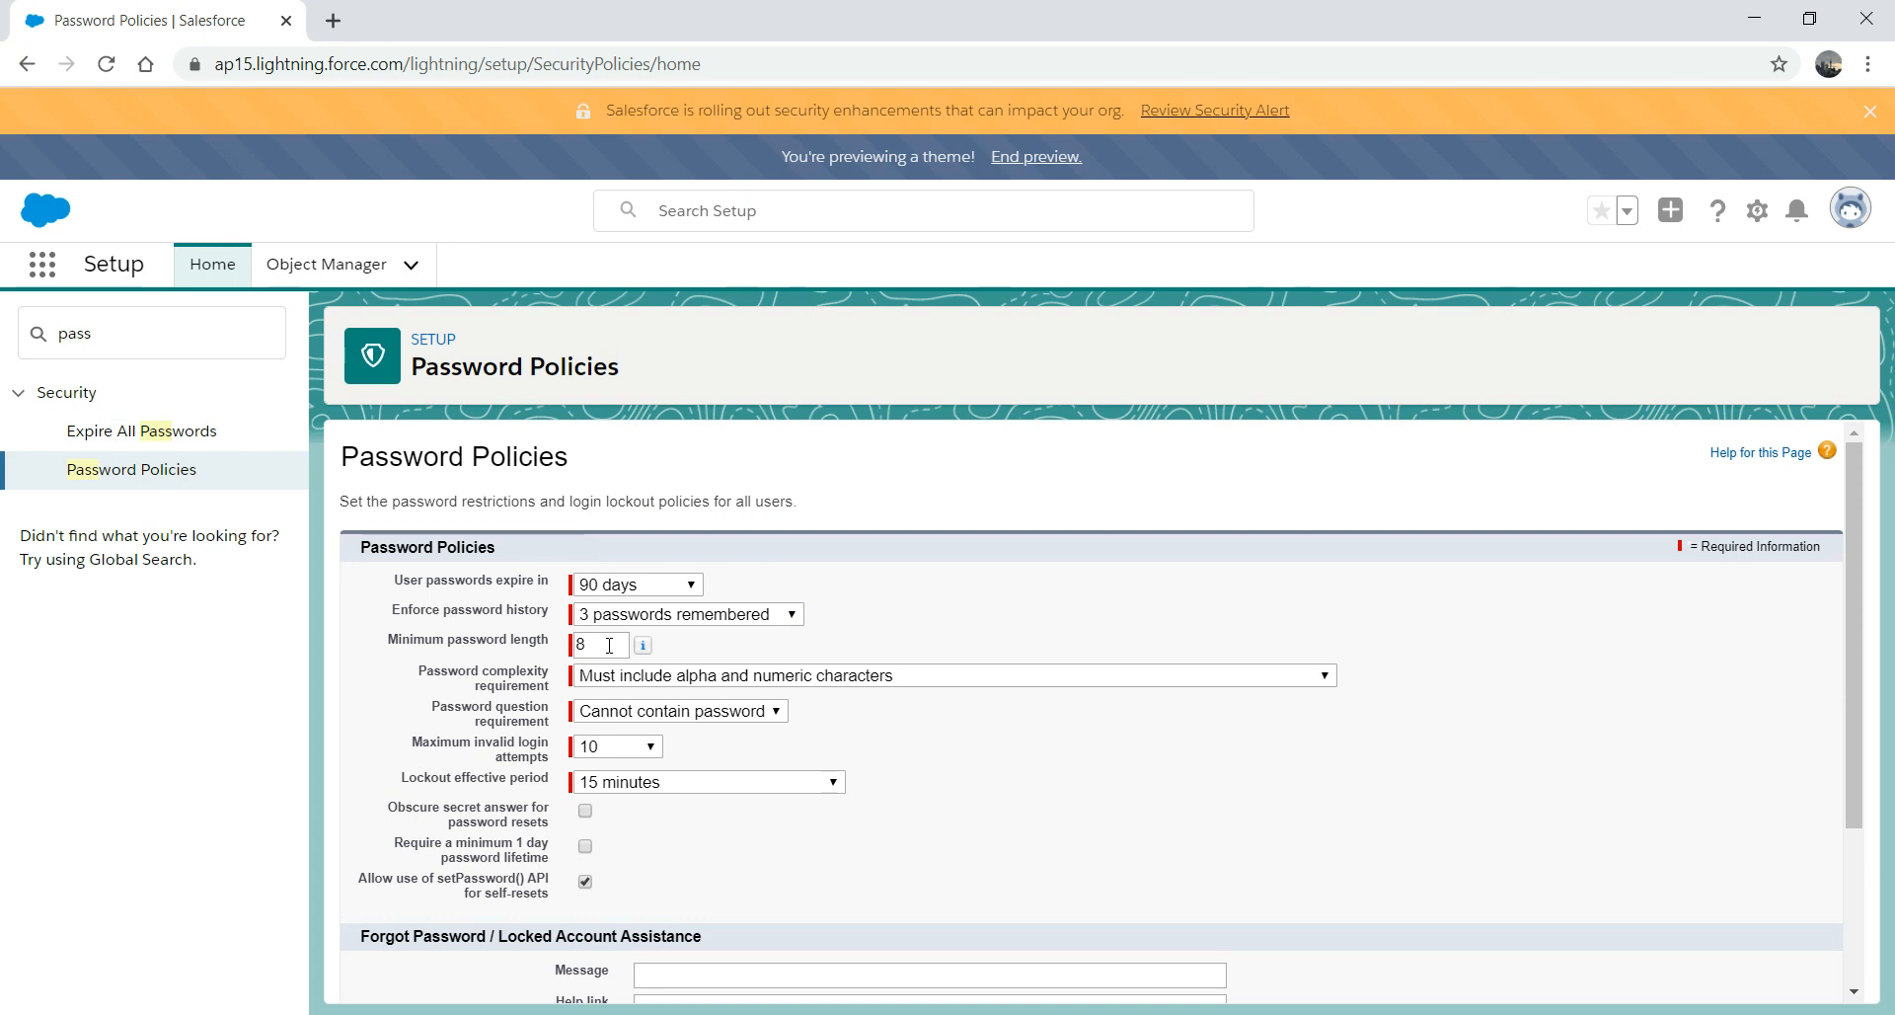
{"action": "left_click", "coordinate": [787, 679]}
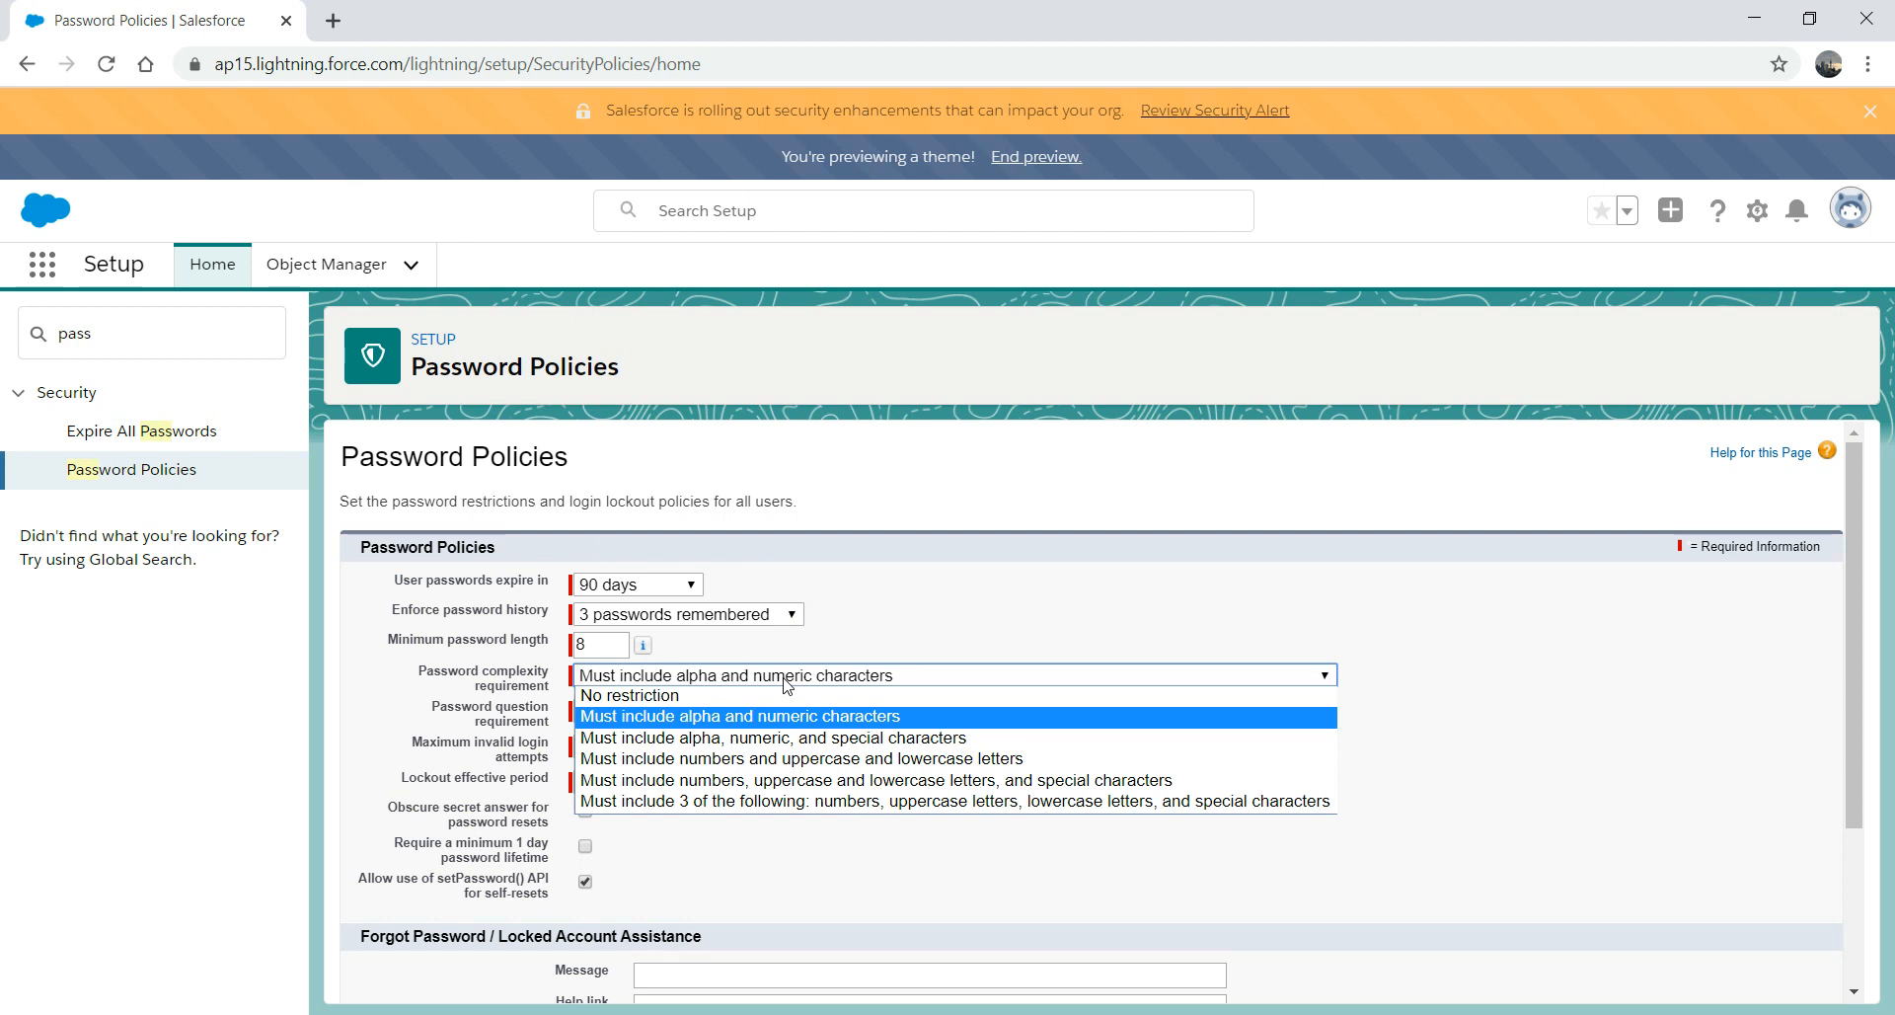
{"action": "left_click", "coordinate": [957, 606]}
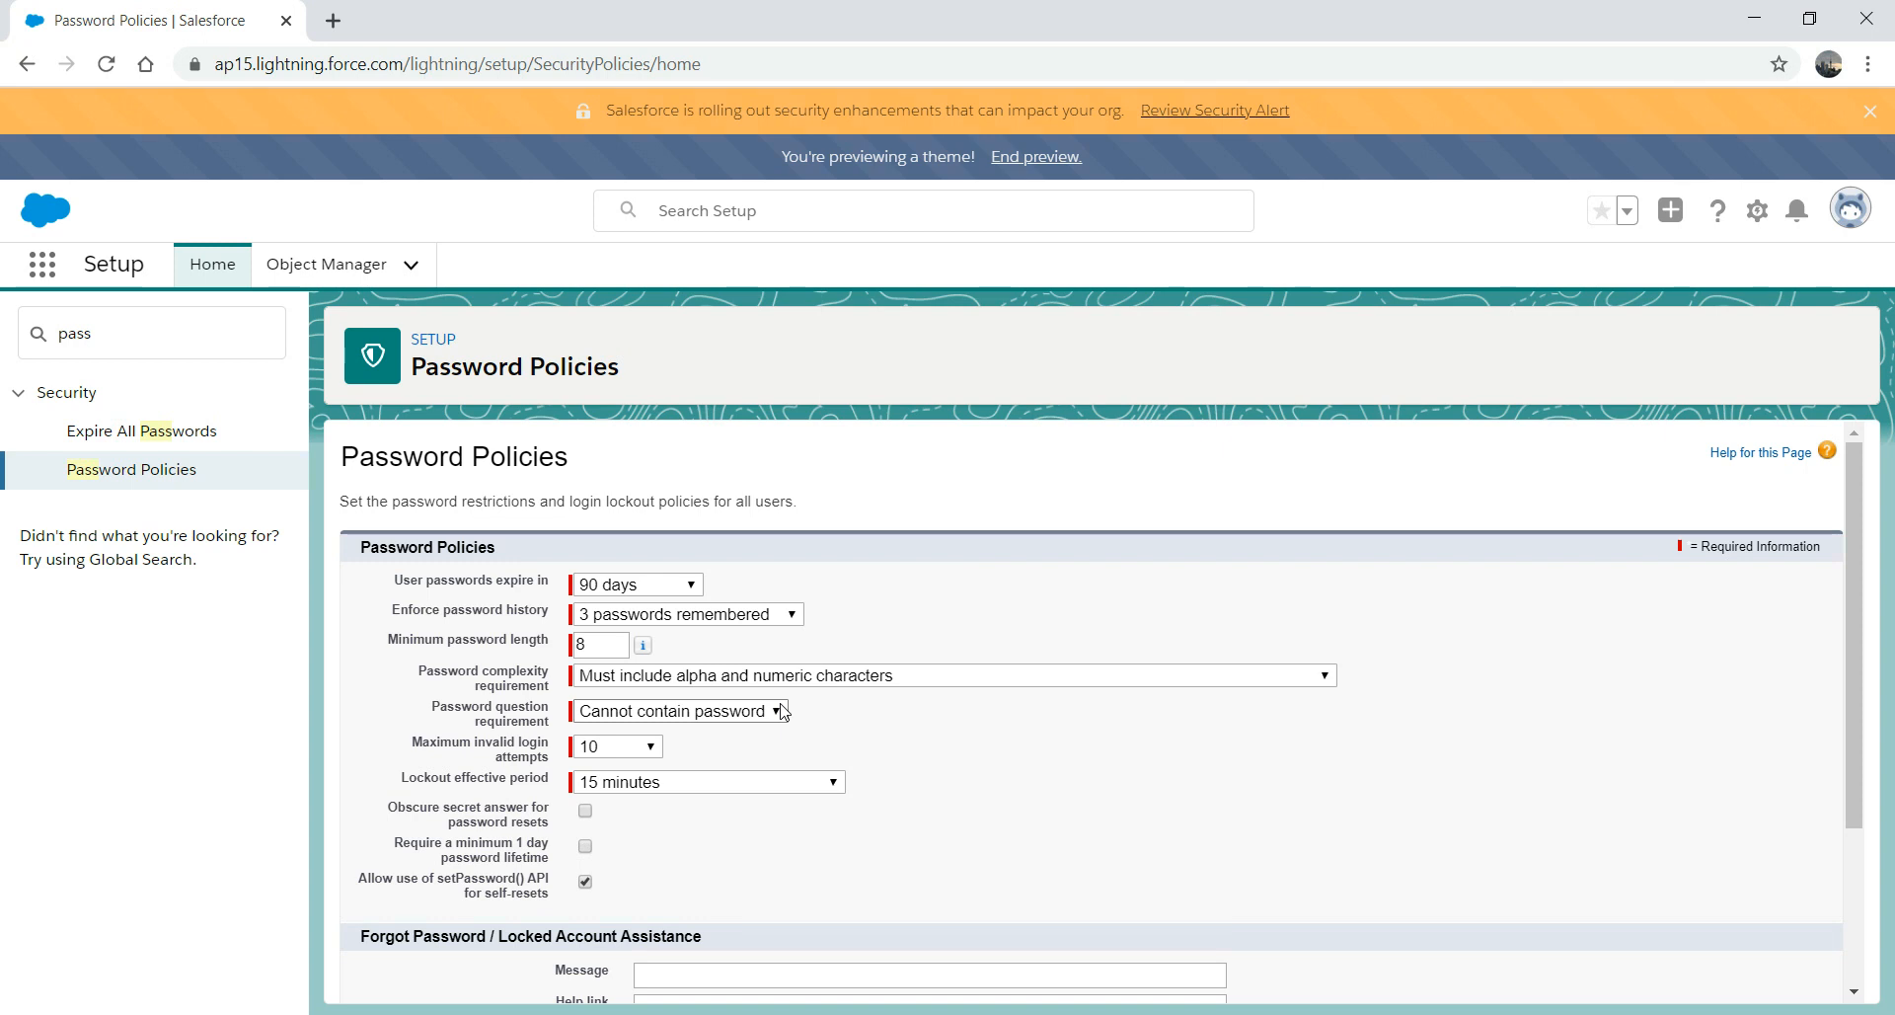
- Set the maximum invalid login attempts to 5 in the password policies
{"action": "left_click", "coordinate": [649, 752]}
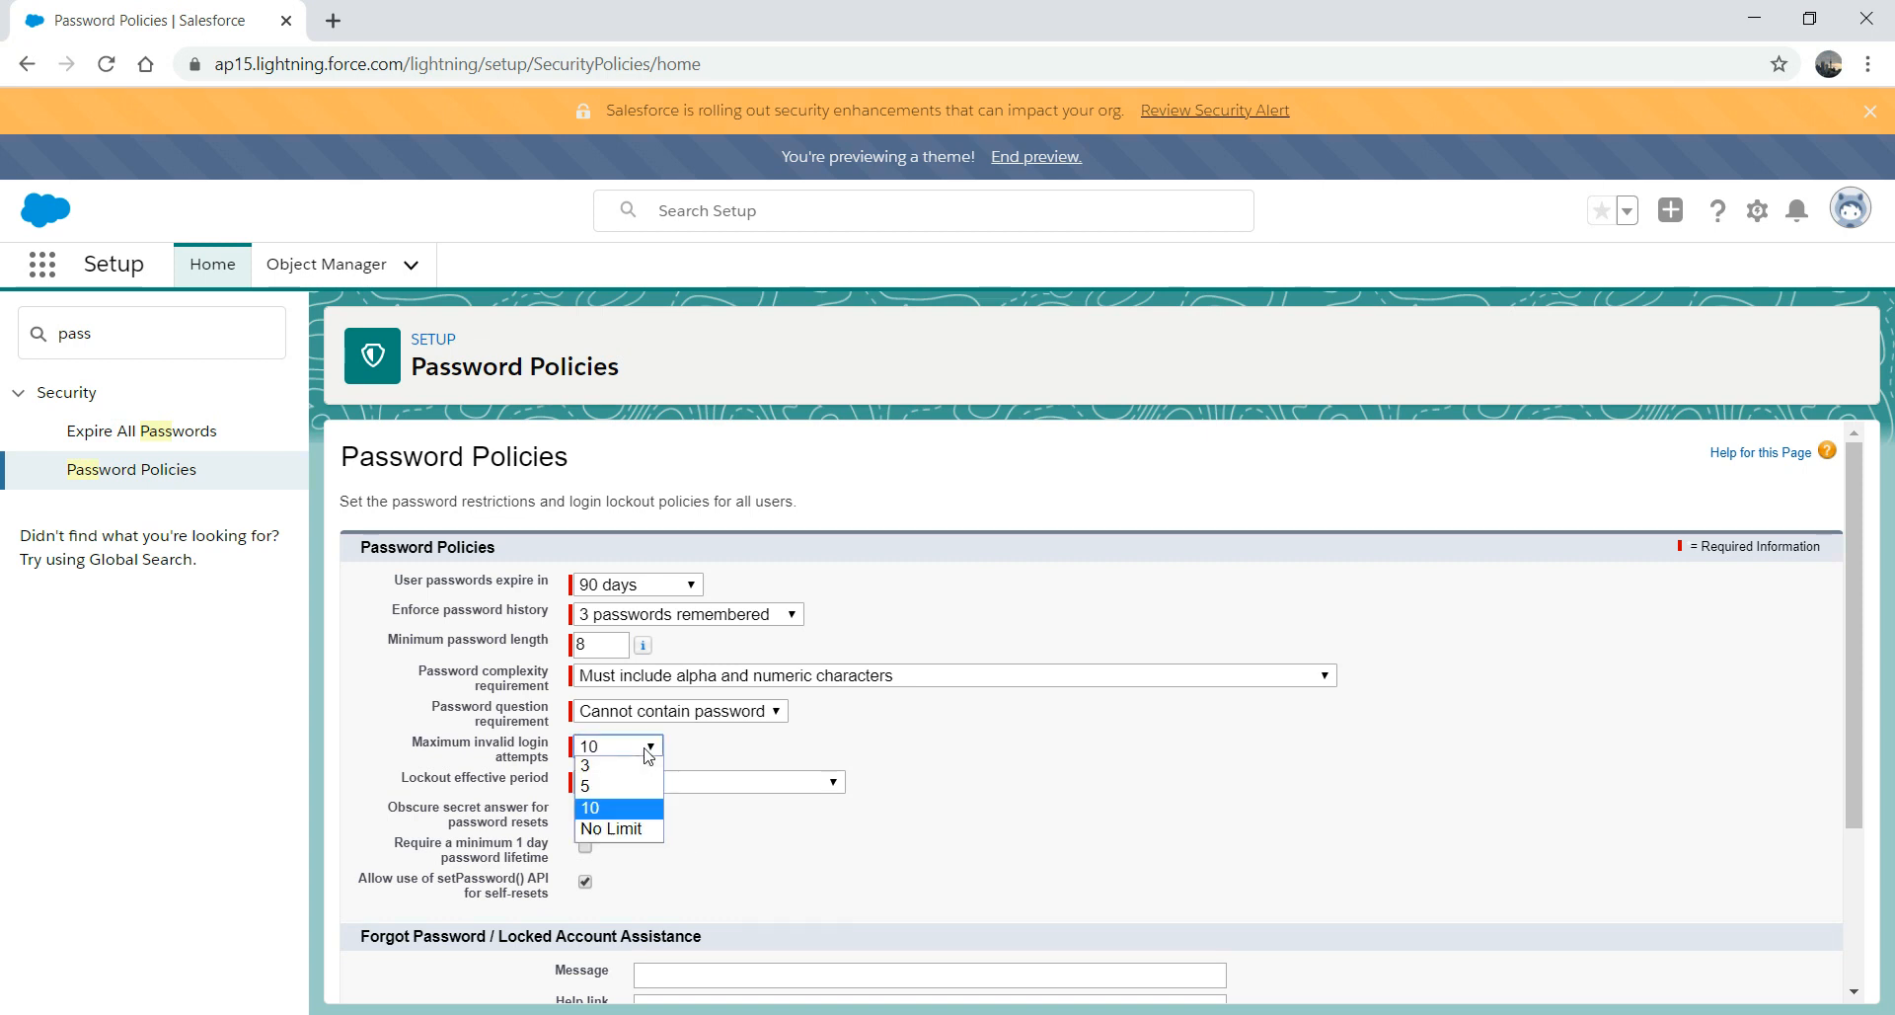
{"action": "left_click", "coordinate": [610, 786]}
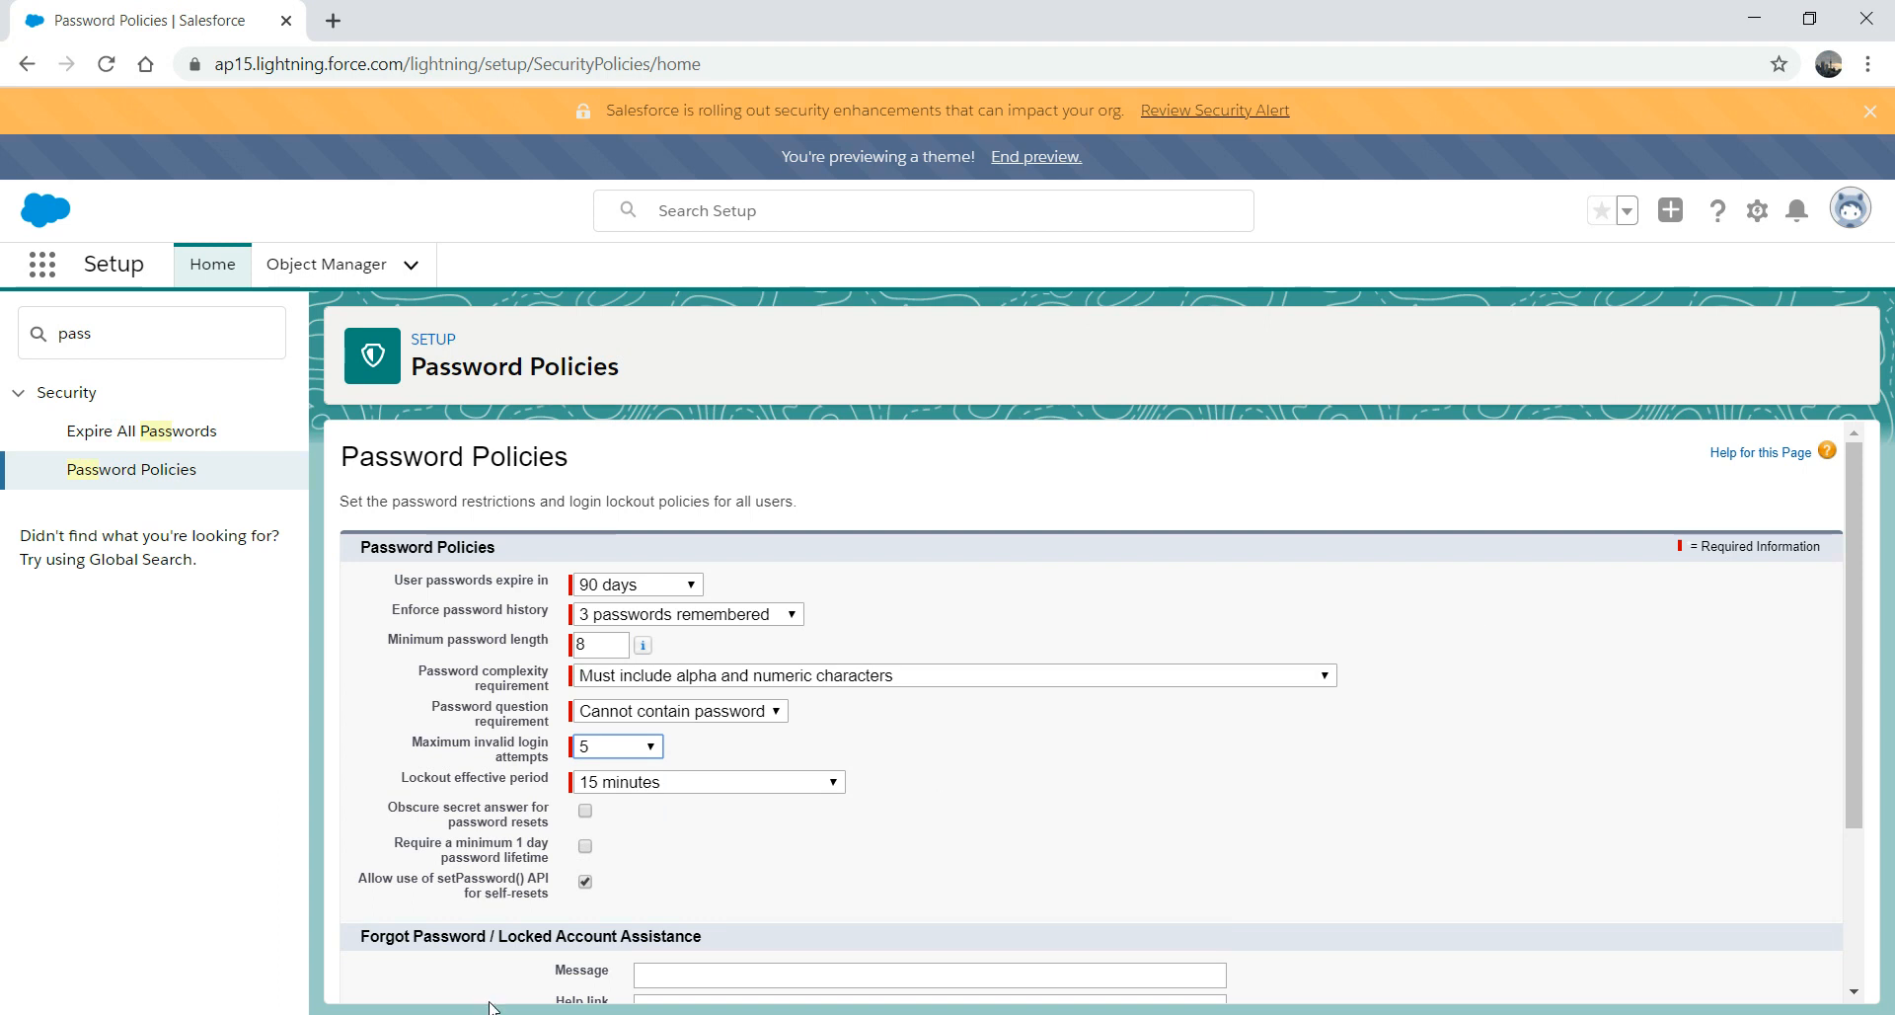
{"action": "mouse_move", "coordinate": [1847, 573]}
{"action": "left_mouse_down"}
{"action": "mouse_move", "coordinate": [1845, 786]}
{"action": "mouse_move", "coordinate": [1847, 578]}
{"action": "mouse_move", "coordinate": [1857, 742]}
{"action": "mouse_move", "coordinate": [1855, 592]}
{"action": "left_mouse_up"}
- Find the Network Access page with the search term "network" and view the form for a new trusted IP range without creating one
{"action": "left_click", "coordinate": [197, 338]}
{"action": "key", "text": "BackSpace"}
{"action": "key", "text": "BackSpace"}
{"action": "key", "text": "BackSpace"}
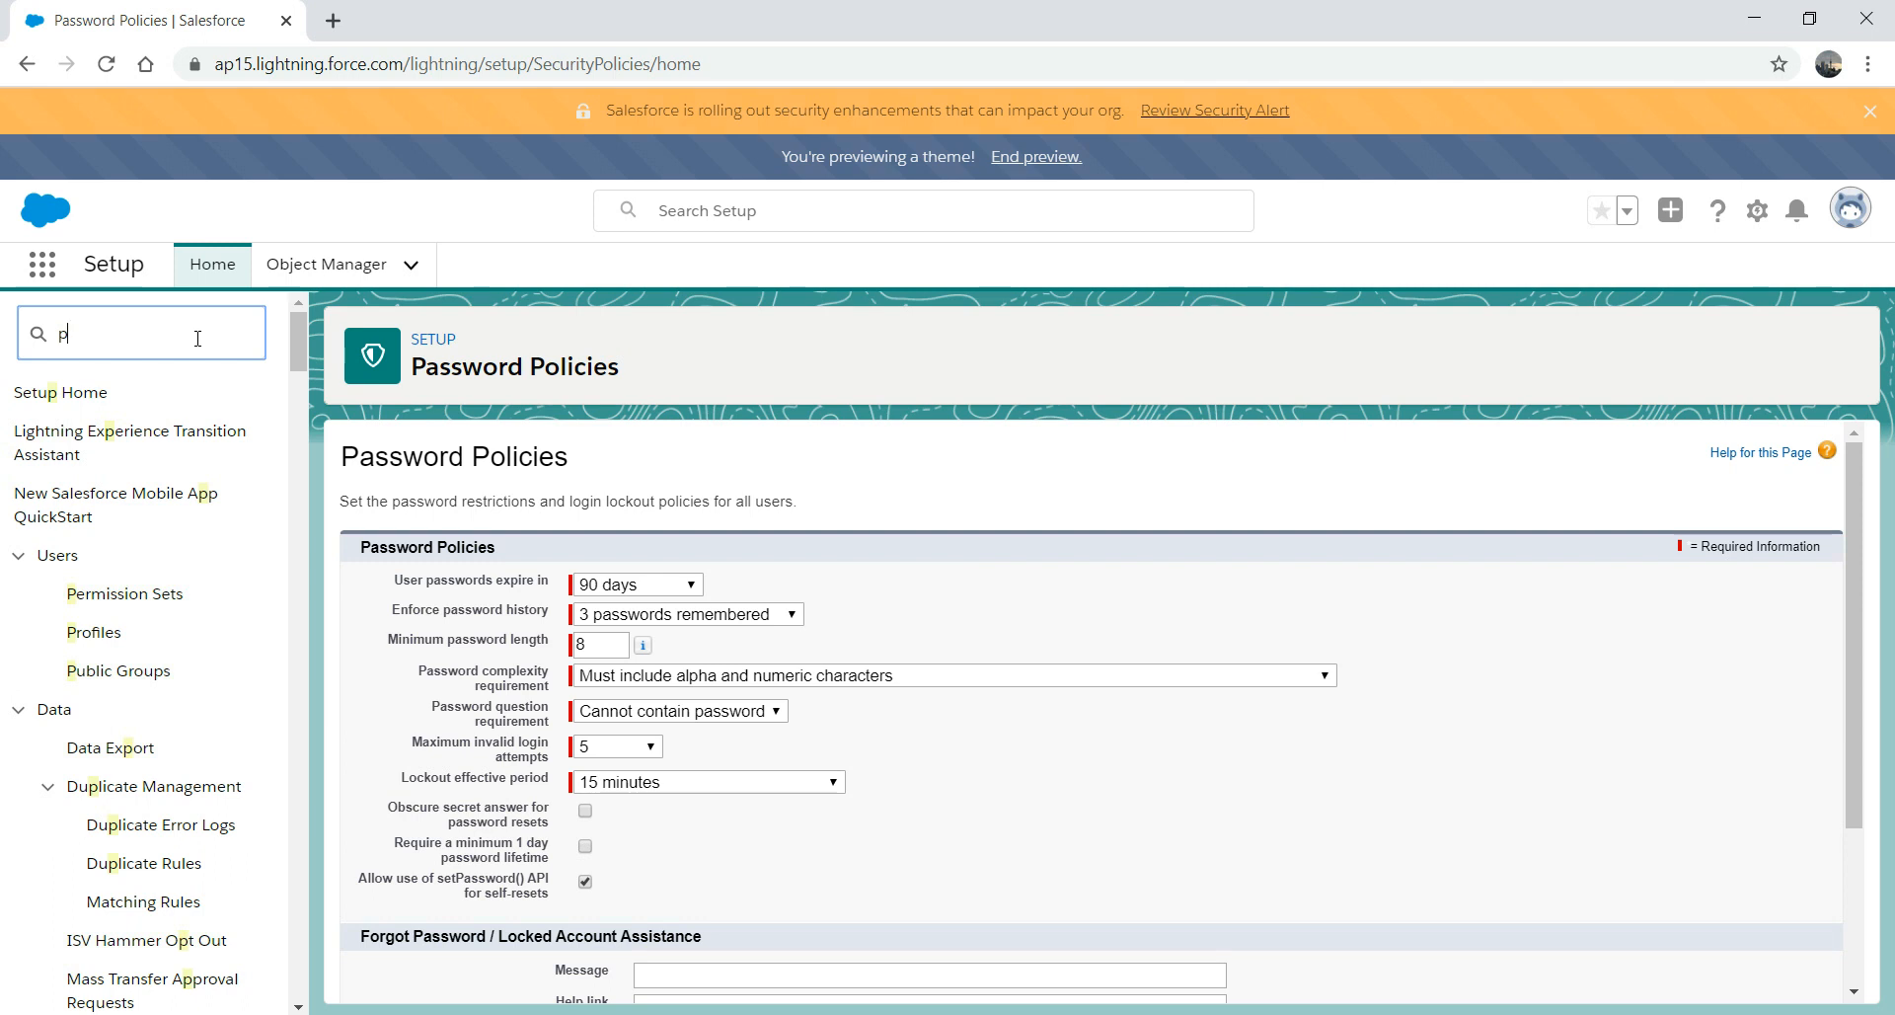
{"action": "key", "text": "BackSpace"}
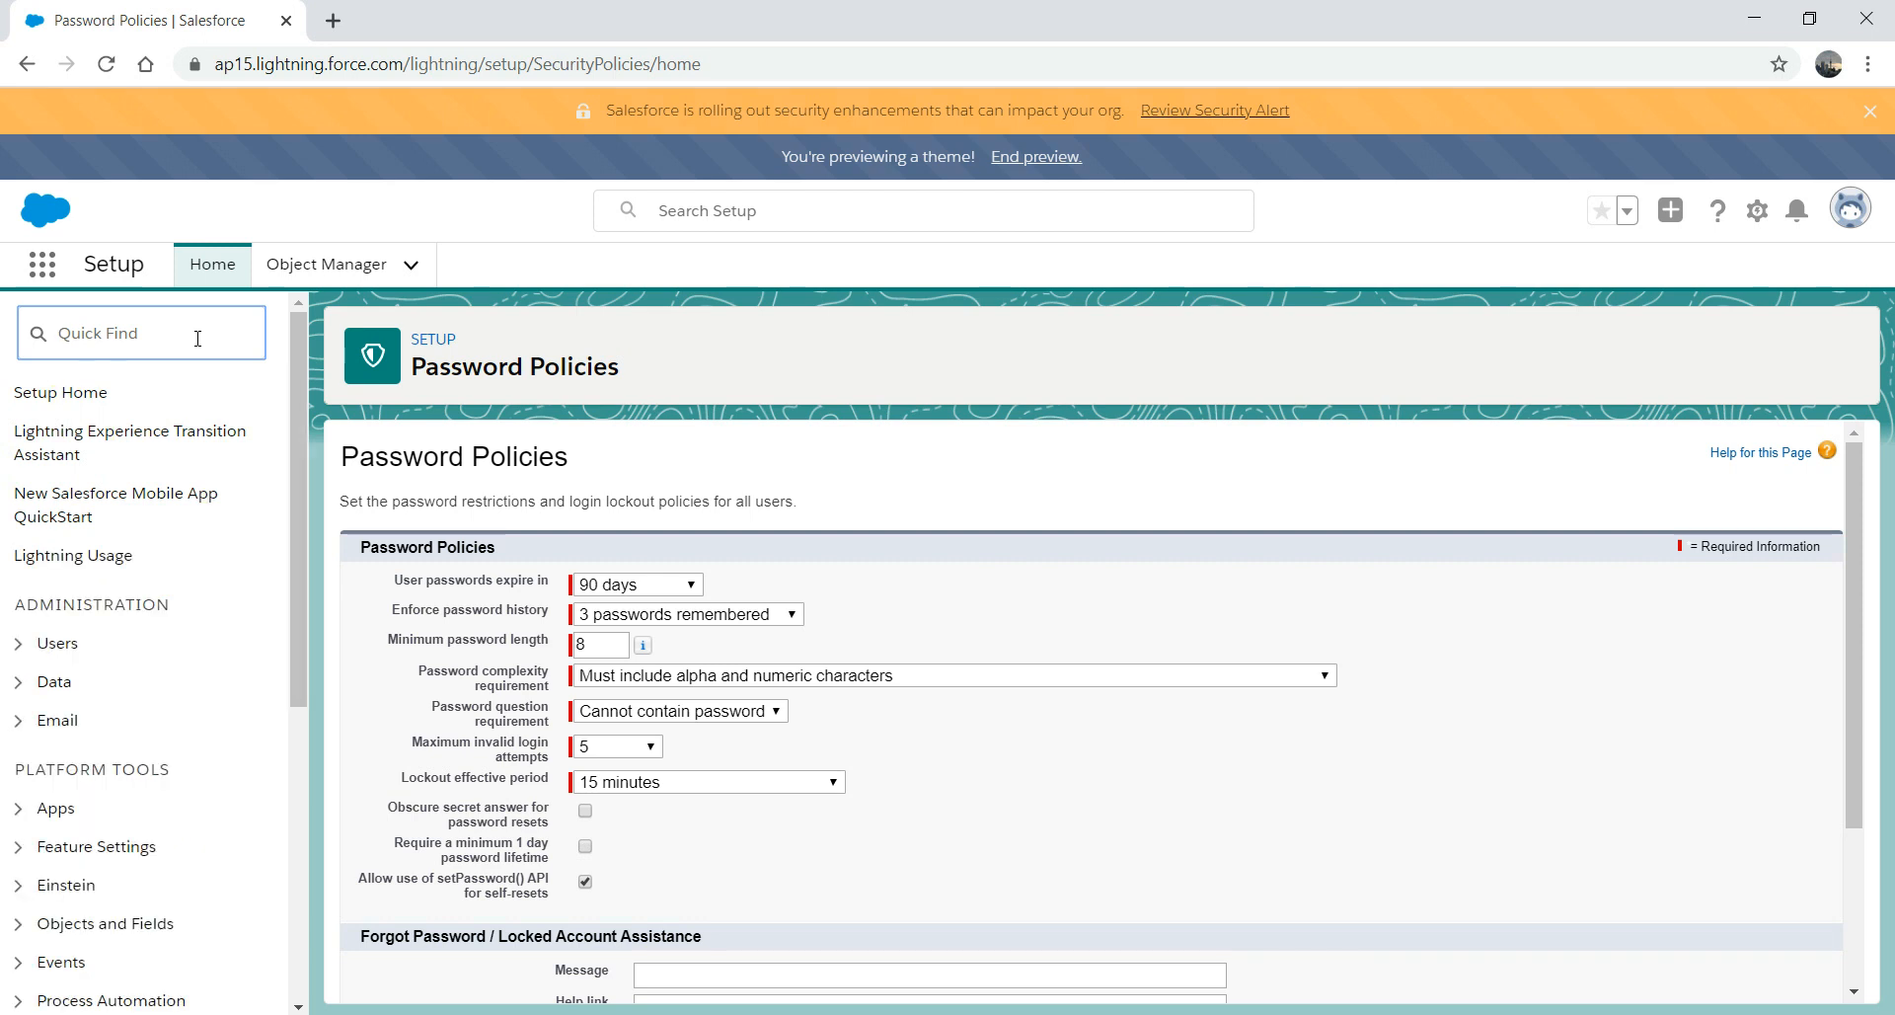
{"action": "type", "text": "network"}
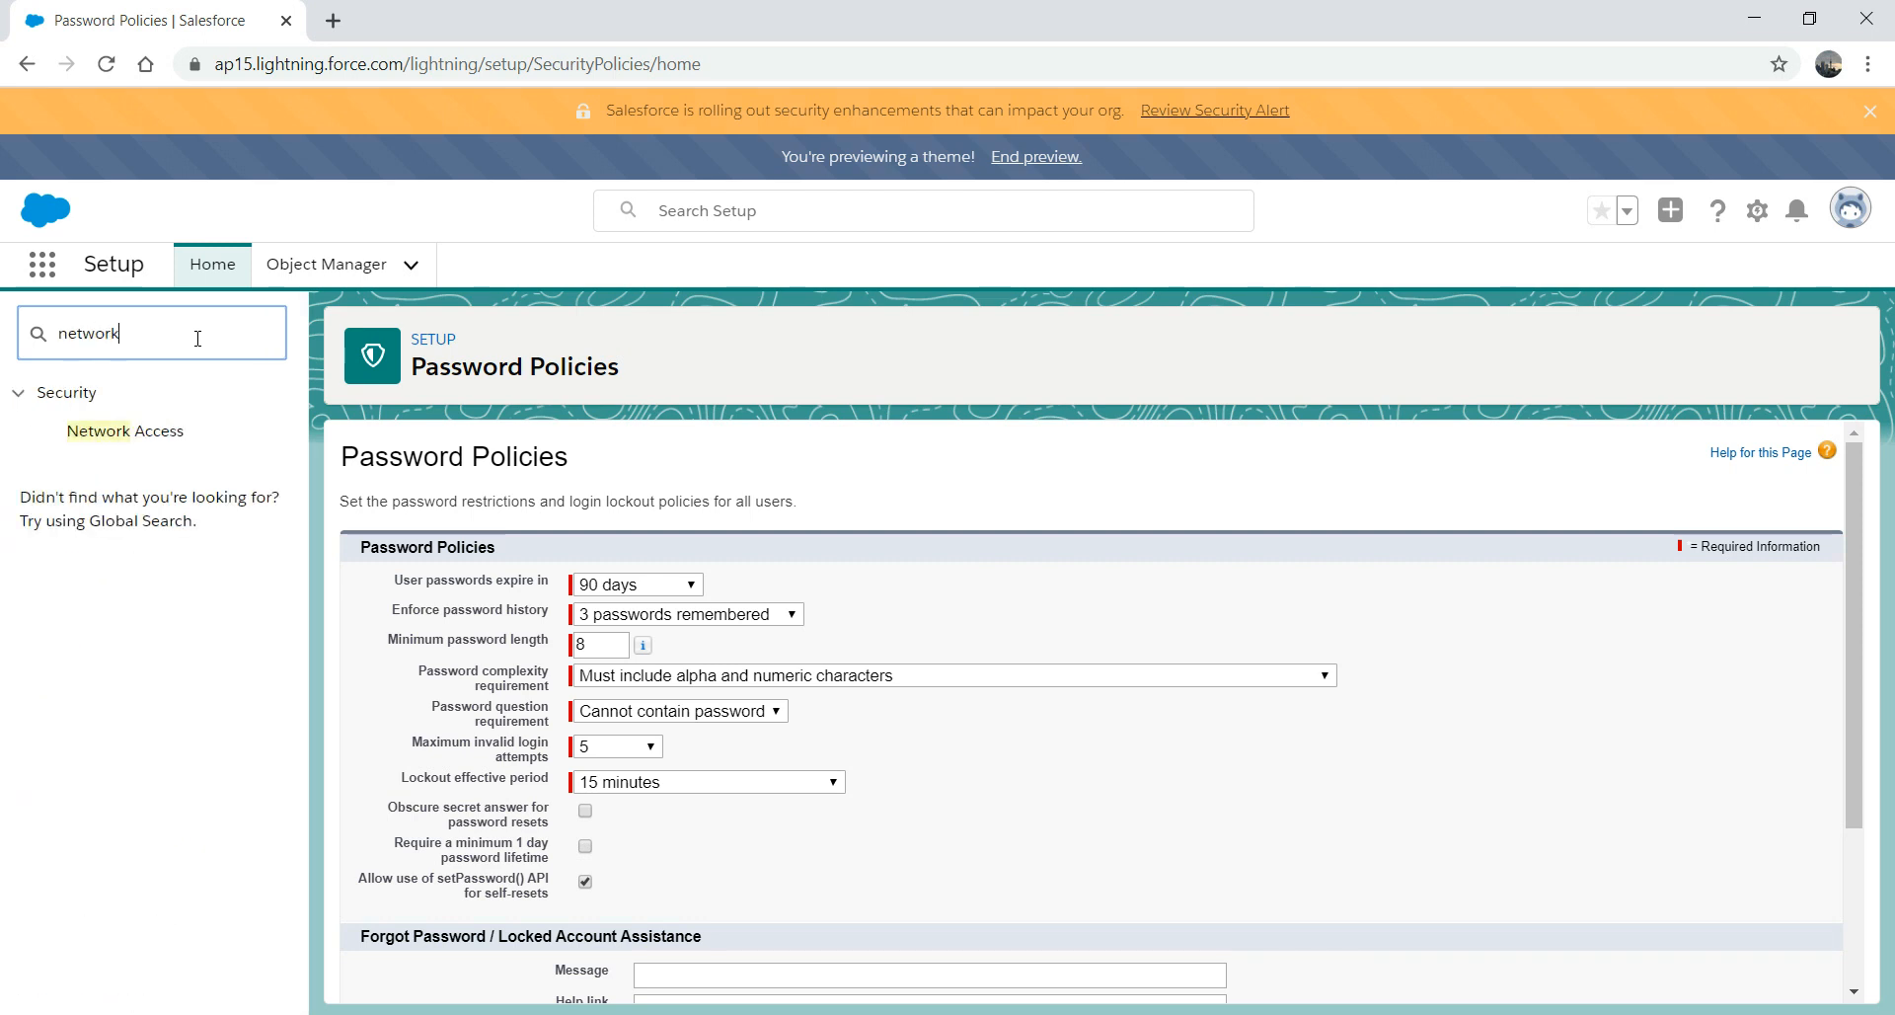
{"action": "left_click", "coordinate": [156, 430]}
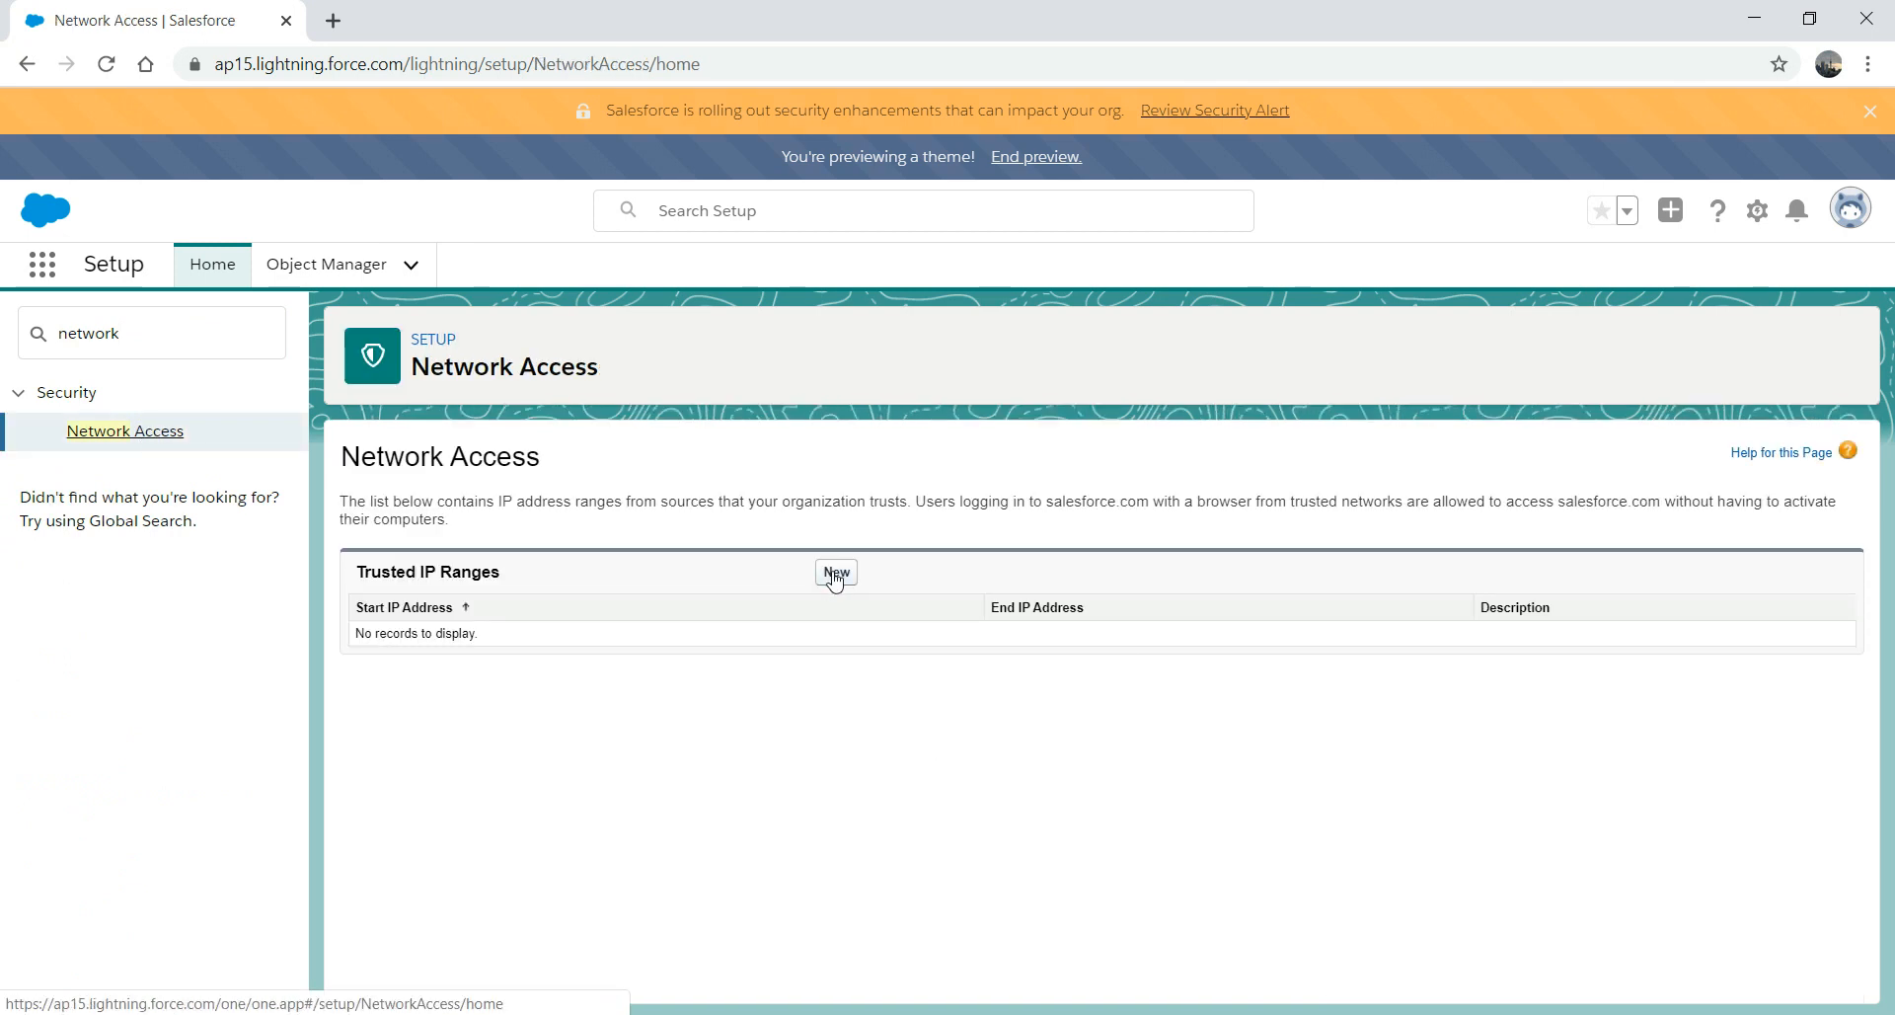
{"action": "left_click", "coordinate": [834, 570]}
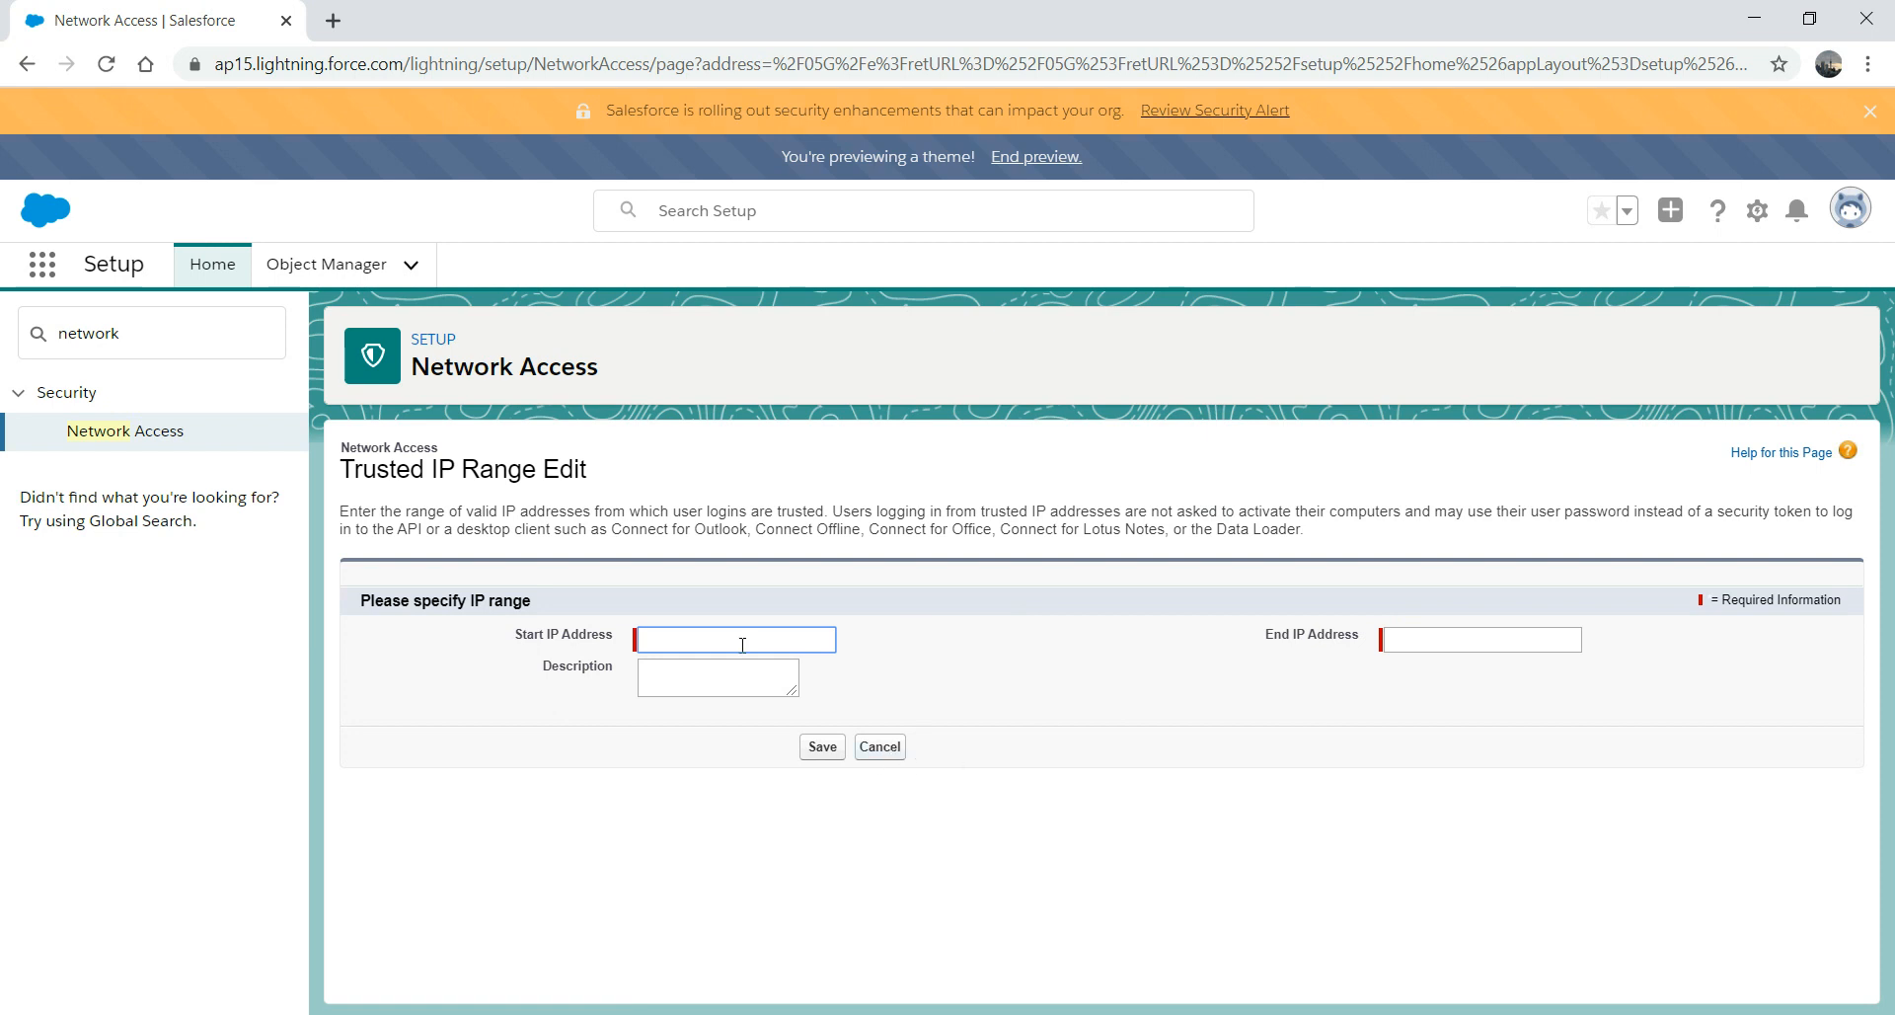
{"action": "left_click", "coordinate": [884, 749]}
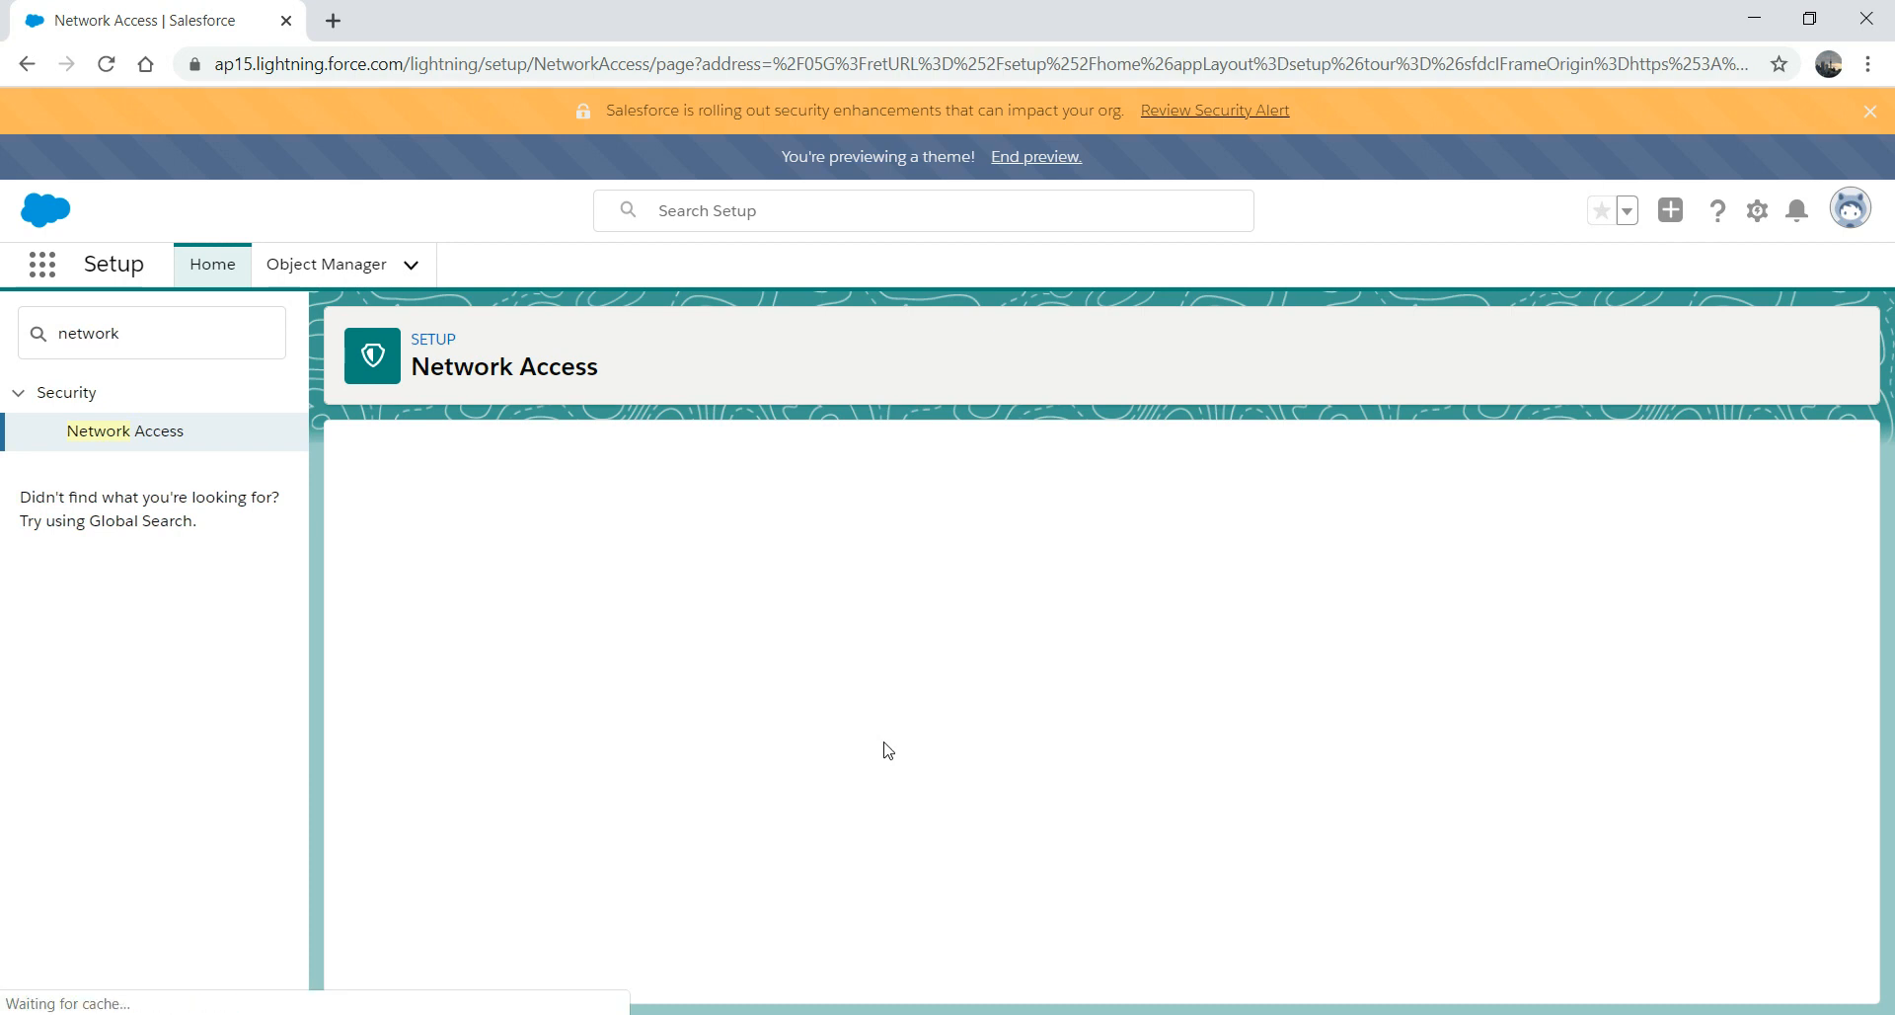
- Replace the setup search term with "sess" and open the Session Settings page
{"action": "double_click", "coordinate": [142, 331]}
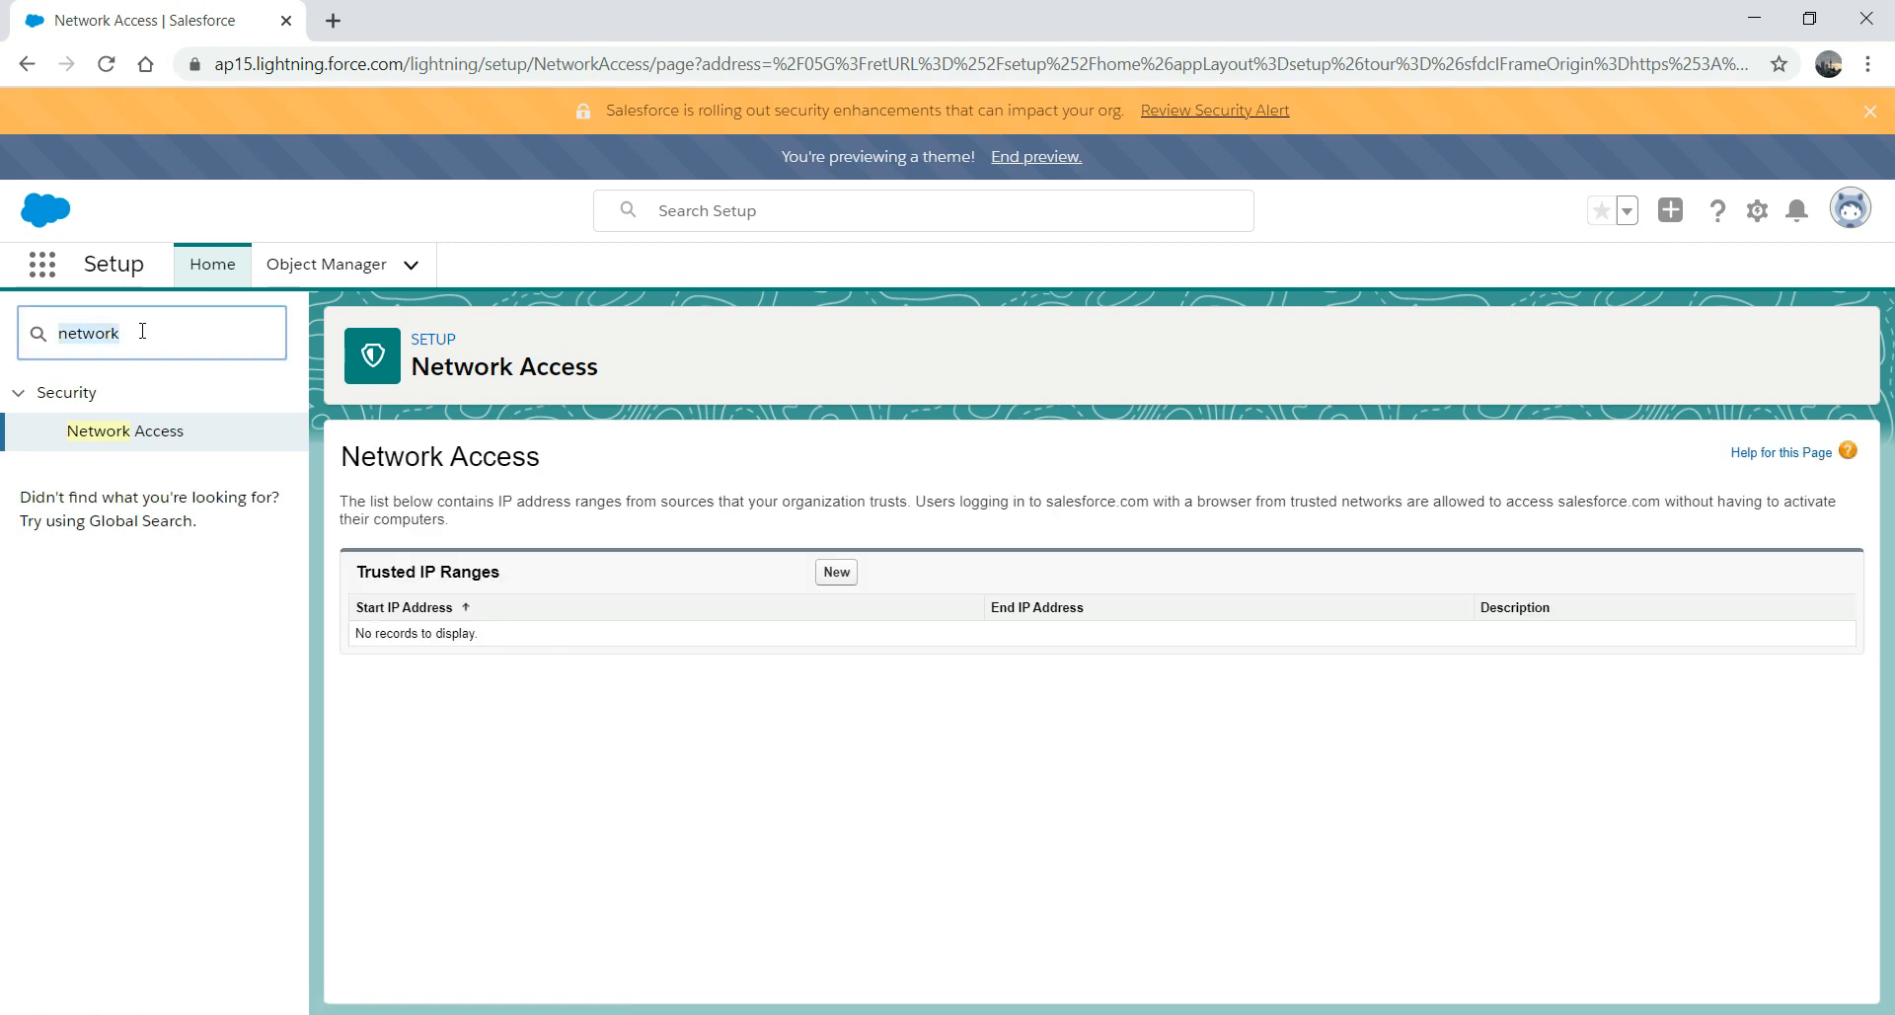
{"action": "key", "text": "BackSpace"}
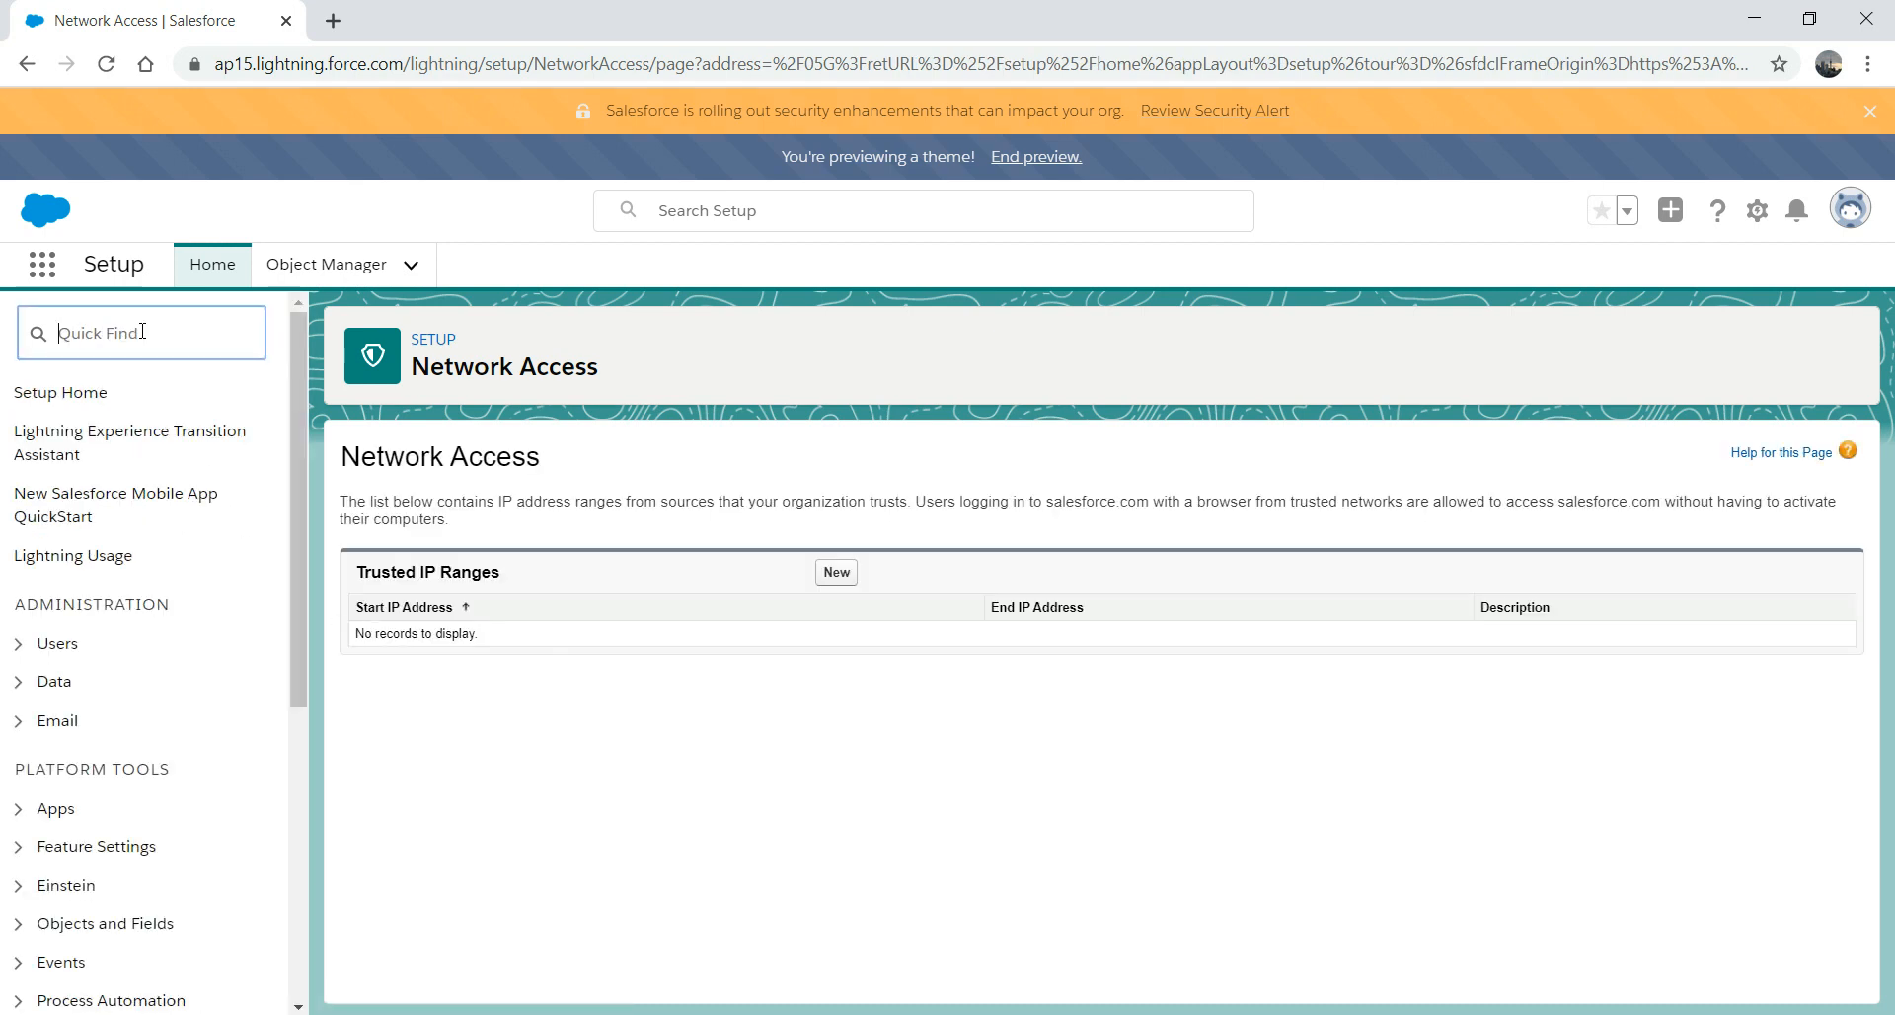
{"action": "type", "text": "sess"}
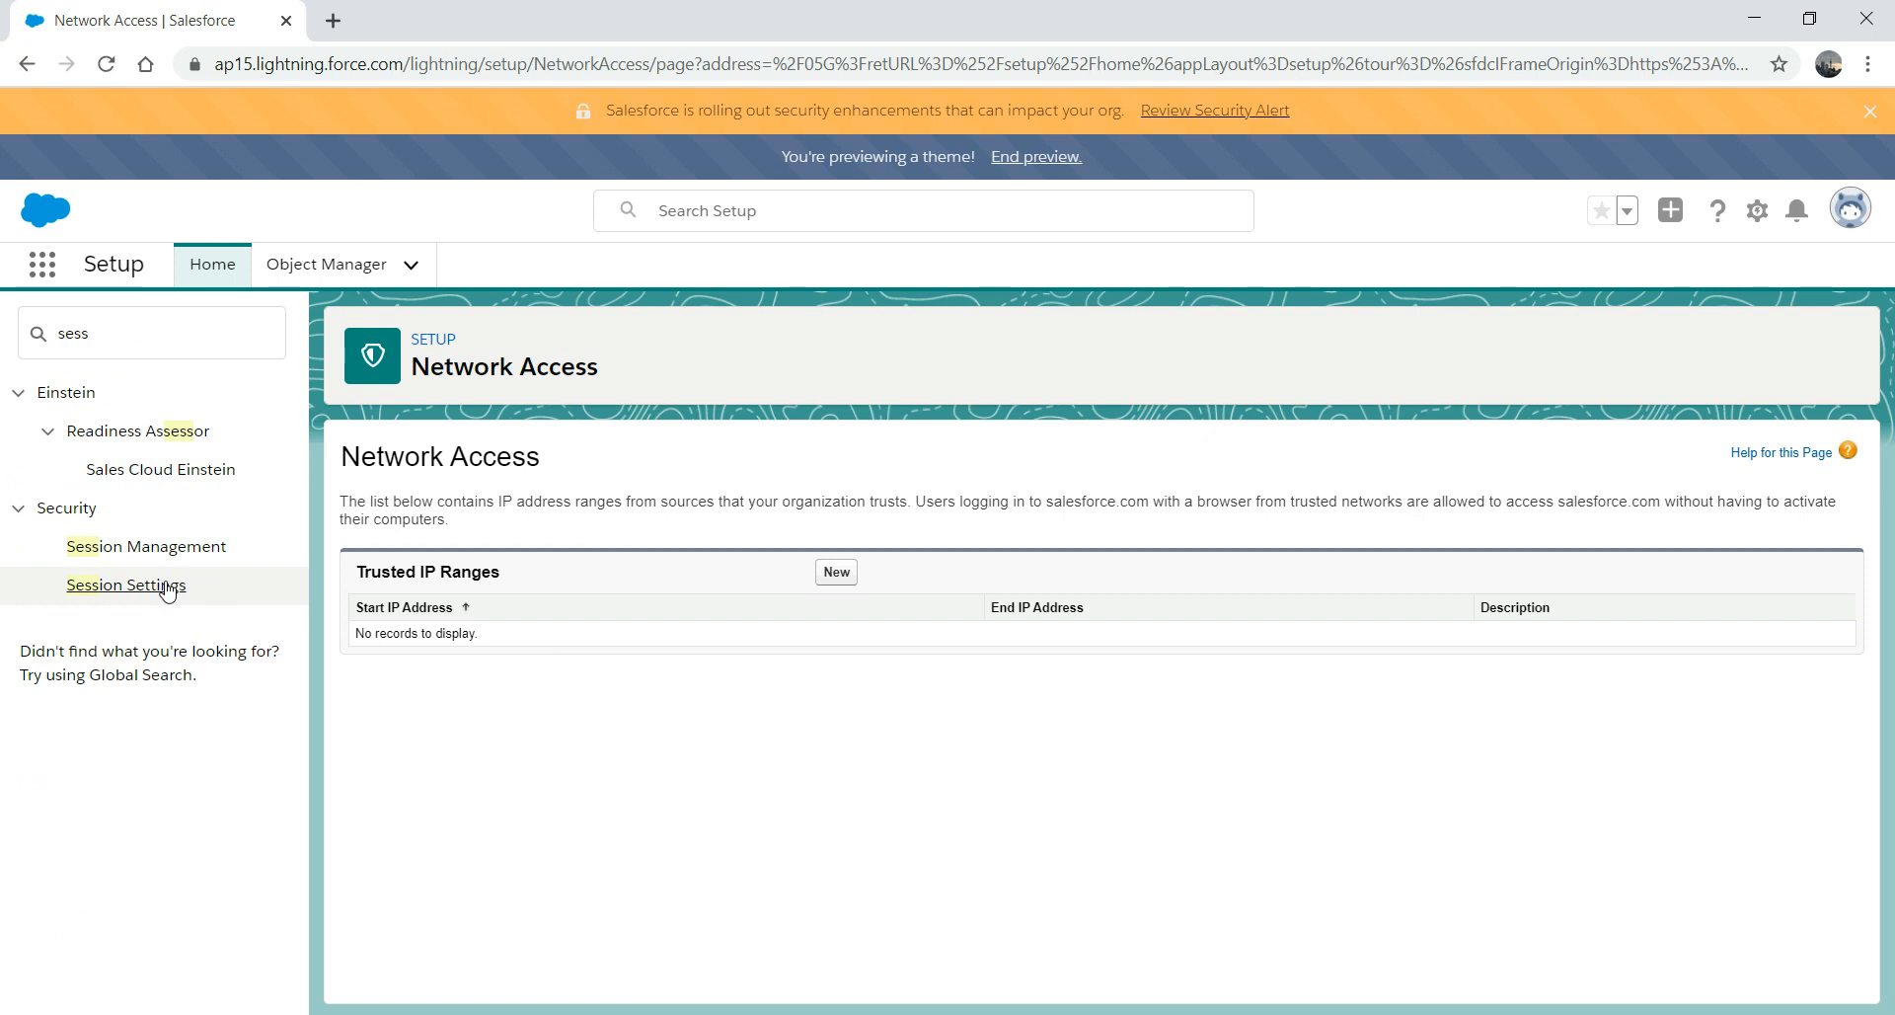
{"action": "left_click", "coordinate": [169, 588]}
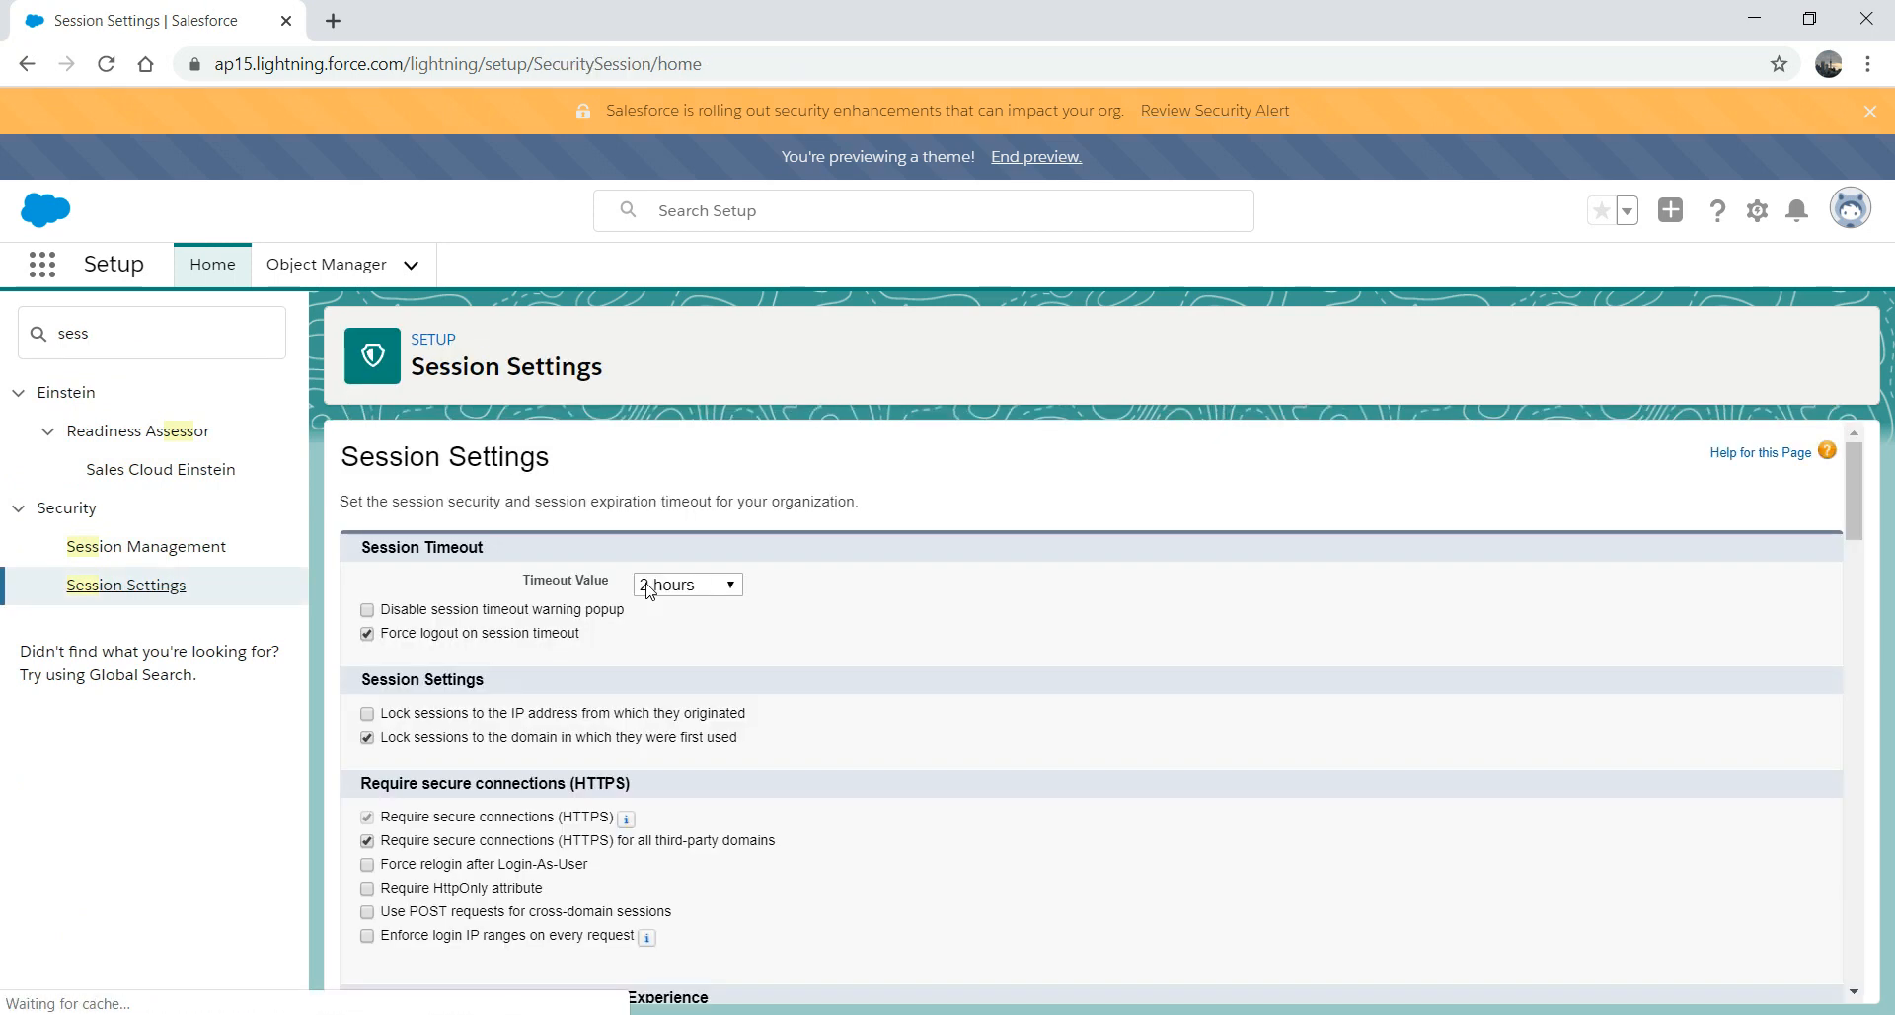
- Open the help page for Session Settings and look through the session, identity verification and clickjack protection options
{"action": "left_click_drag", "start_coordinate": [1850, 908], "coordinate": [1843, 444]}
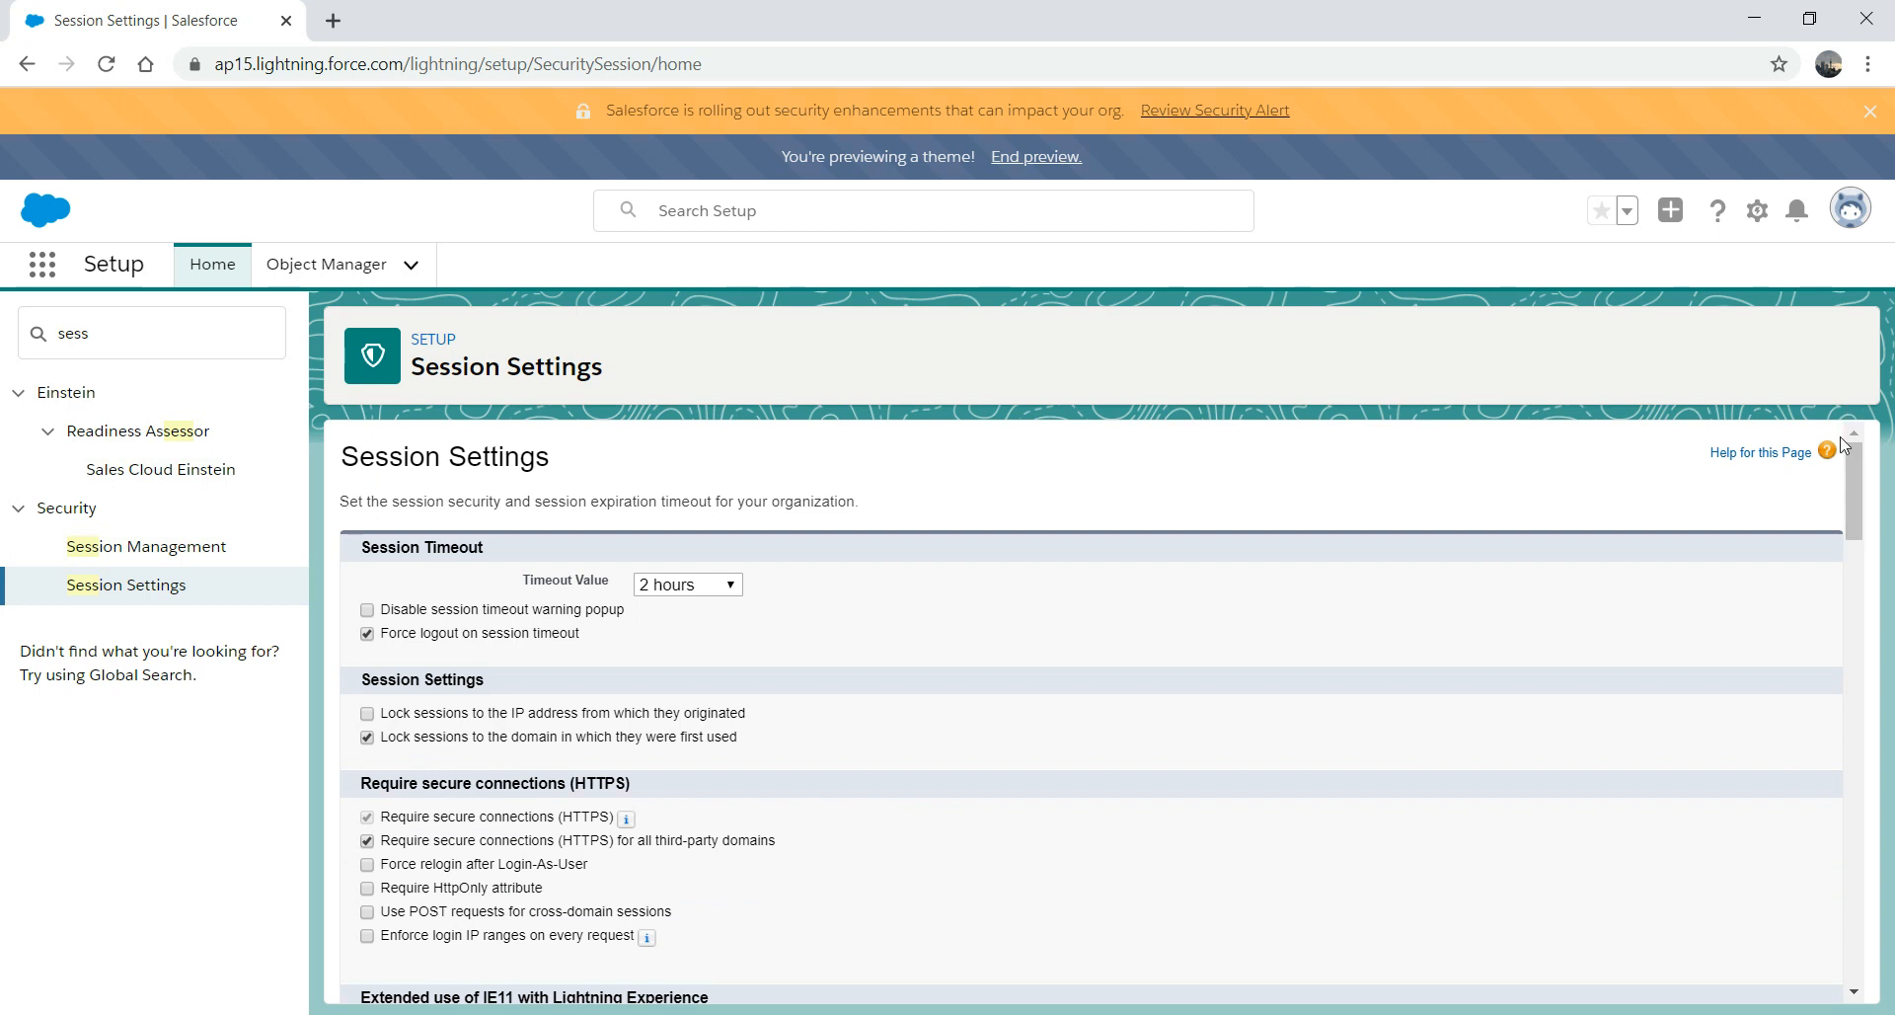
{"action": "left_click", "coordinate": [1748, 461]}
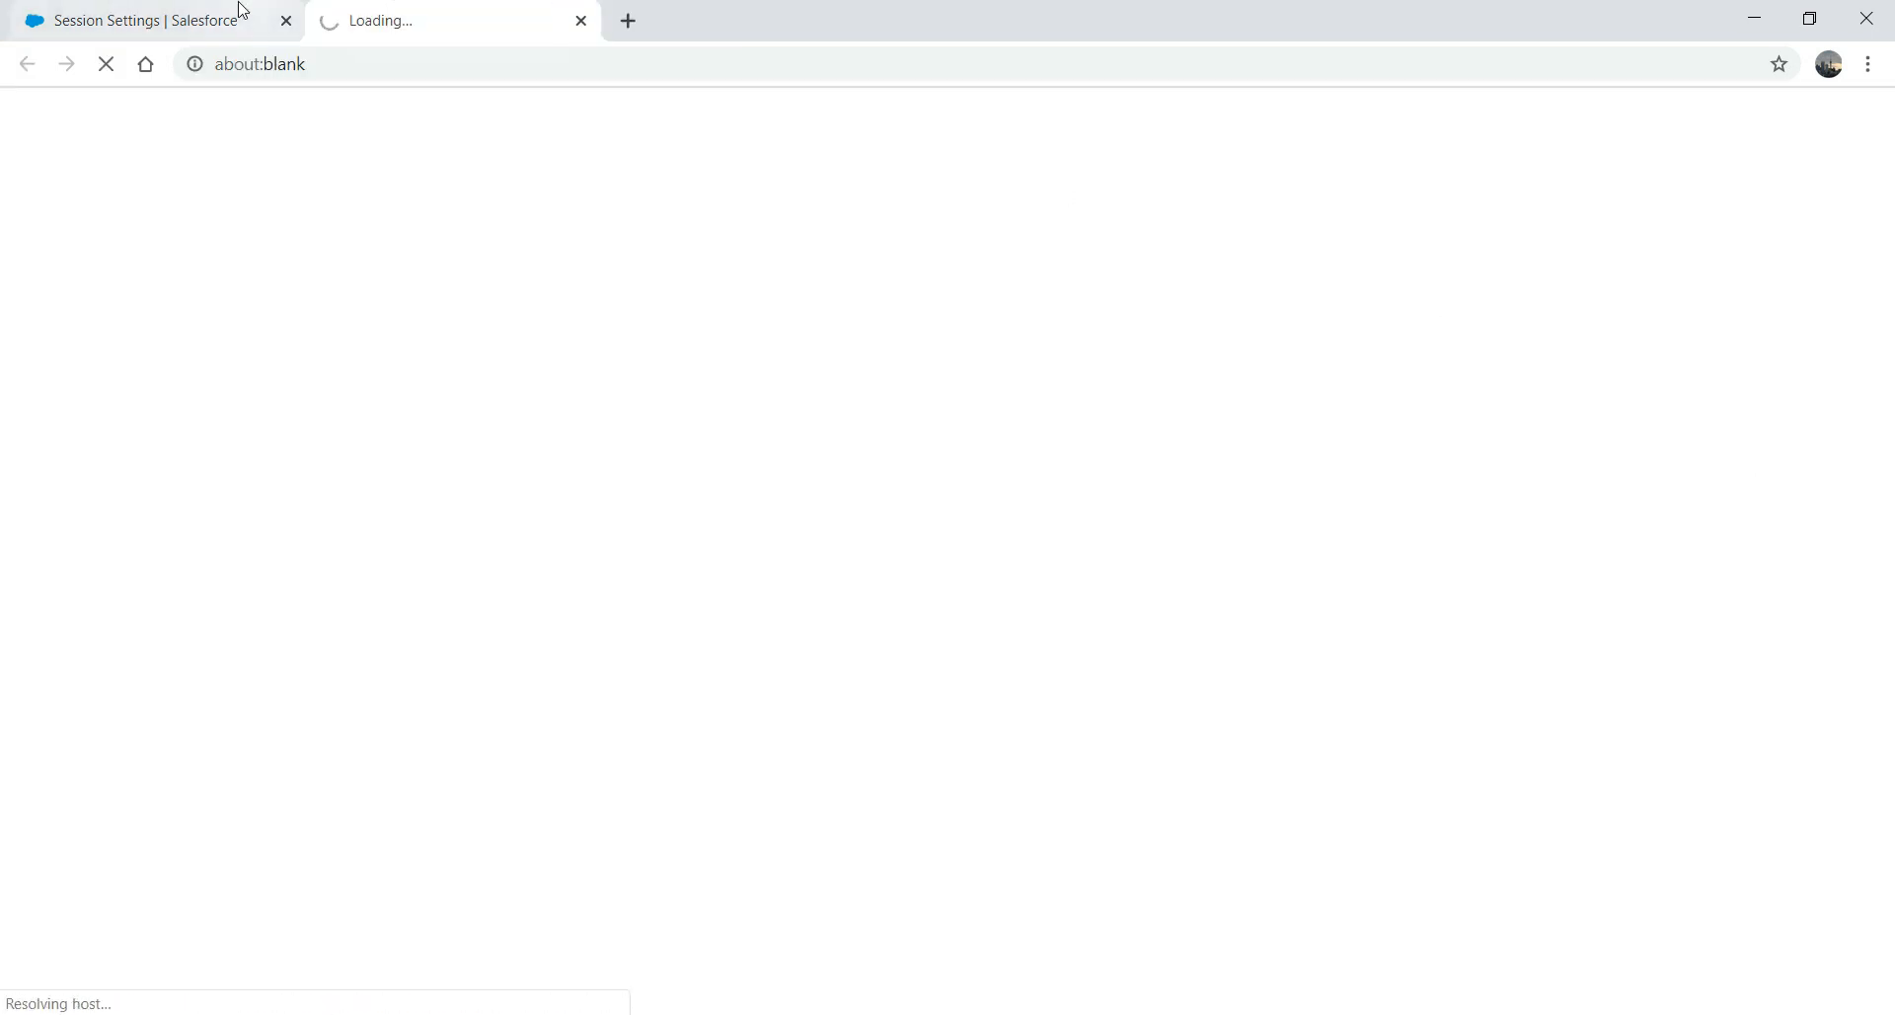
{"action": "left_click", "coordinate": [187, 16]}
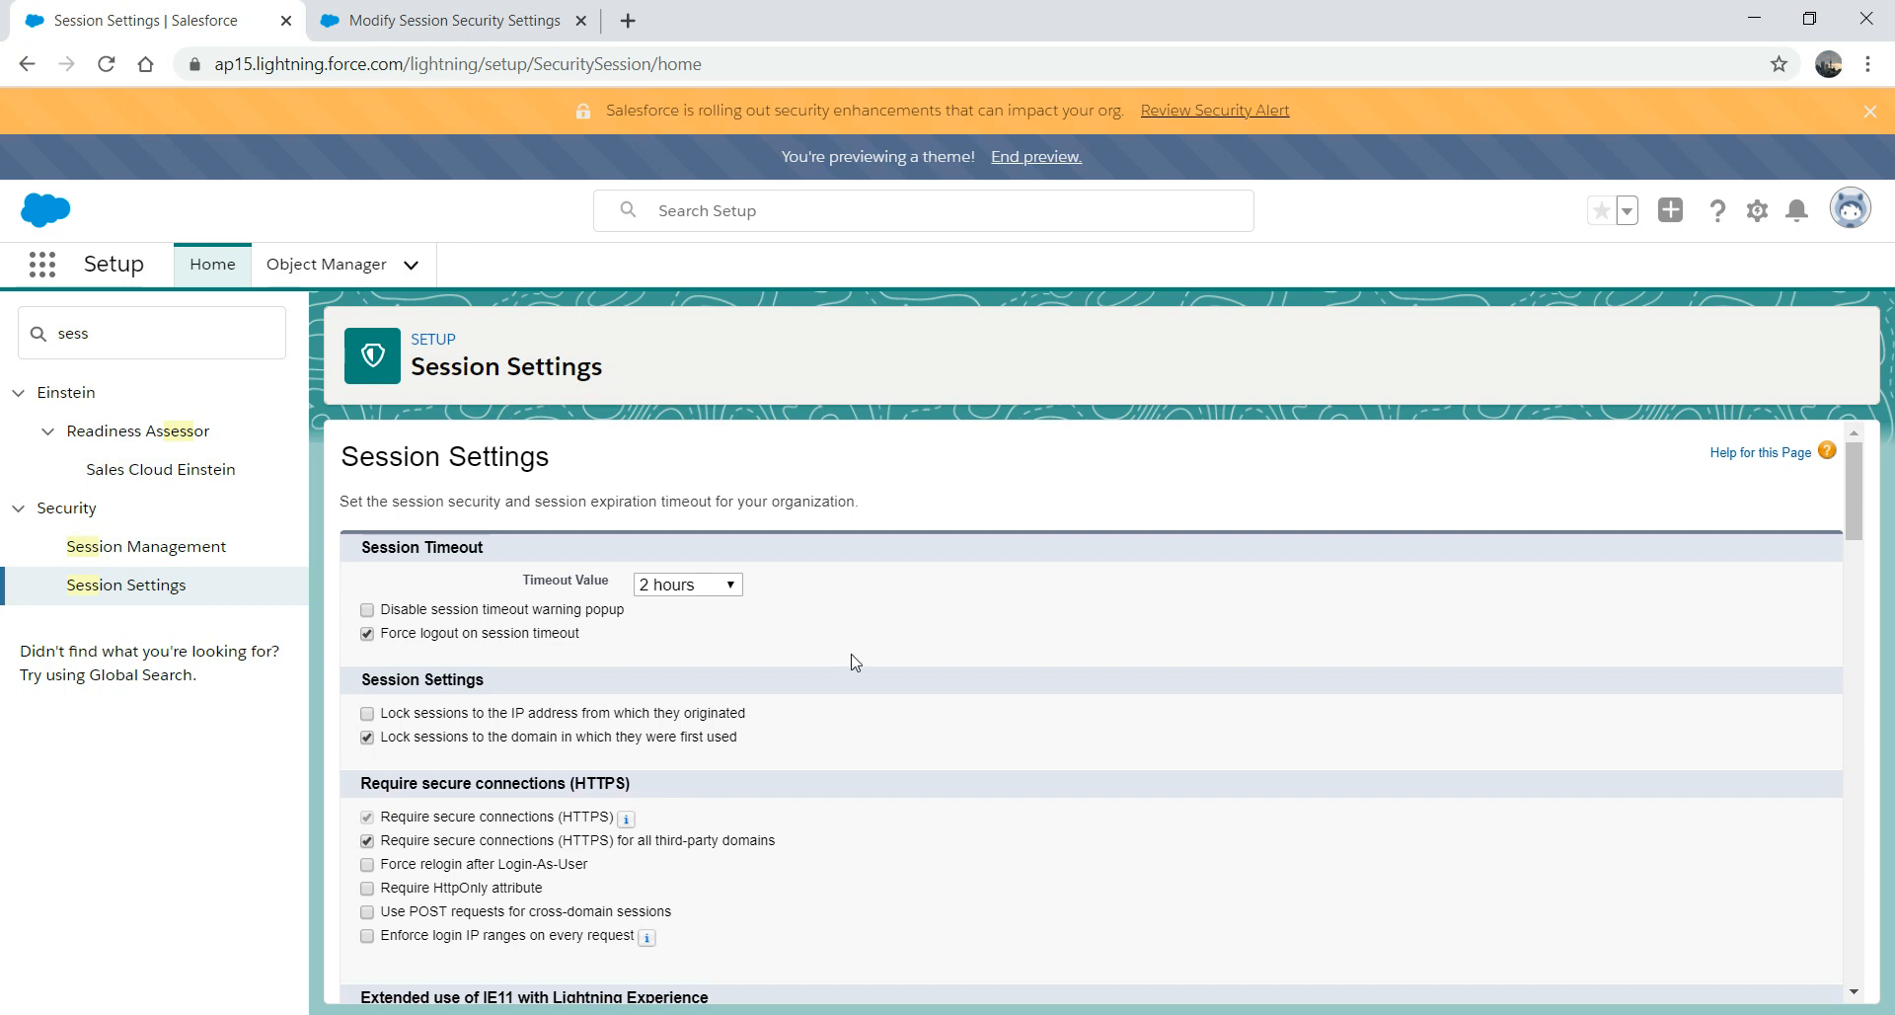
{"action": "left_click_drag", "start_coordinate": [1859, 493], "coordinate": [1850, 677]}
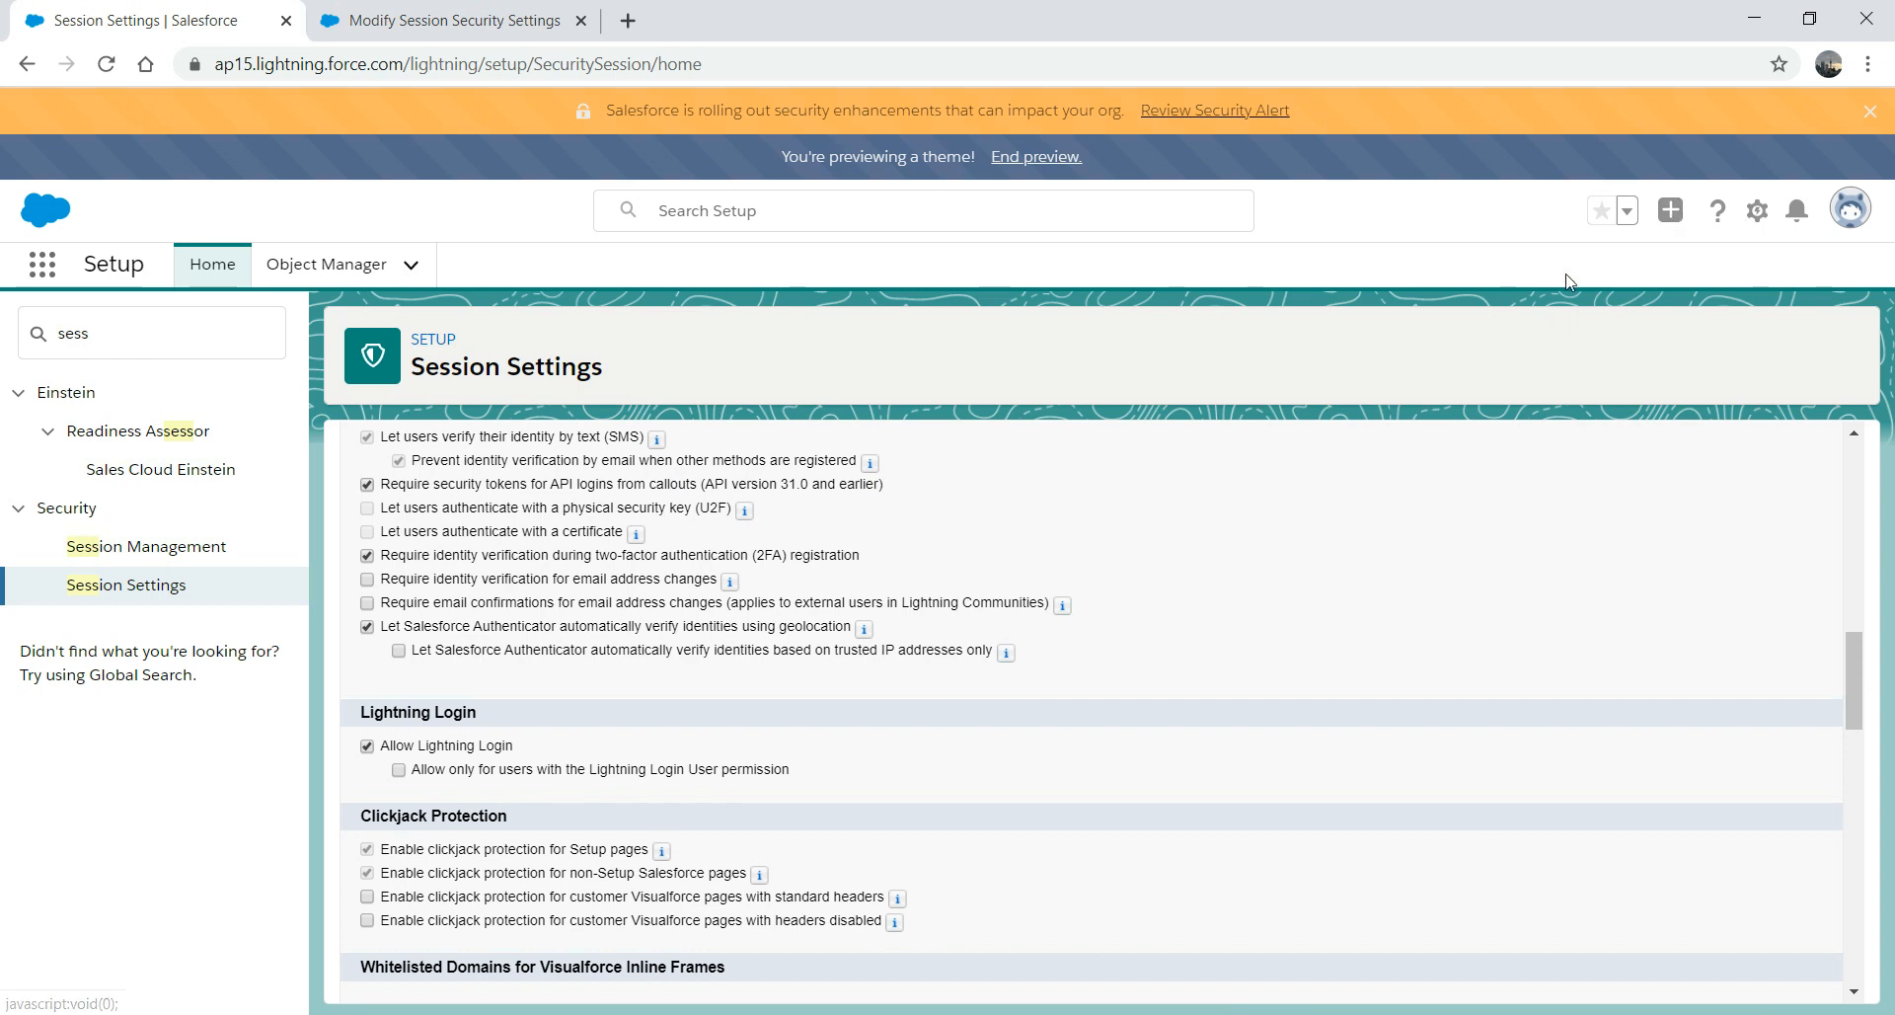
- Go to the personal settings, search them for "secu" and open the Reset My Security Token page
{"action": "left_click", "coordinate": [1848, 213]}
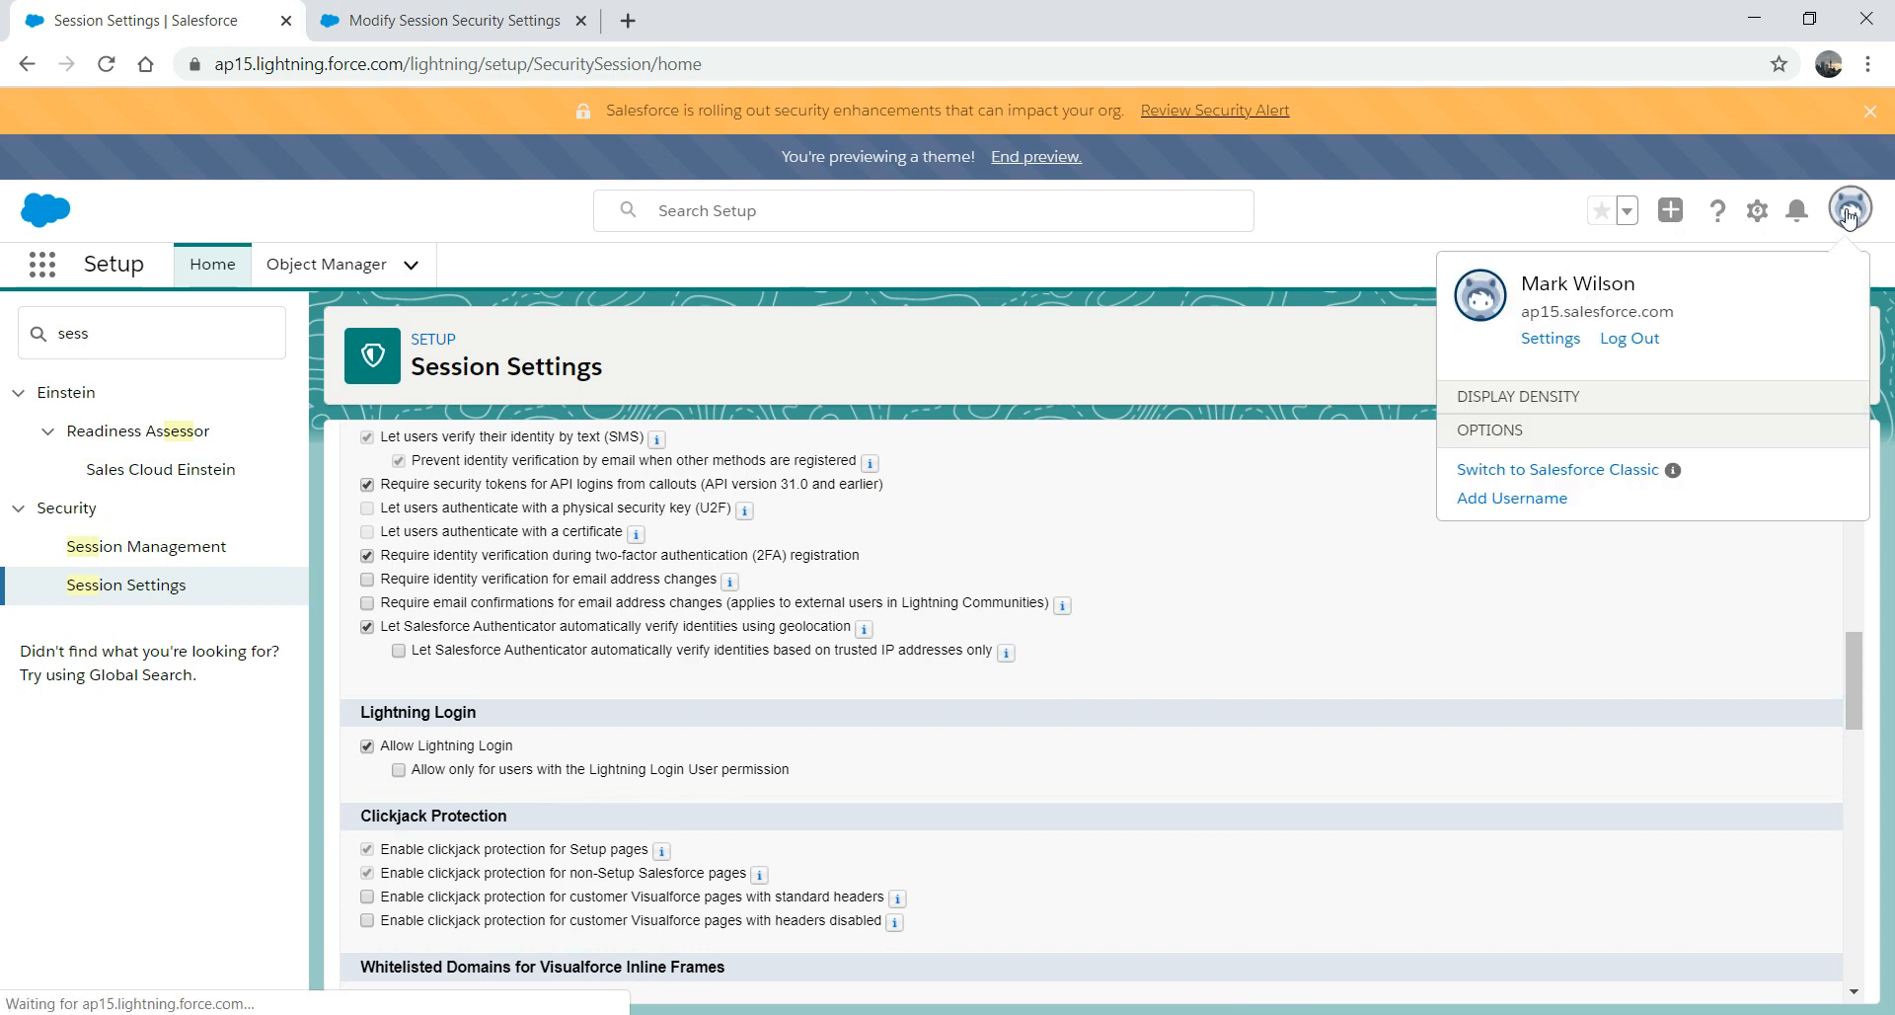
{"action": "left_click", "coordinate": [1547, 340]}
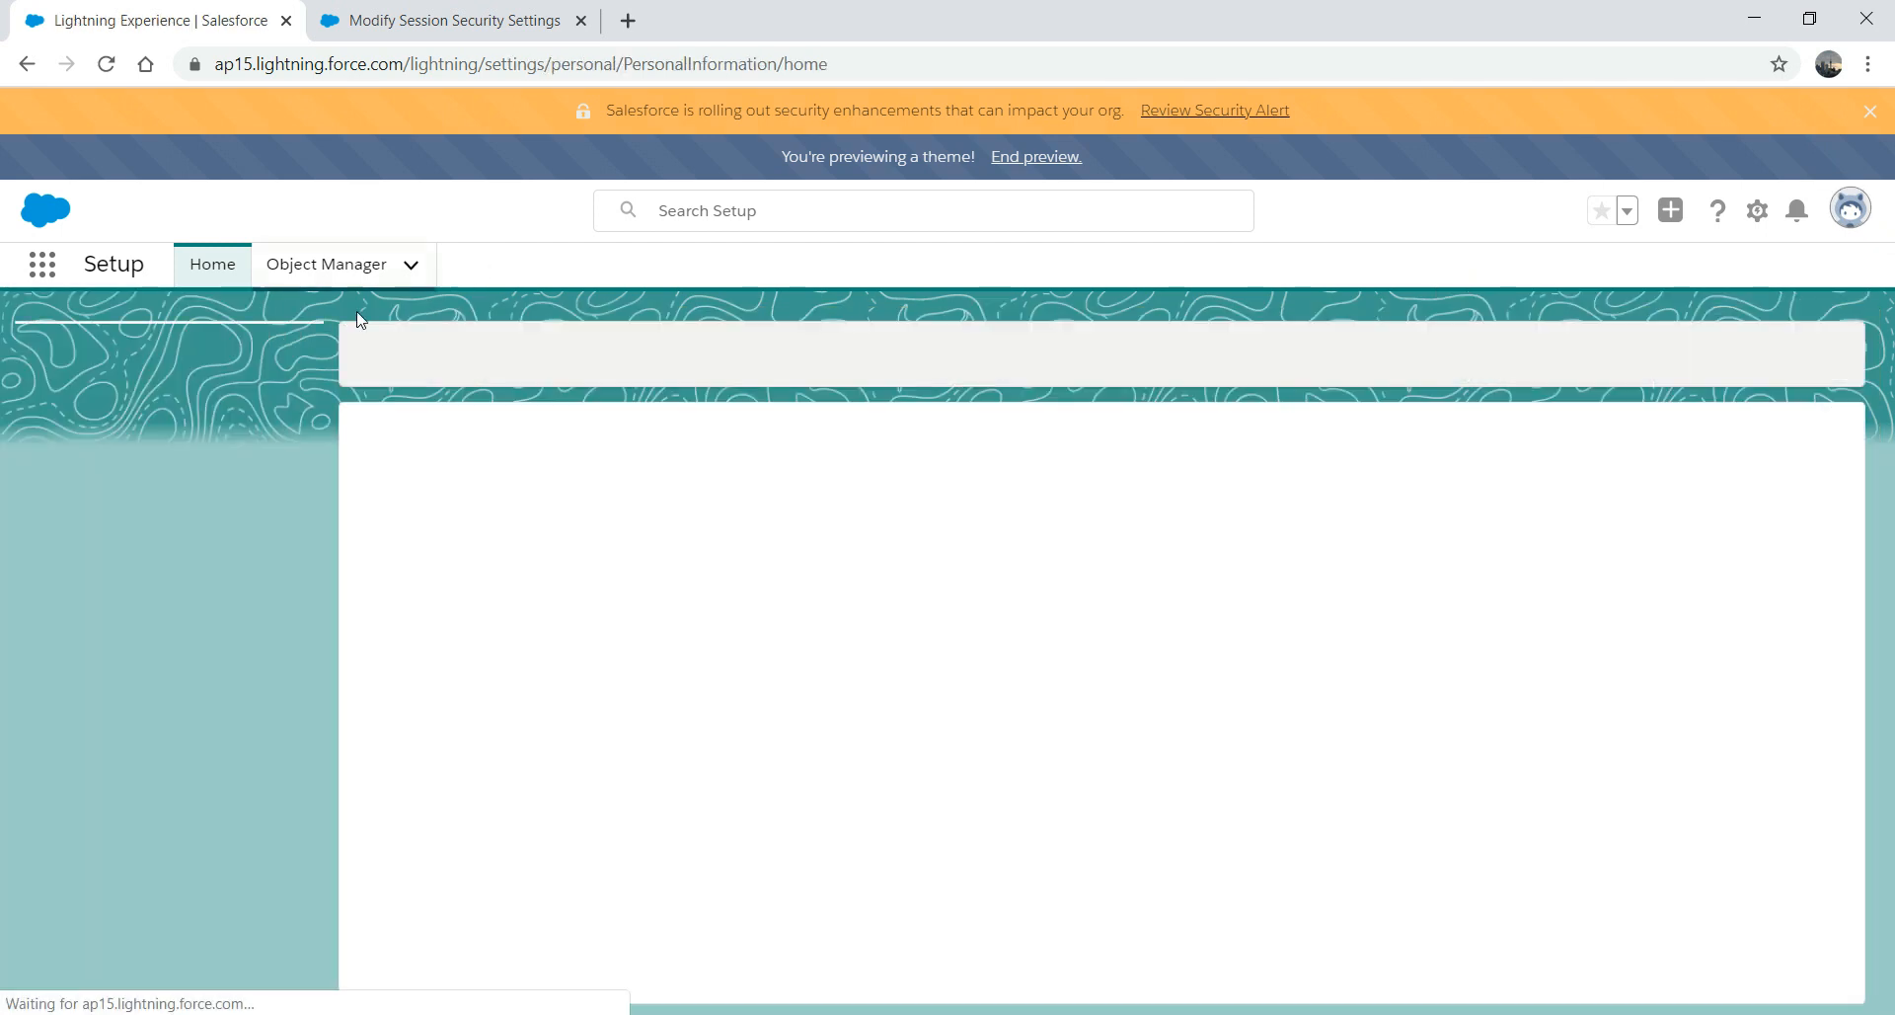
{"action": "type", "text": "s"}
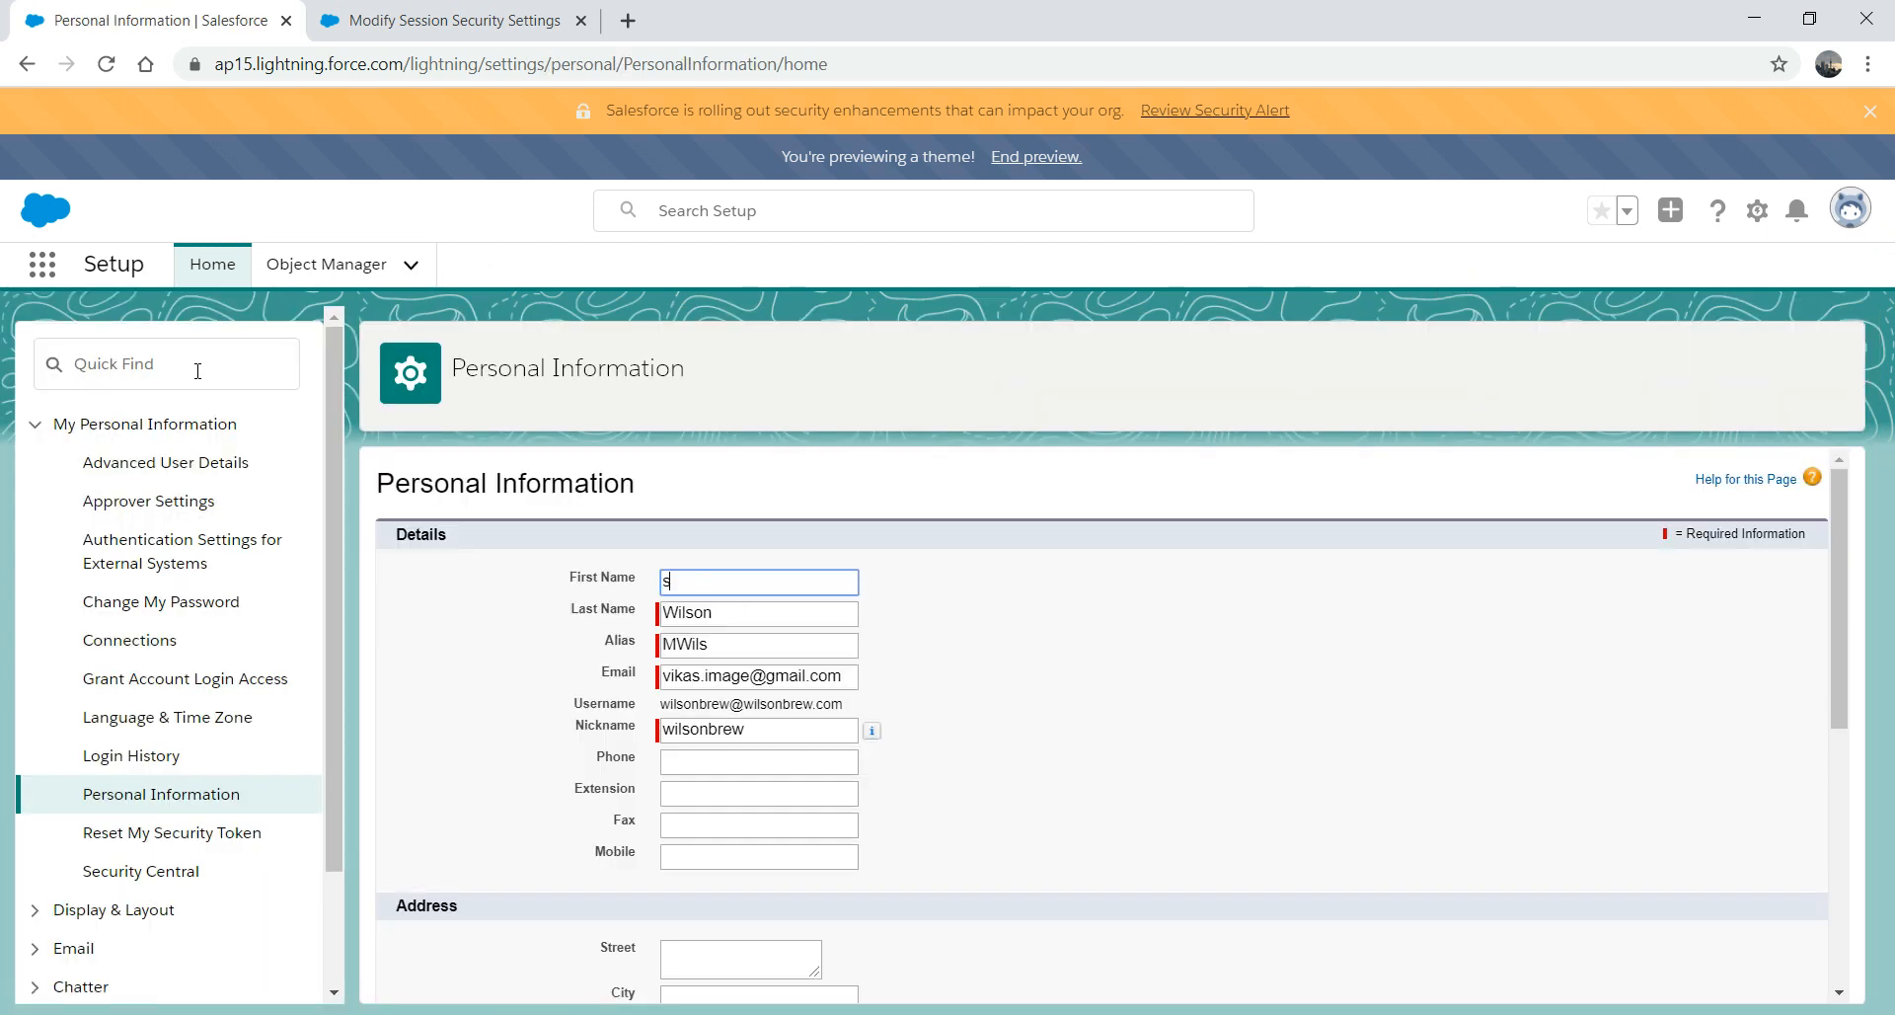
{"action": "type", "text": "ecu"}
{"action": "left_click", "coordinate": [198, 371]}
{"action": "type", "text": "secu"}
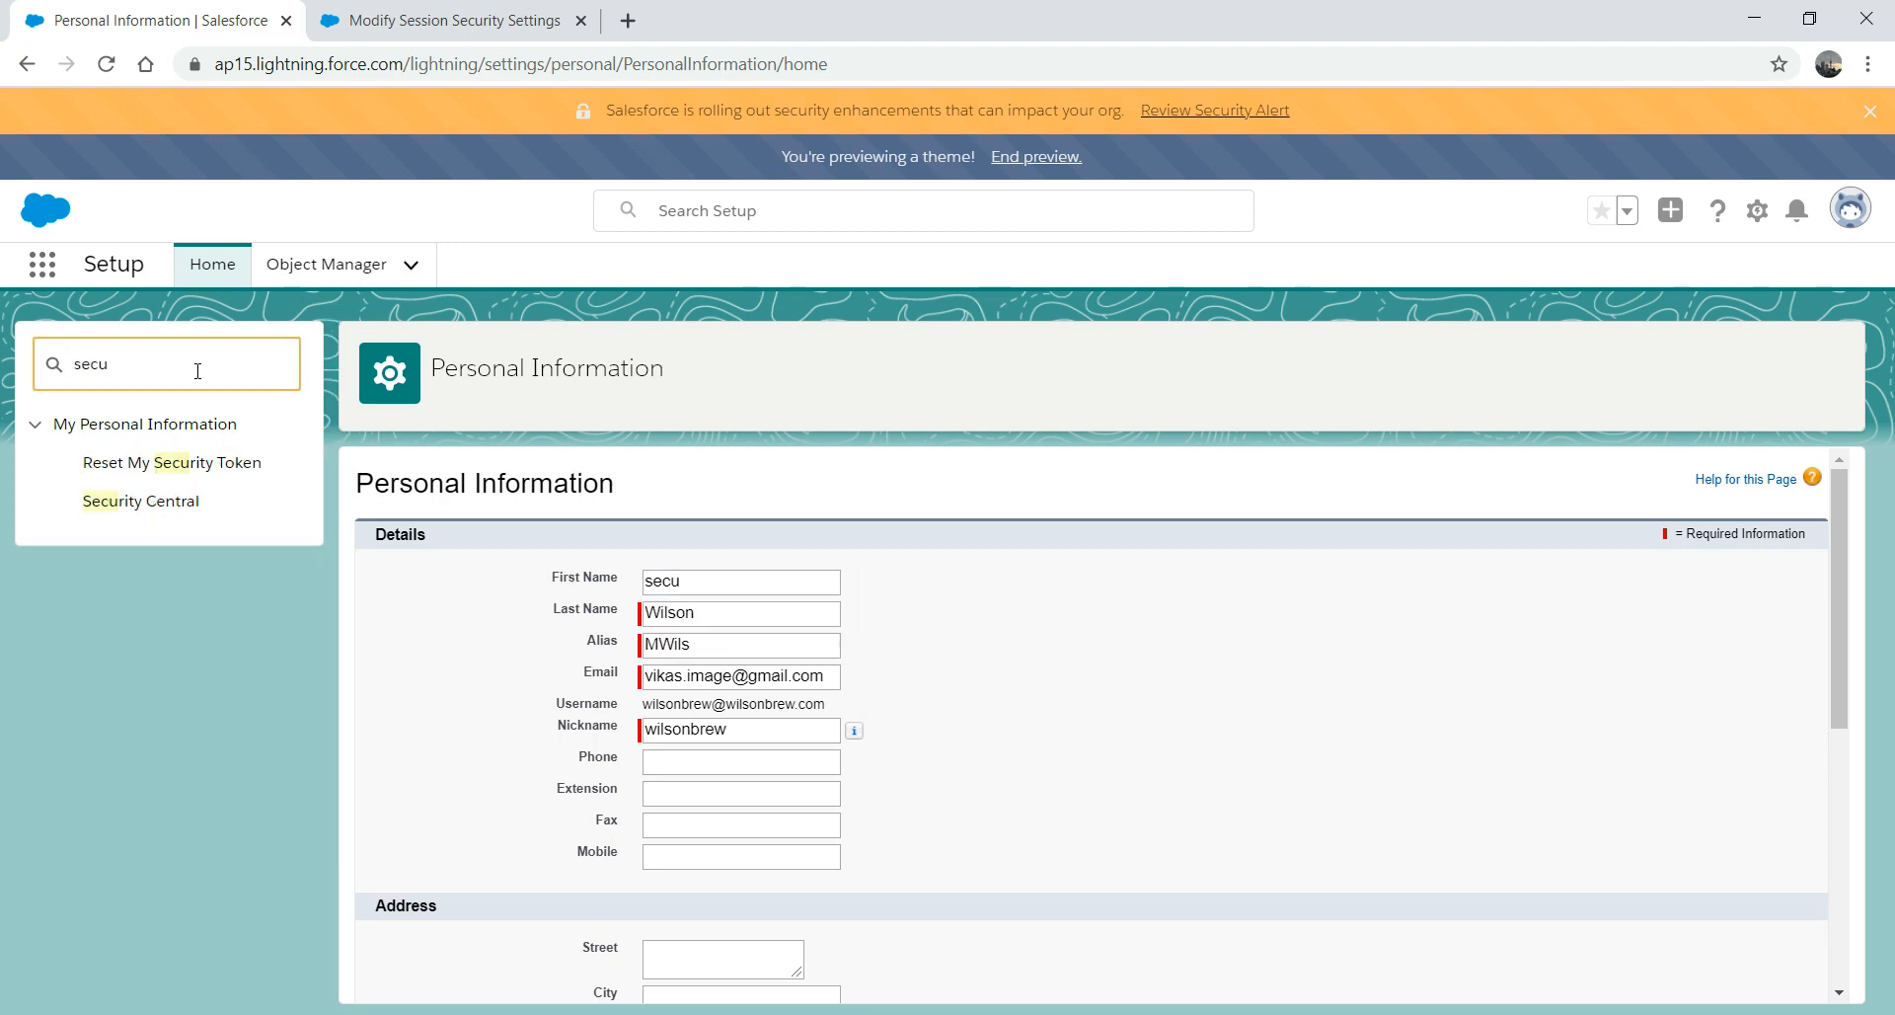
{"action": "left_click", "coordinate": [186, 468]}
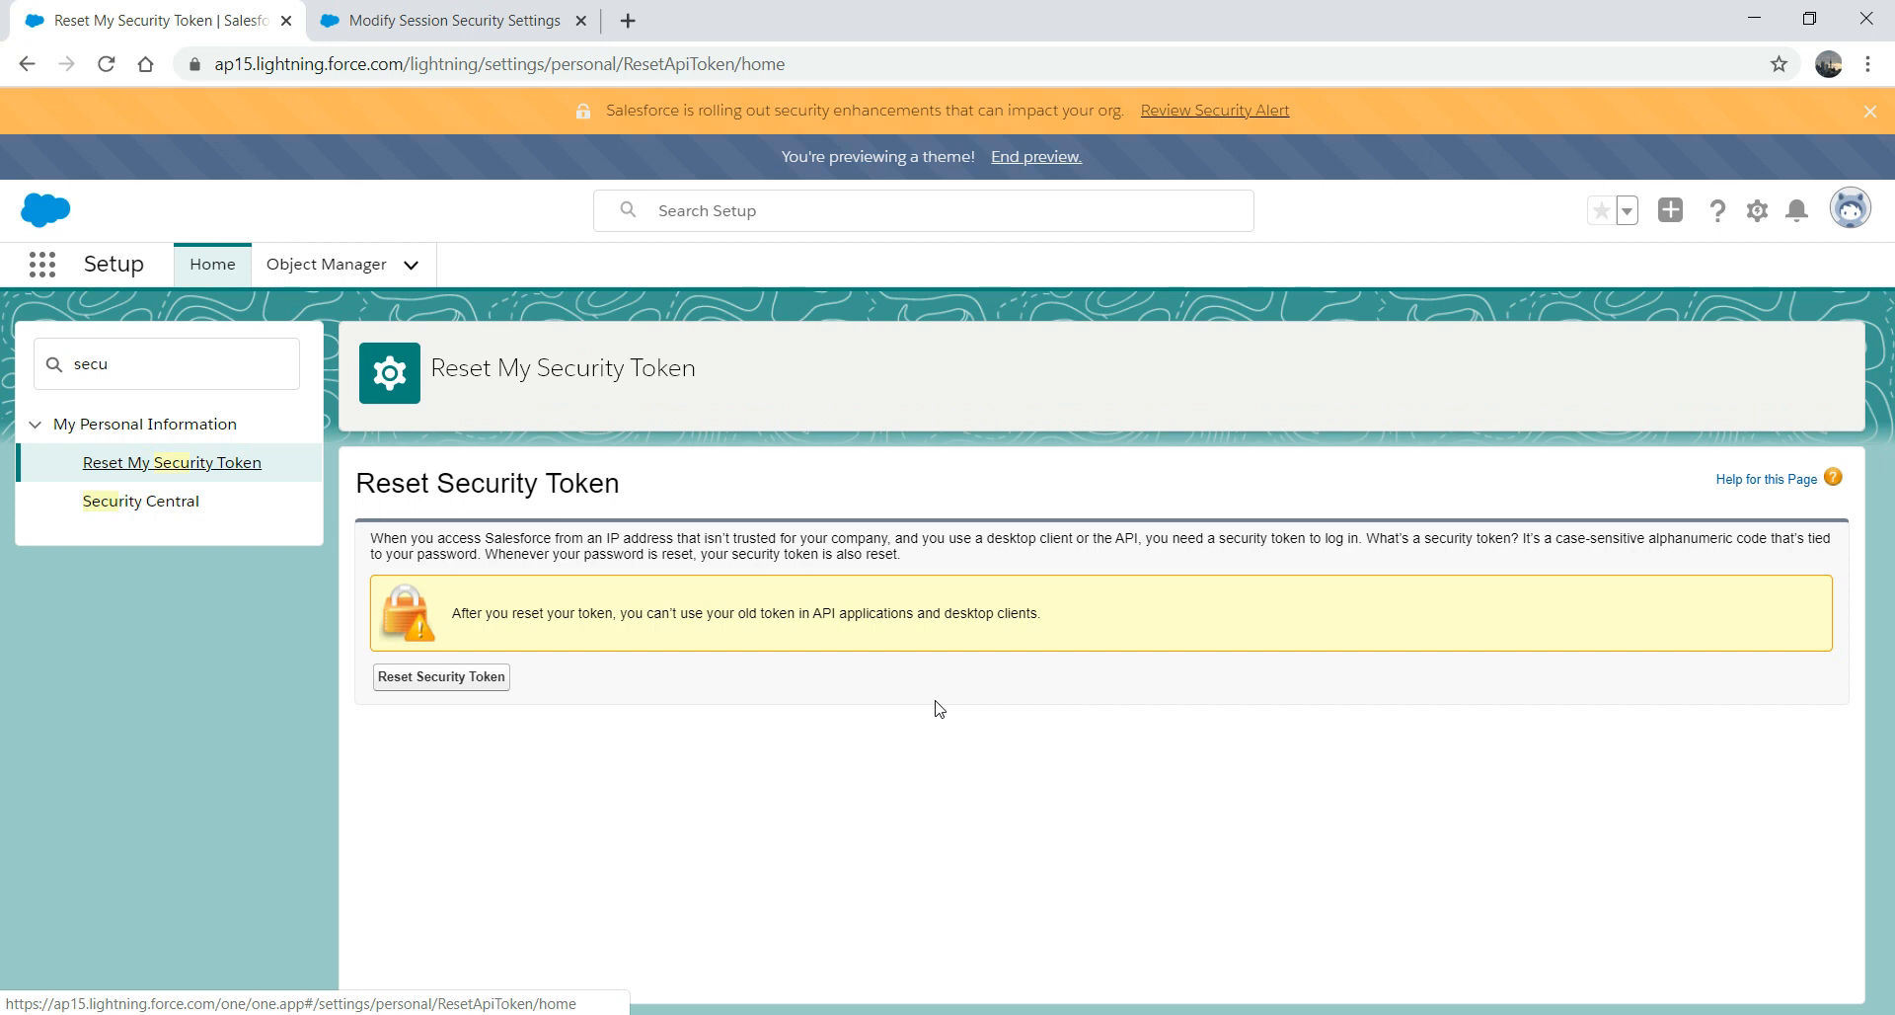
- Return to the Setup home and reopen the Session Settings page at its session timeout options
{"action": "left_click", "coordinate": [305, 267]}
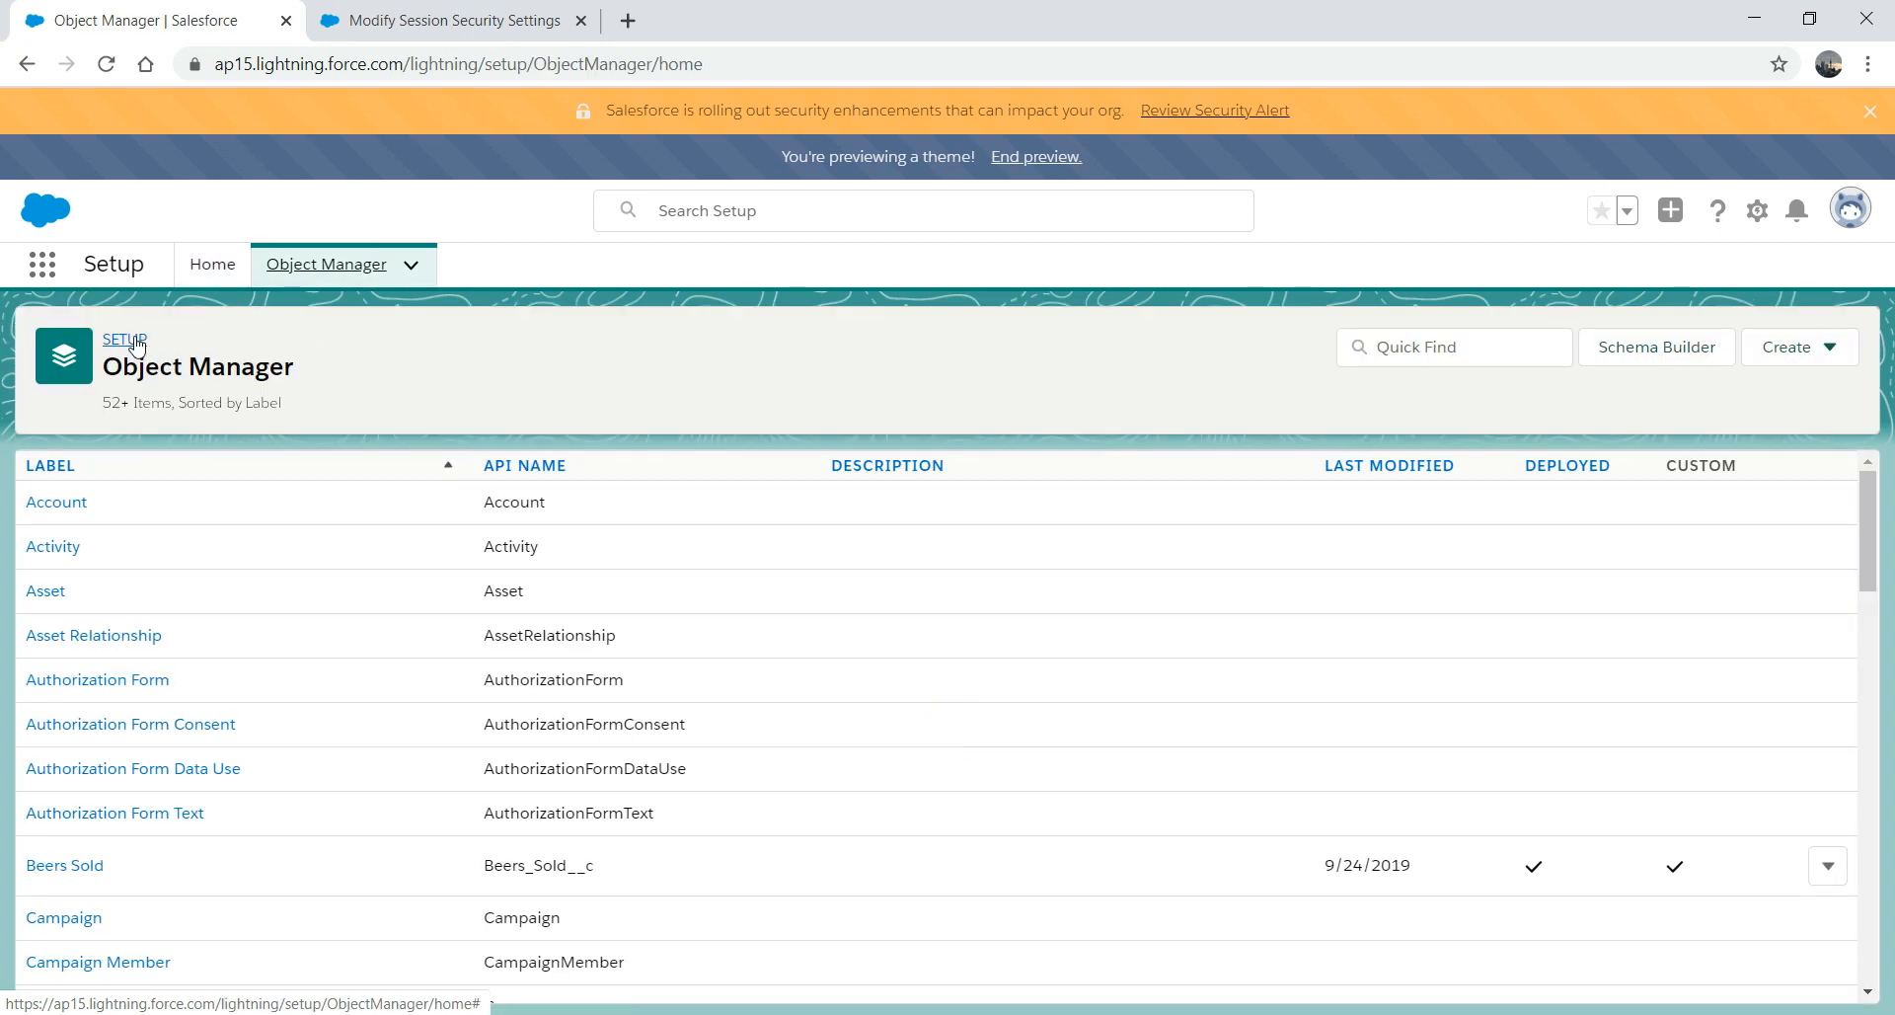
{"action": "left_click", "coordinate": [212, 263]}
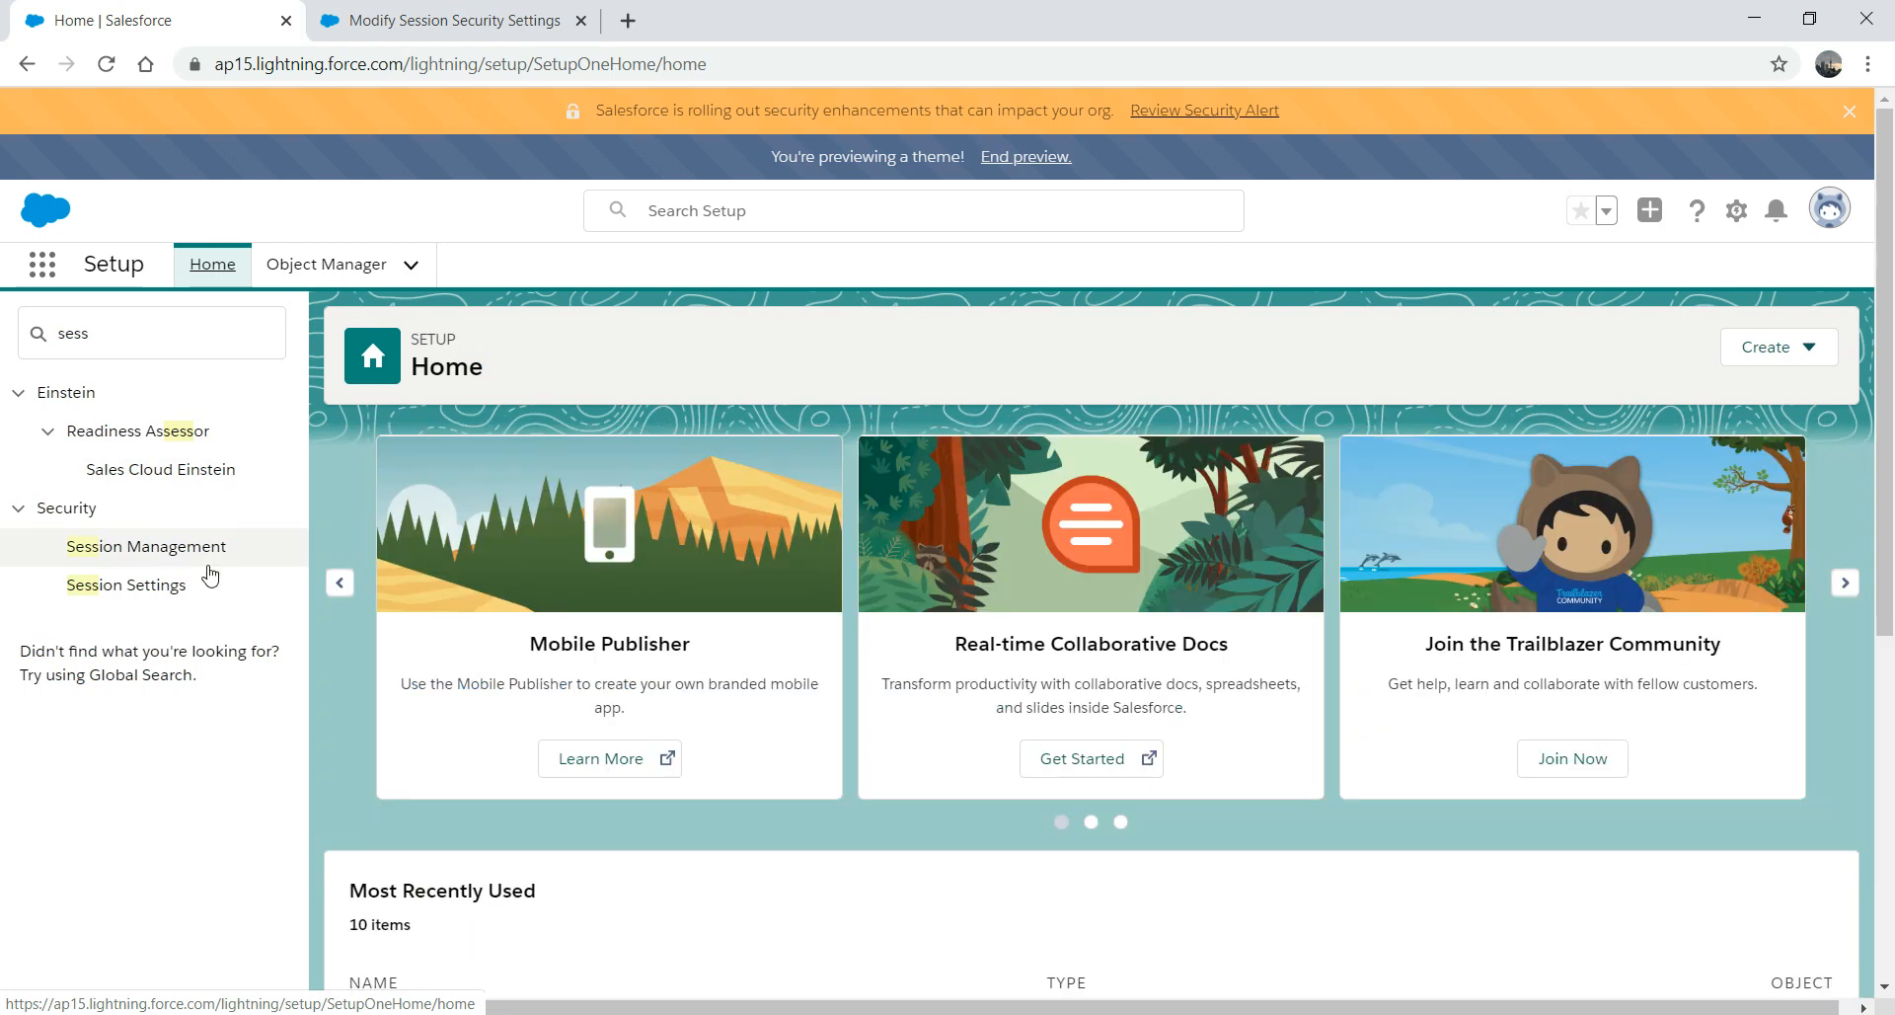
{"action": "left_click", "coordinate": [148, 584]}
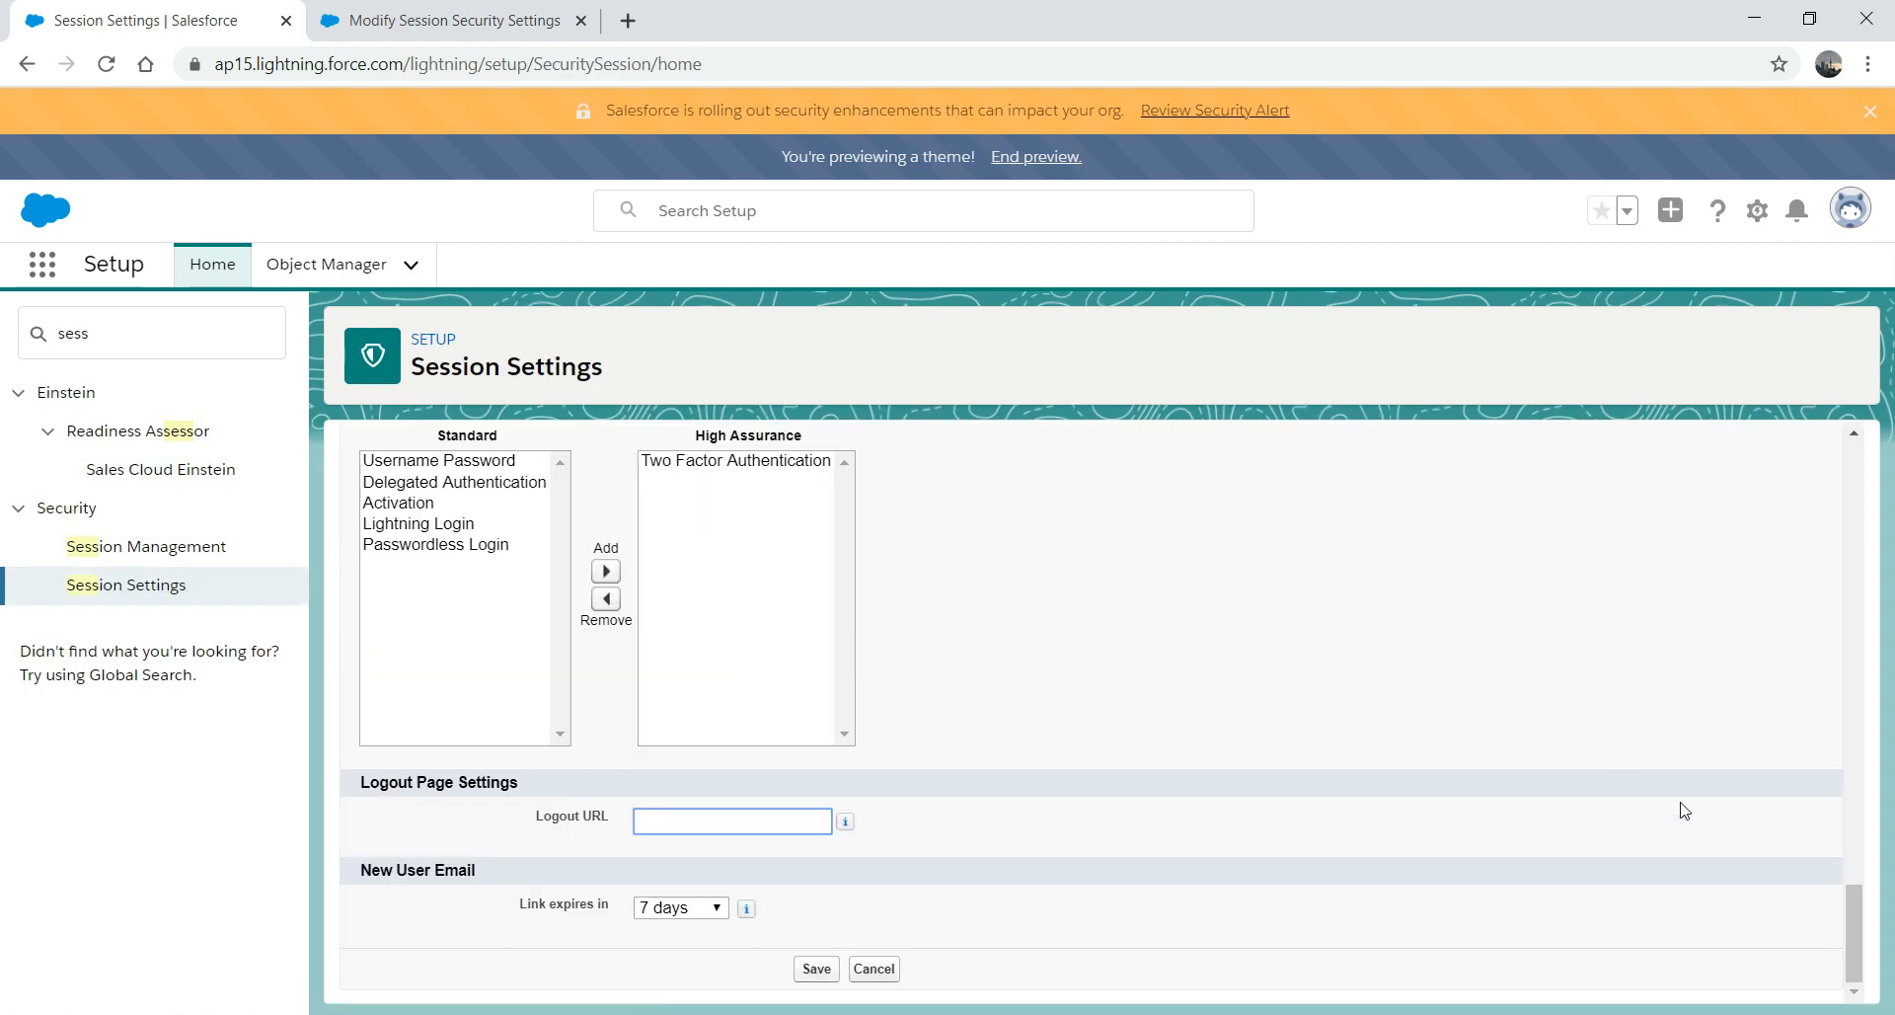
{"action": "left_click_drag", "start_coordinate": [1853, 972], "coordinate": [1856, 456]}
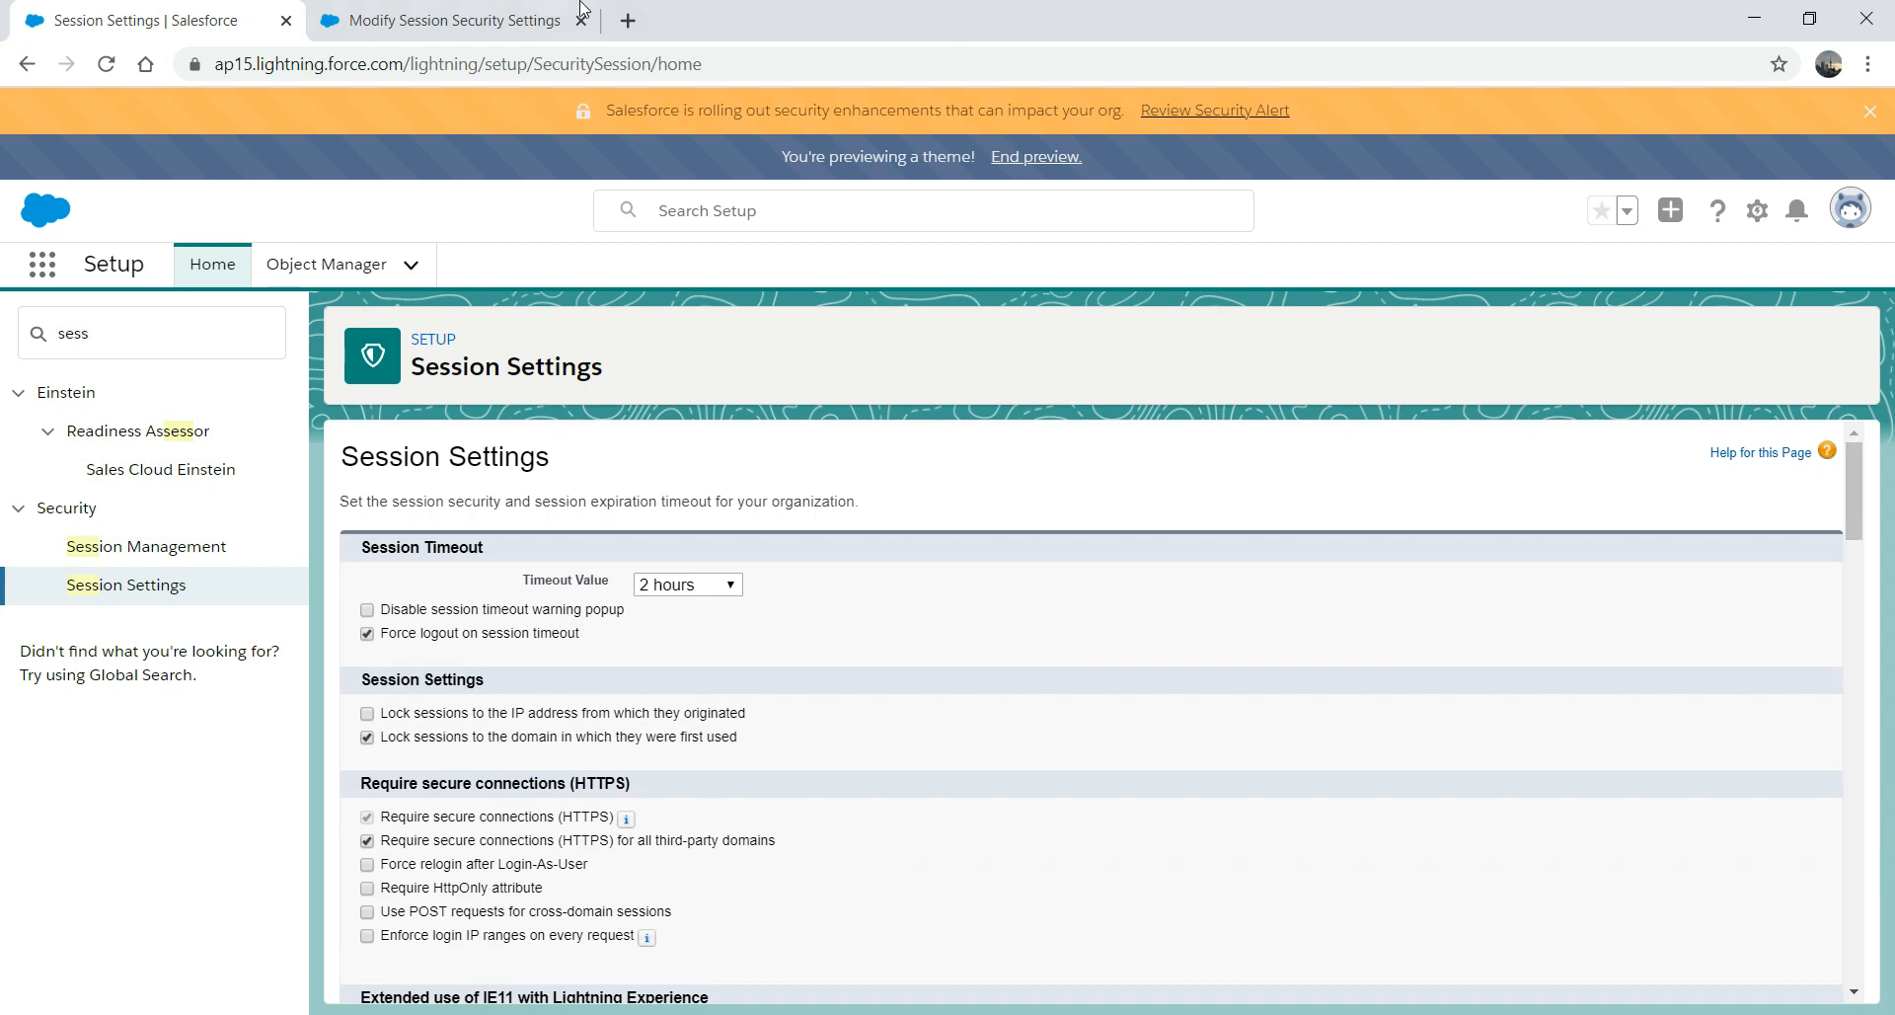
- Look through the session security levels on the Session Settings page and the matching authentication methods table in the help article
{"action": "left_click", "coordinate": [414, 10]}
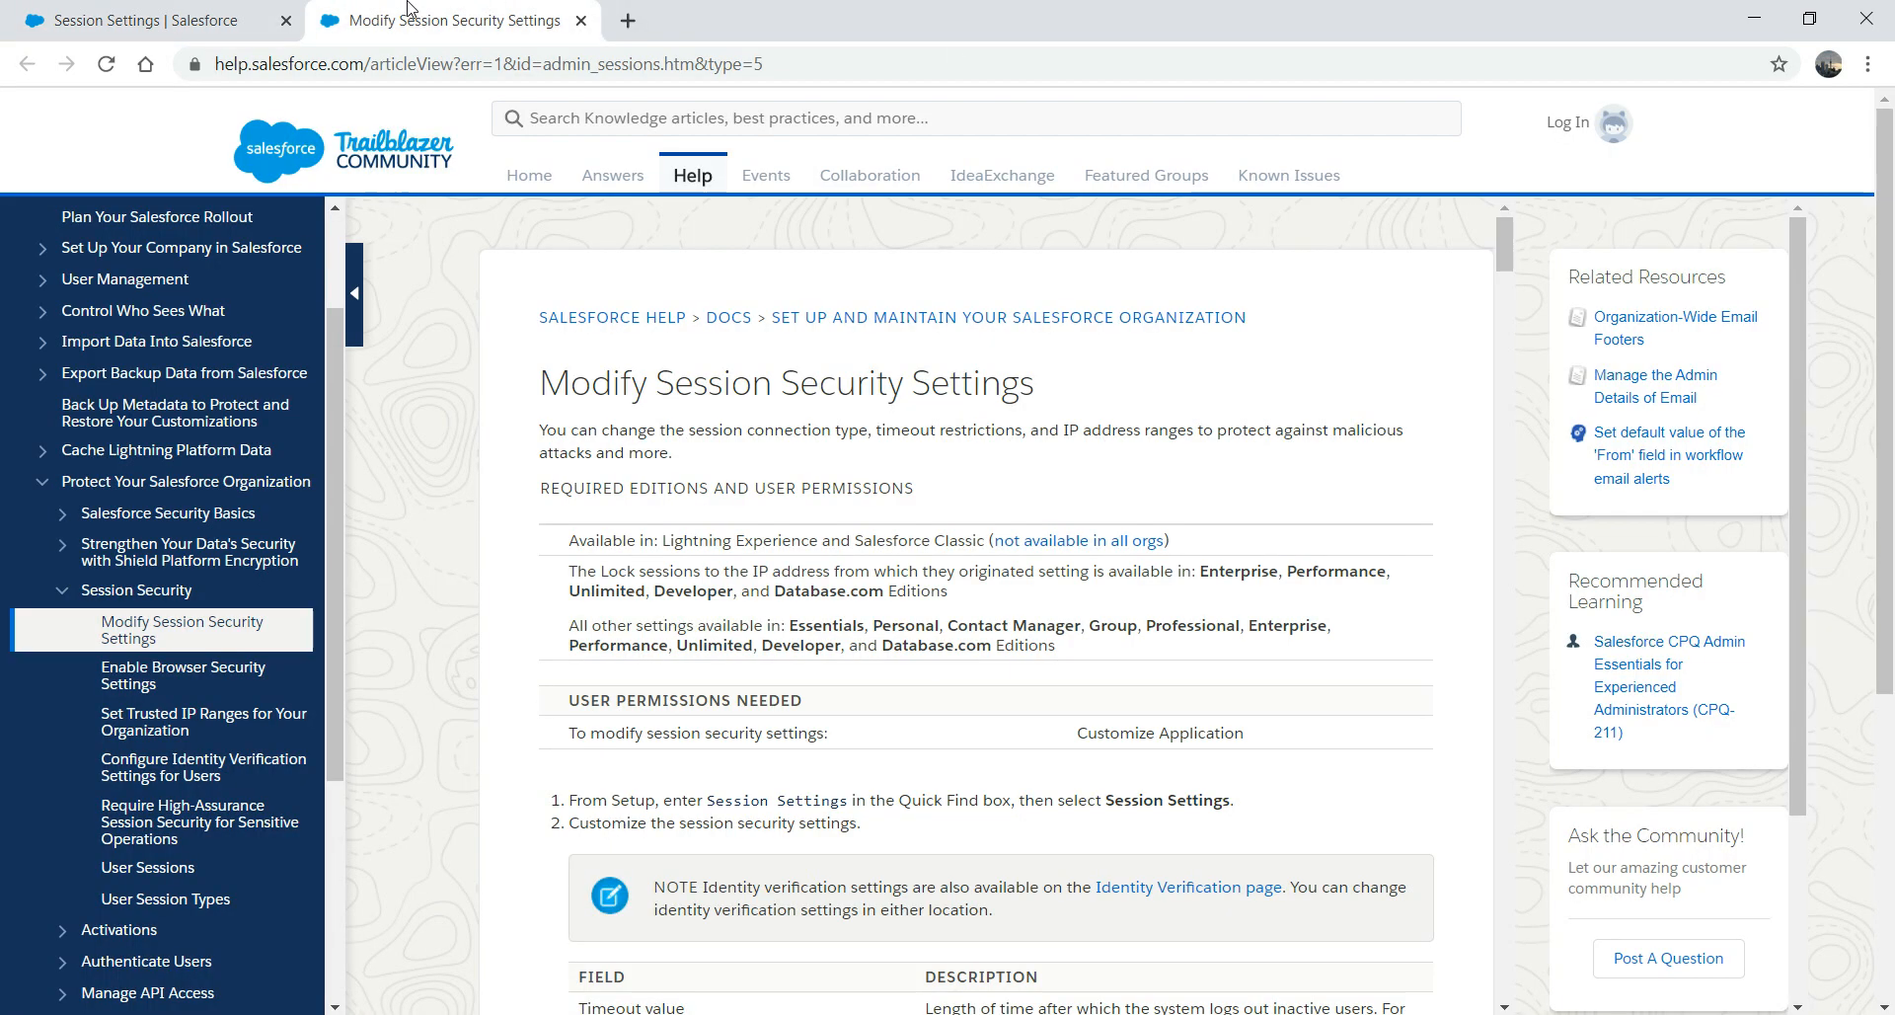
{"action": "left_click", "coordinate": [168, 10]}
{"action": "left_click_drag", "start_coordinate": [1853, 531], "coordinate": [1808, 849]}
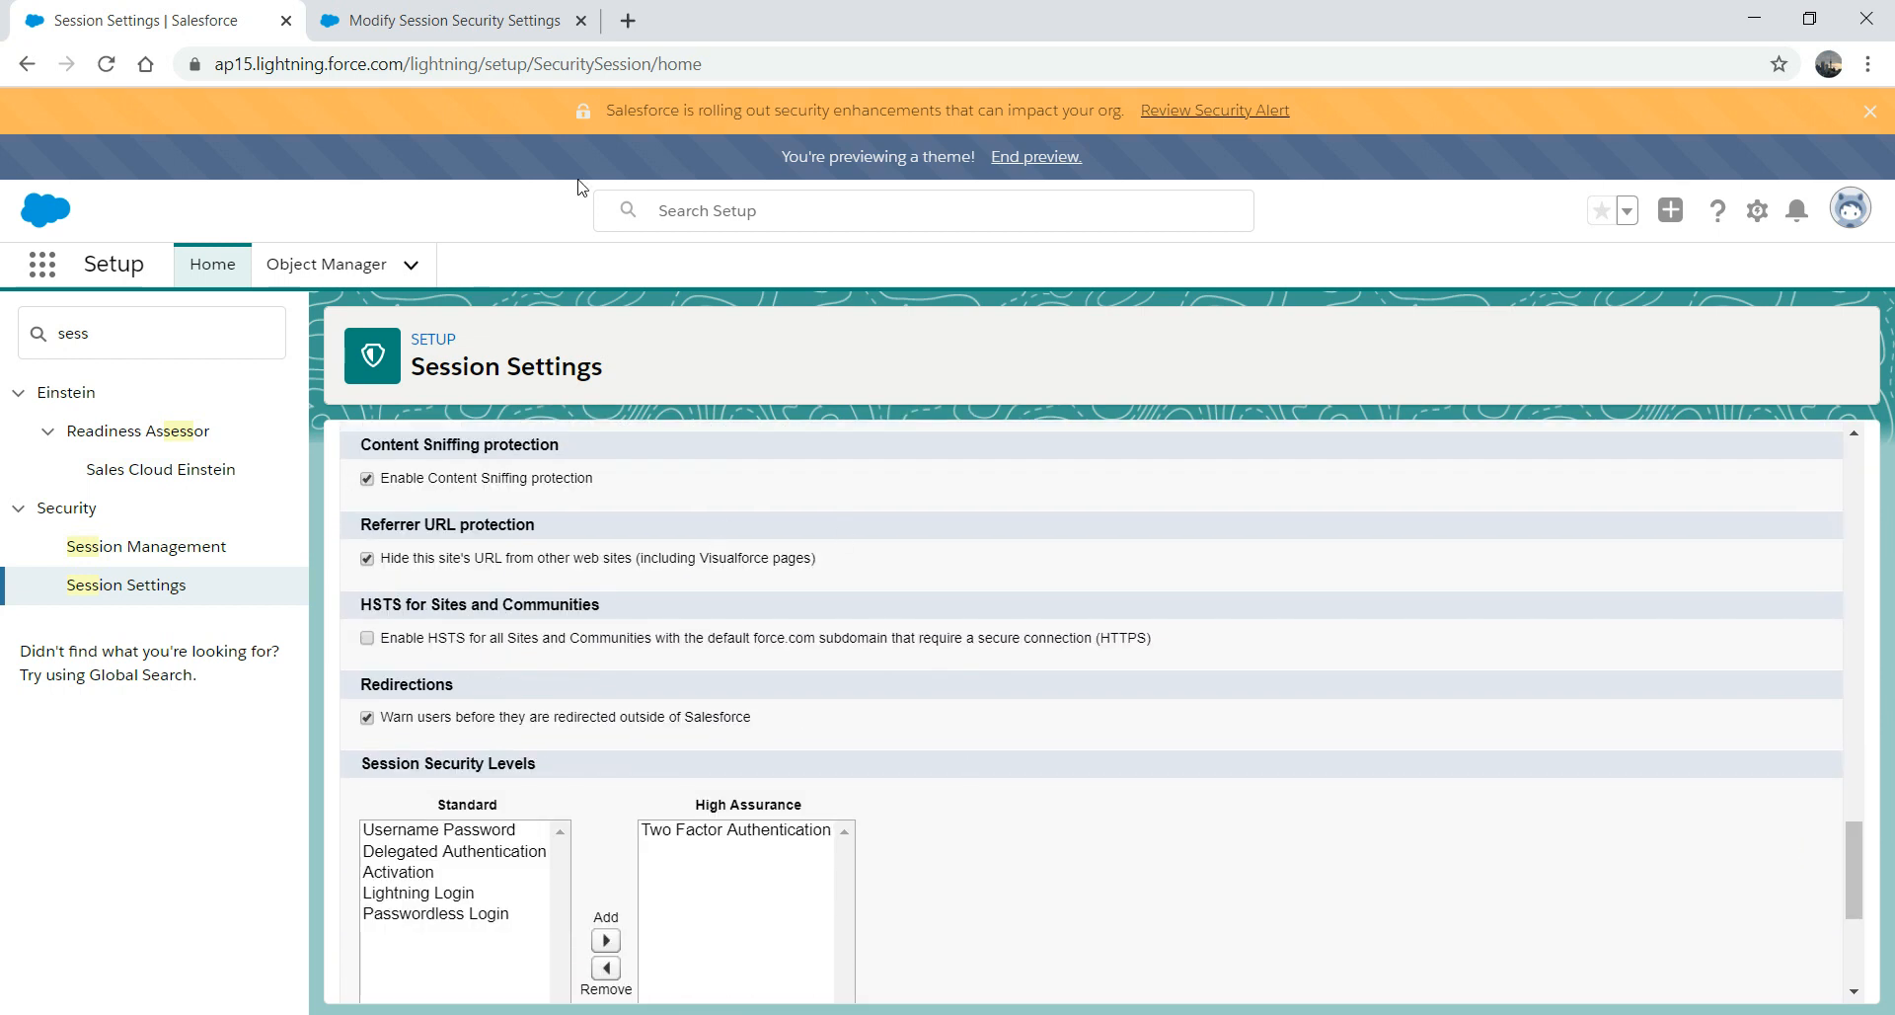
{"action": "left_click", "coordinate": [415, 18]}
{"action": "left_click_drag", "start_coordinate": [1504, 254], "coordinate": [1504, 837]}
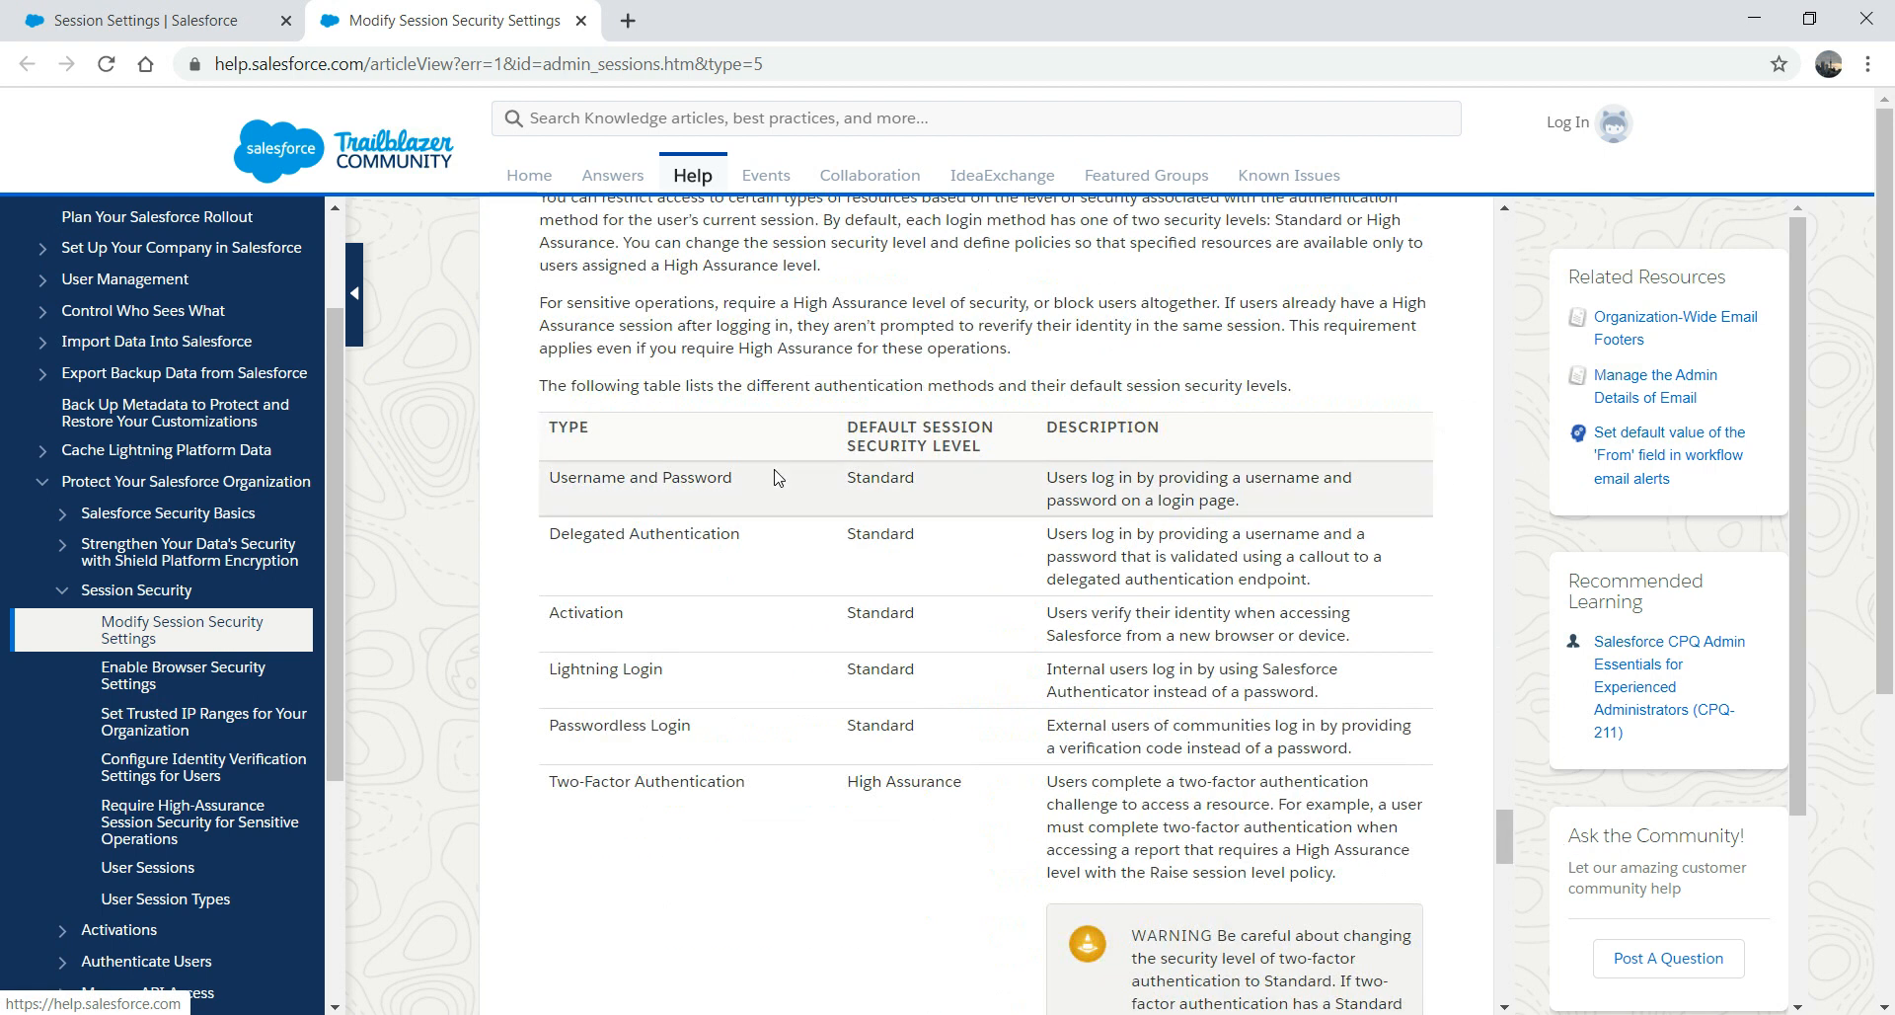
- Find the Users page with the setup search term "user" and open the Test user's detail page
{"action": "left_click", "coordinate": [138, 10]}
{"action": "double_click", "coordinate": [141, 336]}
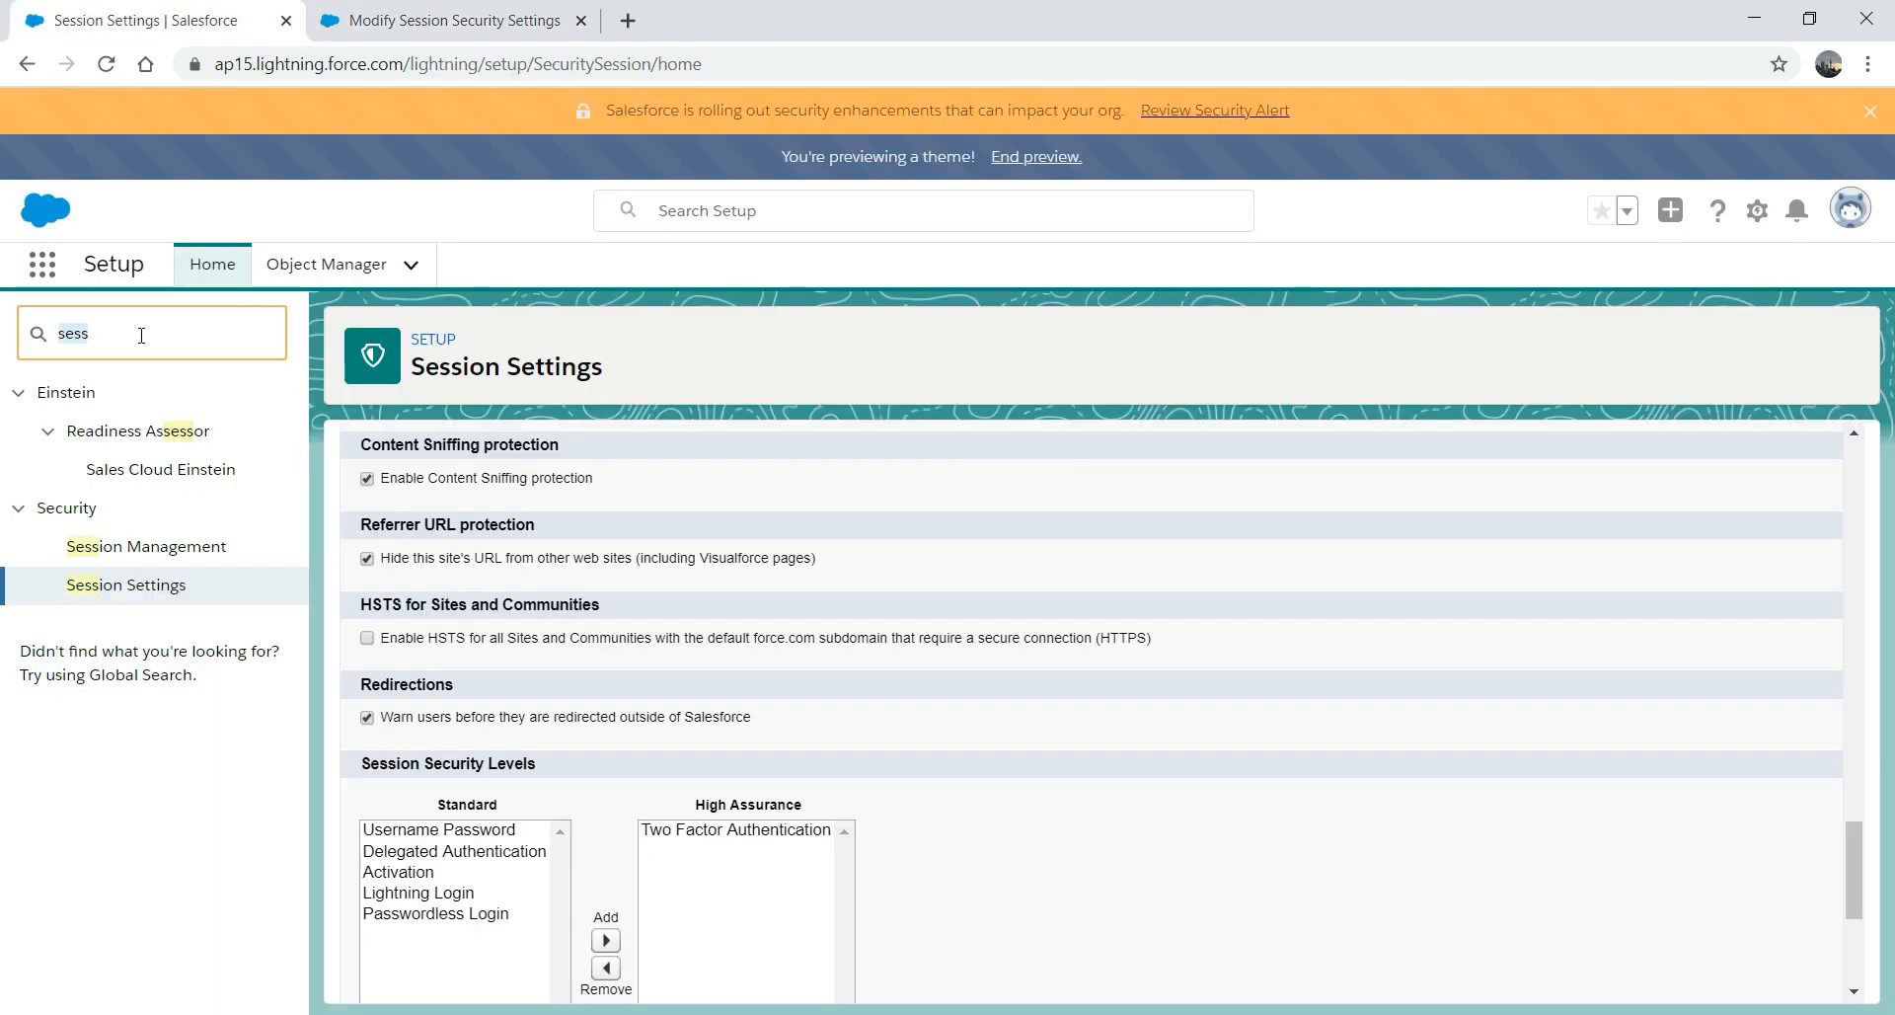
{"action": "key", "text": "BackSpace"}
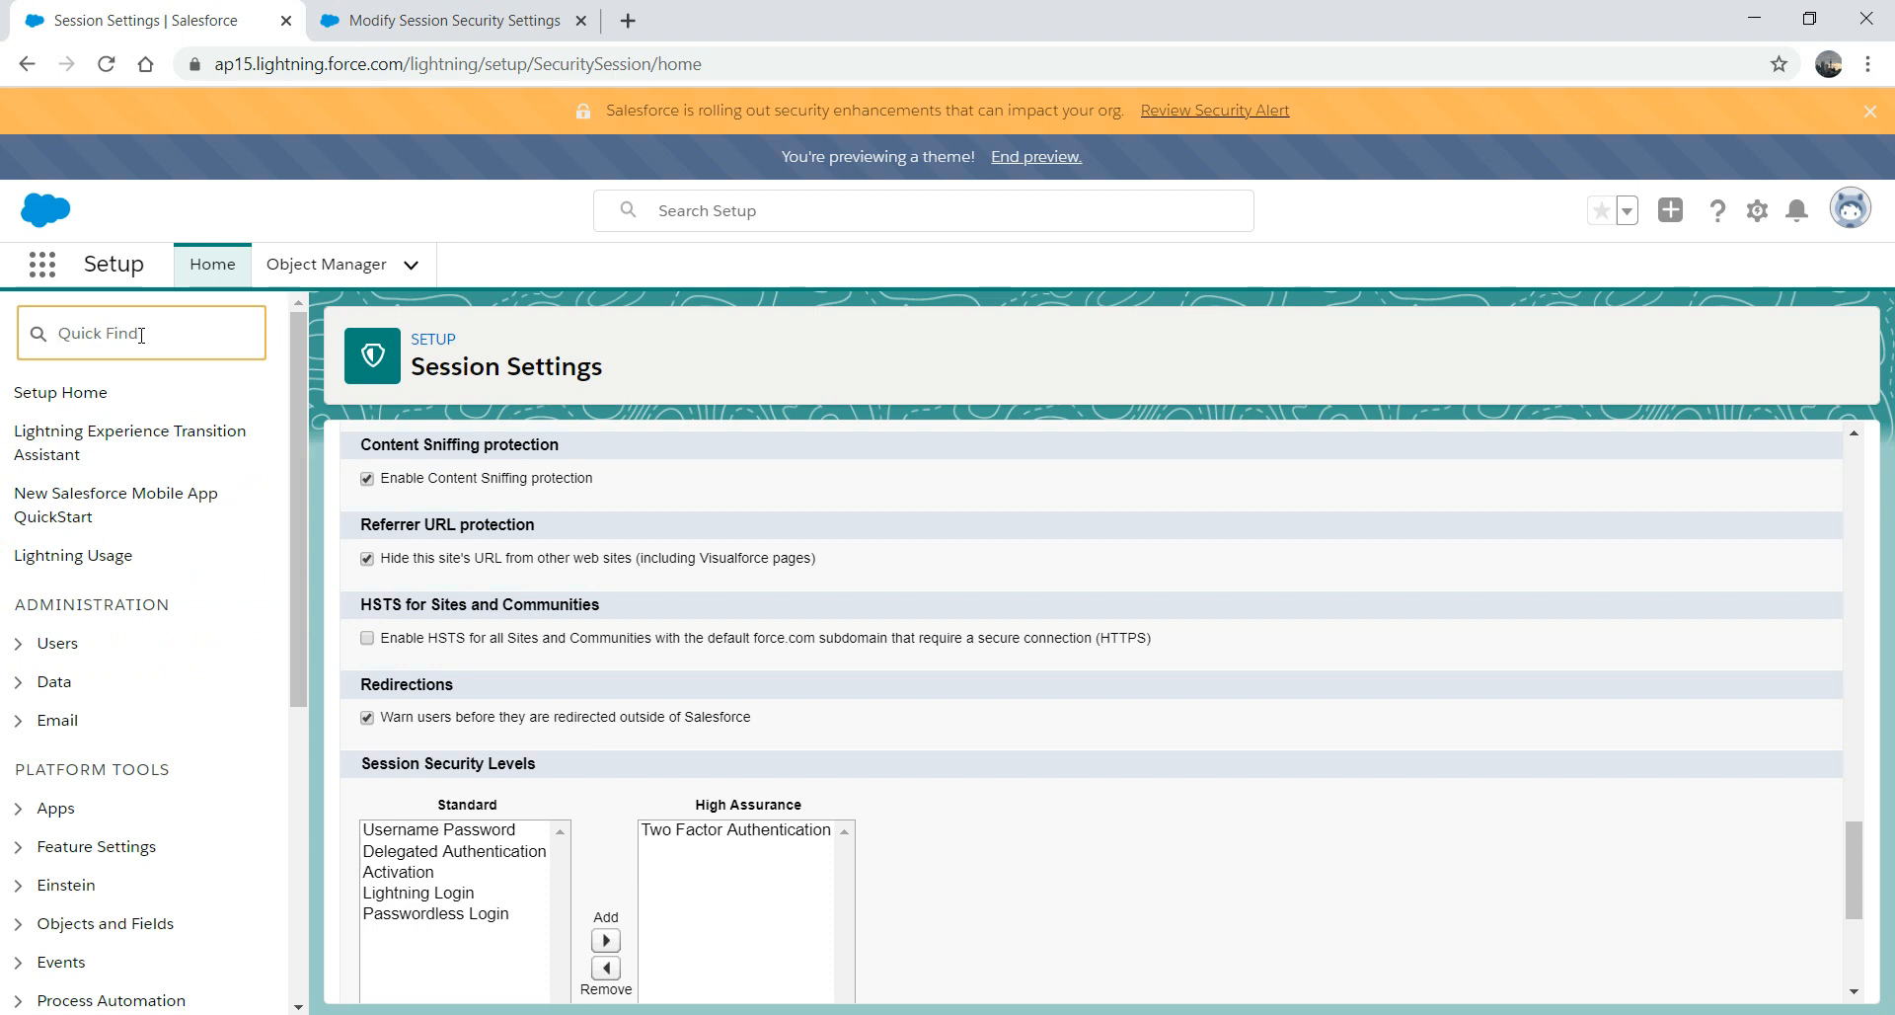
{"action": "type", "text": "user"}
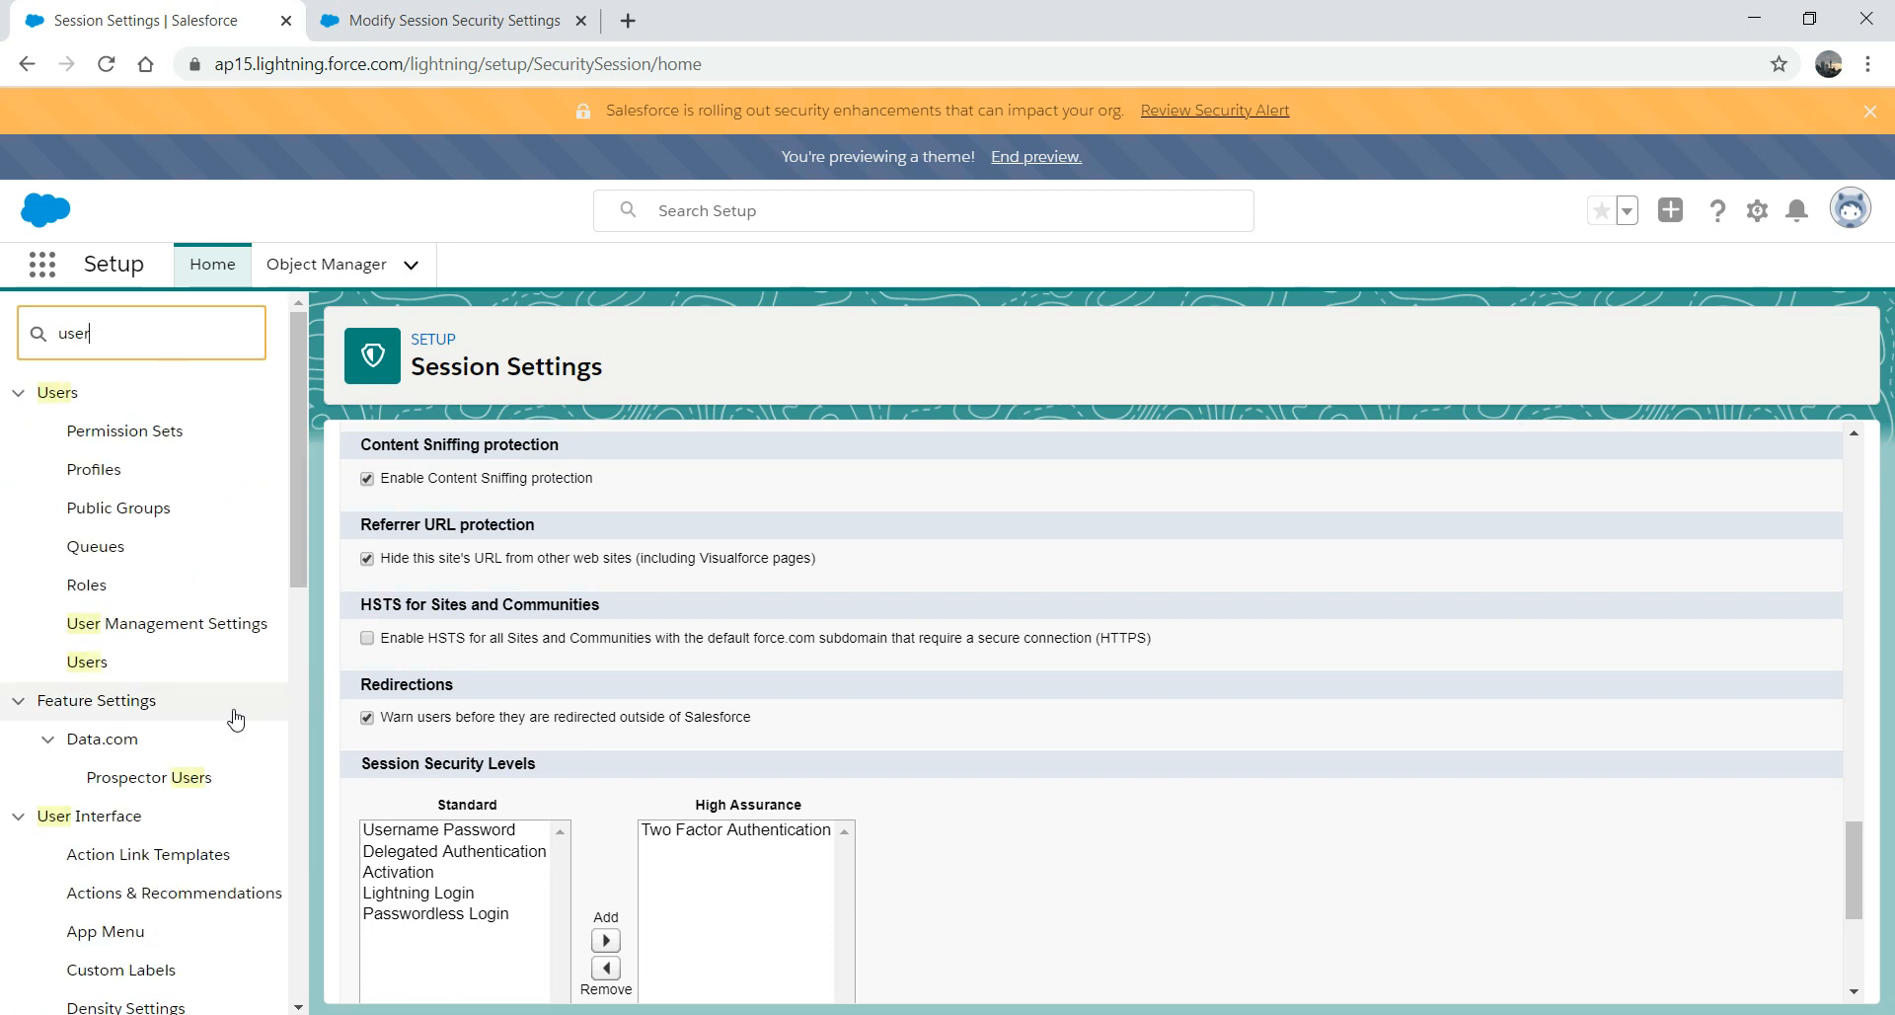
{"action": "left_click", "coordinate": [222, 633]}
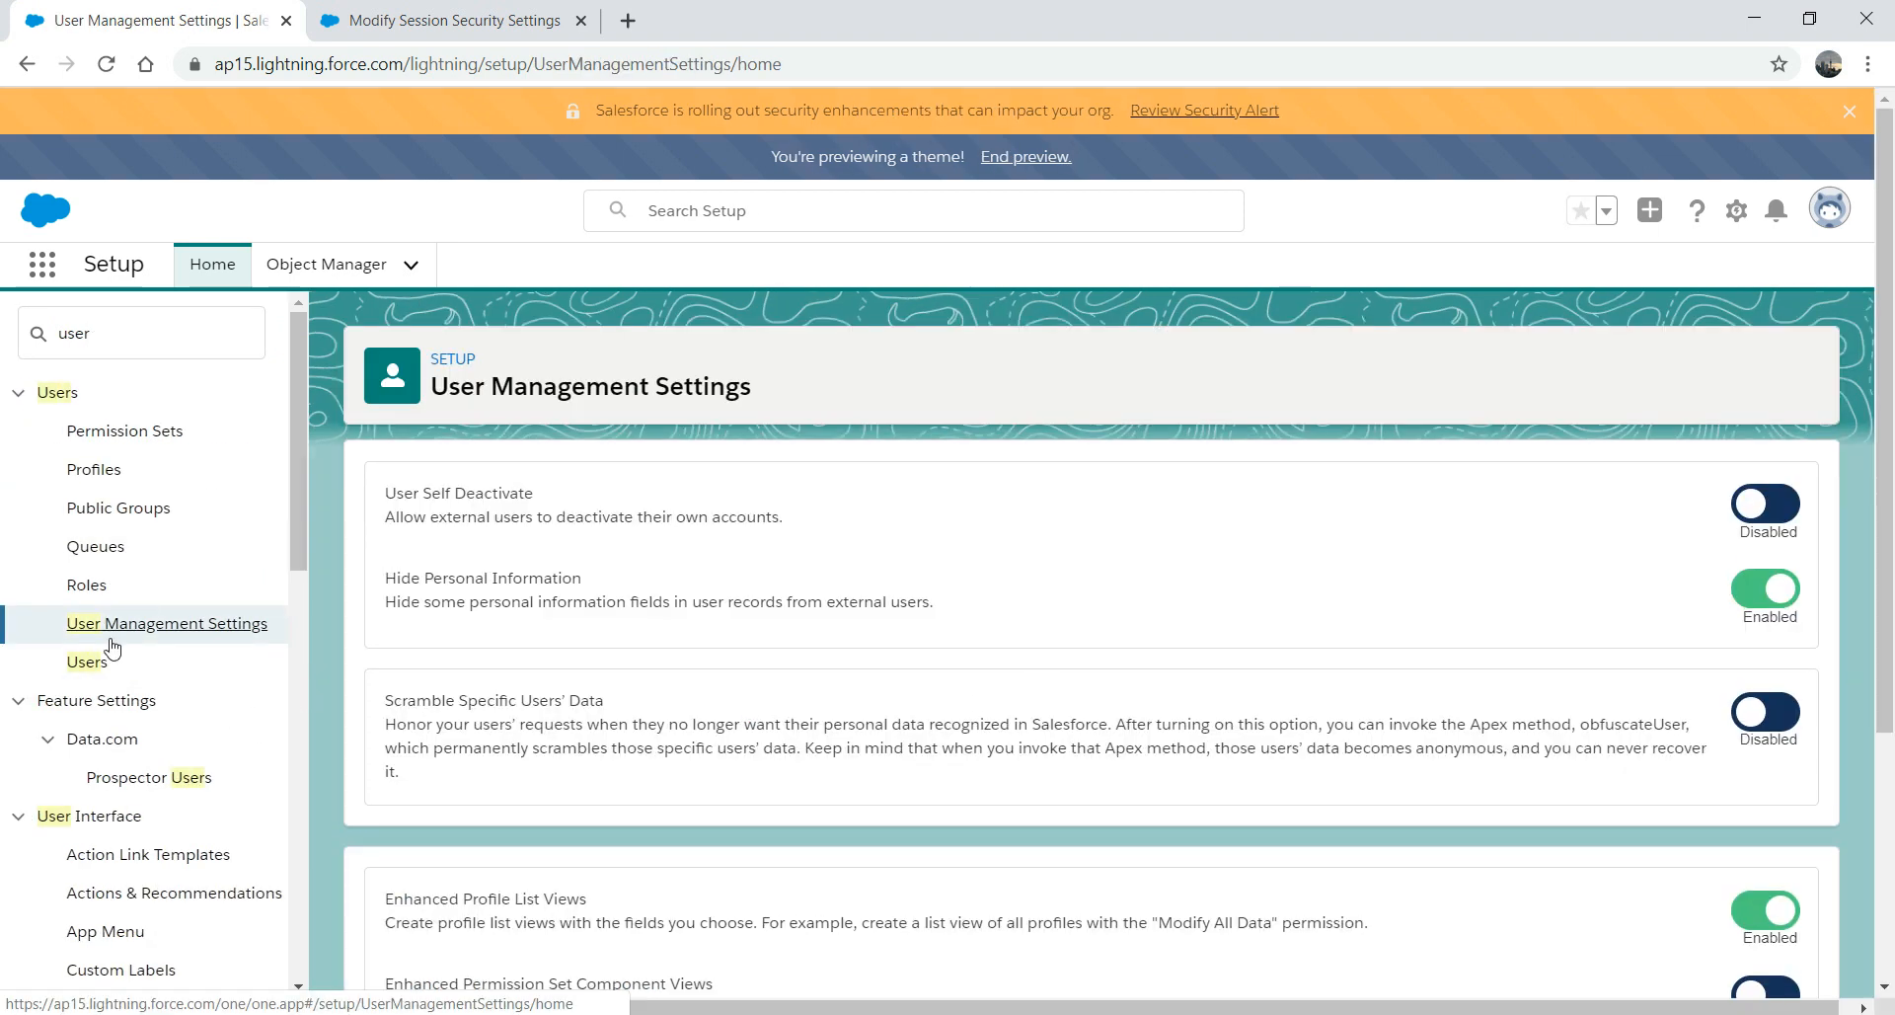
{"action": "left_click", "coordinate": [86, 661]}
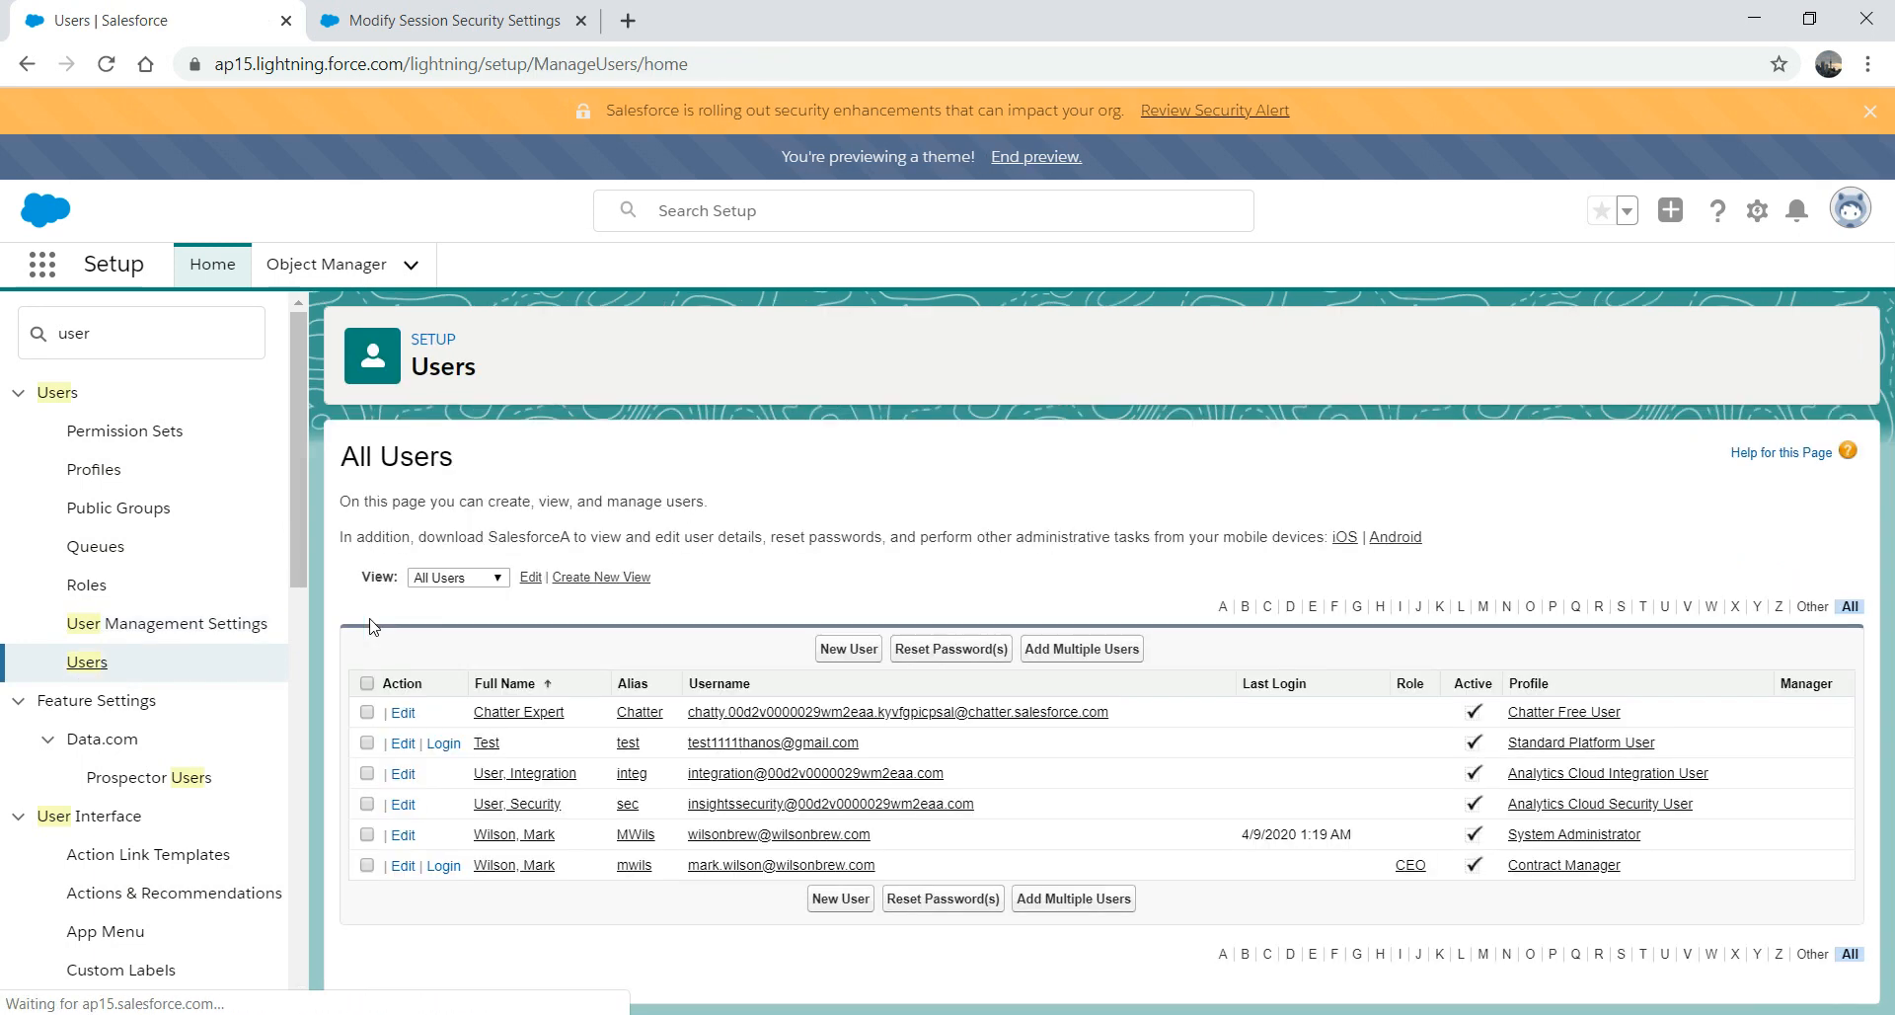
{"action": "left_click", "coordinate": [488, 748]}
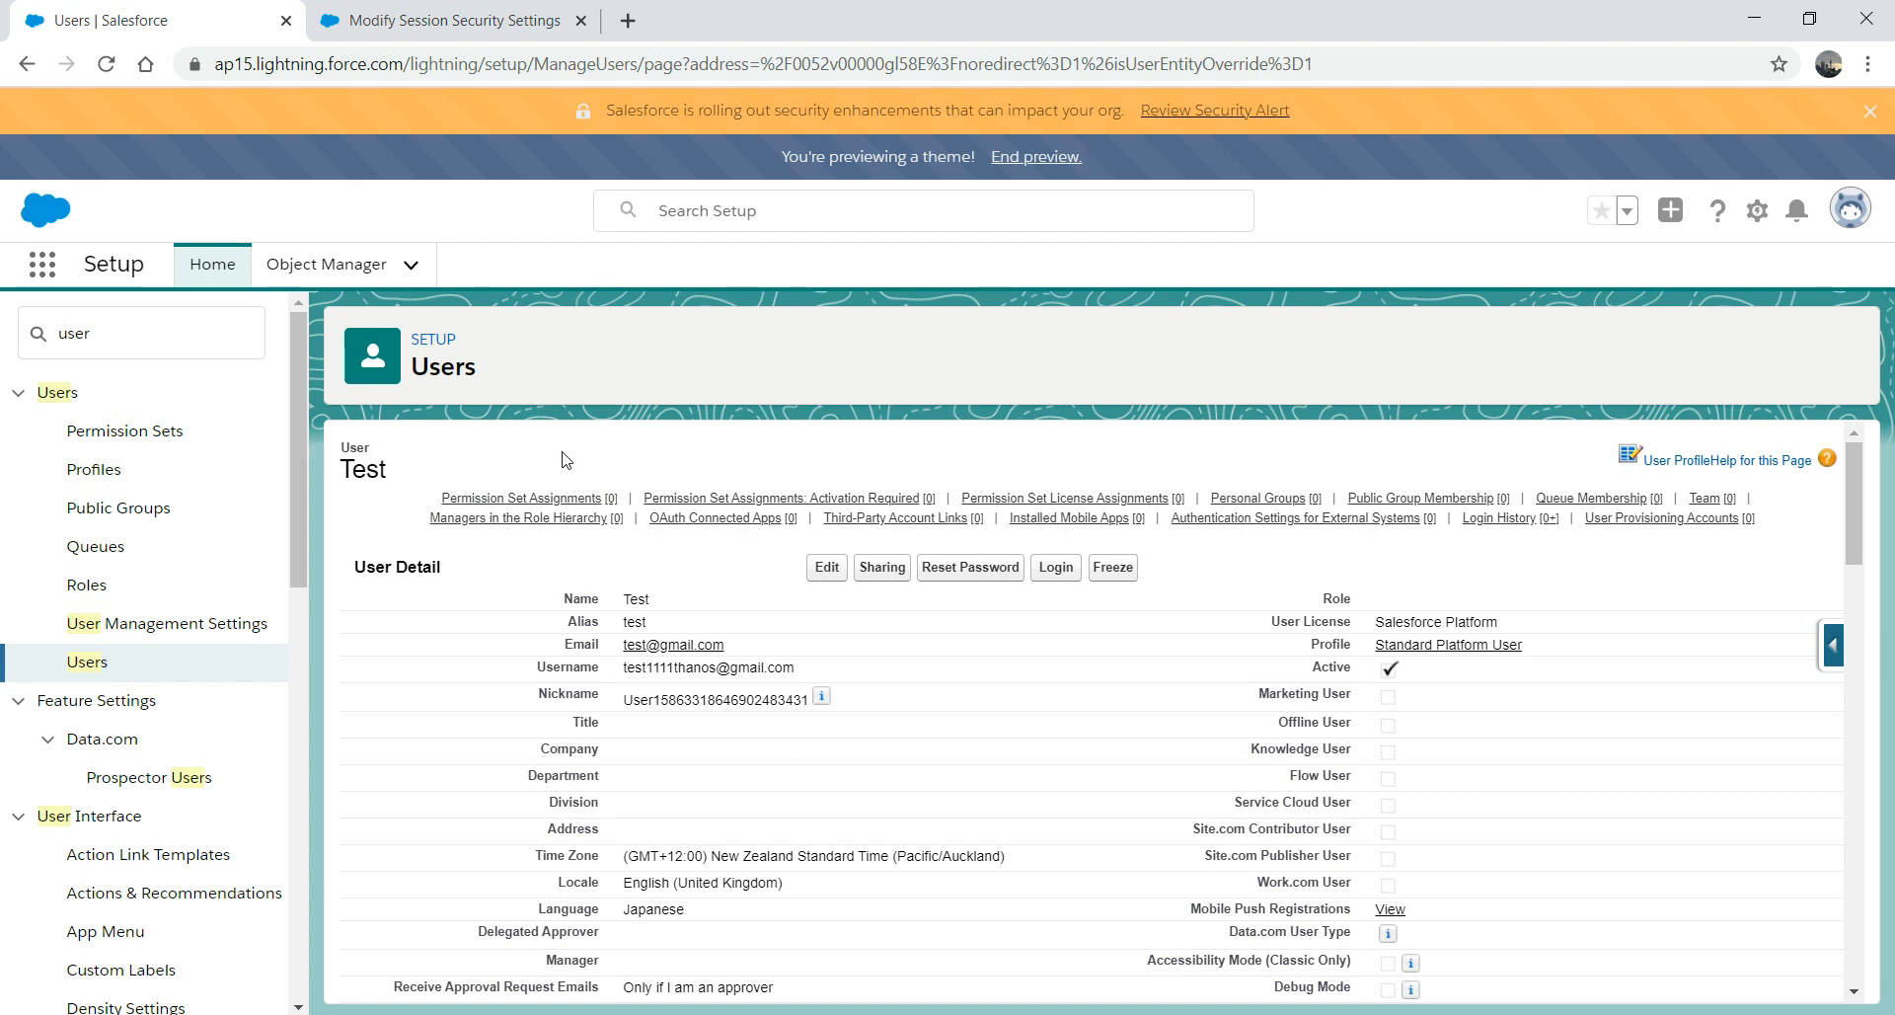
- Look through the User Management Settings, and open the Profiles page with the setup search term "profile"
{"action": "left_click", "coordinate": [169, 628]}
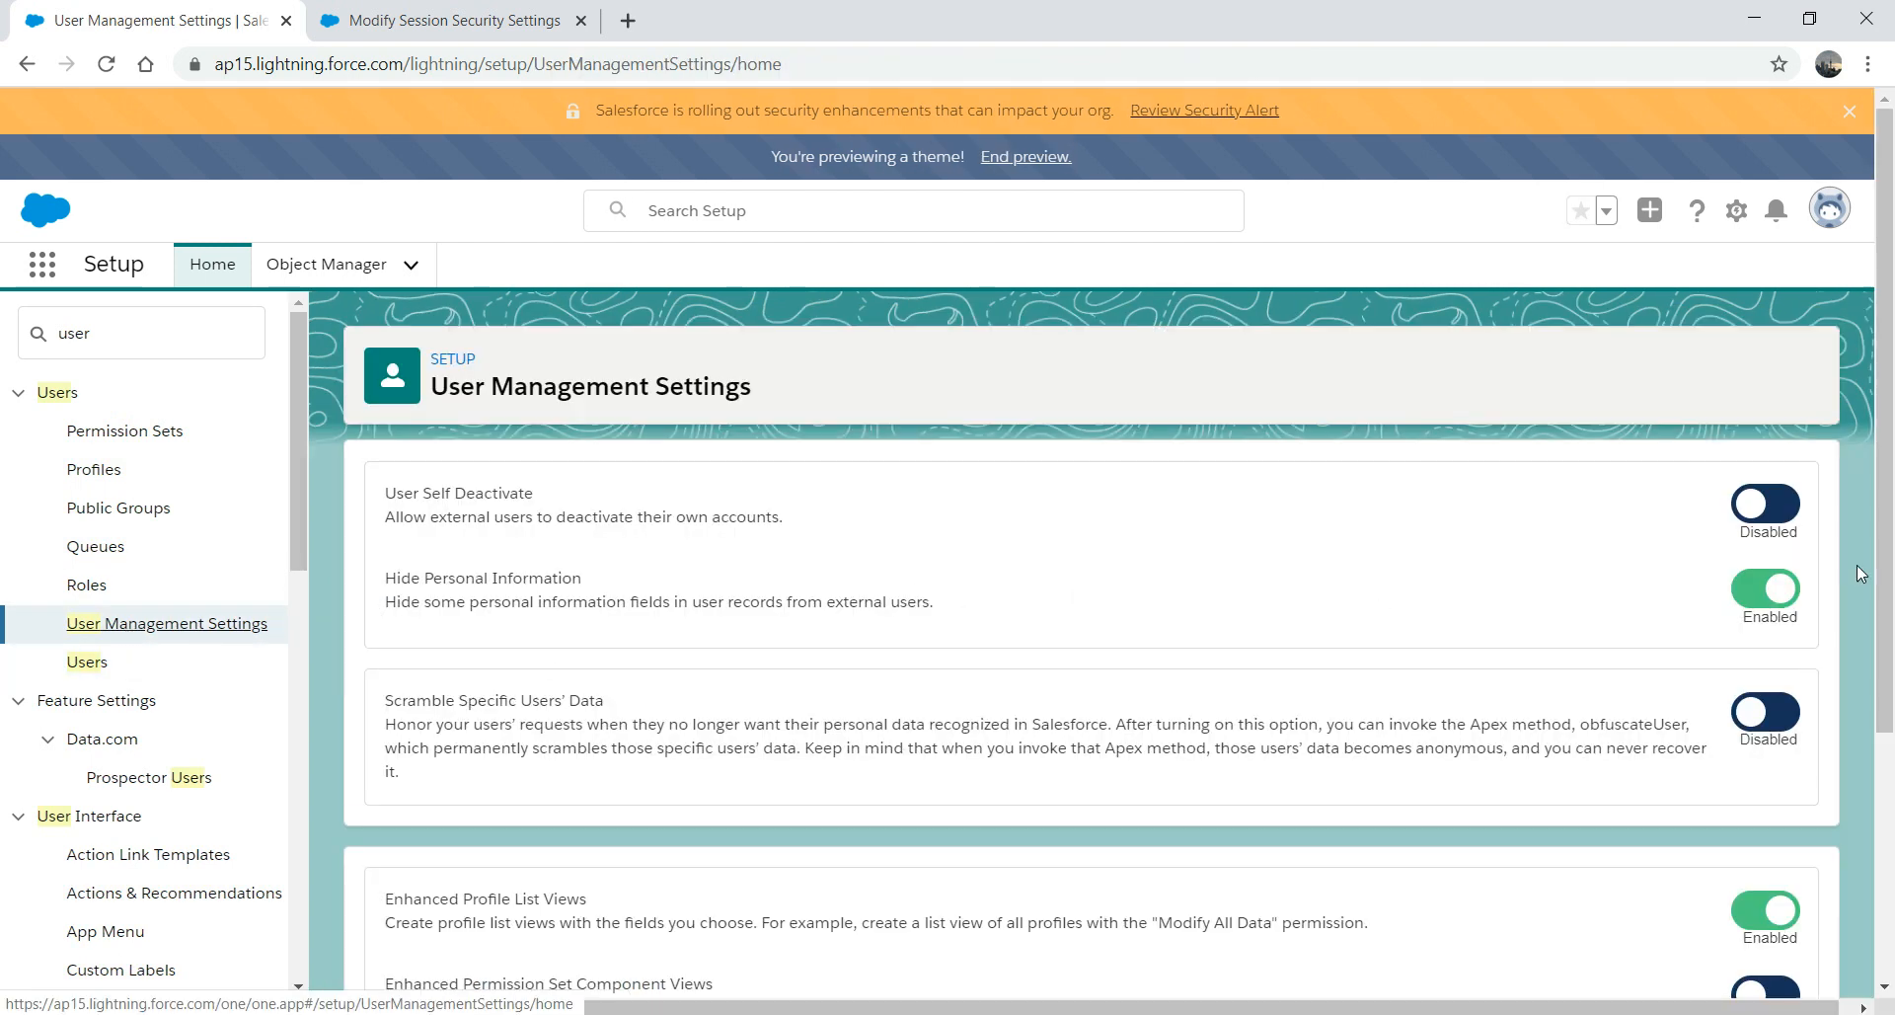
{"action": "scroll", "coordinate": [1826, 691], "scroll_direction": "down", "scroll_amount": 3}
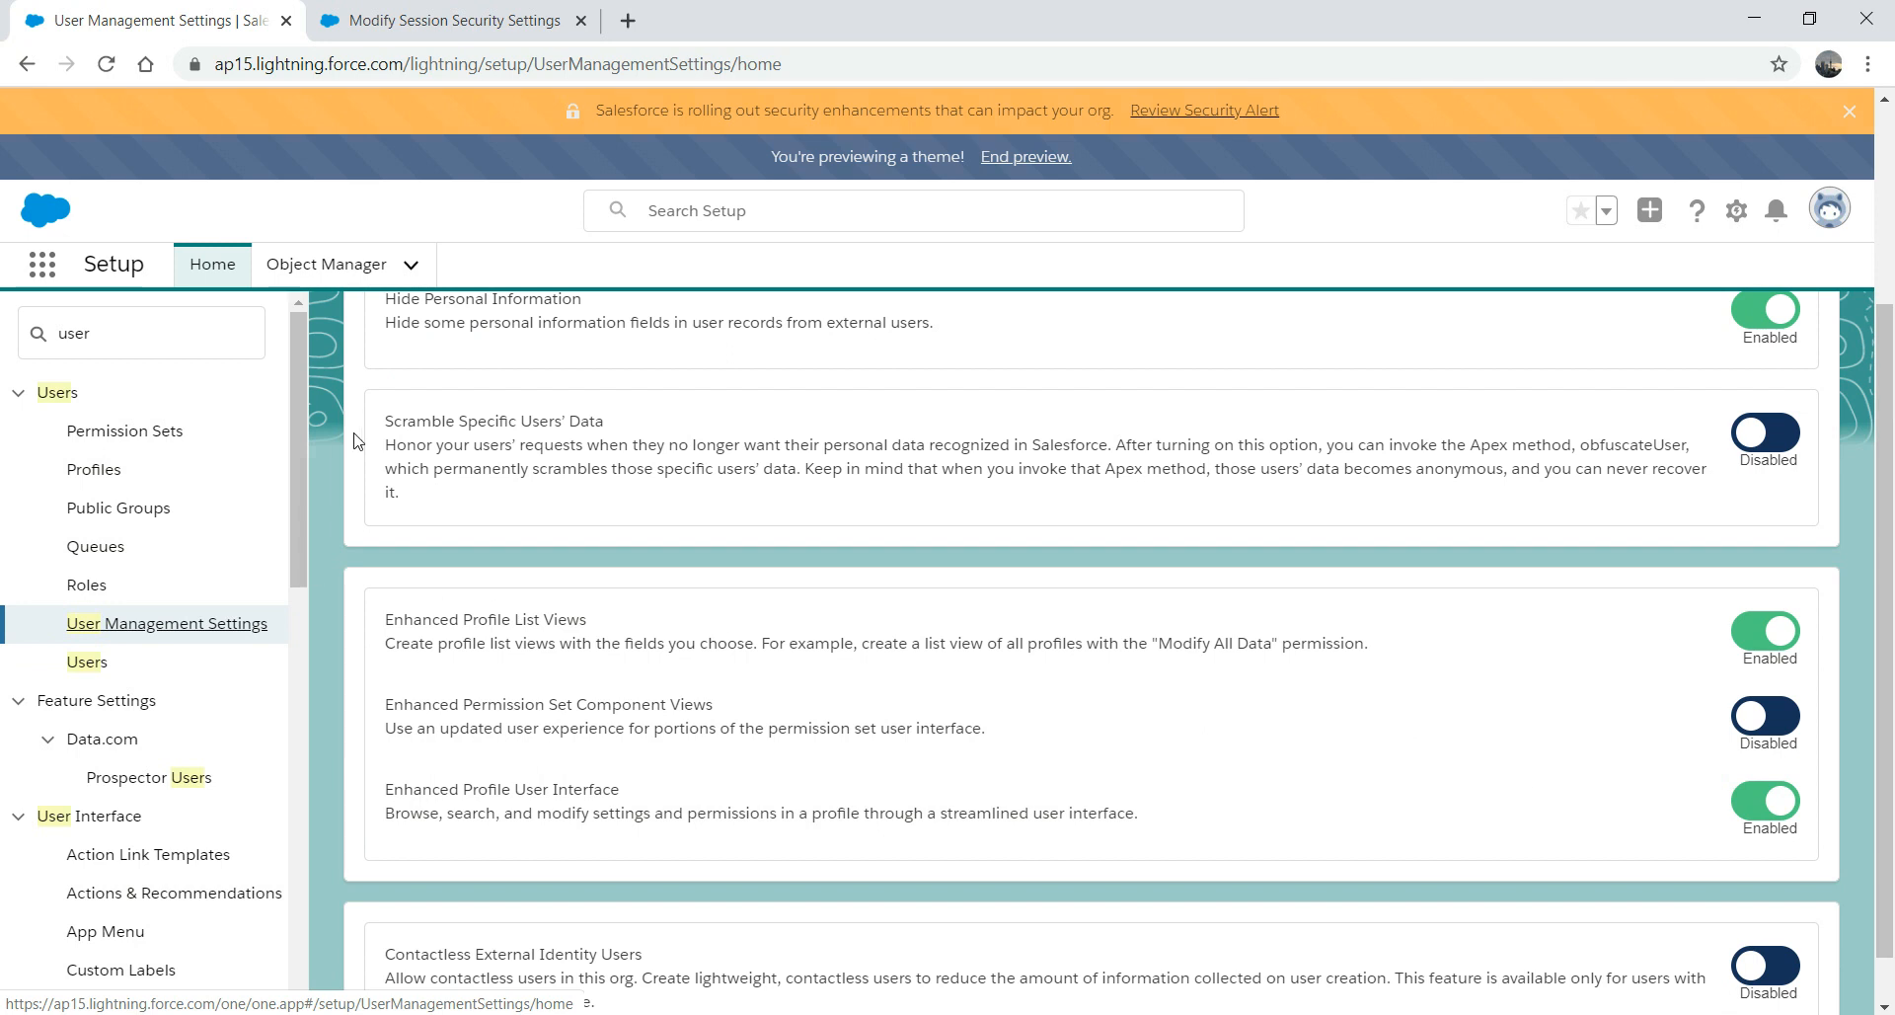
{"action": "left_click", "coordinate": [147, 333]}
{"action": "double_click", "coordinate": [147, 333]}
{"action": "type", "text": "profile"}
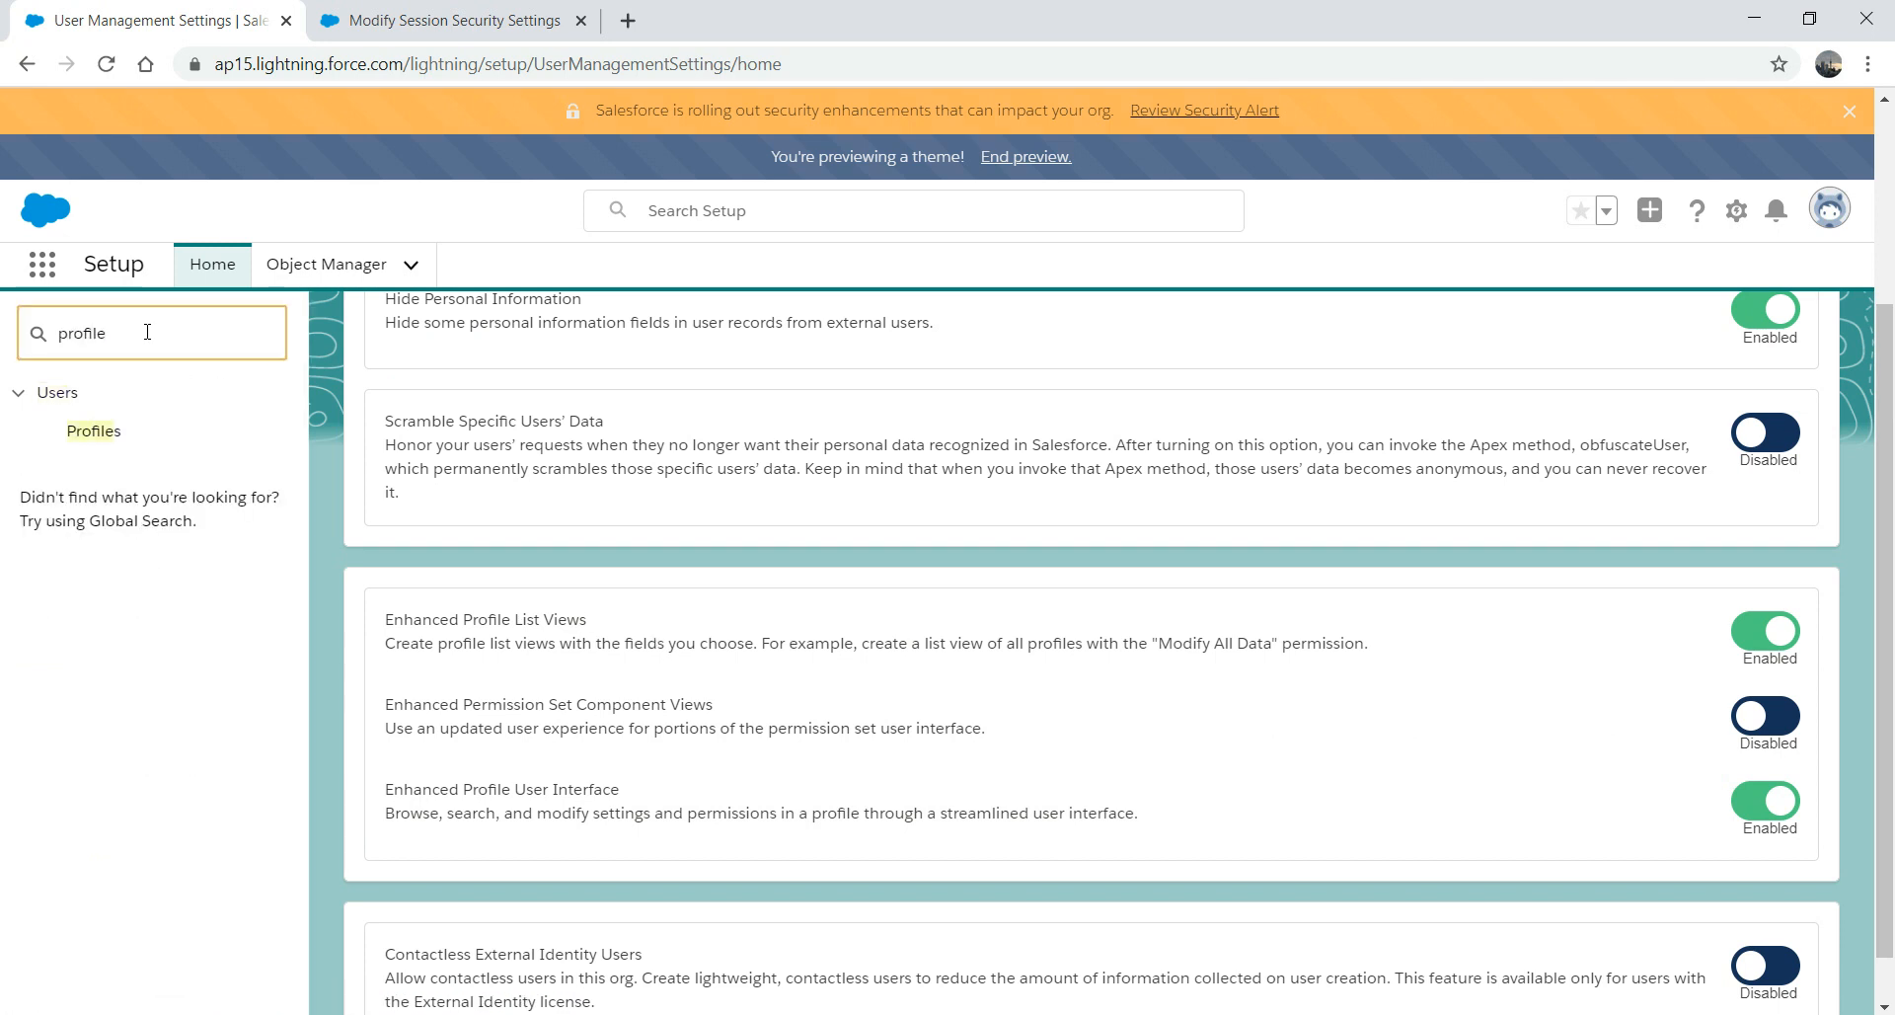
{"action": "left_click", "coordinate": [93, 432]}
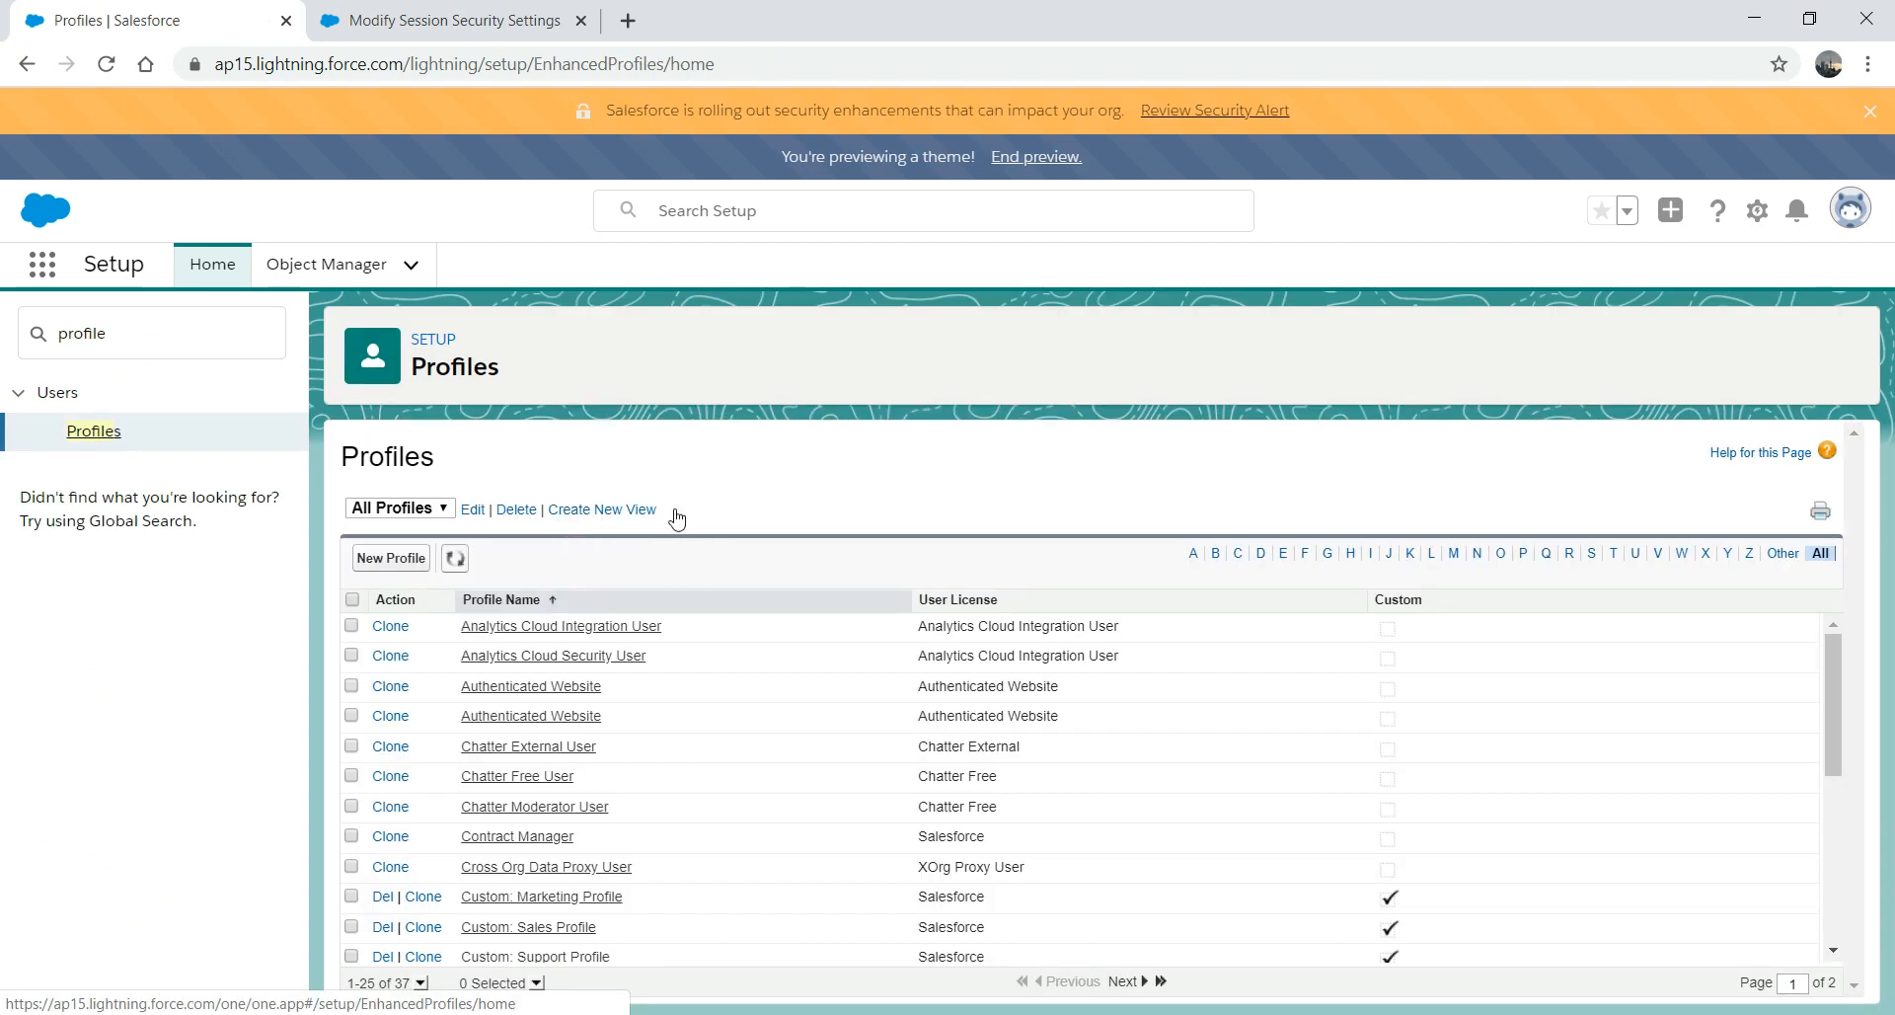
- Filter the profile list to names starting with S and open the System Administrator profile
{"action": "left_click_drag", "start_coordinate": [1830, 682], "coordinate": [1838, 720]}
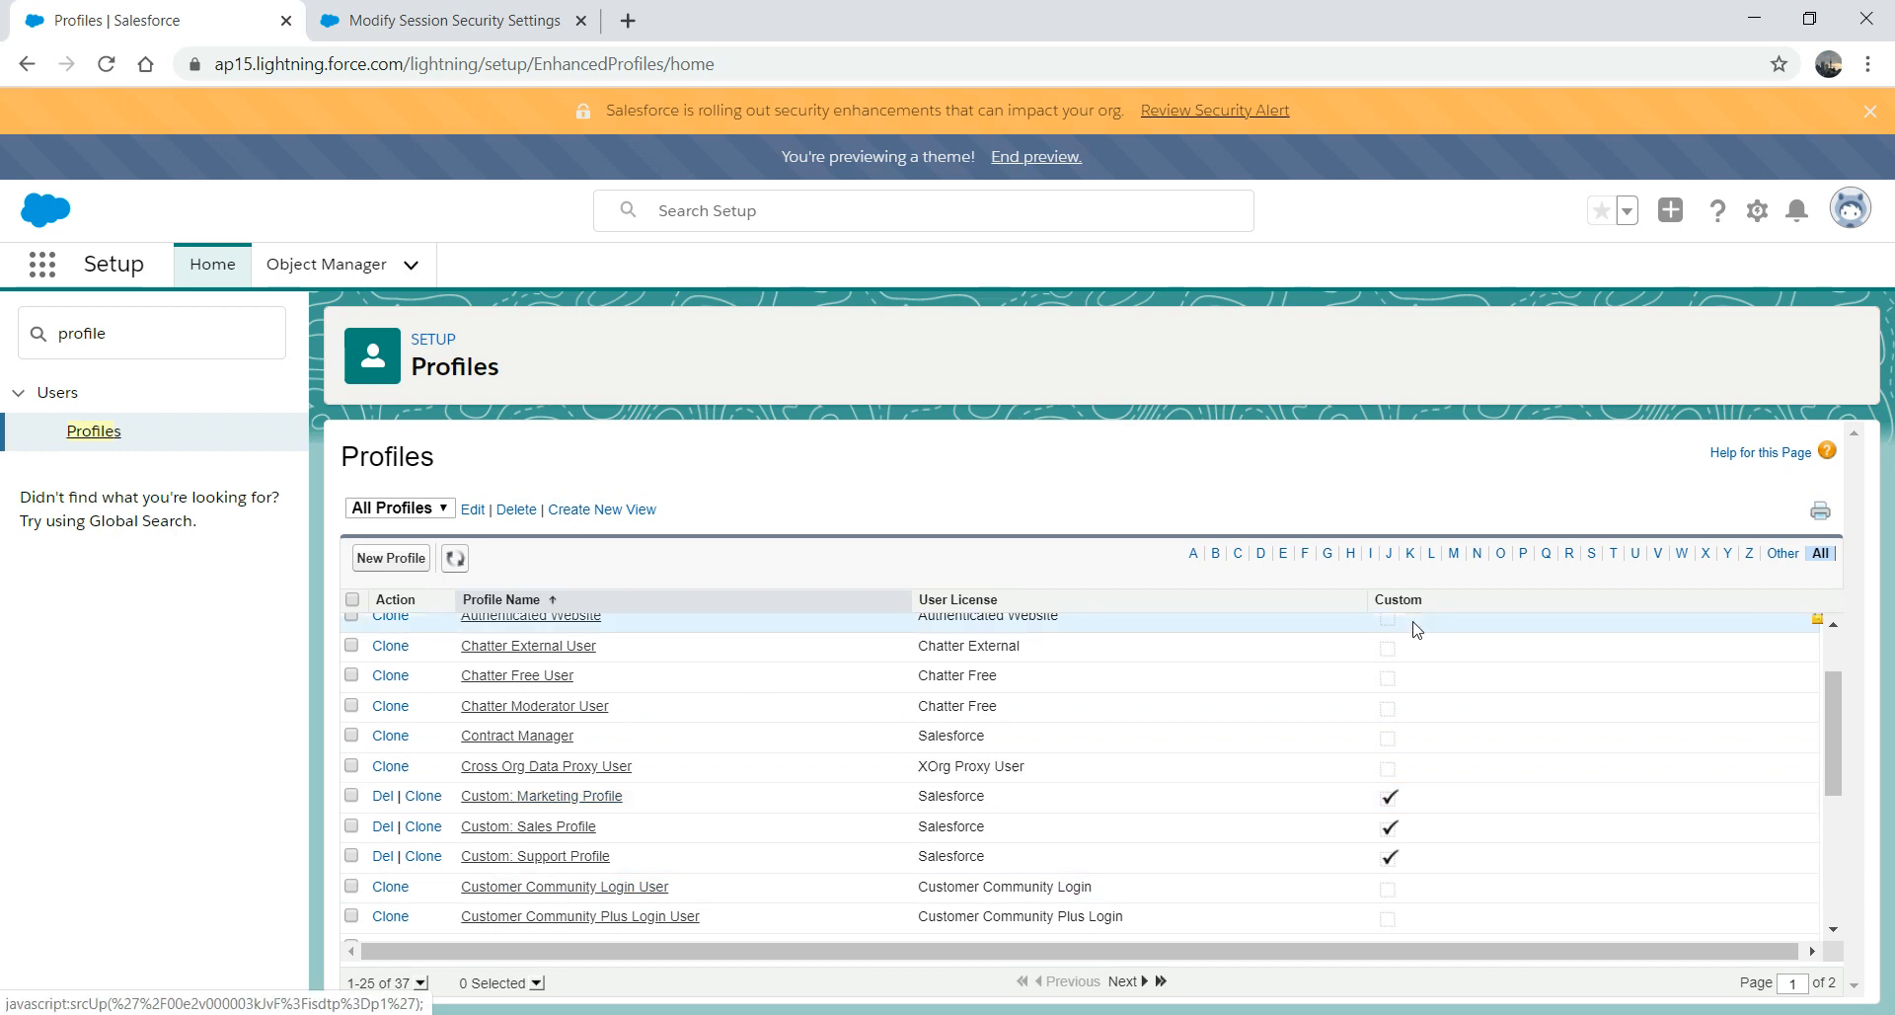
{"action": "left_click", "coordinate": [1591, 555]}
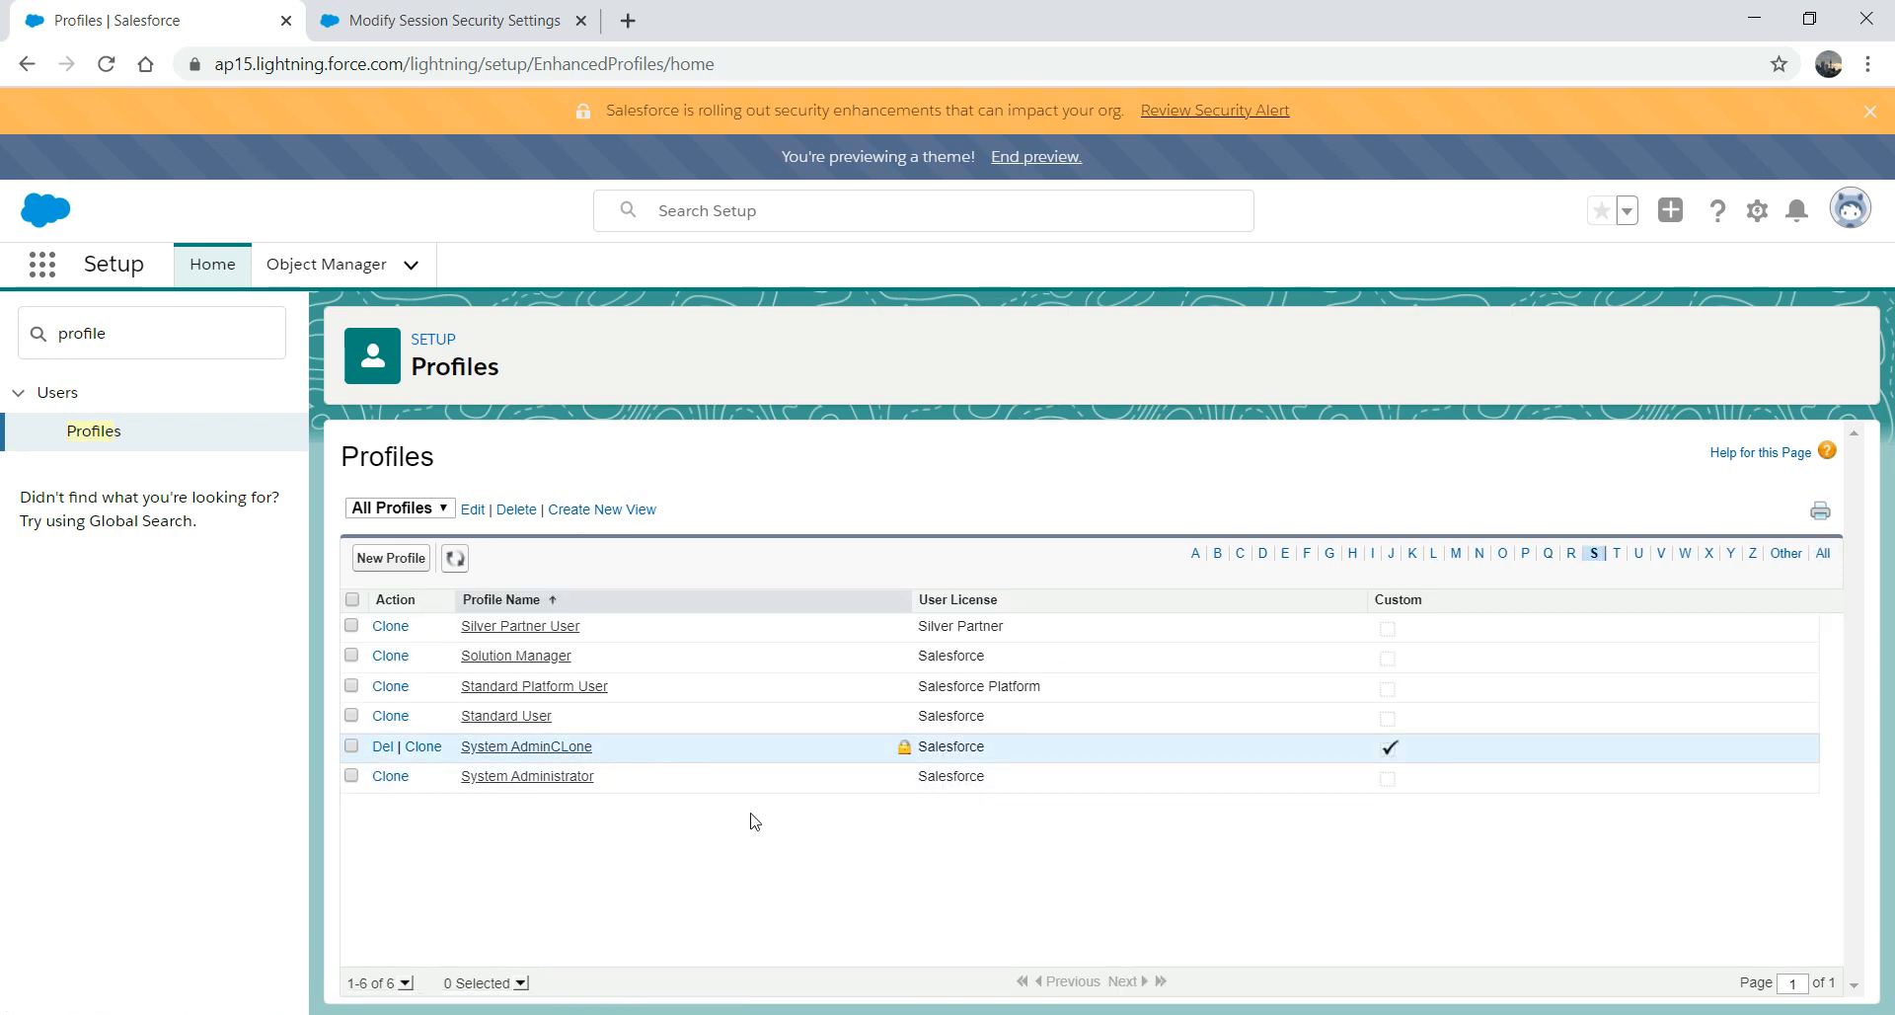
{"action": "left_click", "coordinate": [552, 779]}
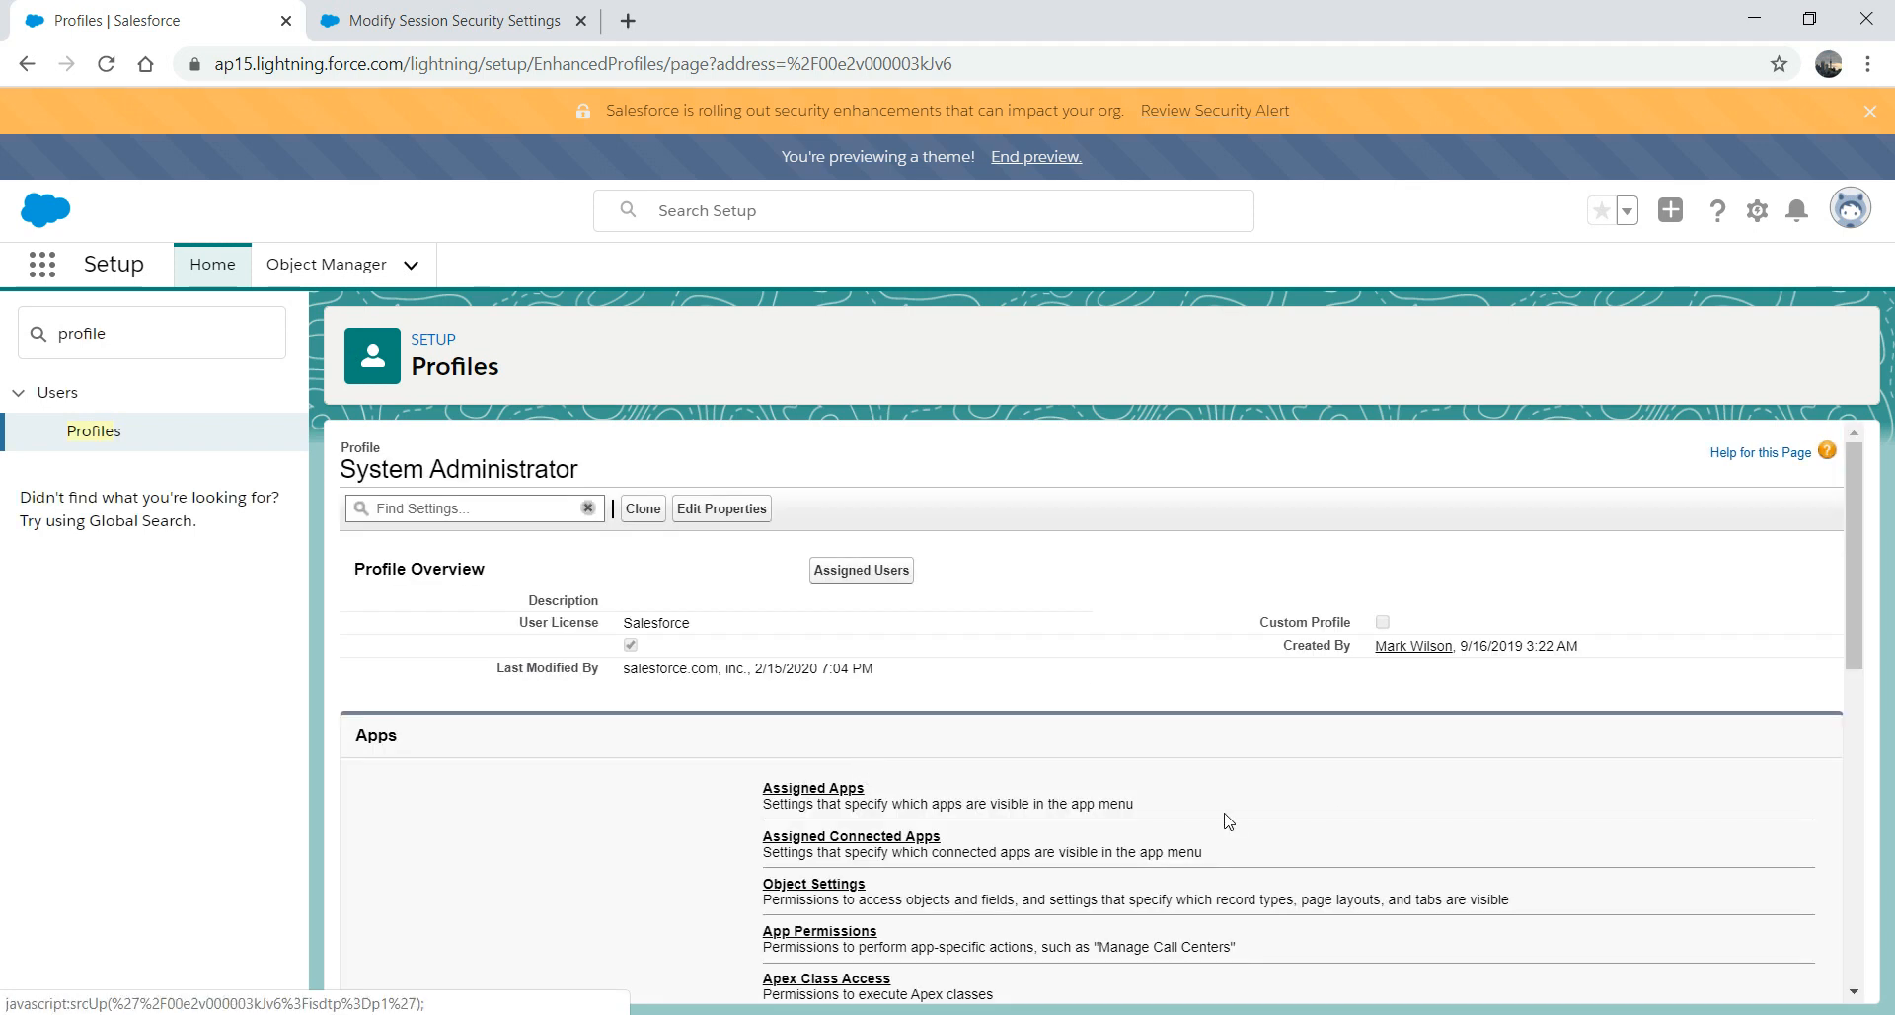
- Look over the Apps section of the System Administrator profile and view the available apps in the App Launcher
{"action": "left_click_drag", "start_coordinate": [1849, 523], "coordinate": [1862, 592]}
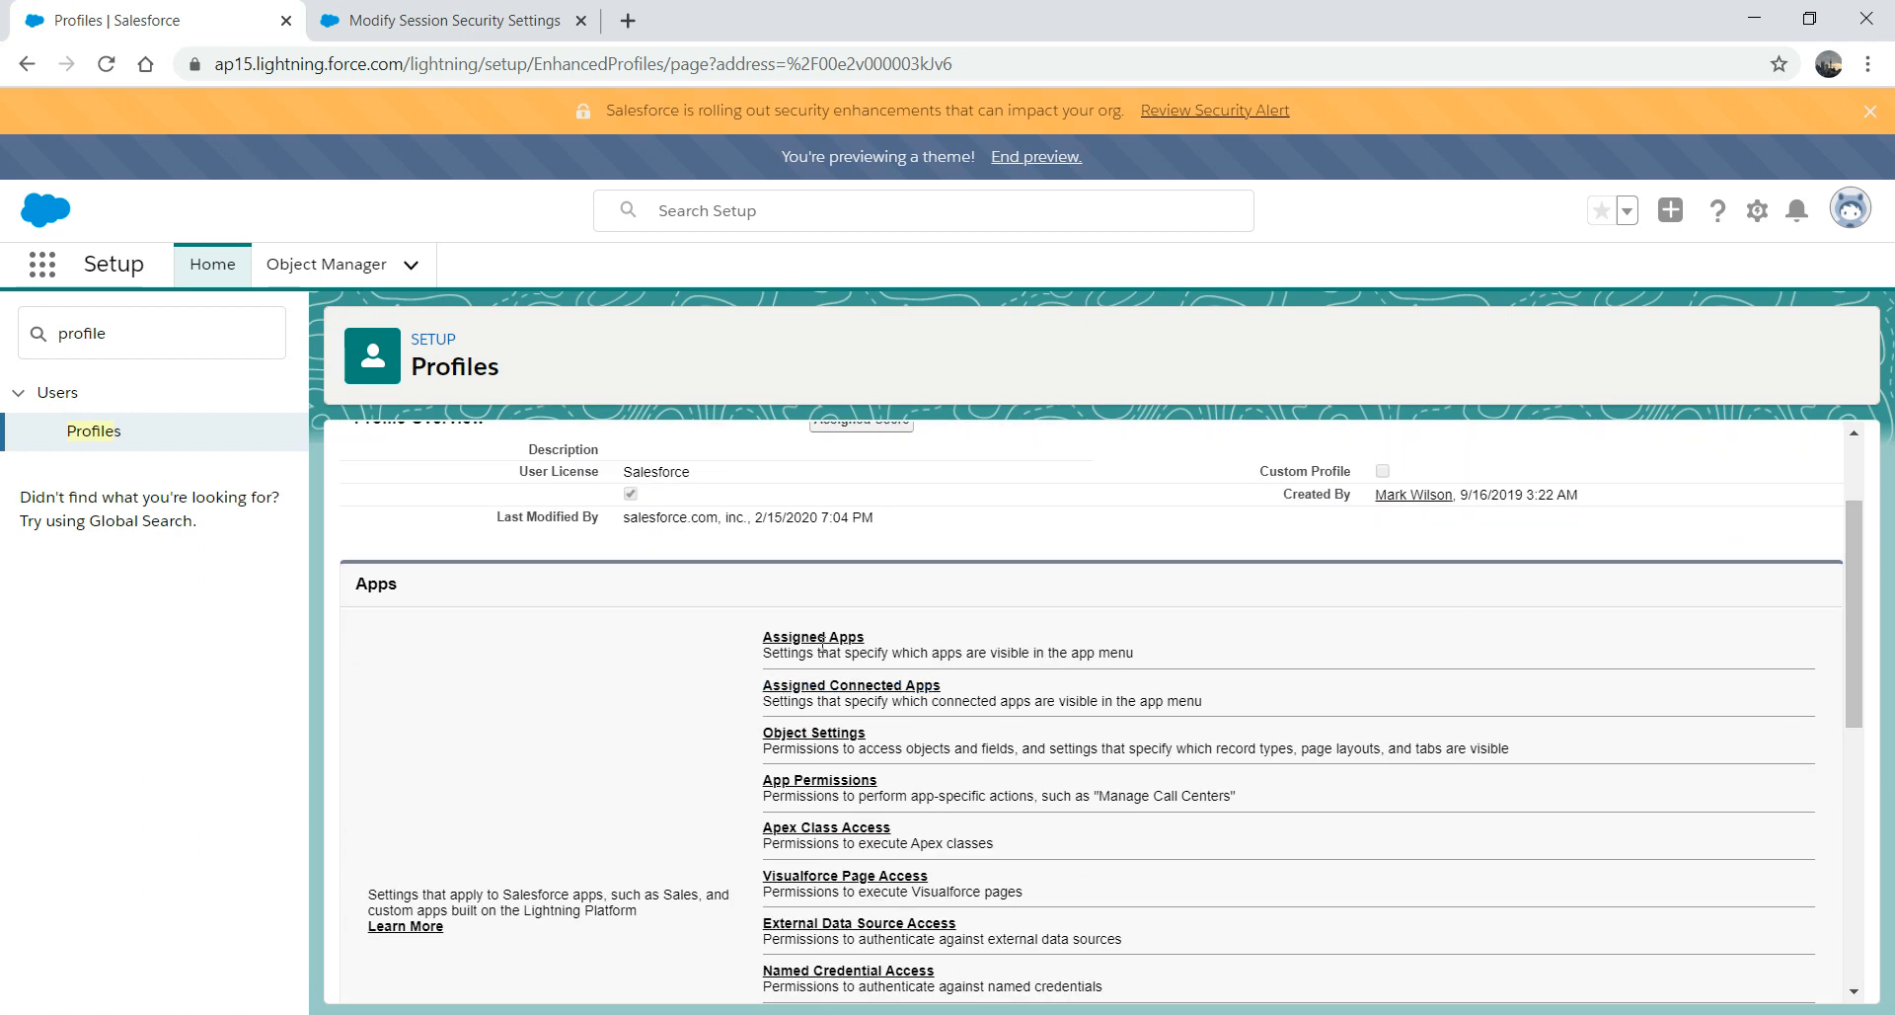
{"action": "mouse_move", "coordinate": [1852, 601]}
{"action": "left_mouse_down"}
{"action": "mouse_move", "coordinate": [1848, 821]}
{"action": "mouse_move", "coordinate": [1849, 610]}
{"action": "left_mouse_up"}
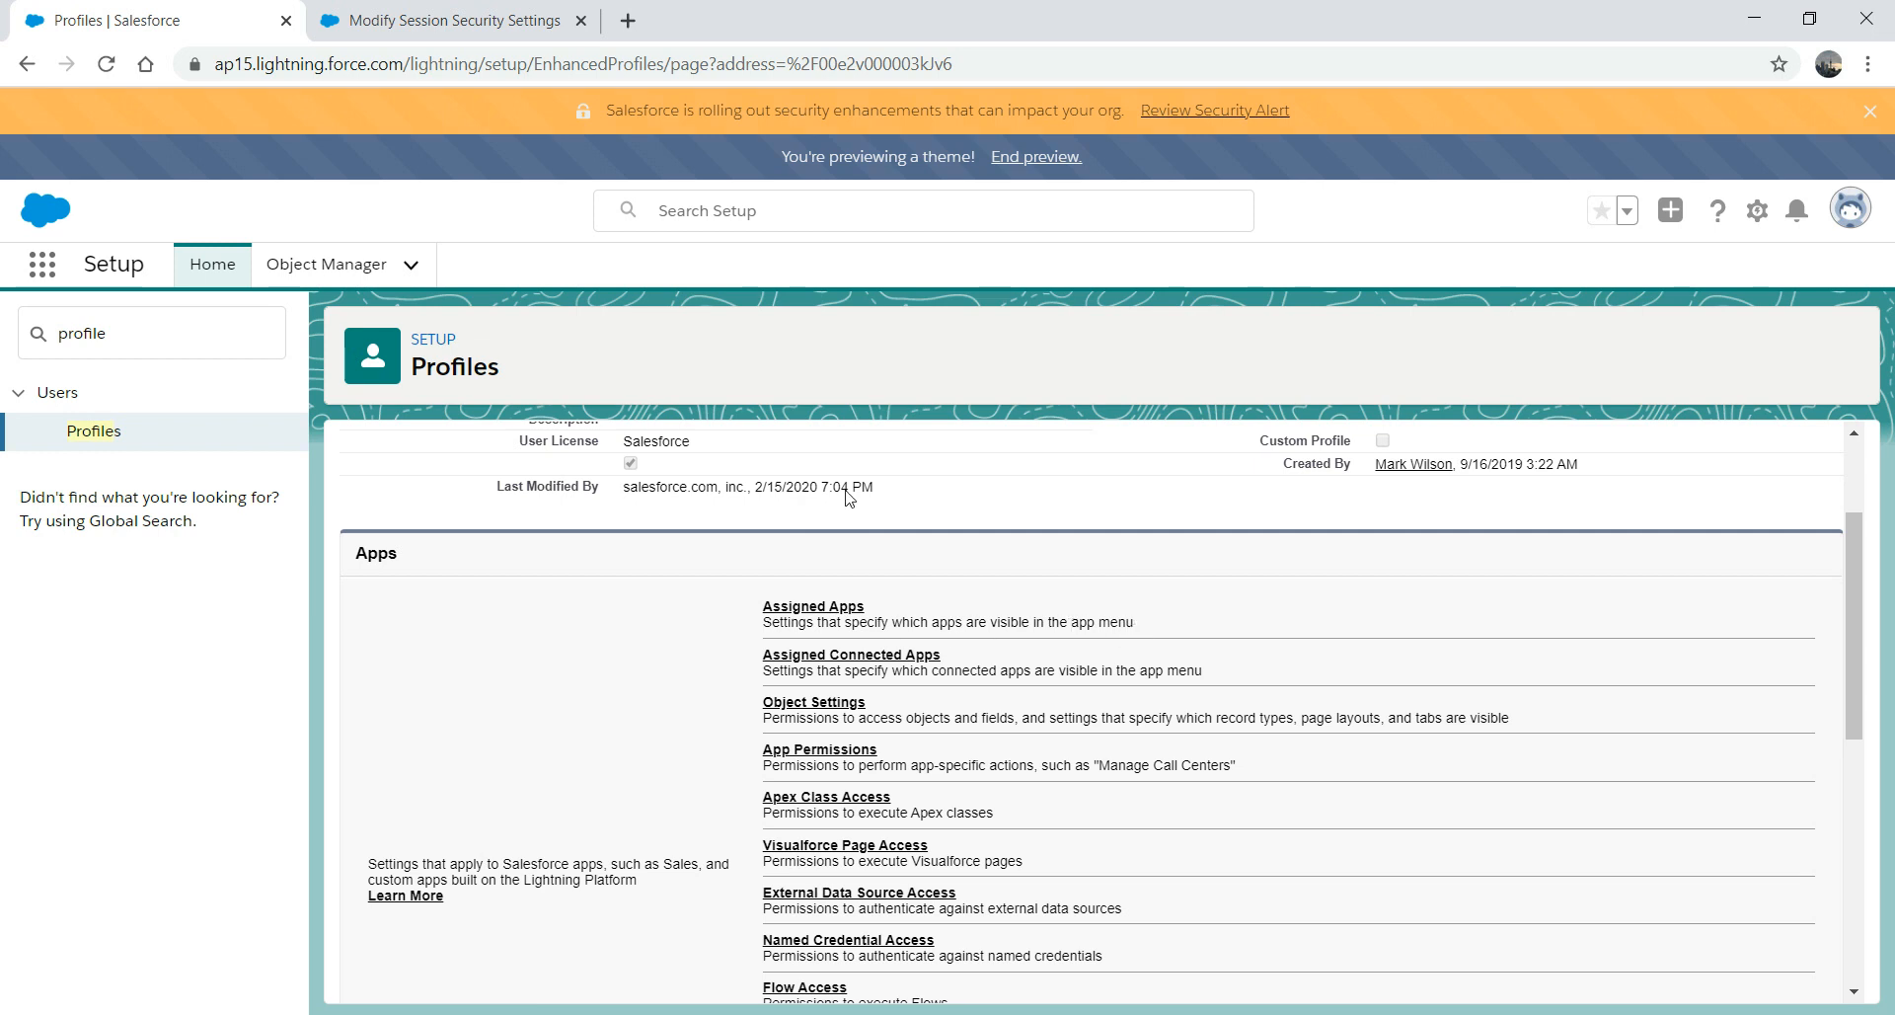
{"action": "left_click", "coordinate": [40, 264]}
{"action": "left_click", "coordinate": [94, 706]}
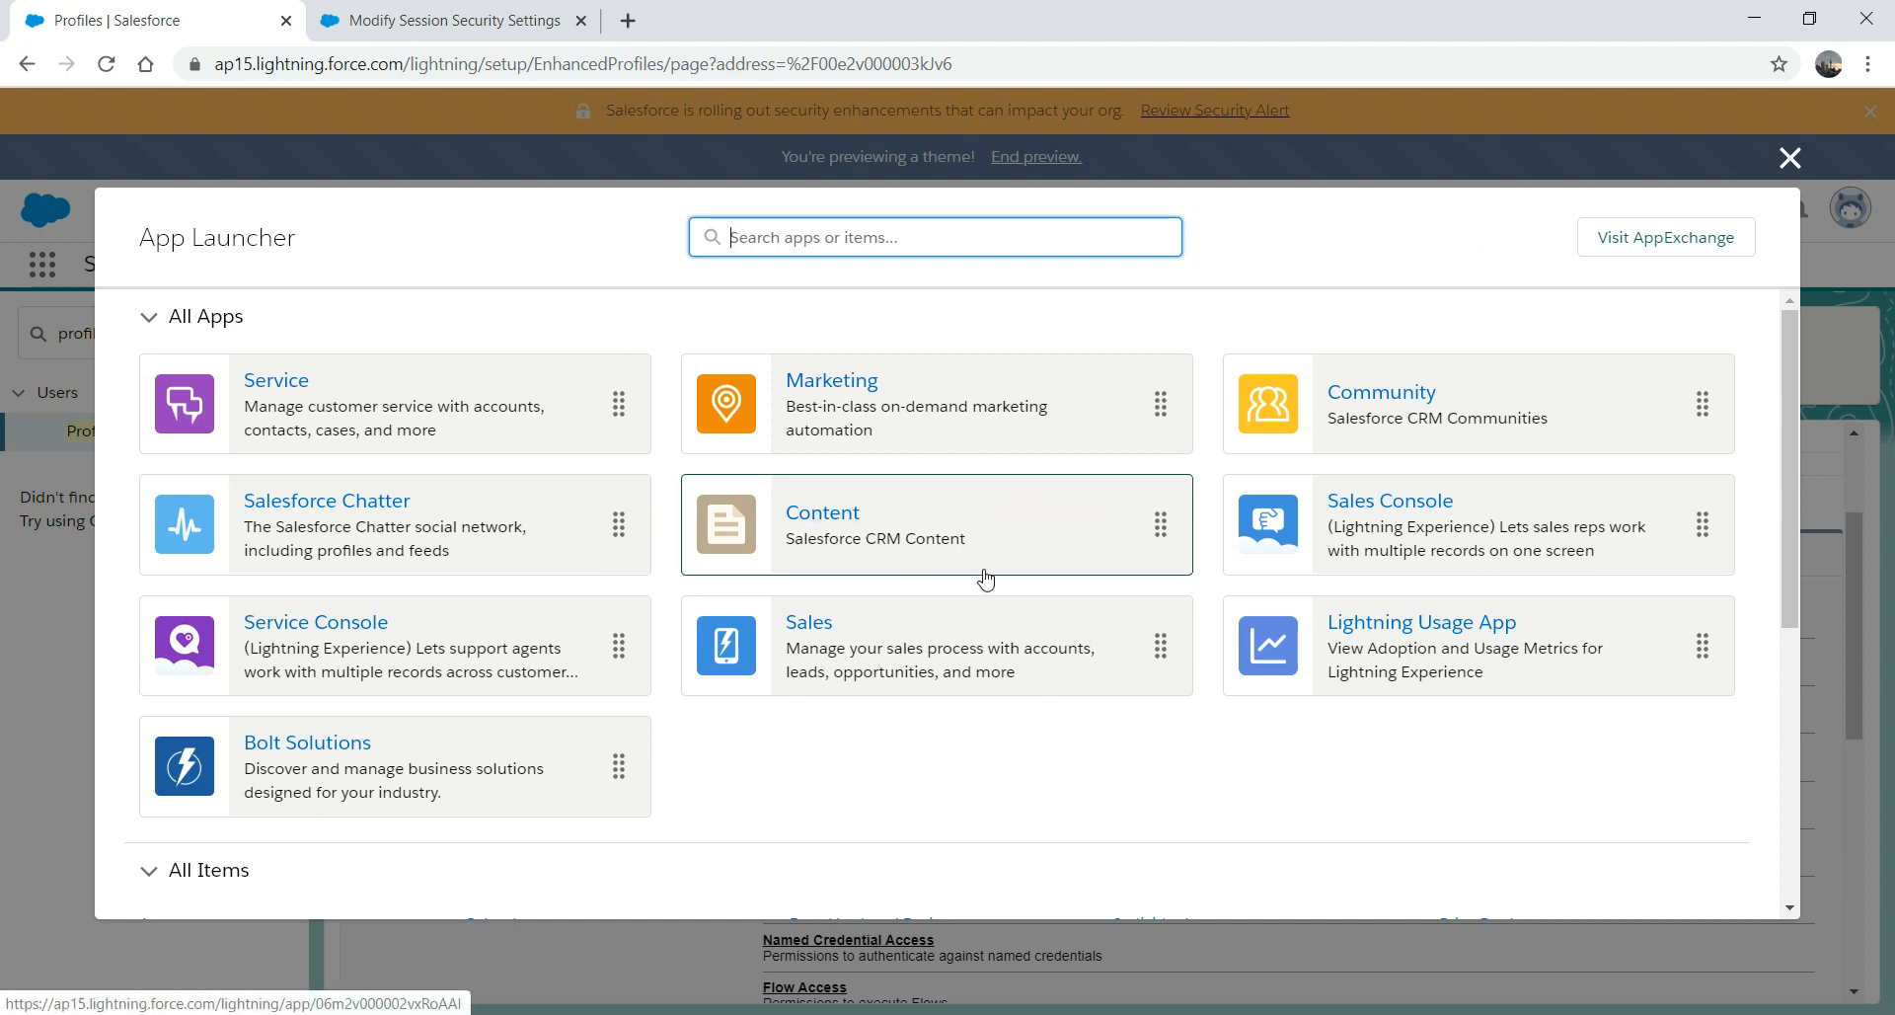
{"action": "left_click", "coordinate": [1791, 161]}
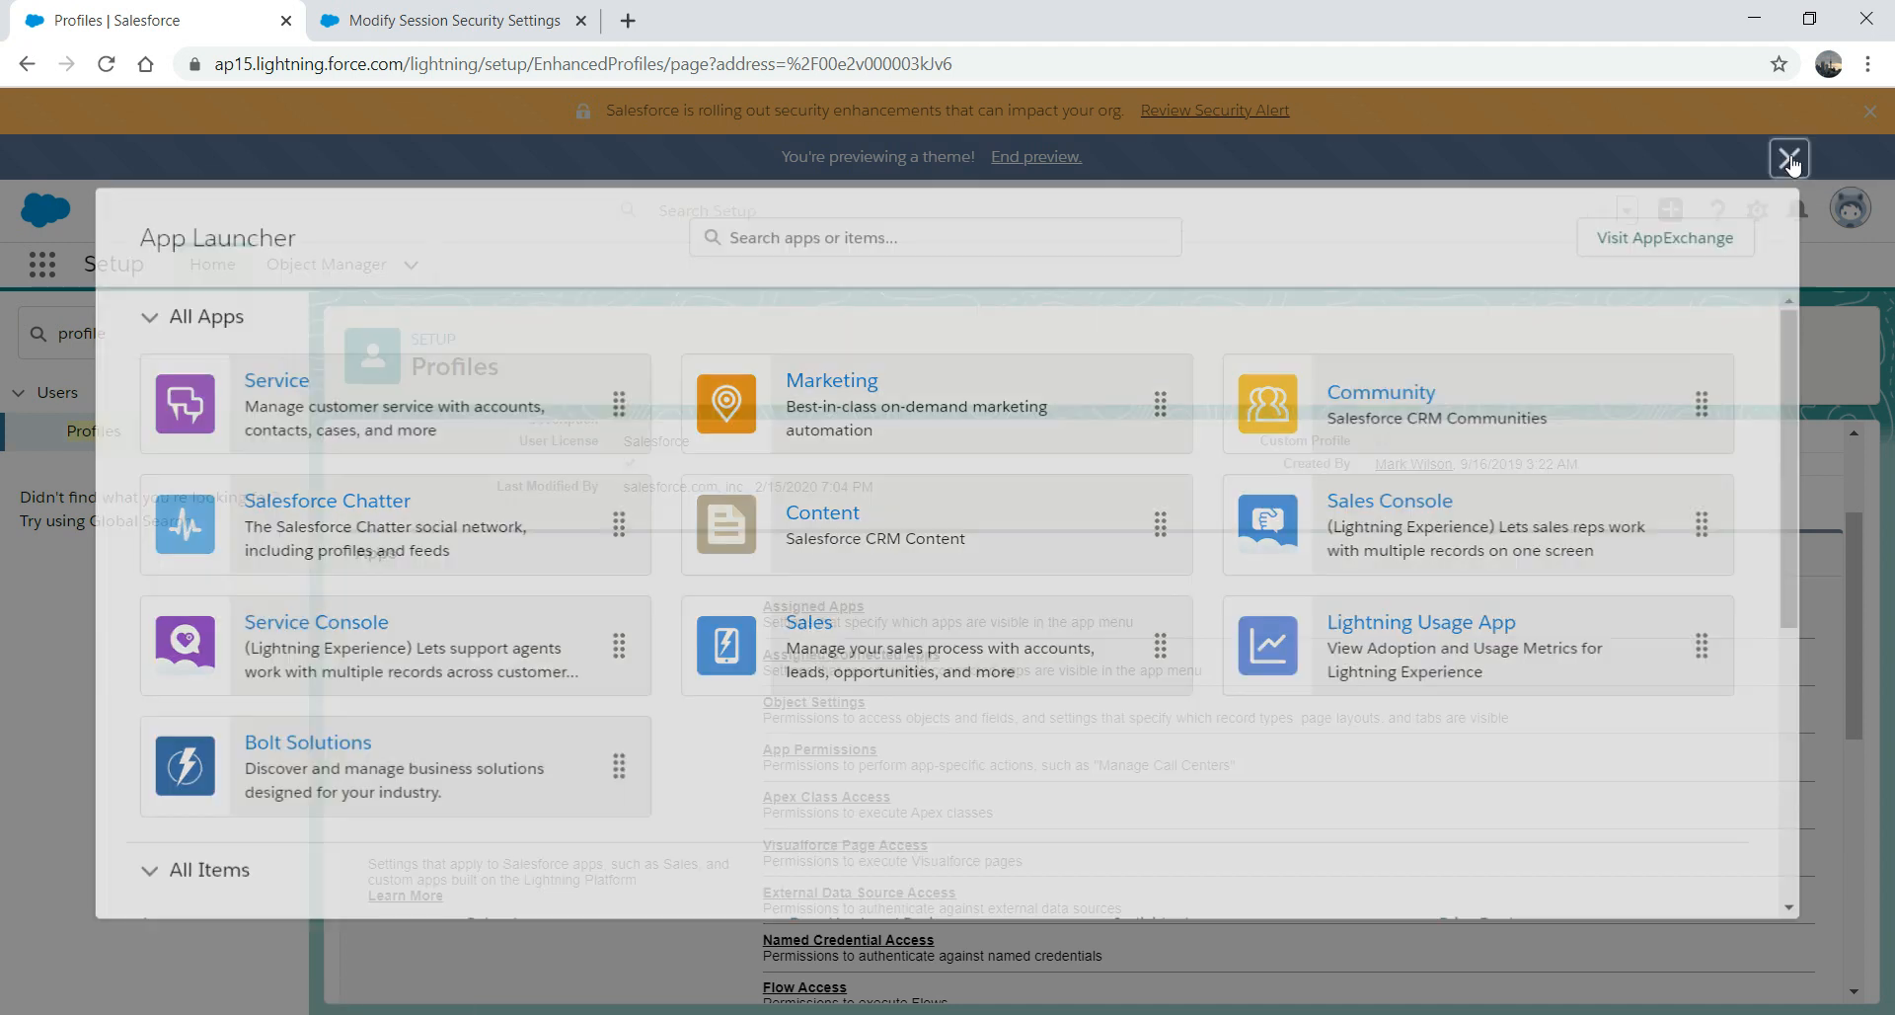
- View the Assigned Apps of the System Administrator profile with their visibility and default options, and return to the profile overview
{"action": "left_click", "coordinate": [812, 606]}
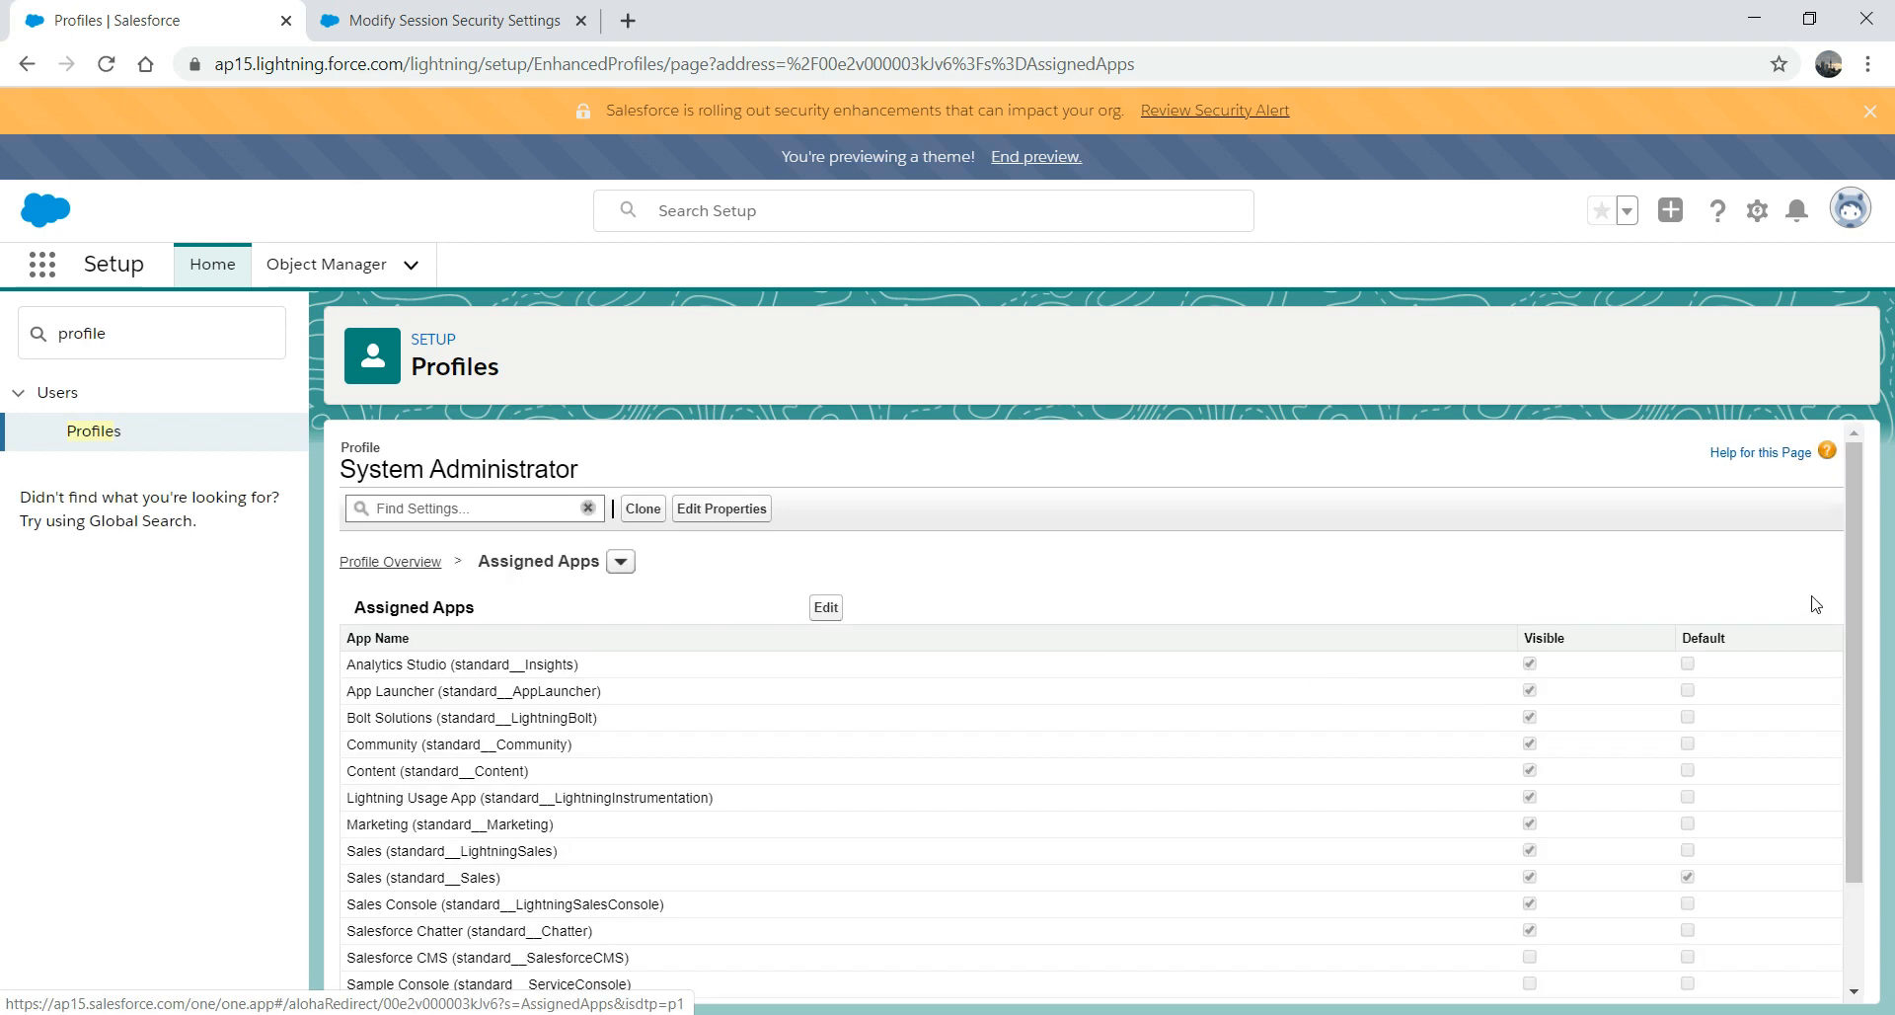
{"action": "left_click_drag", "start_coordinate": [1849, 508], "coordinate": [1849, 541]}
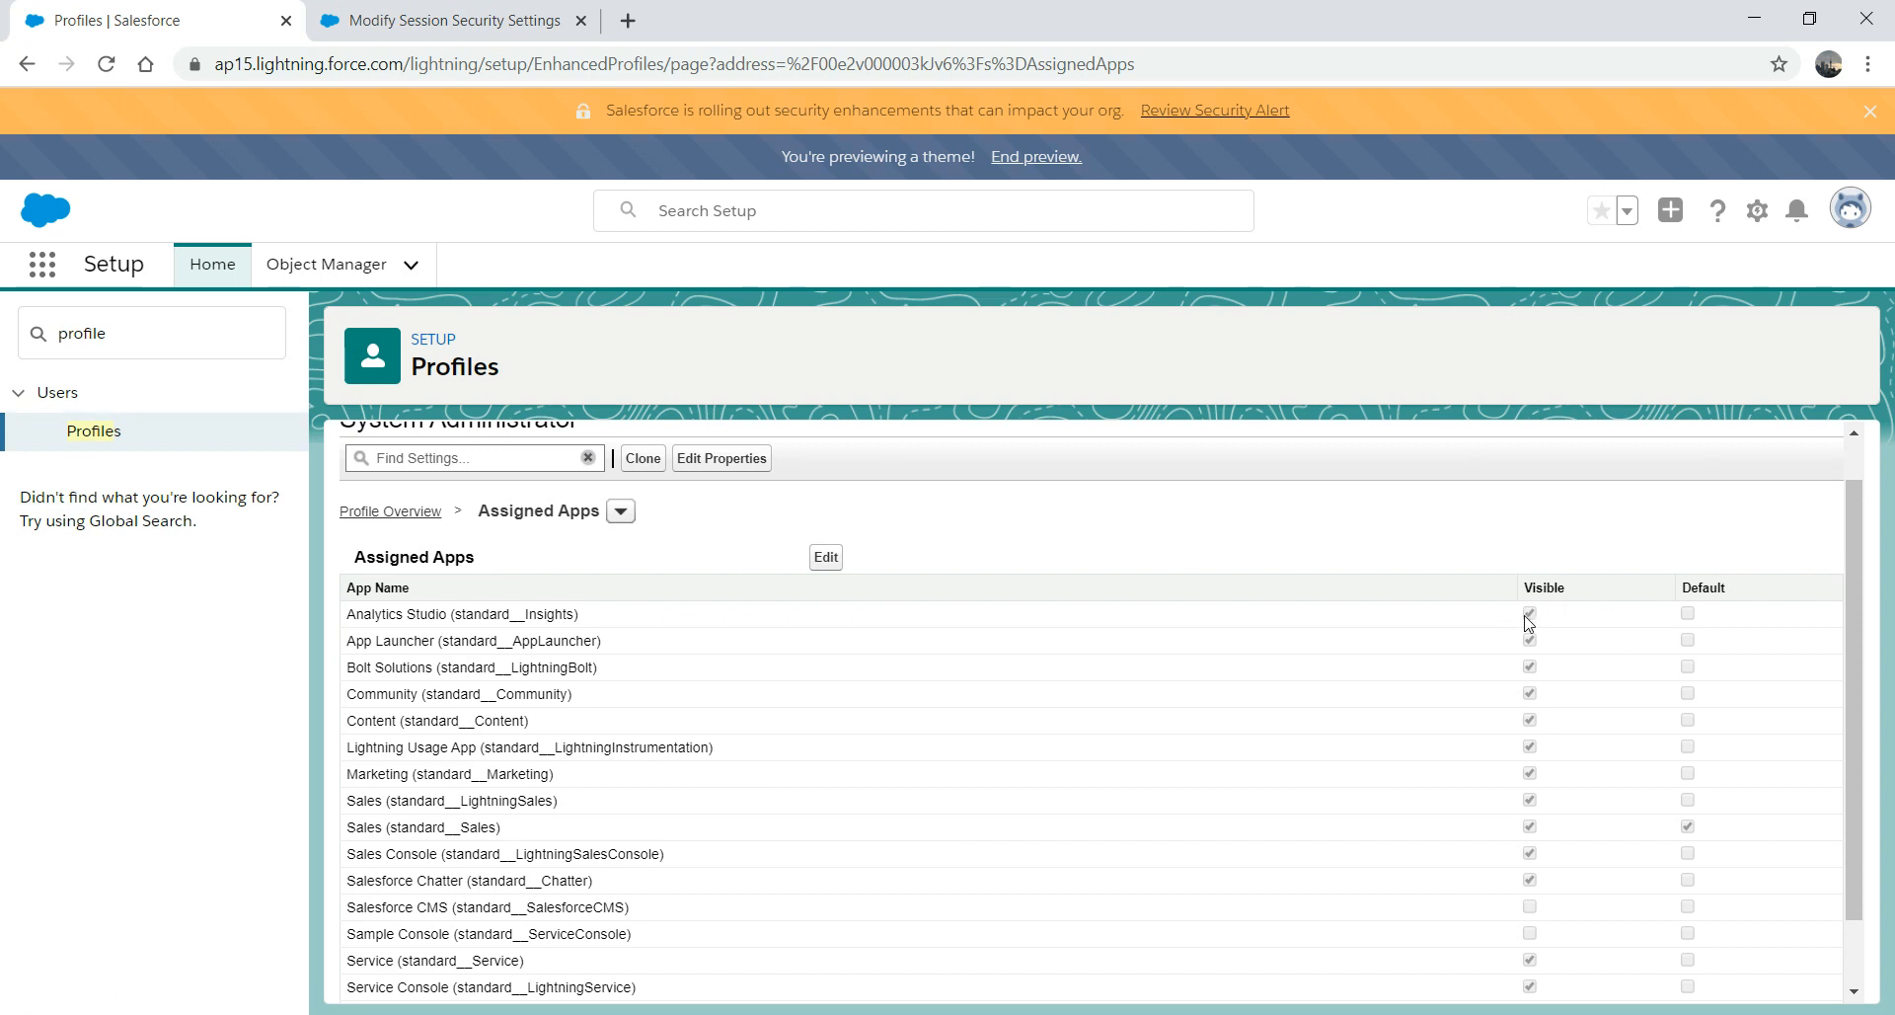
{"action": "left_click", "coordinate": [380, 512]}
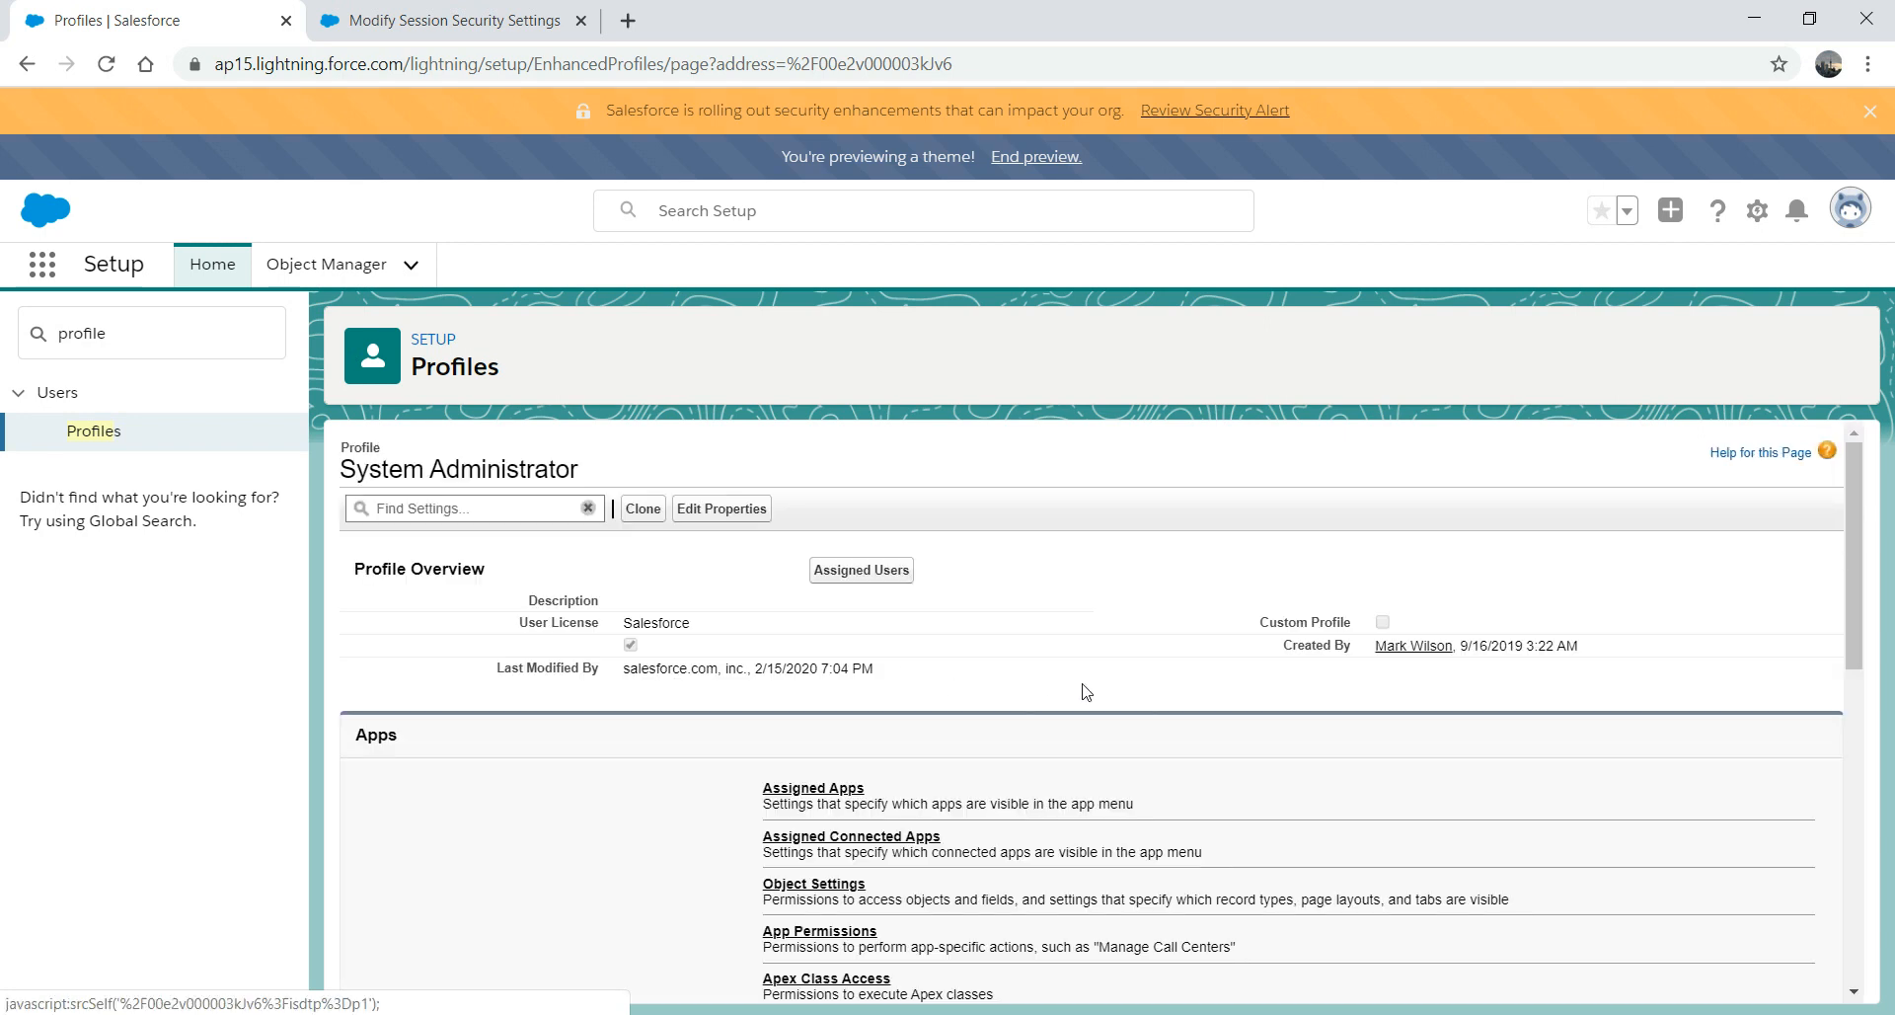
- Open the Accounts object settings within the System Administrator profile
{"action": "left_click_drag", "start_coordinate": [1844, 525], "coordinate": [1847, 634]}
{"action": "left_click", "coordinate": [802, 609]}
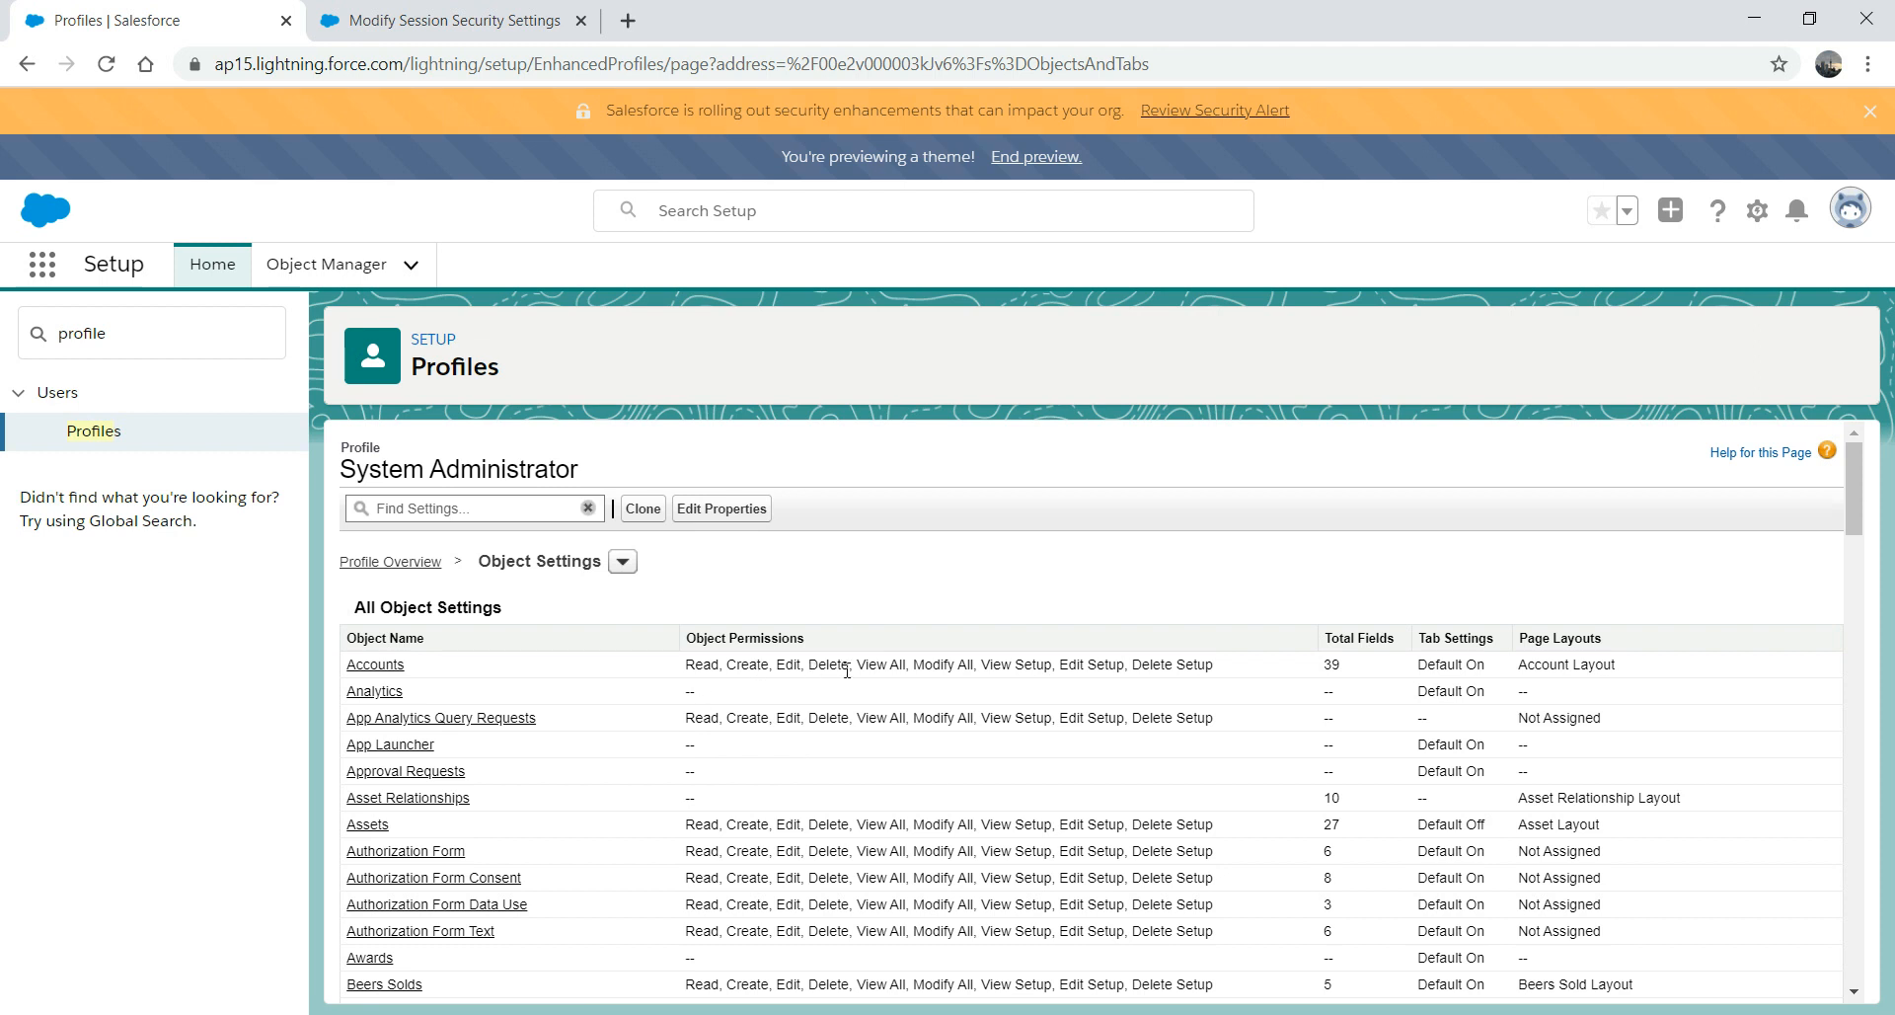
{"action": "left_click", "coordinate": [376, 667]}
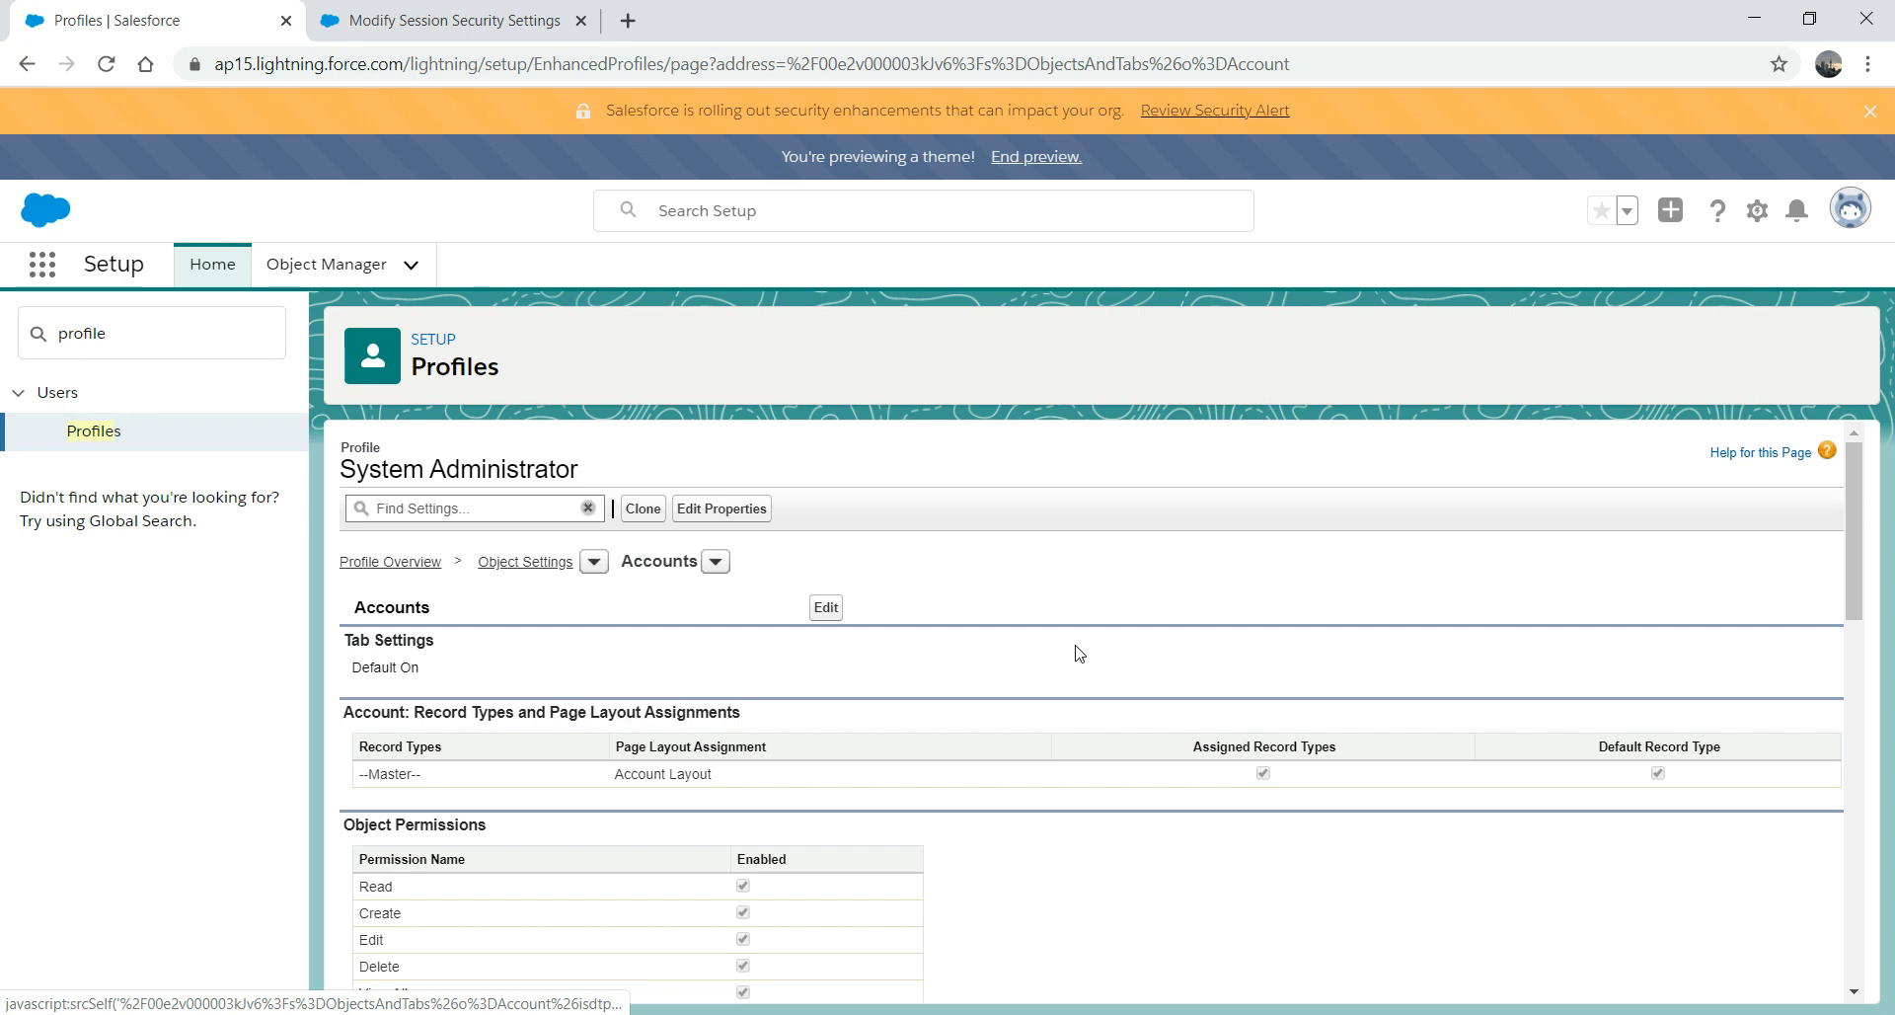
- Examine the Accounts record type and page layout assignments, object permissions and field permissions
{"action": "left_click_drag", "start_coordinate": [1853, 518], "coordinate": [1876, 558]}
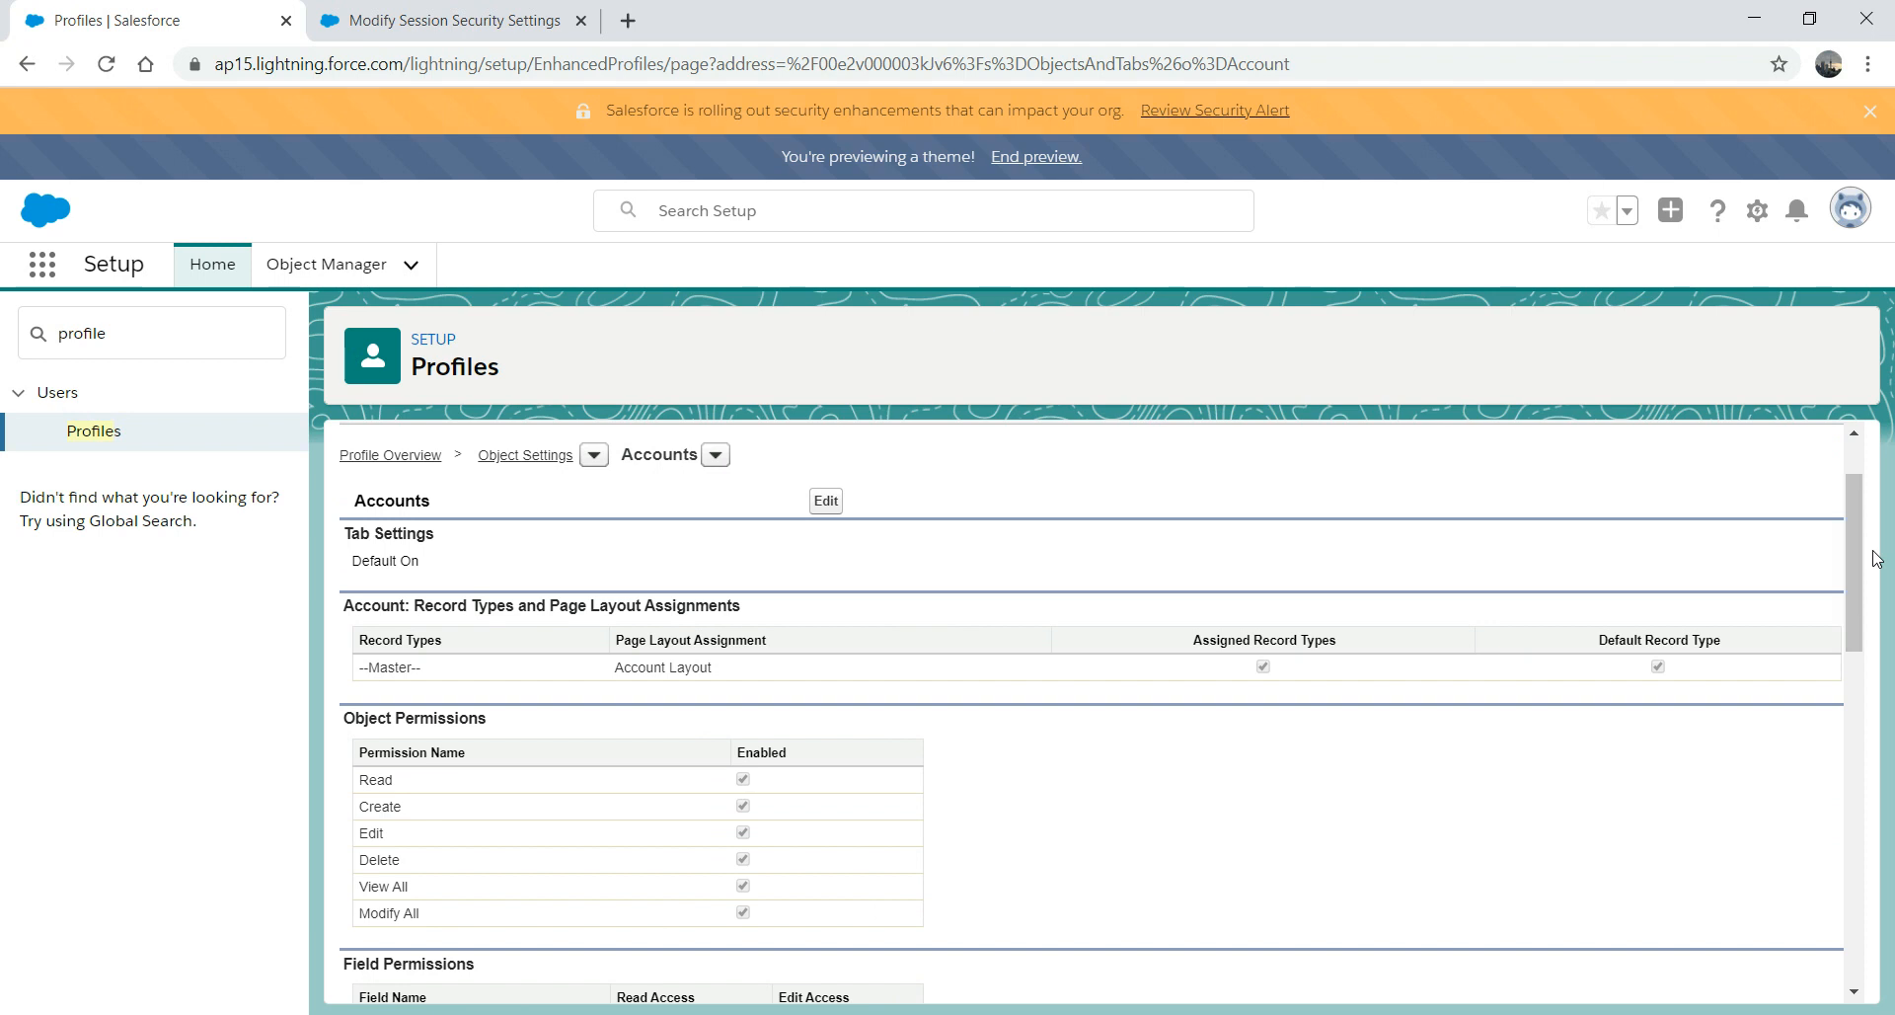
{"action": "left_click_drag", "start_coordinate": [1877, 558], "coordinate": [1846, 610]}
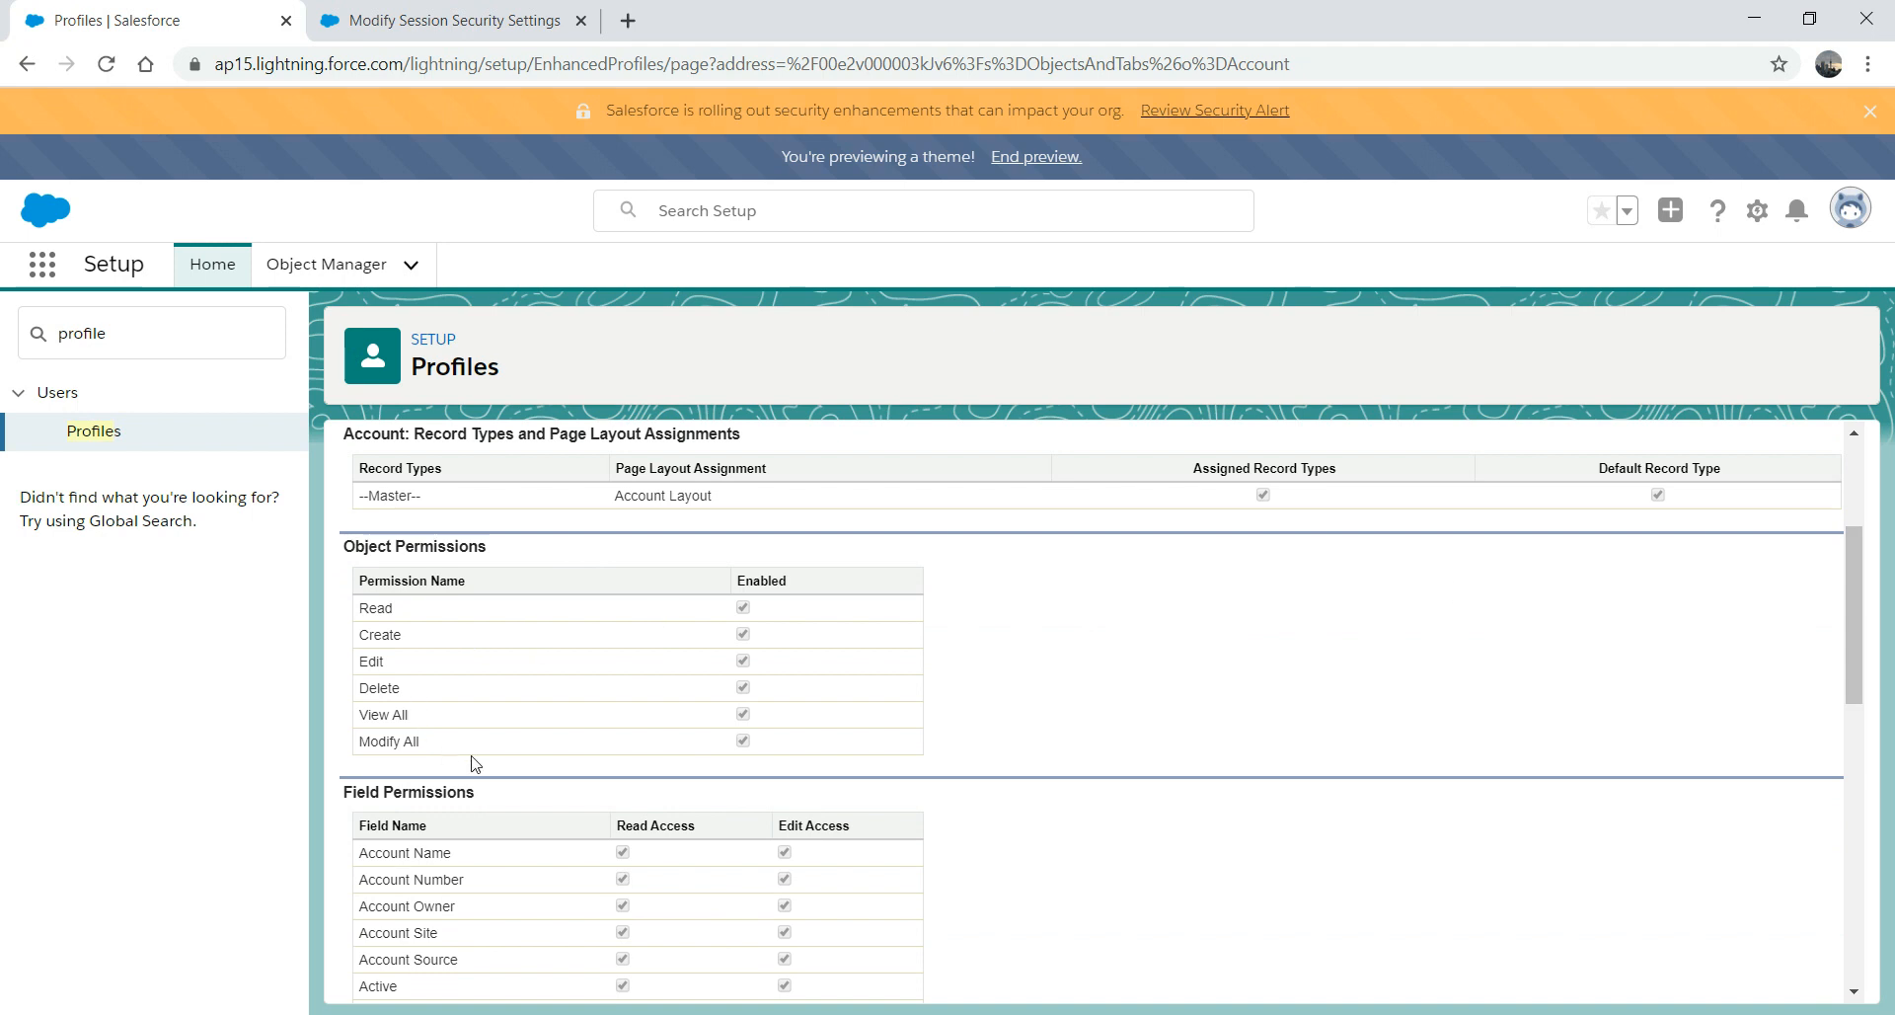
{"action": "left_click_drag", "start_coordinate": [1845, 592], "coordinate": [1874, 480]}
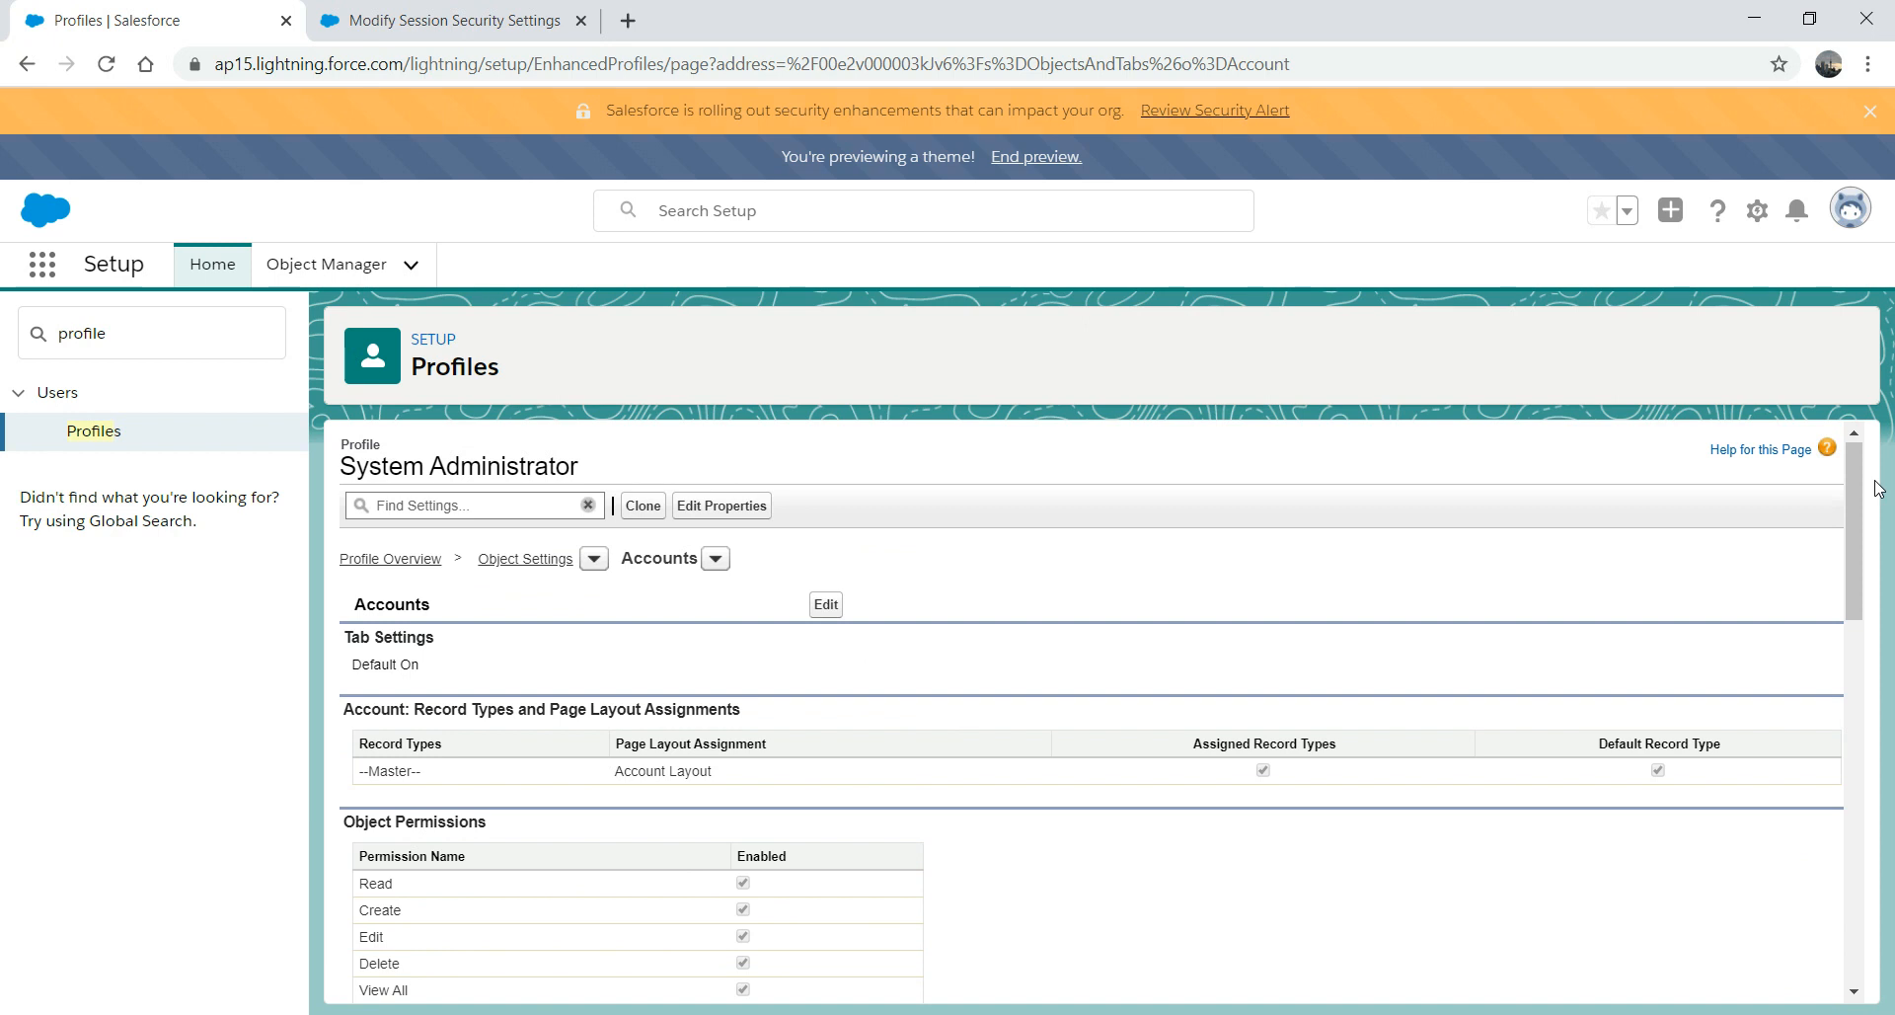
{"action": "left_click_drag", "start_coordinate": [1855, 507], "coordinate": [1856, 560]}
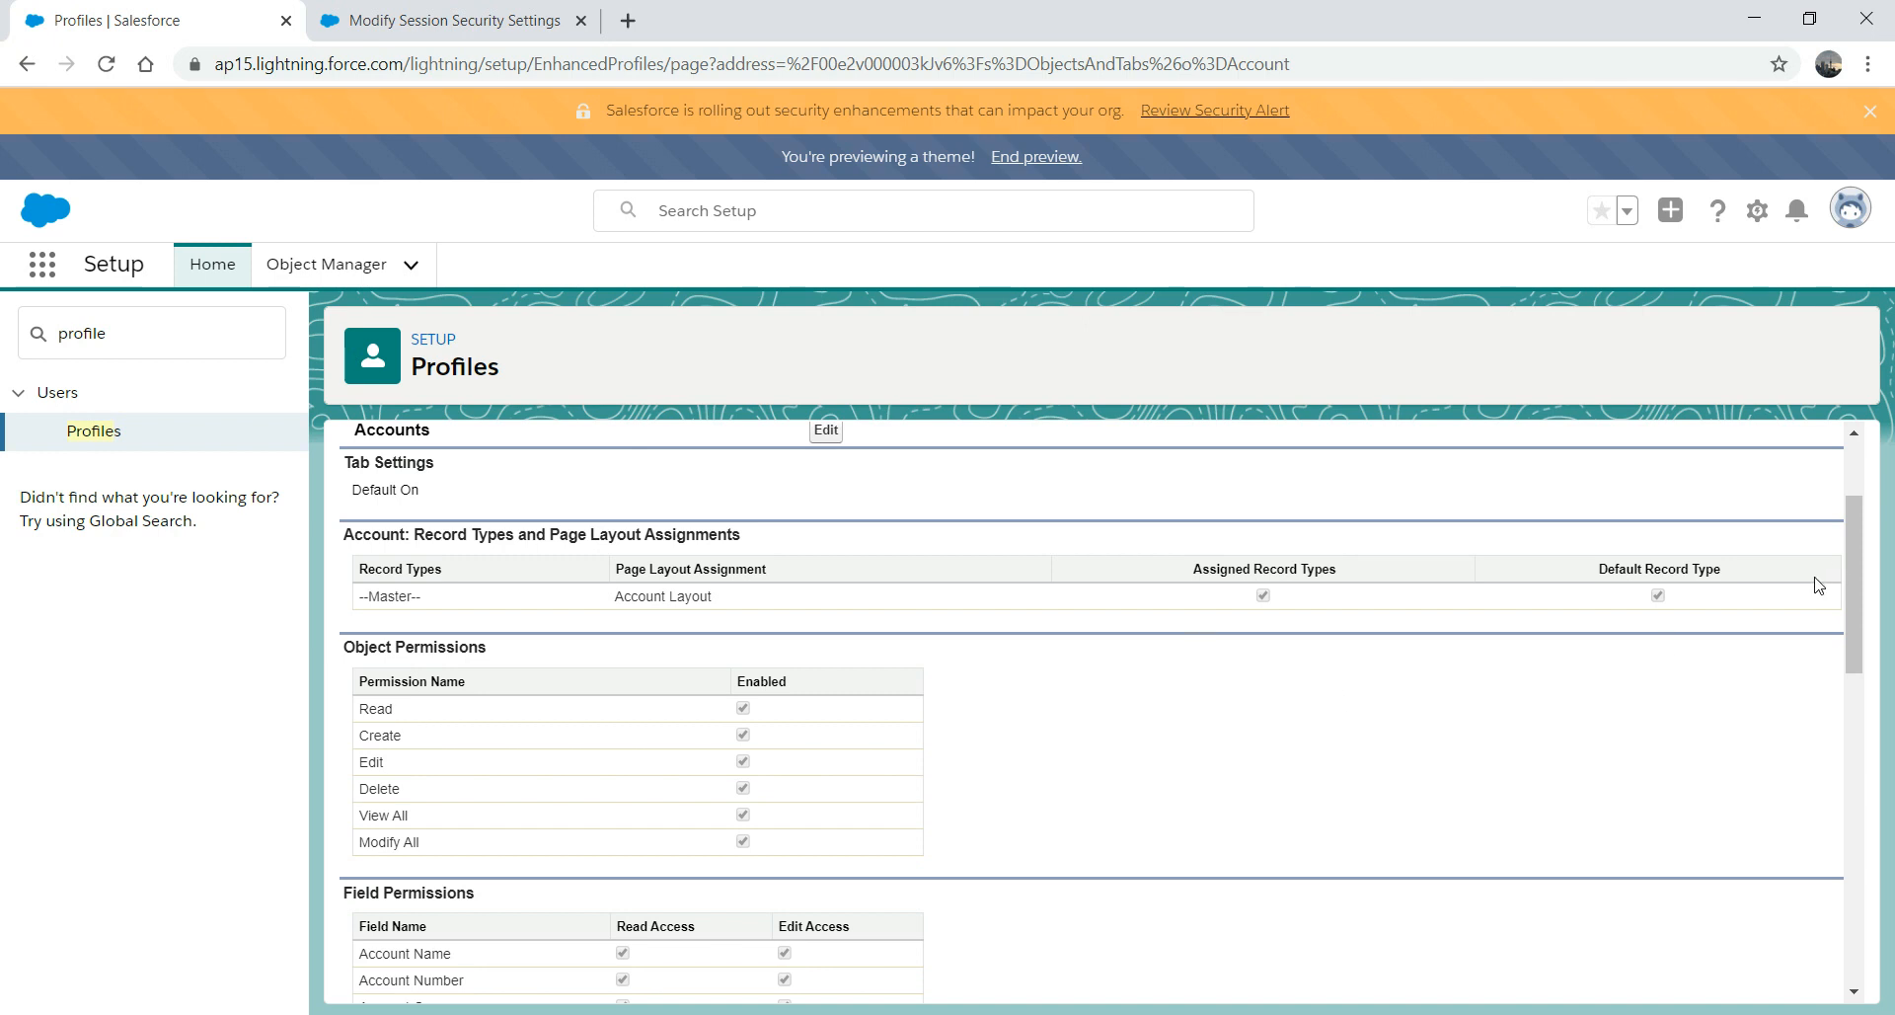
{"action": "left_click_drag", "start_coordinate": [1856, 547], "coordinate": [1848, 713]}
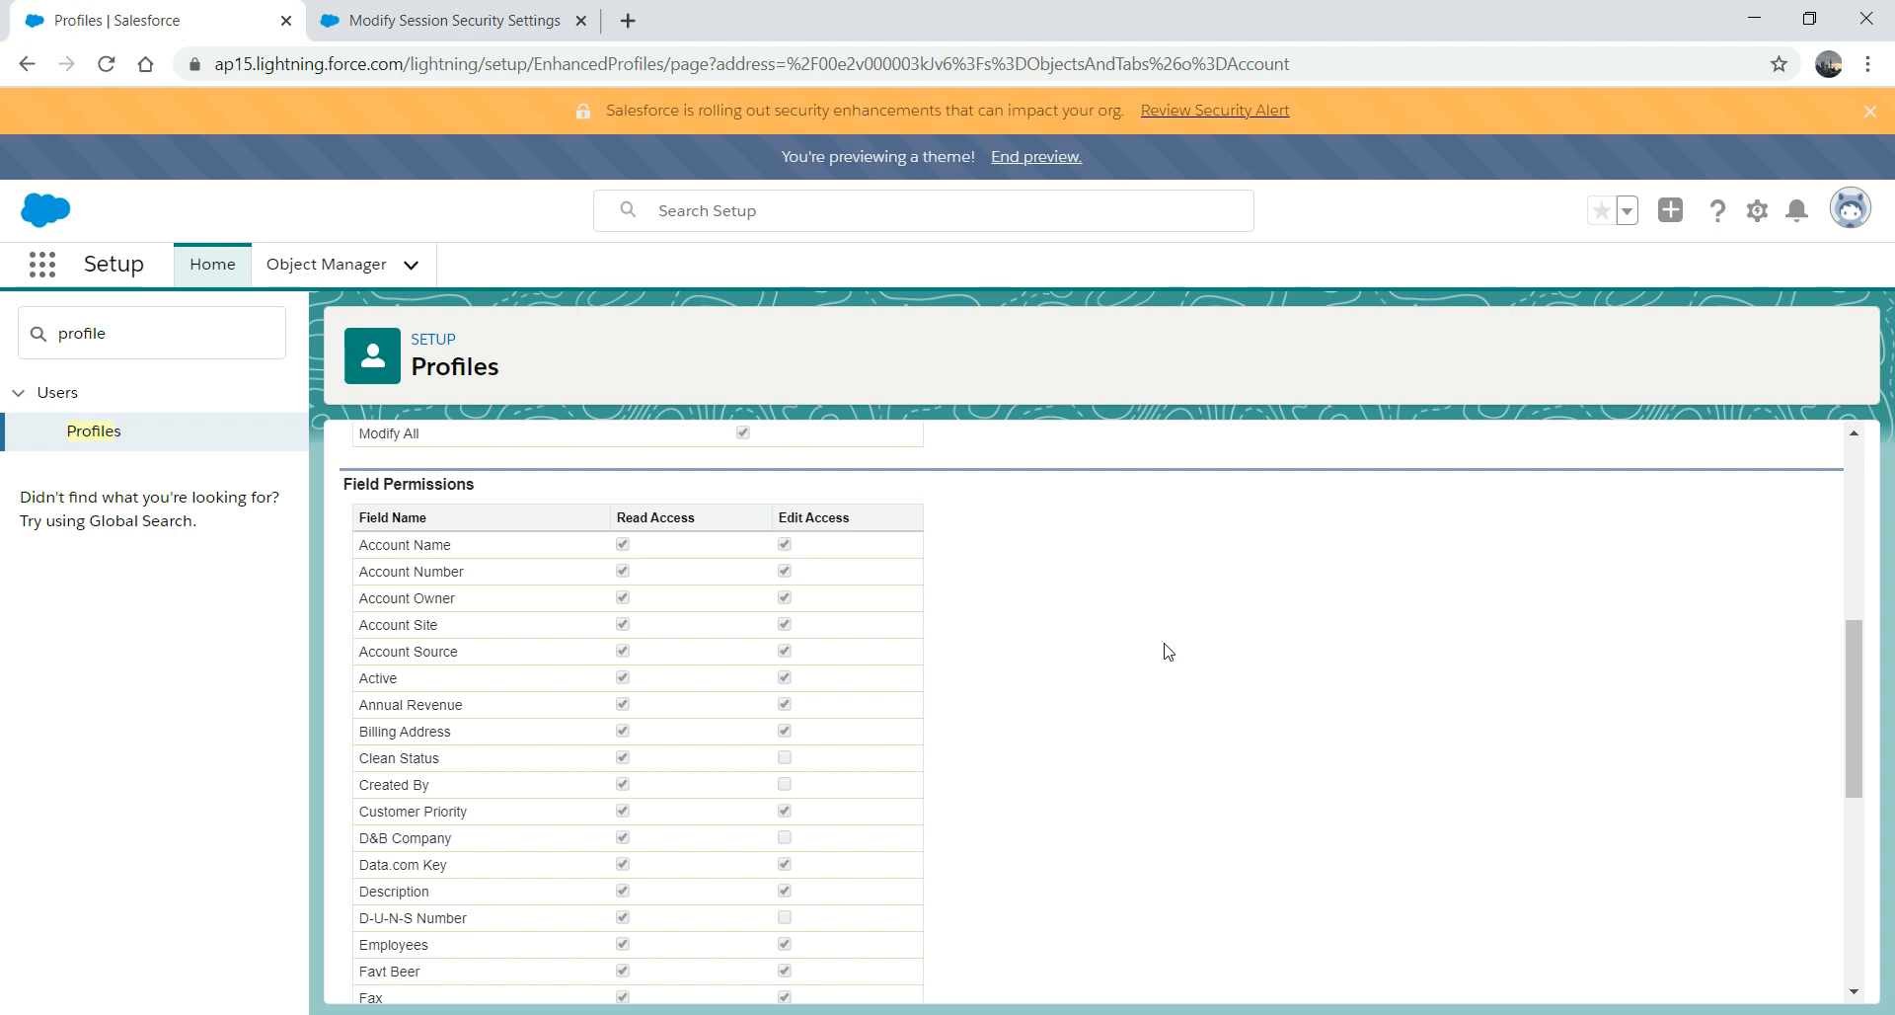
{"action": "left_click_drag", "start_coordinate": [1860, 676], "coordinate": [1859, 498]}
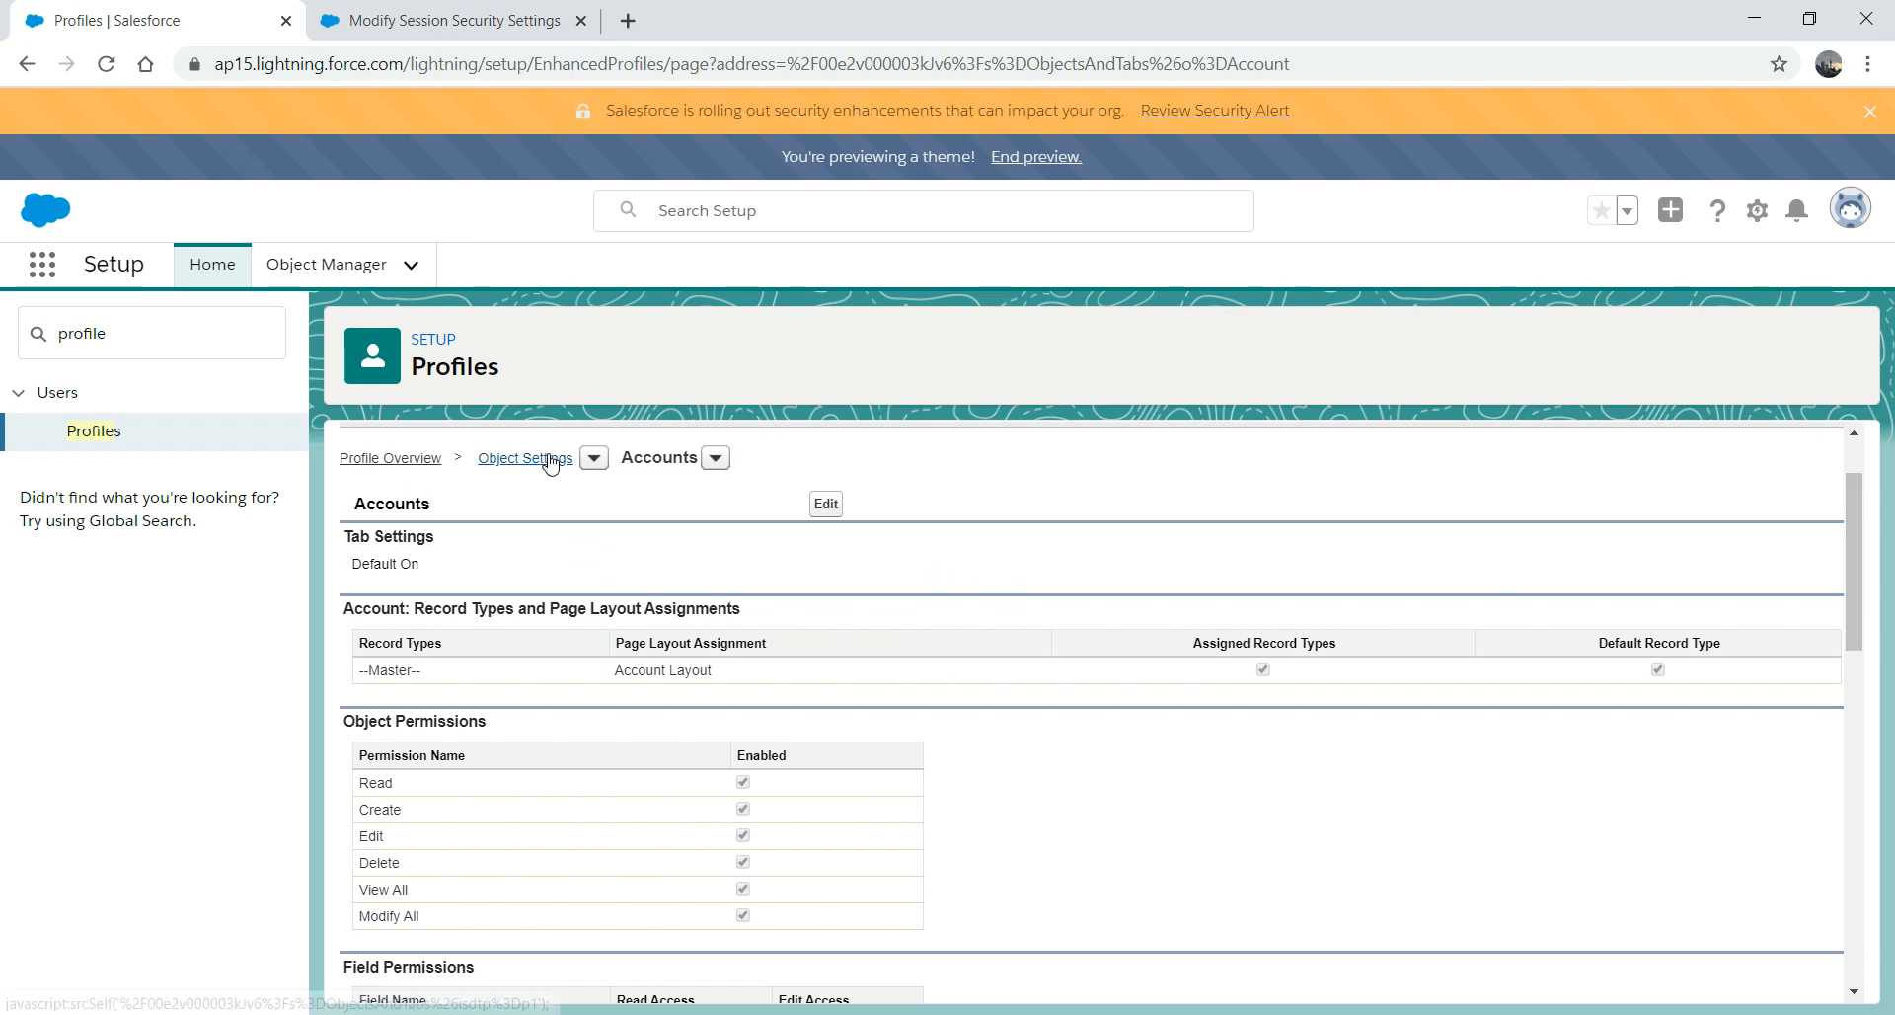
- Return to the profile overview and view the System Permissions of the System Administrator profile
{"action": "left_click_drag", "start_coordinate": [1848, 556], "coordinate": [1845, 480]}
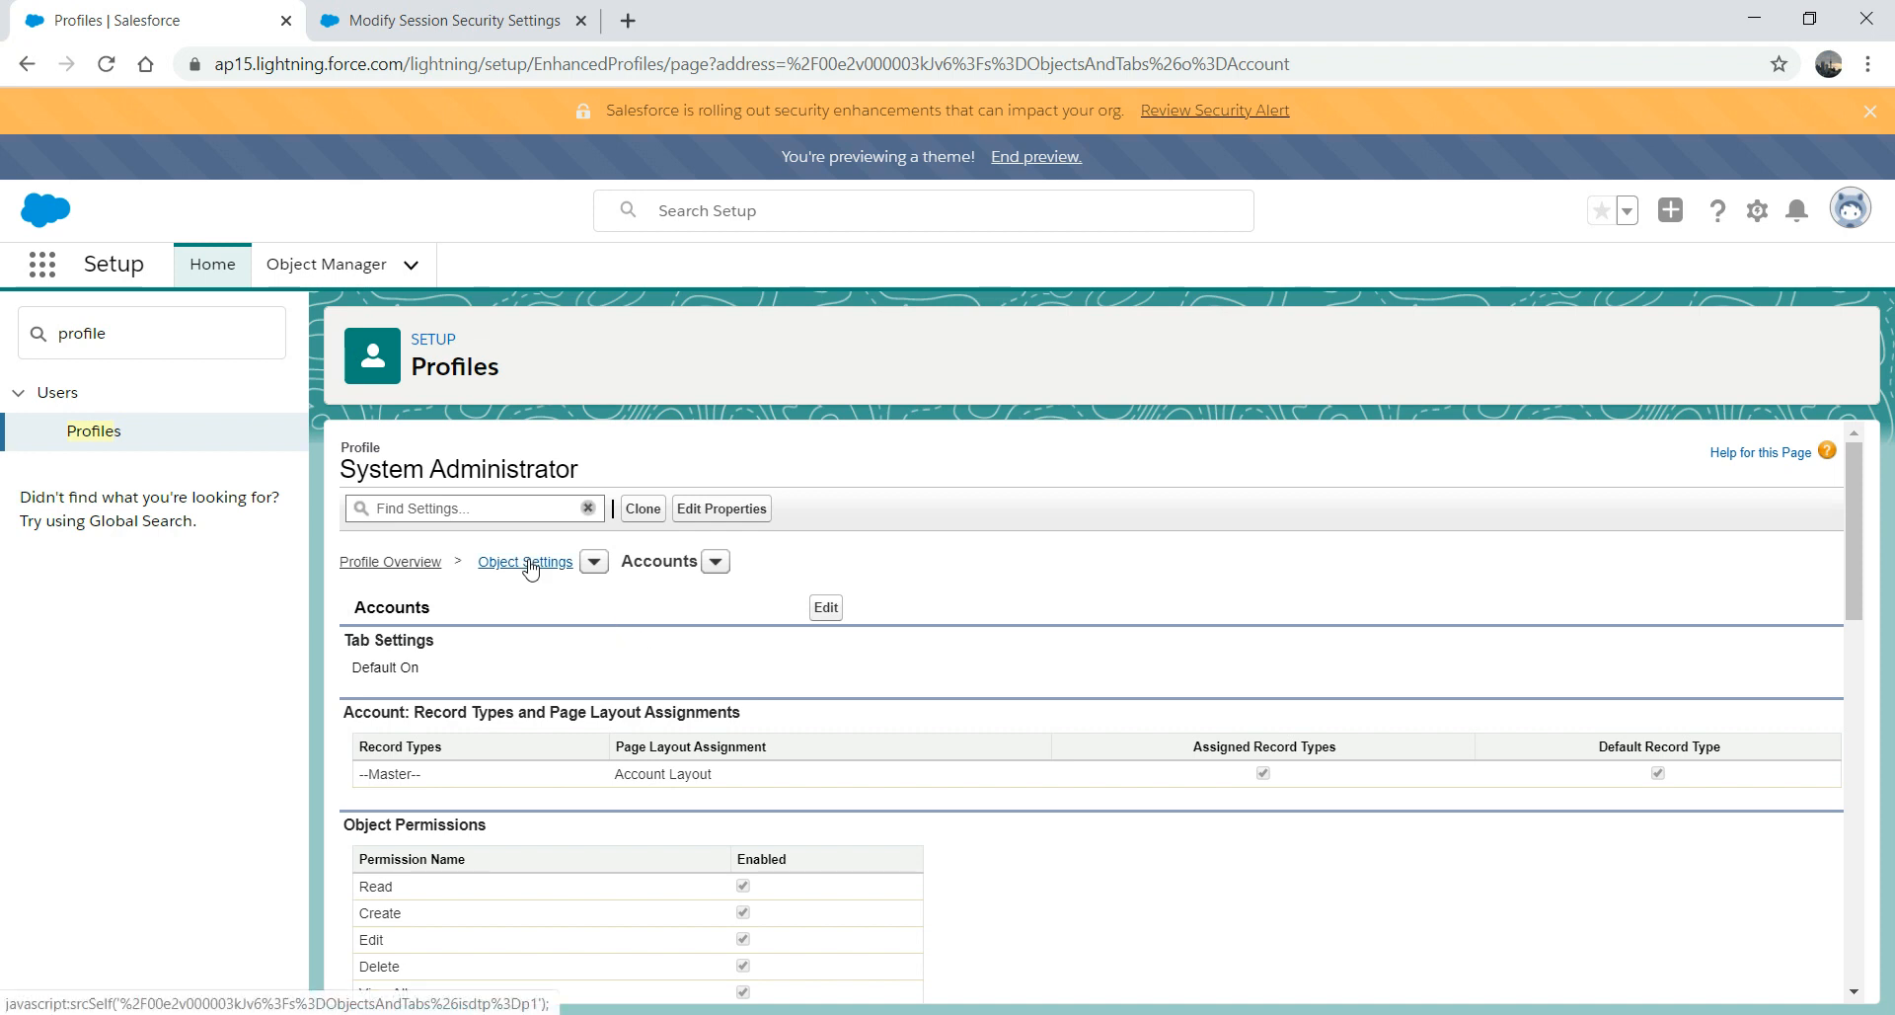
{"action": "left_click", "coordinate": [407, 564]}
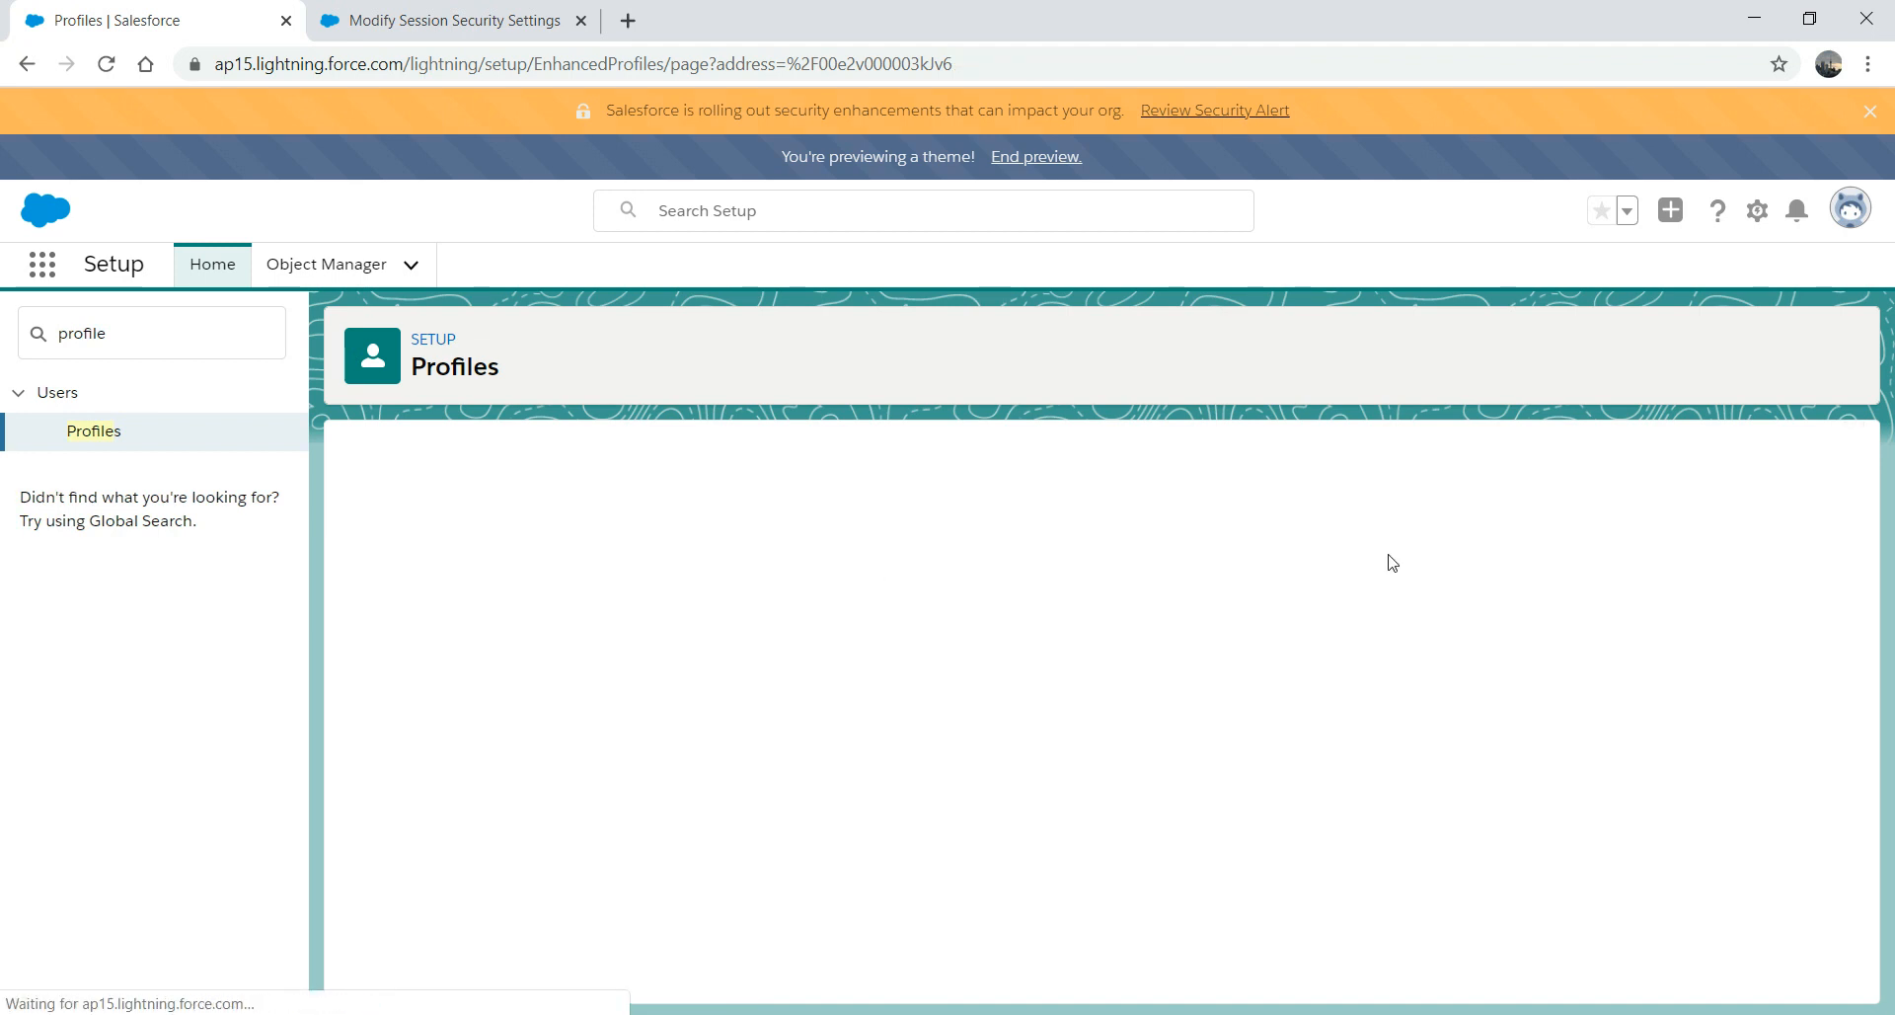
{"action": "left_click_drag", "start_coordinate": [1850, 472], "coordinate": [1851, 604]}
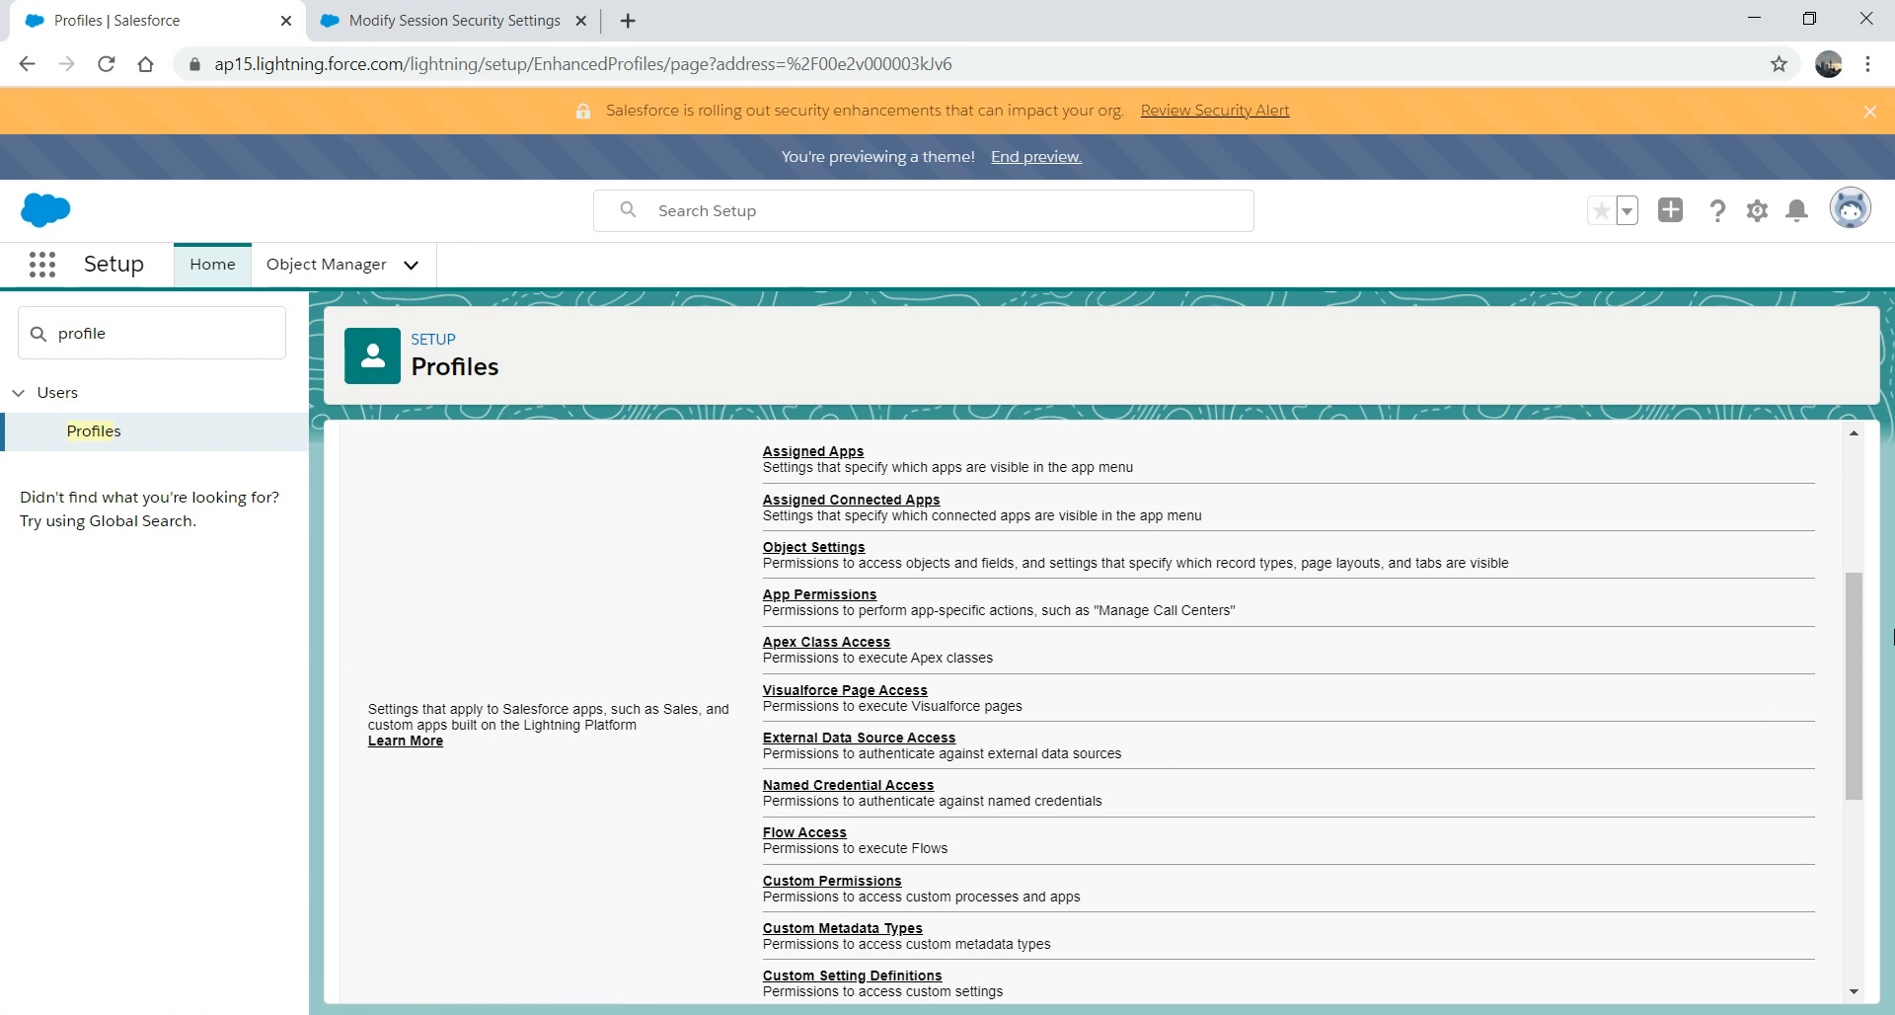
{"action": "left_click_drag", "start_coordinate": [1852, 628], "coordinate": [1850, 805]}
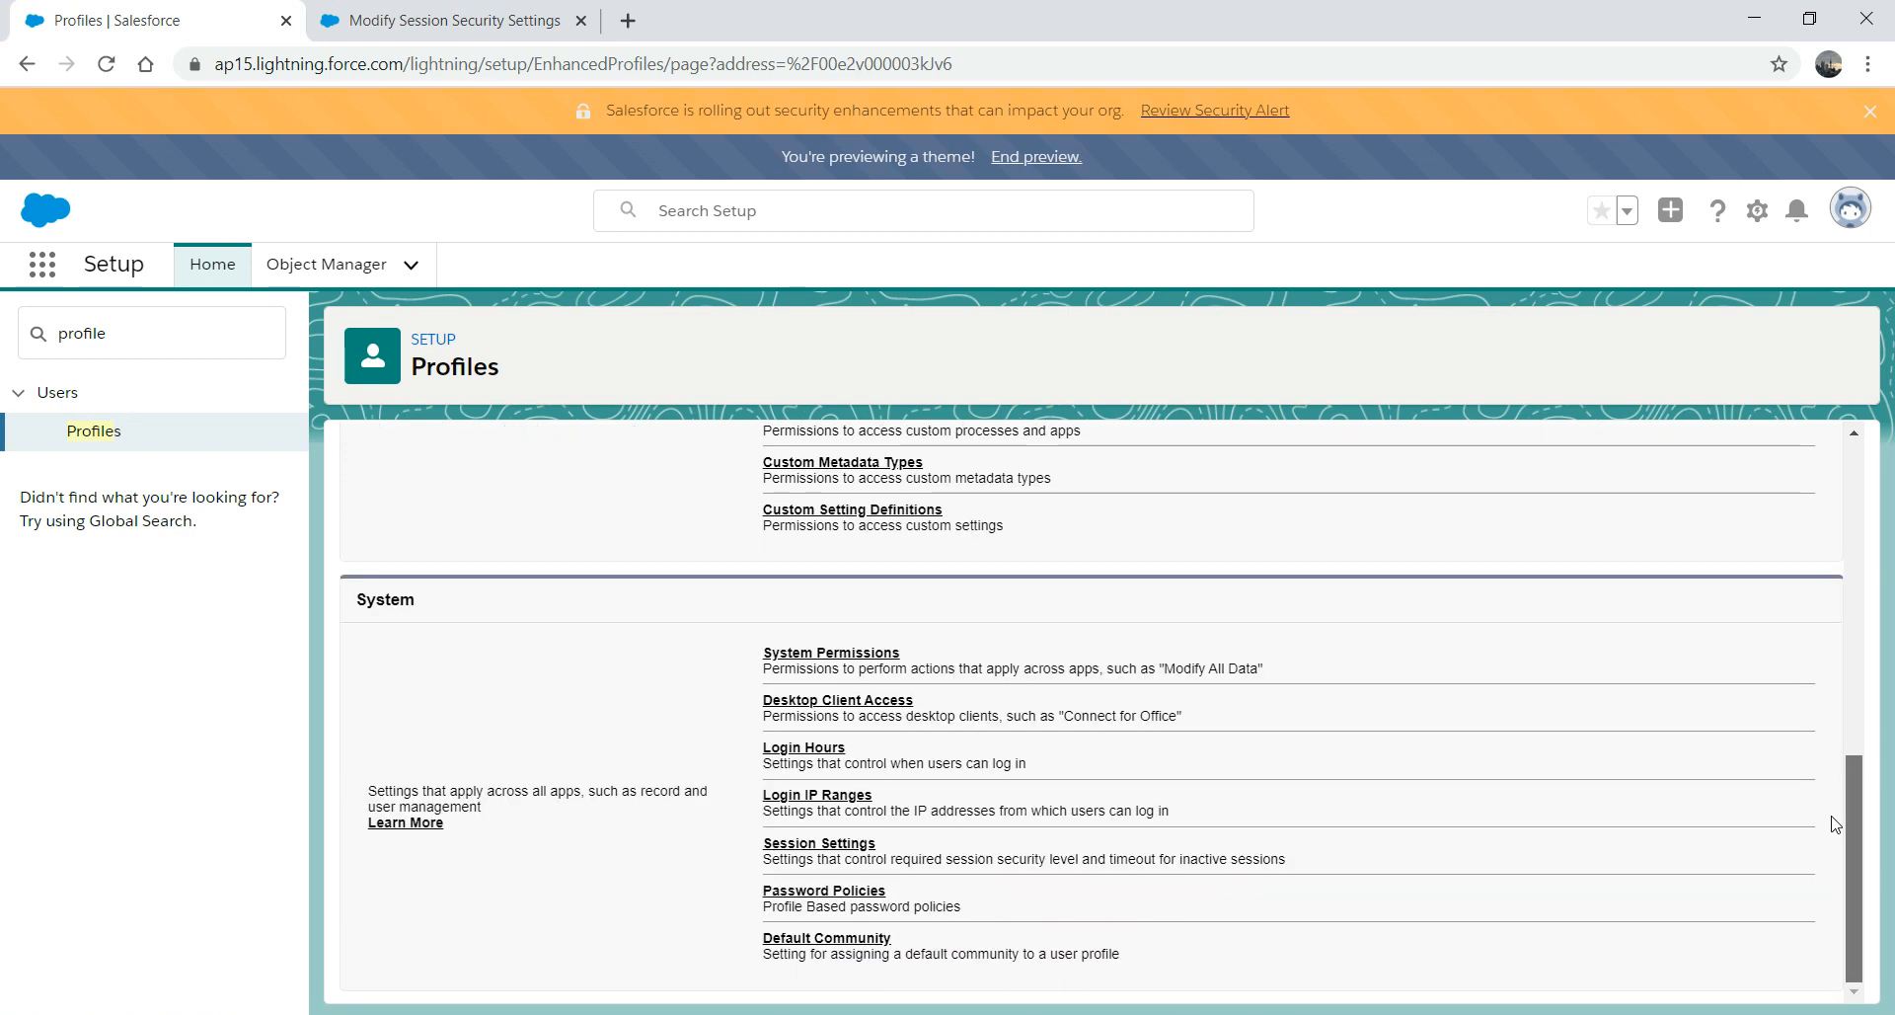
{"action": "left_click", "coordinate": [827, 653]}
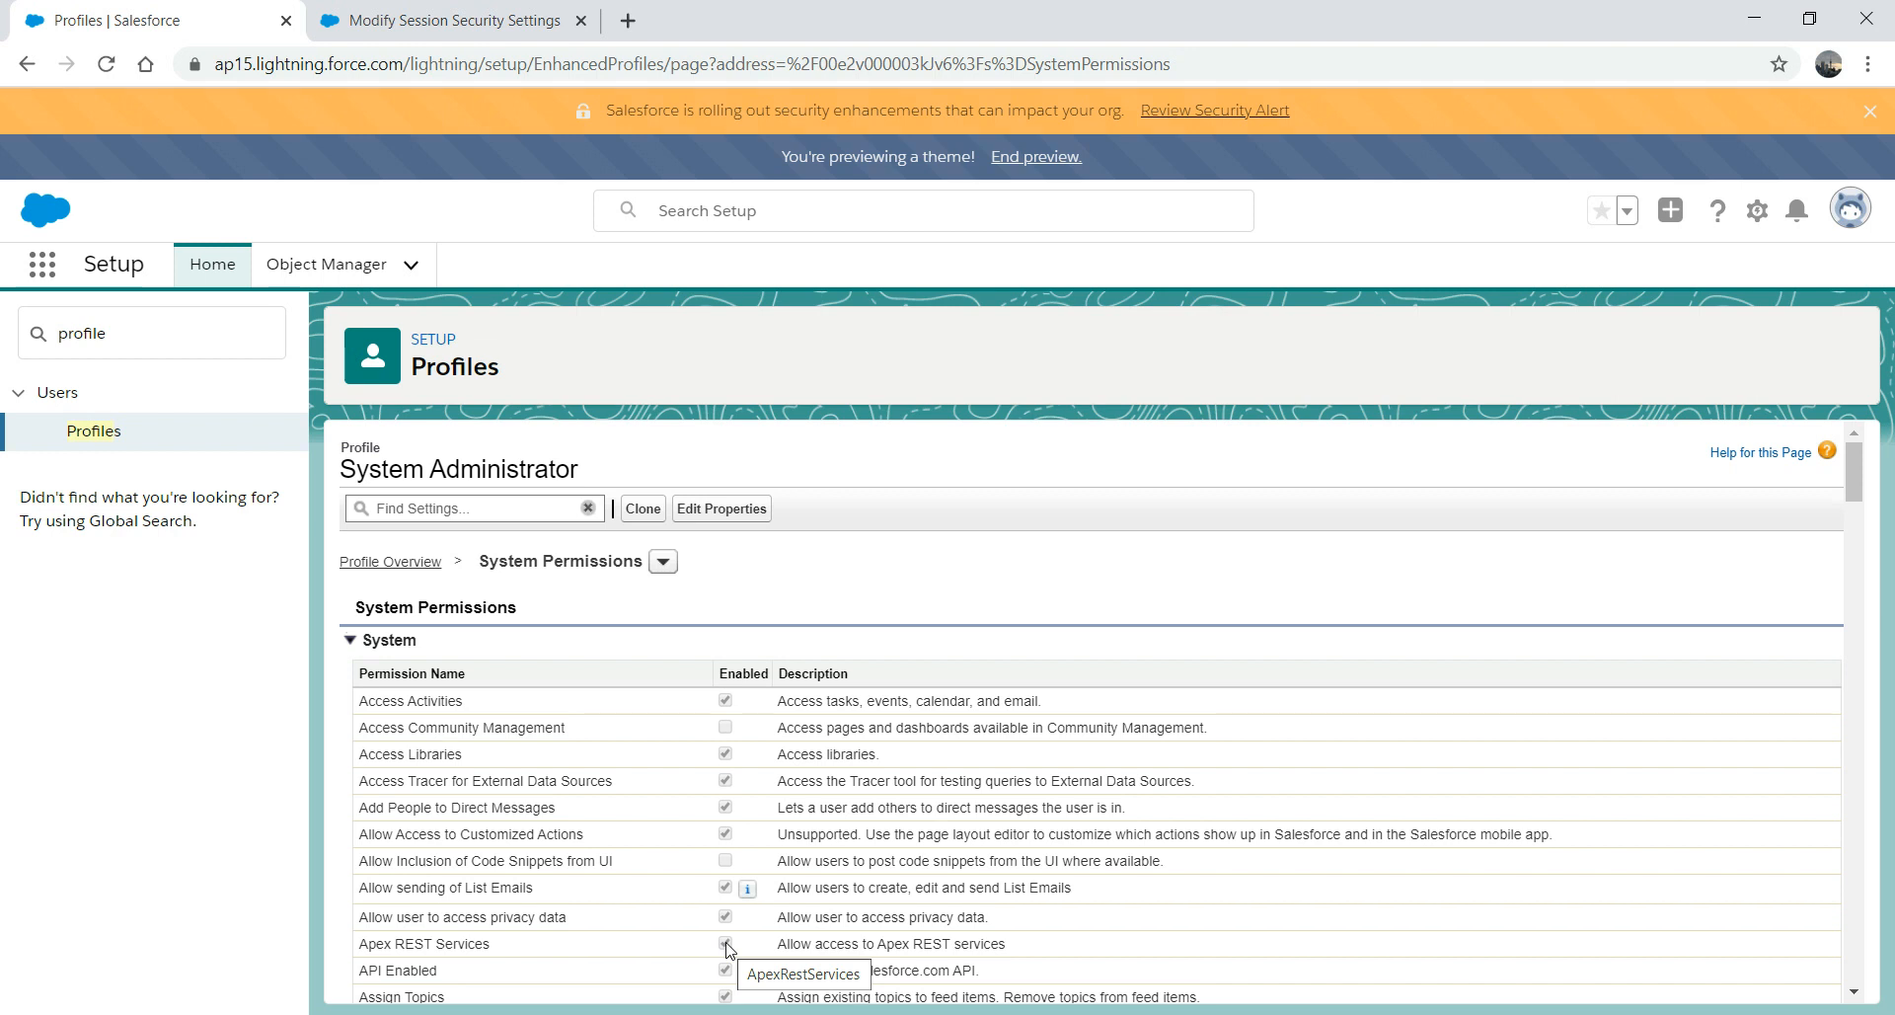
- Go back to the profile overview and open the System Administrator profile's Login Hours for editing
{"action": "left_click", "coordinate": [399, 561]}
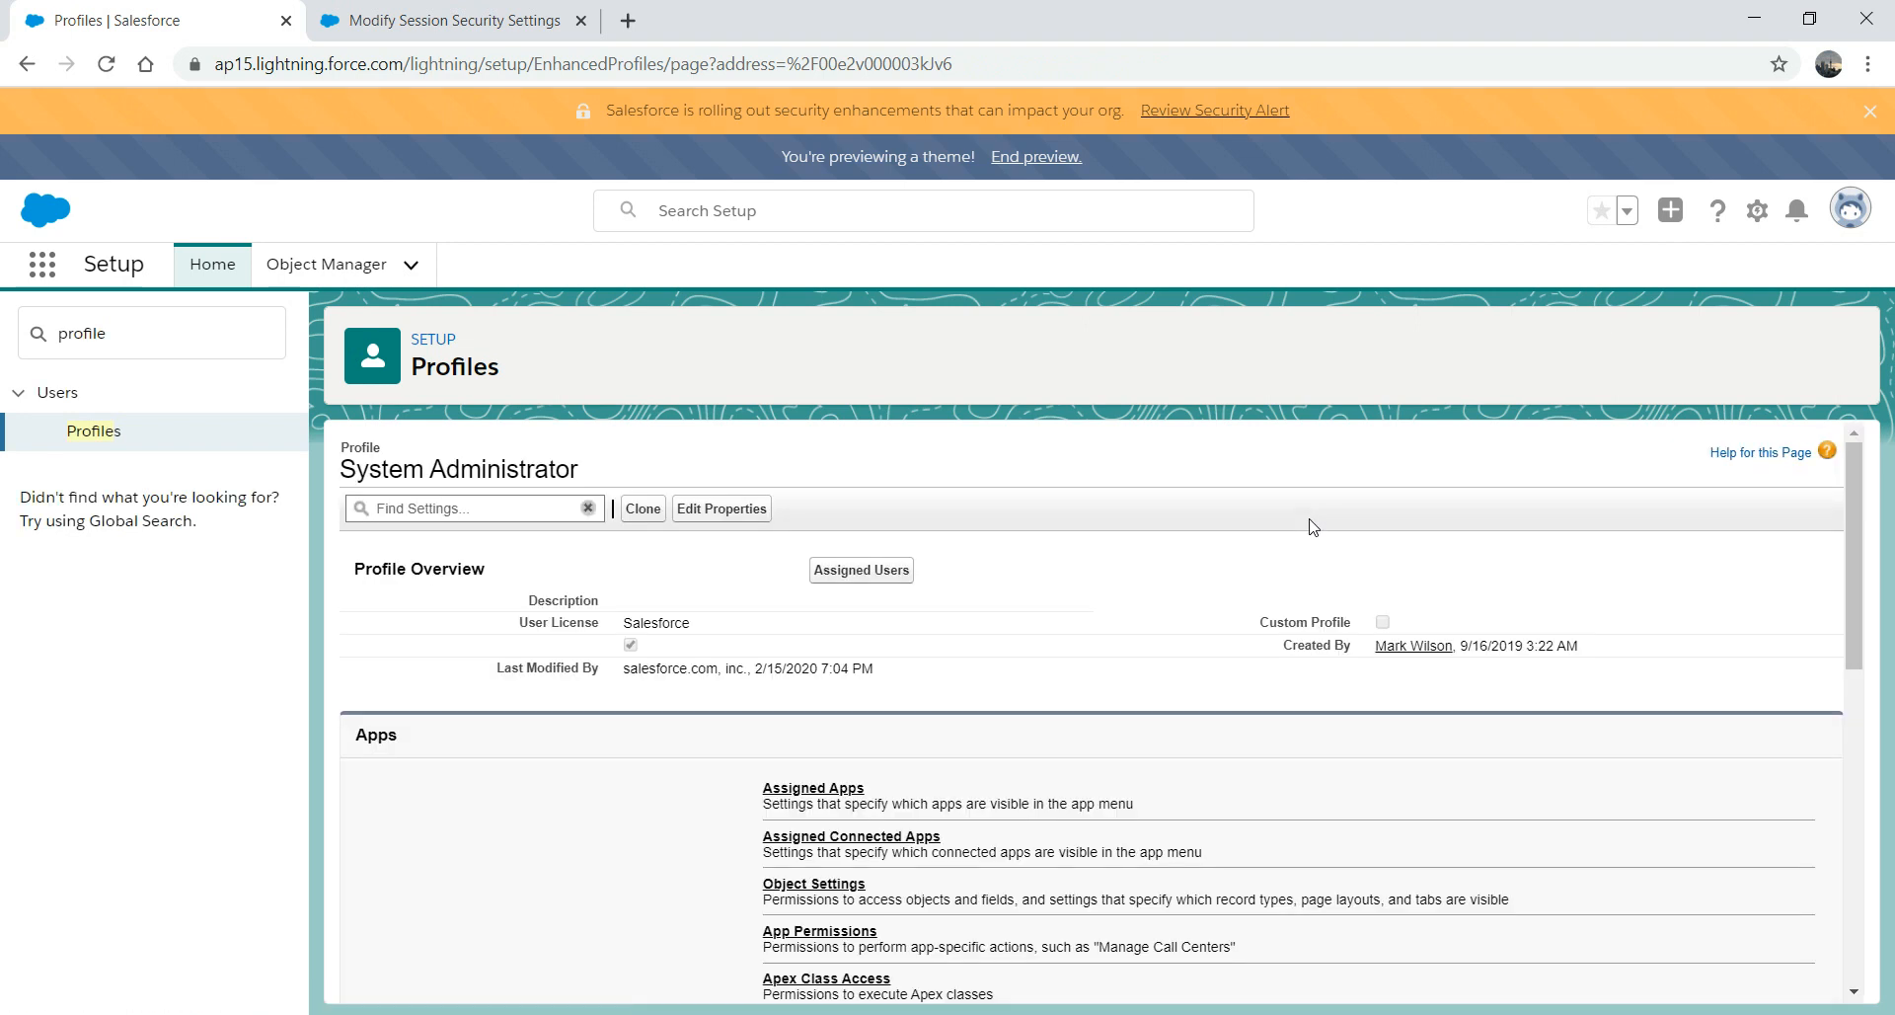
{"action": "left_click_drag", "start_coordinate": [1843, 468], "coordinate": [1843, 706]}
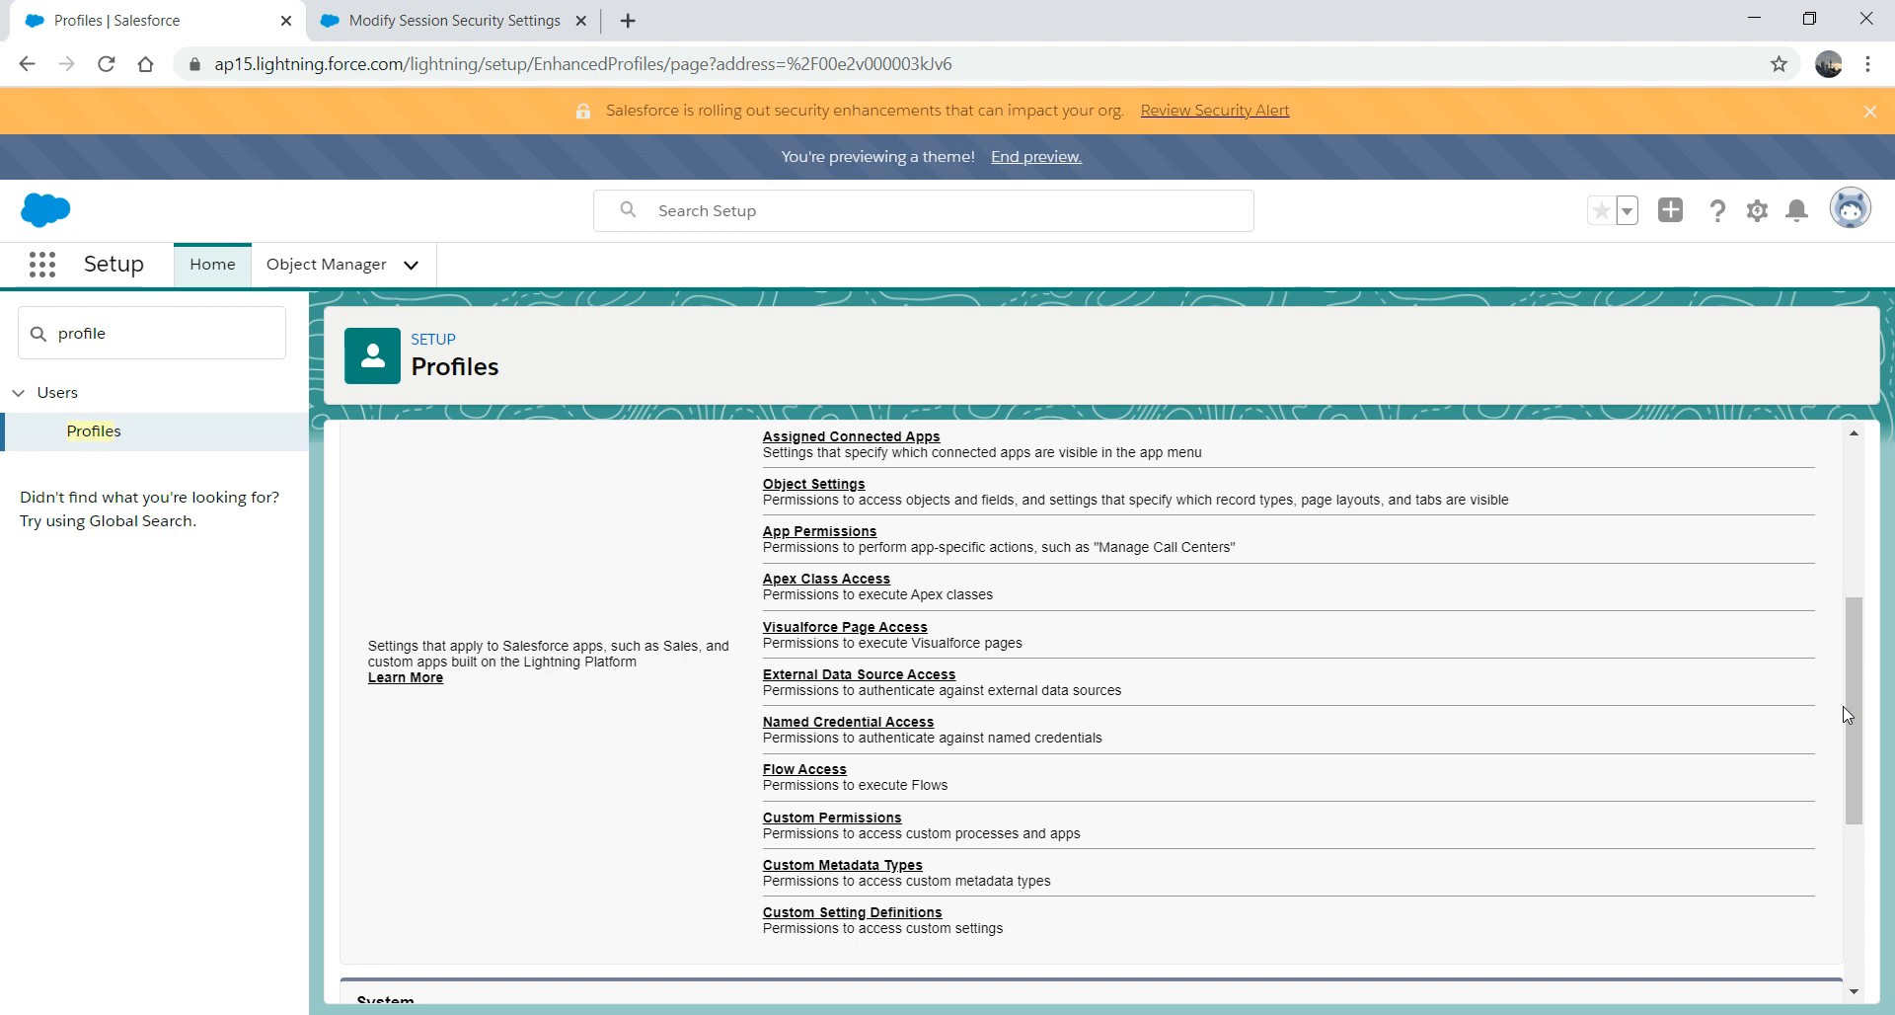
{"action": "left_click_drag", "start_coordinate": [1851, 713], "coordinate": [1880, 847]}
{"action": "left_click", "coordinate": [1718, 526]}
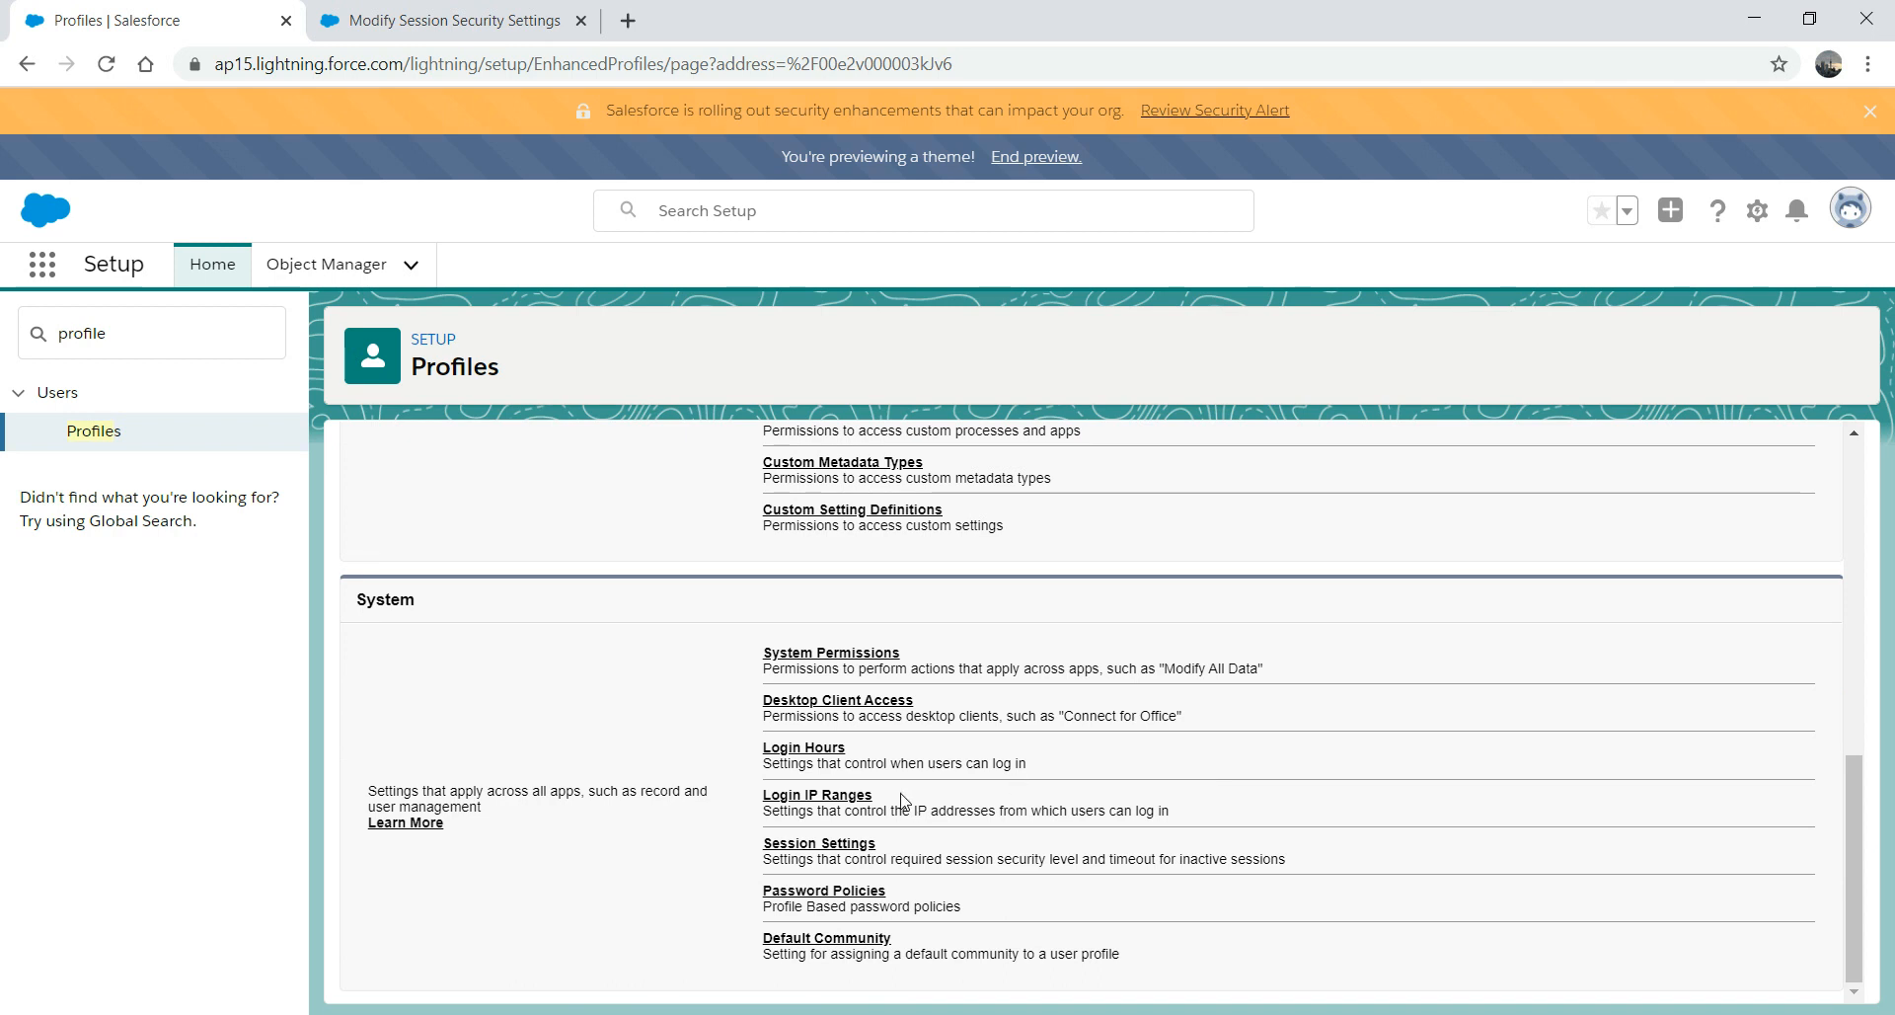
{"action": "left_click", "coordinate": [814, 750]}
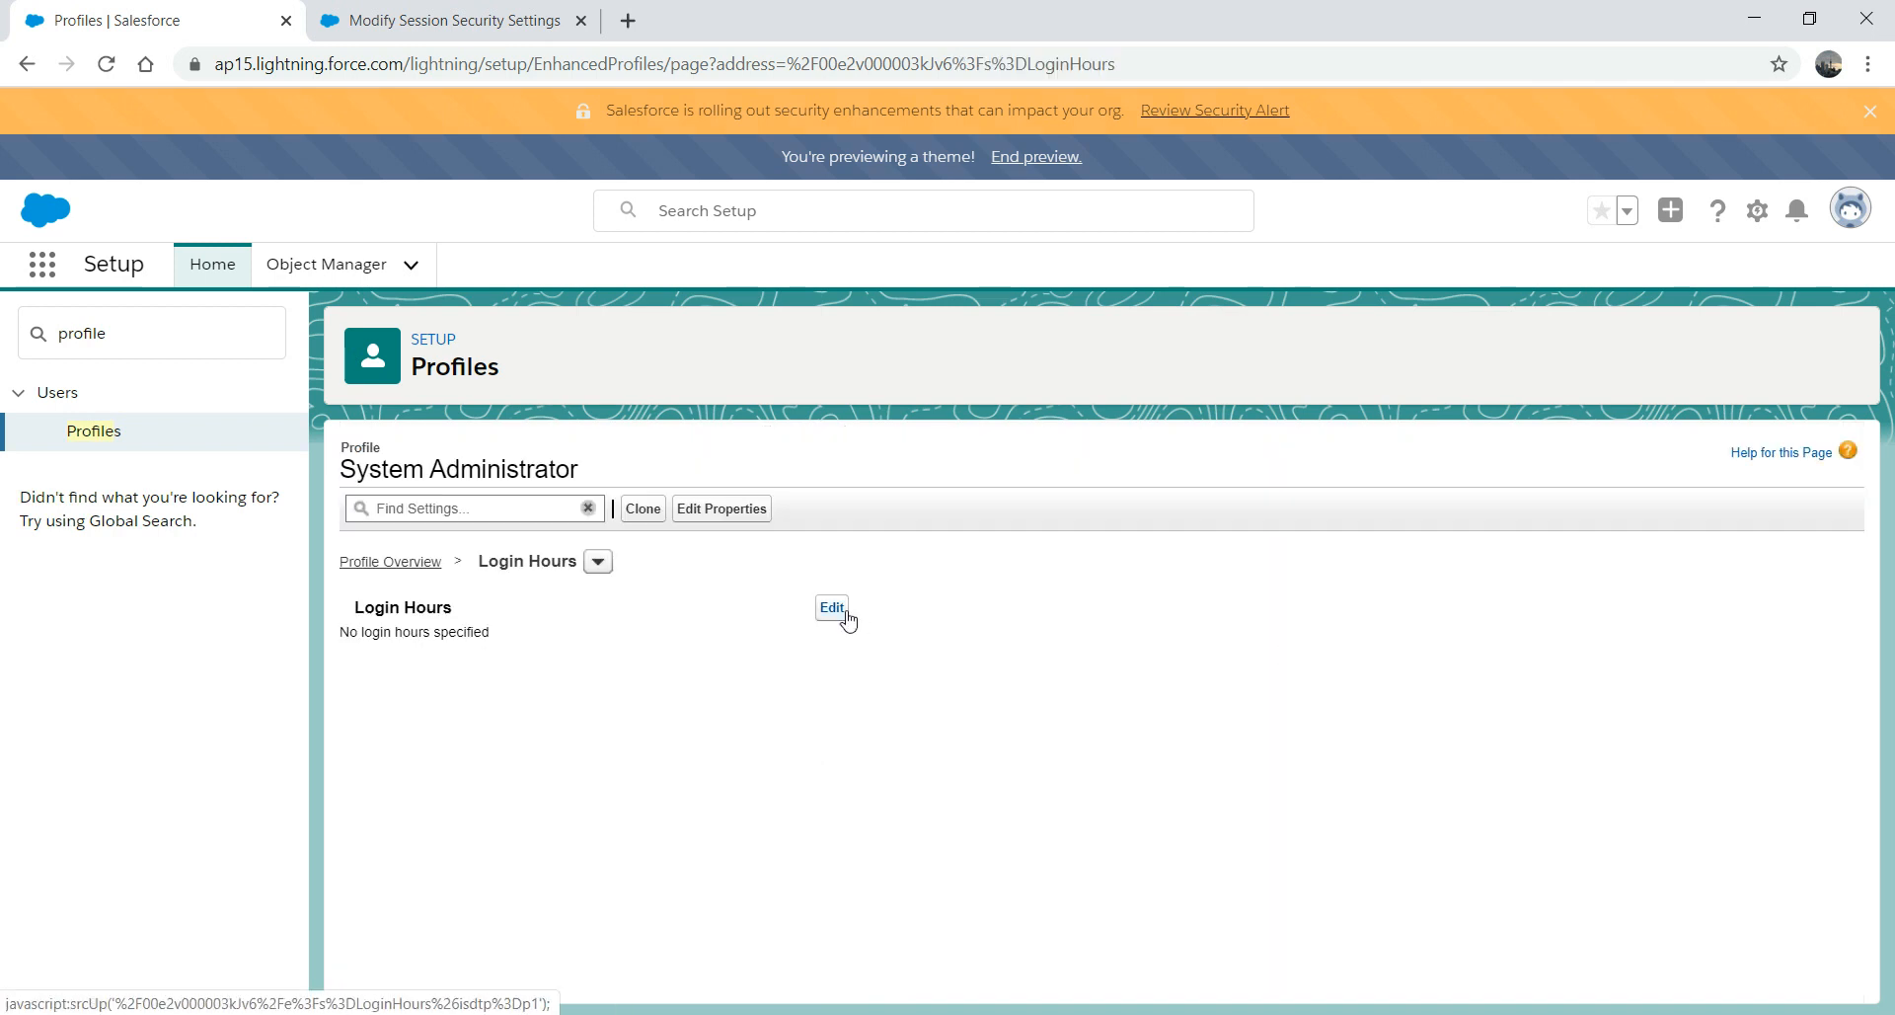
{"action": "left_click", "coordinate": [840, 613]}
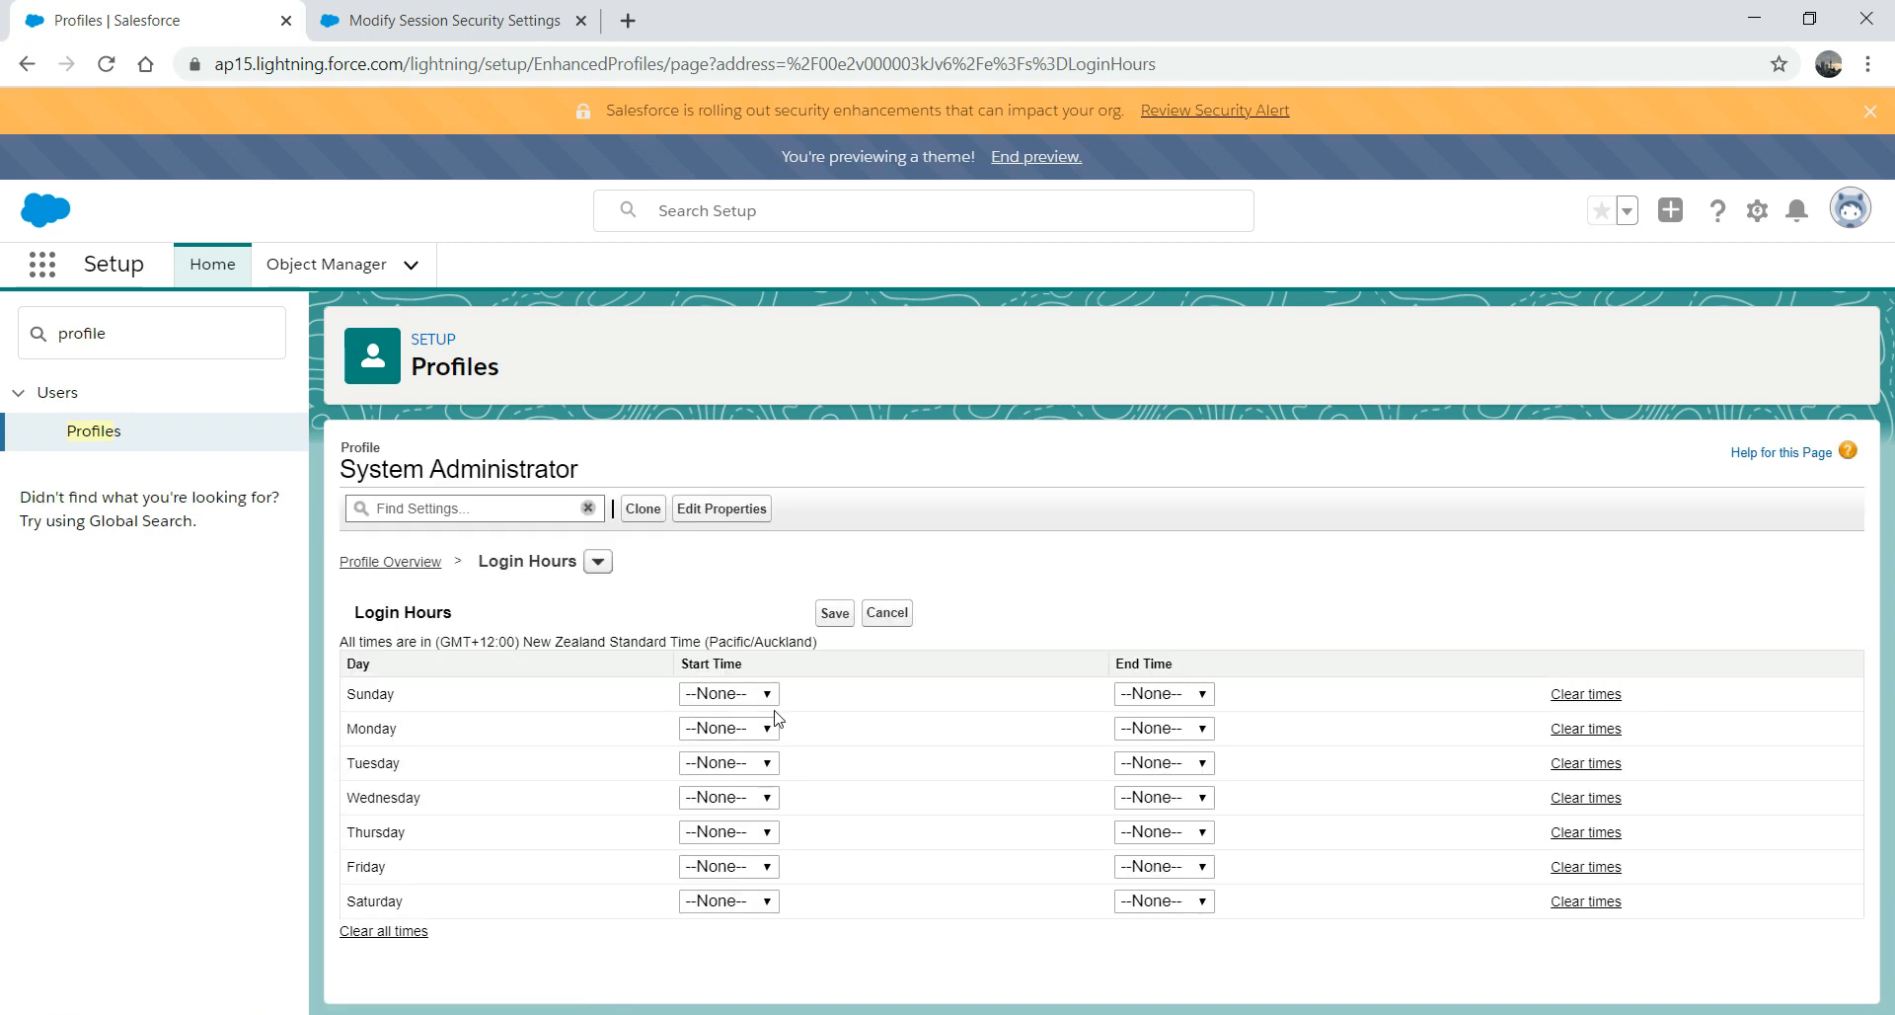
- Try Sunday login hours from 8:00 AM to 6:00 PM, and discard the change
{"action": "left_click", "coordinate": [769, 700]}
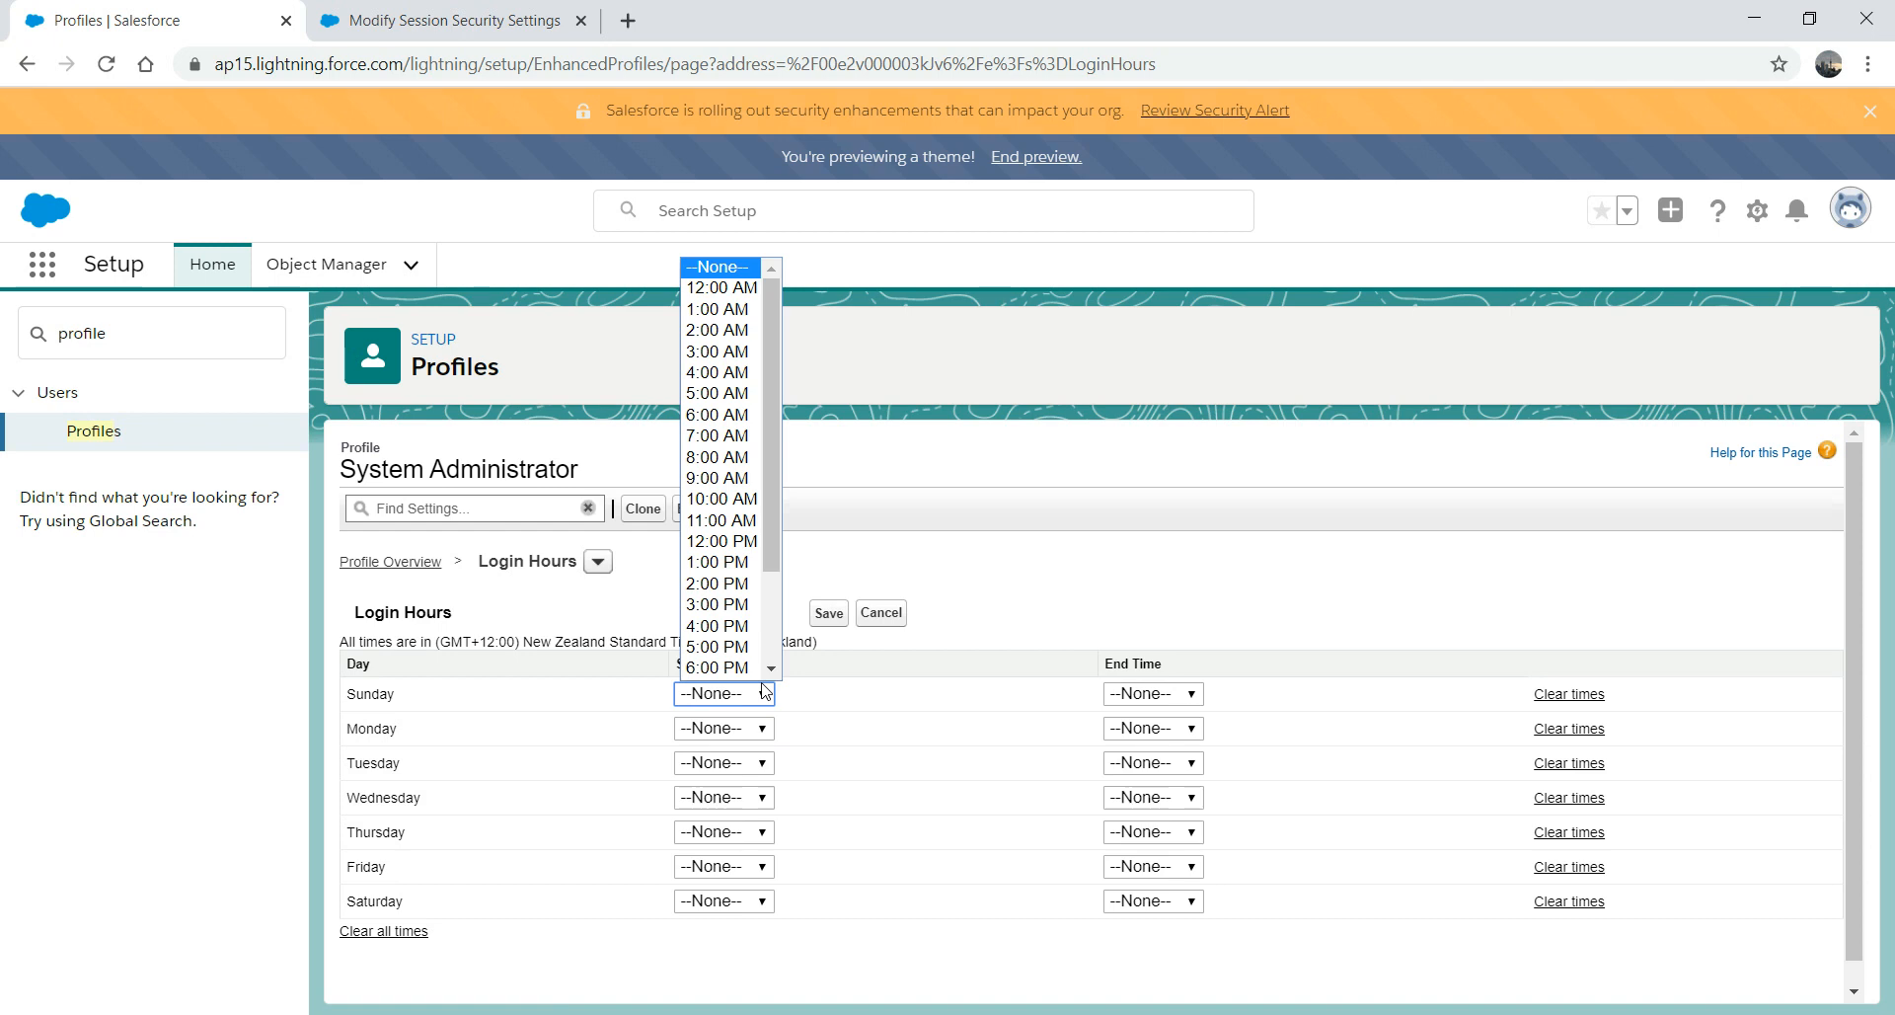
{"action": "scroll", "coordinate": [705, 458], "scroll_direction": "down", "scroll_amount": 1}
{"action": "left_click", "coordinate": [786, 396]}
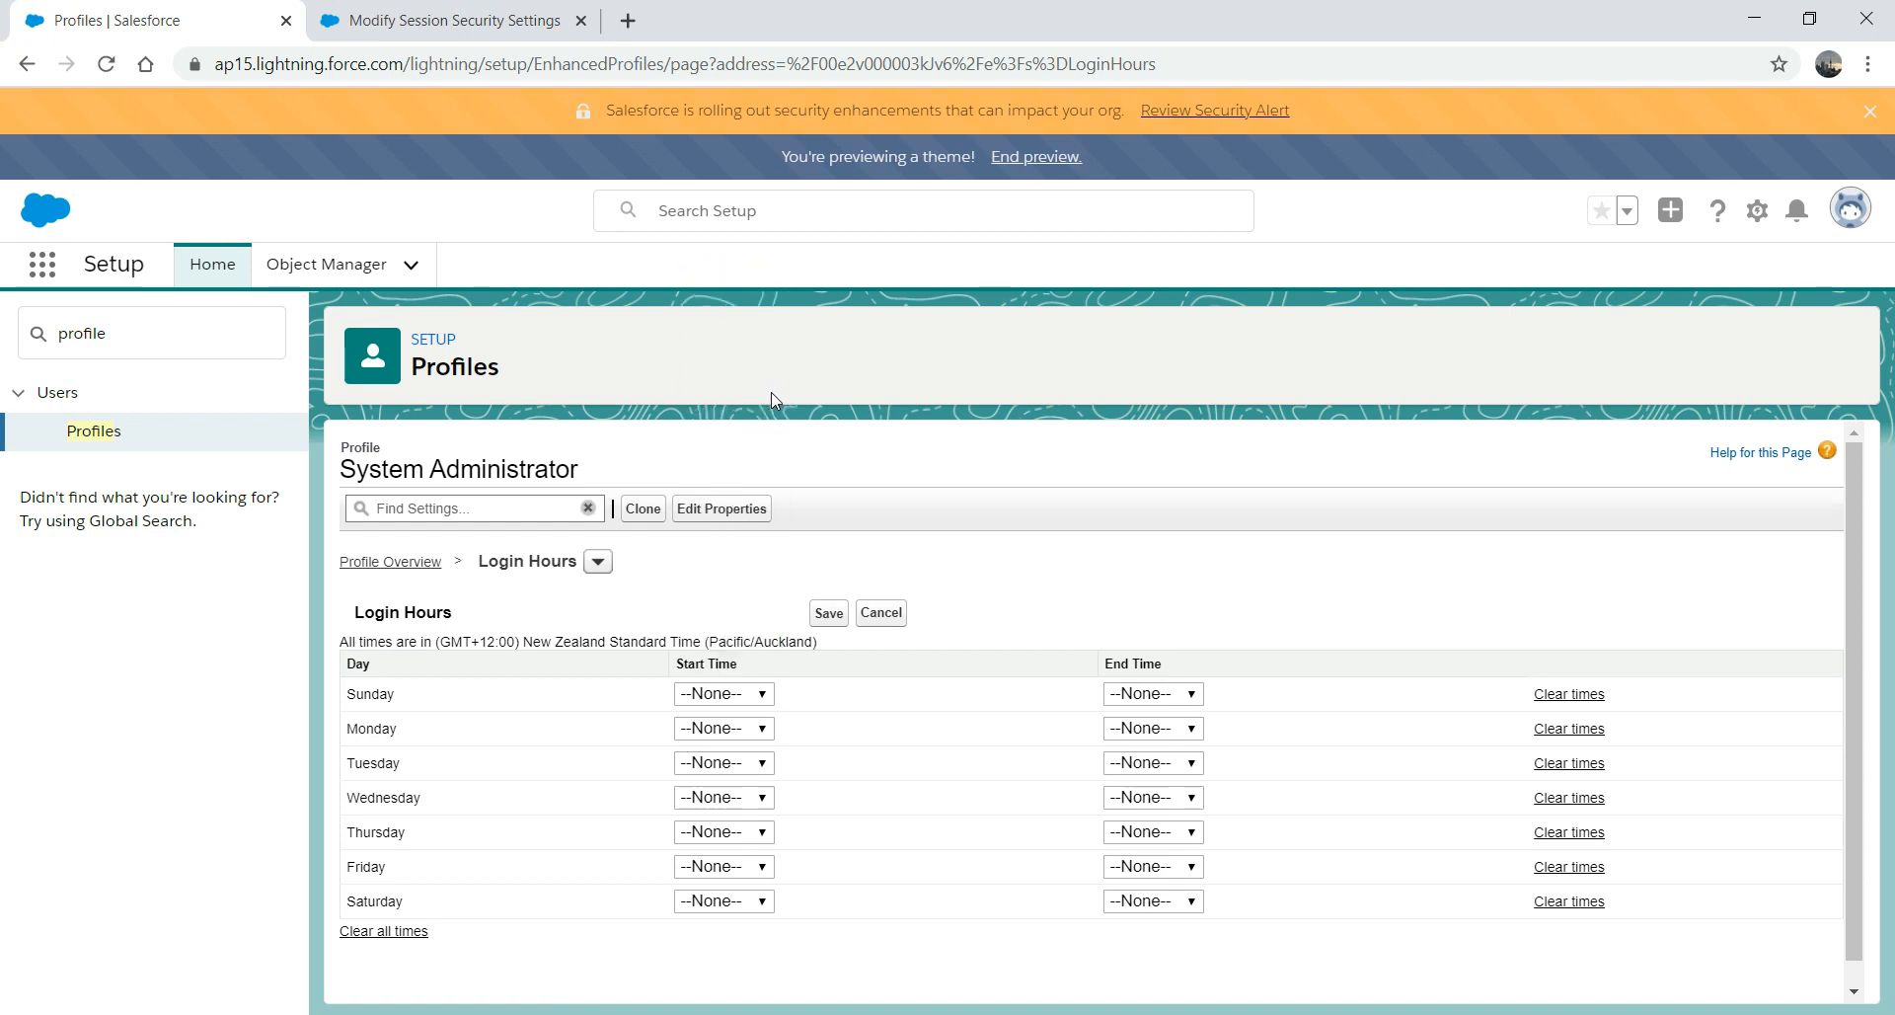
{"action": "left_click", "coordinate": [761, 693]}
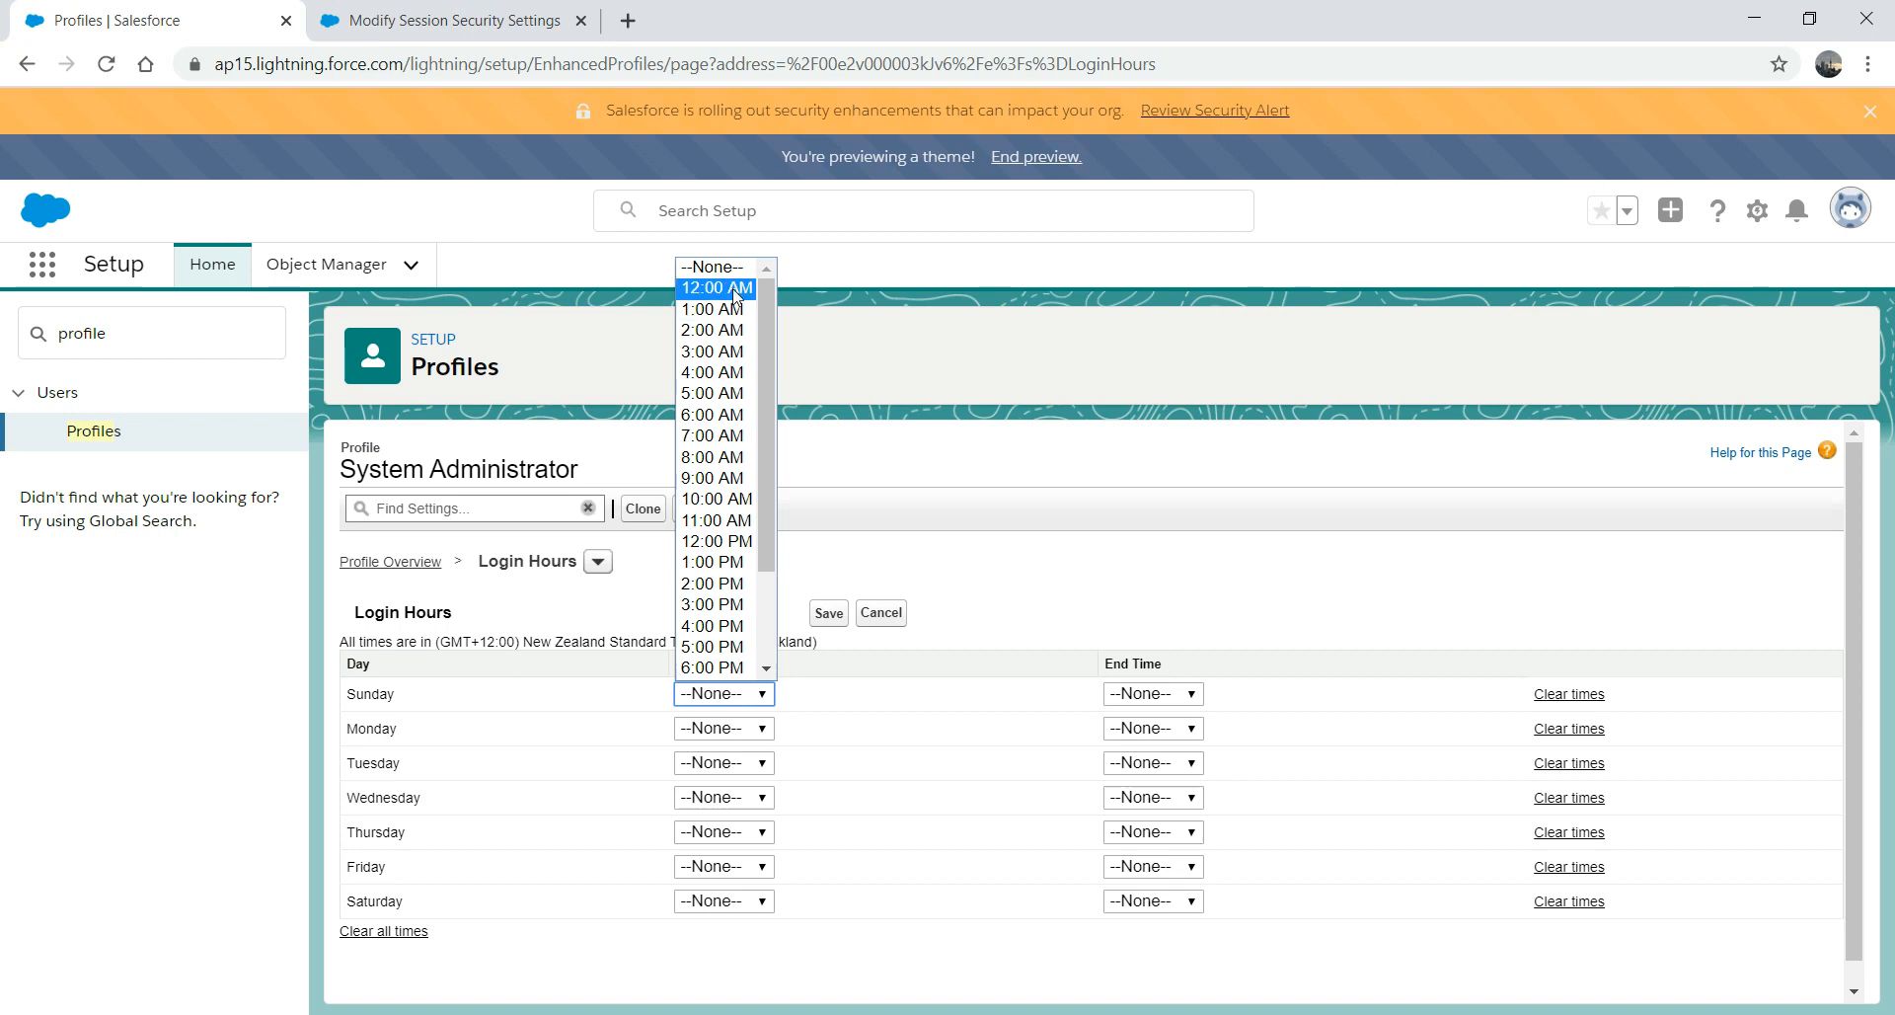
{"action": "left_click", "coordinate": [709, 459]}
{"action": "left_click", "coordinate": [1153, 699]}
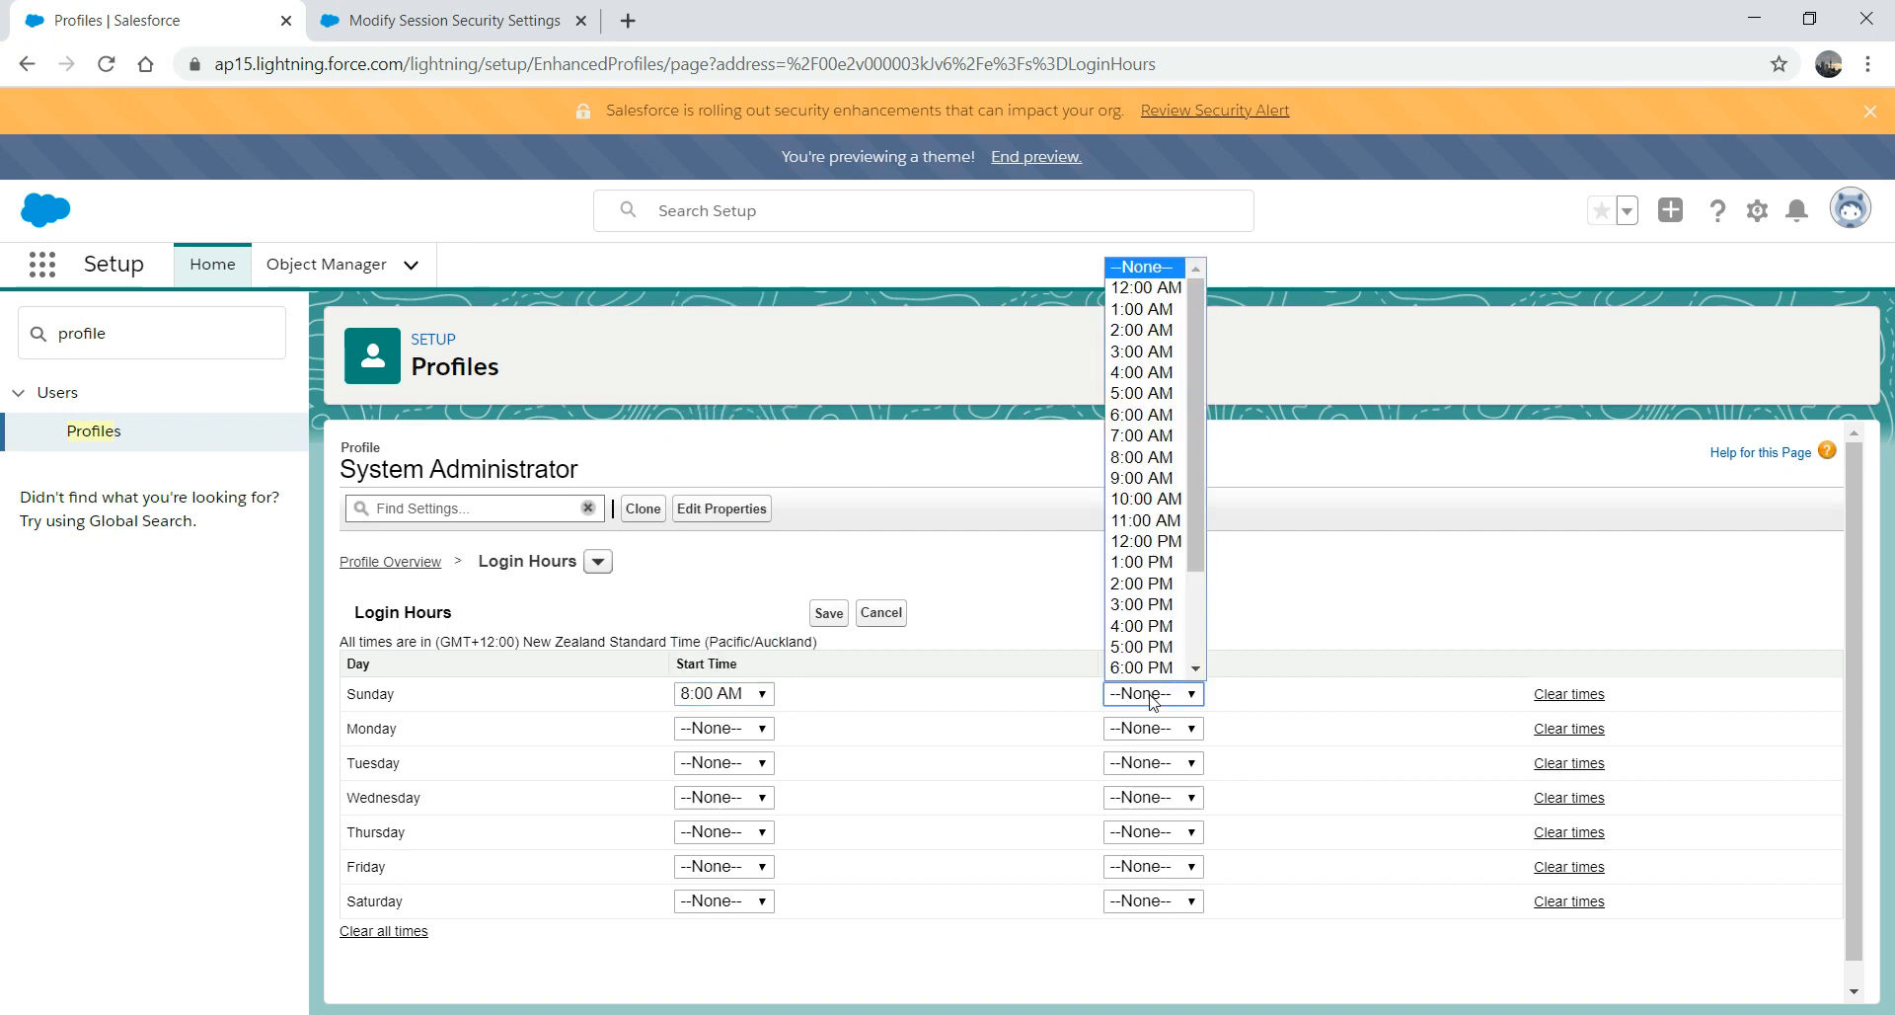
{"action": "left_click", "coordinate": [1161, 670]}
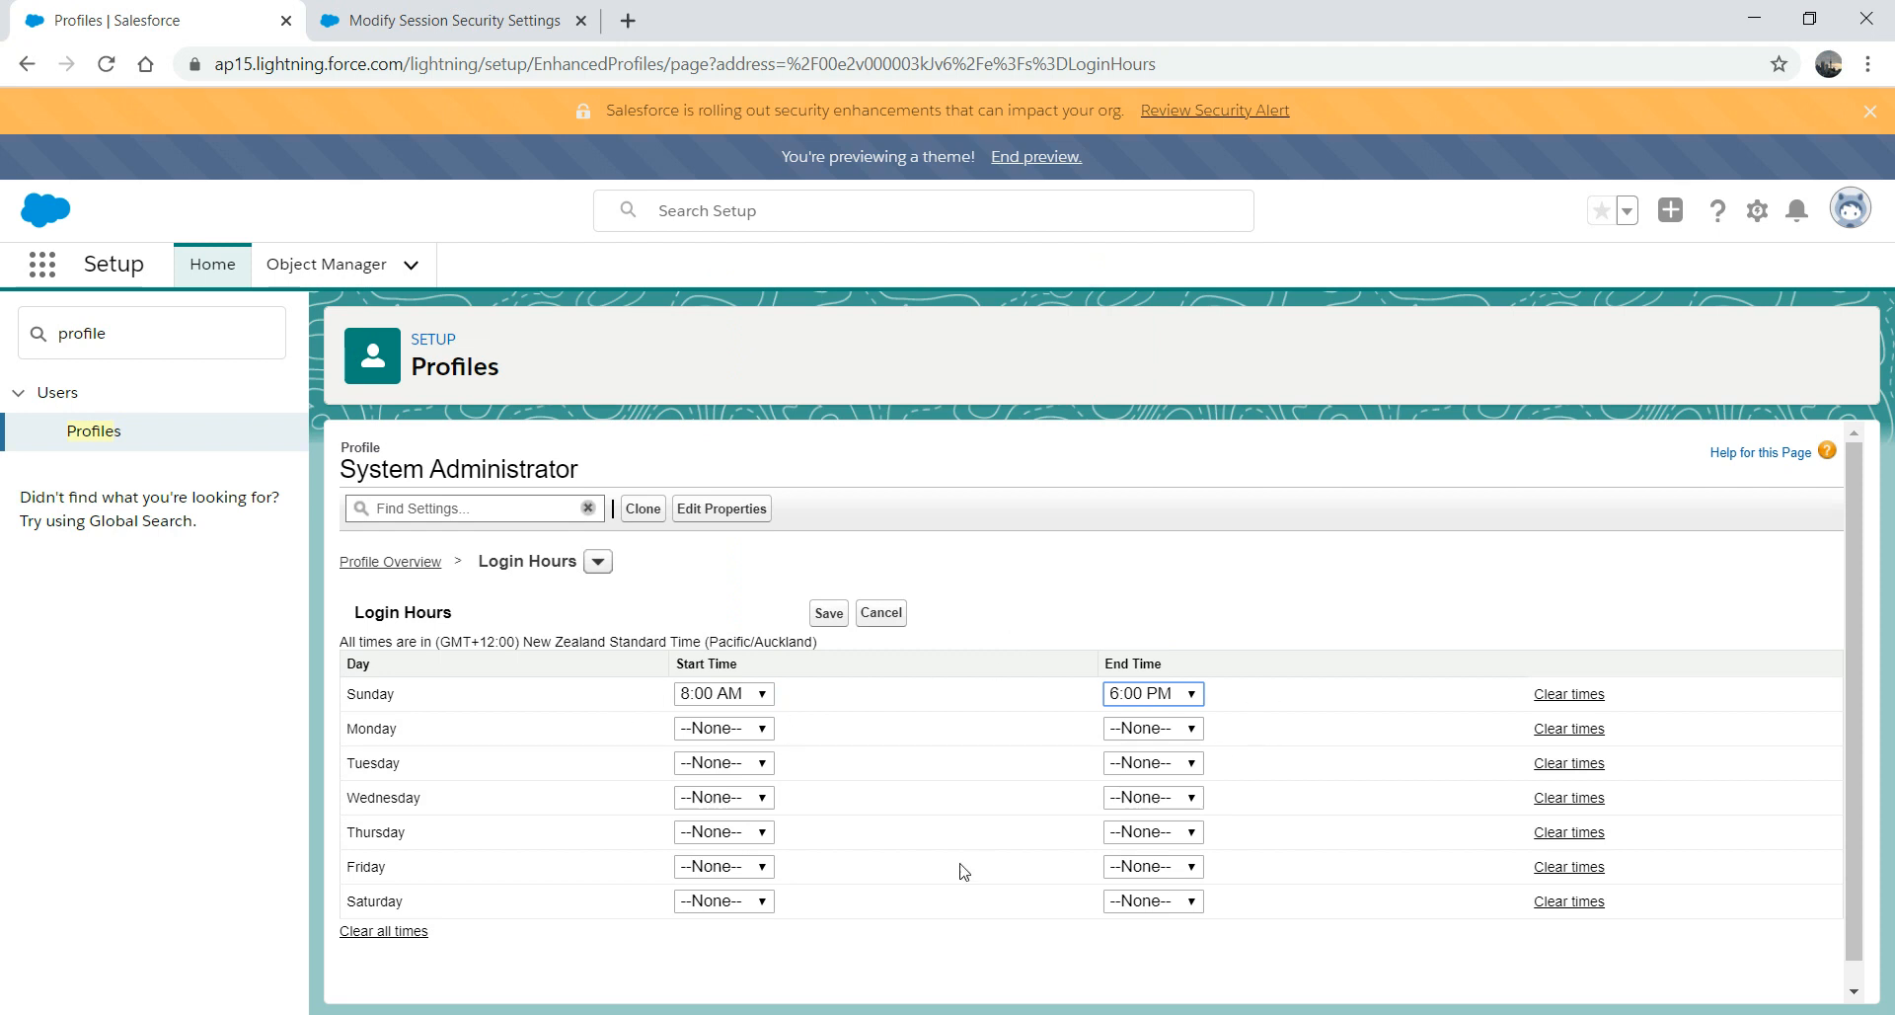
{"action": "left_click", "coordinate": [892, 620]}
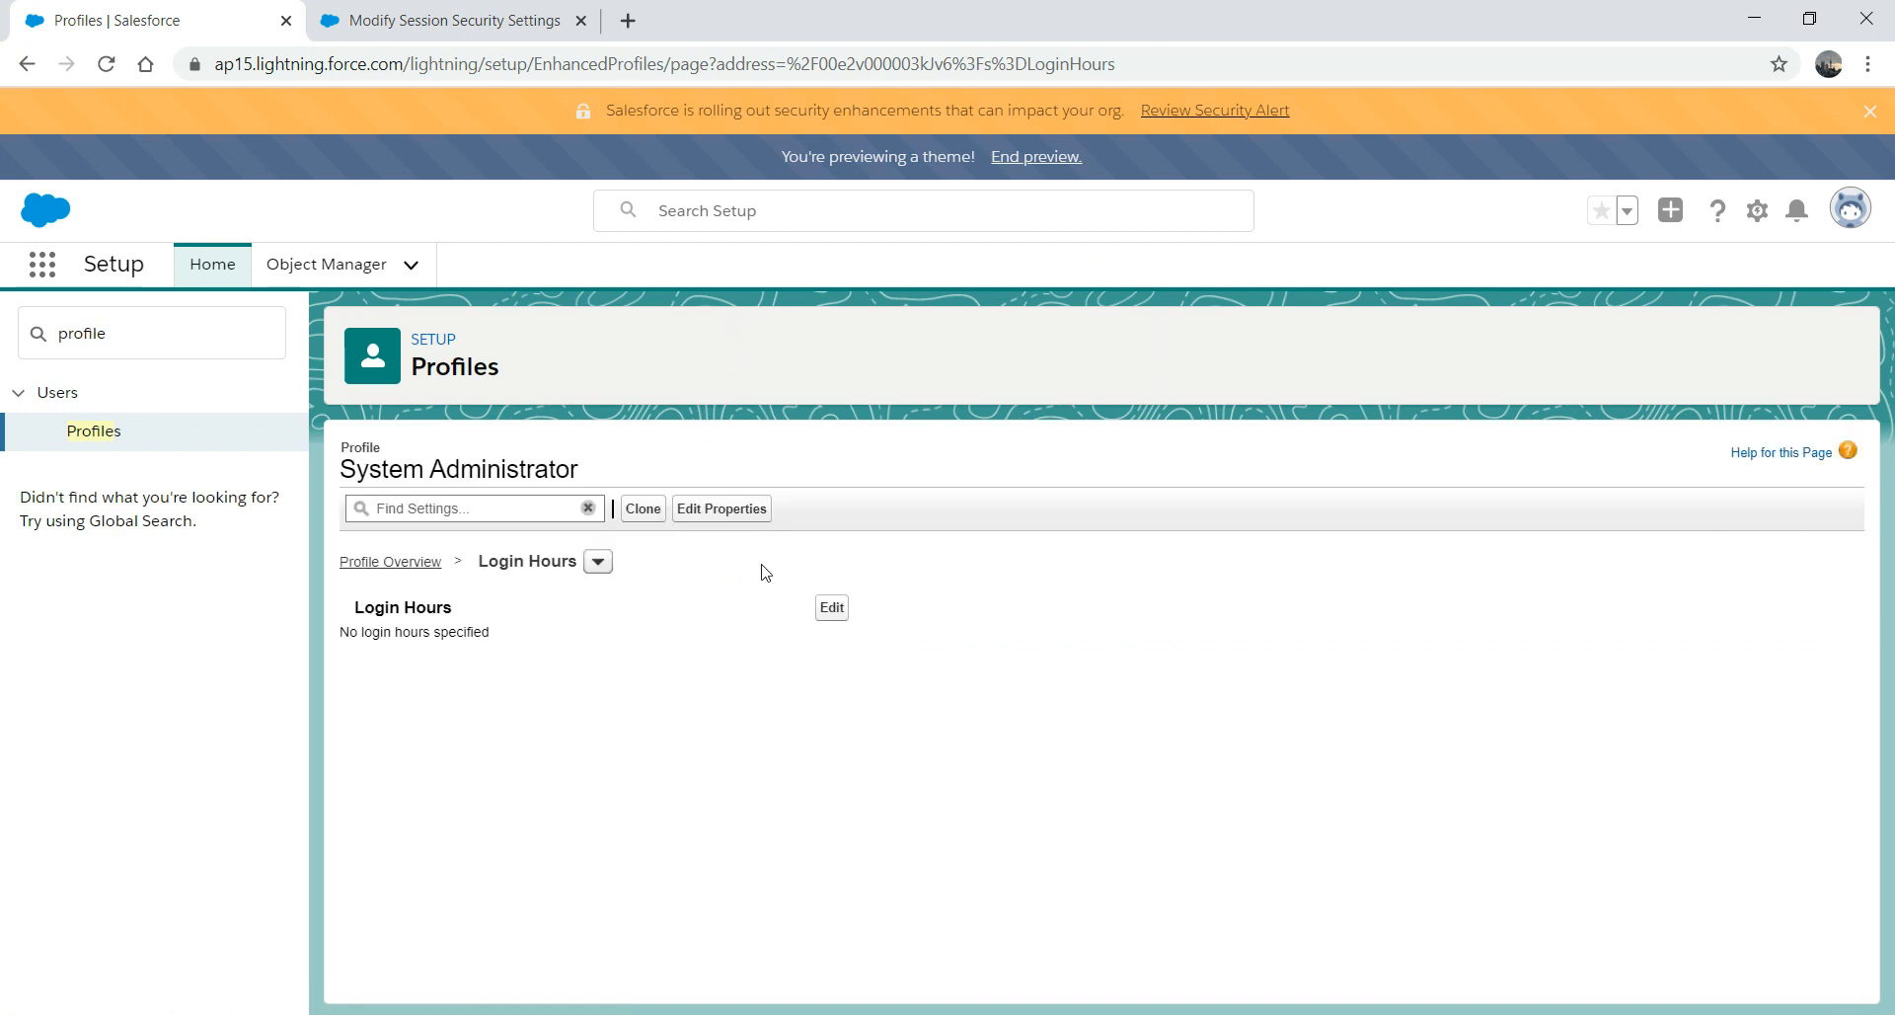
- Return to the profile overview and view the Login IP Ranges of the System Administrator profile
{"action": "left_click", "coordinate": [352, 562]}
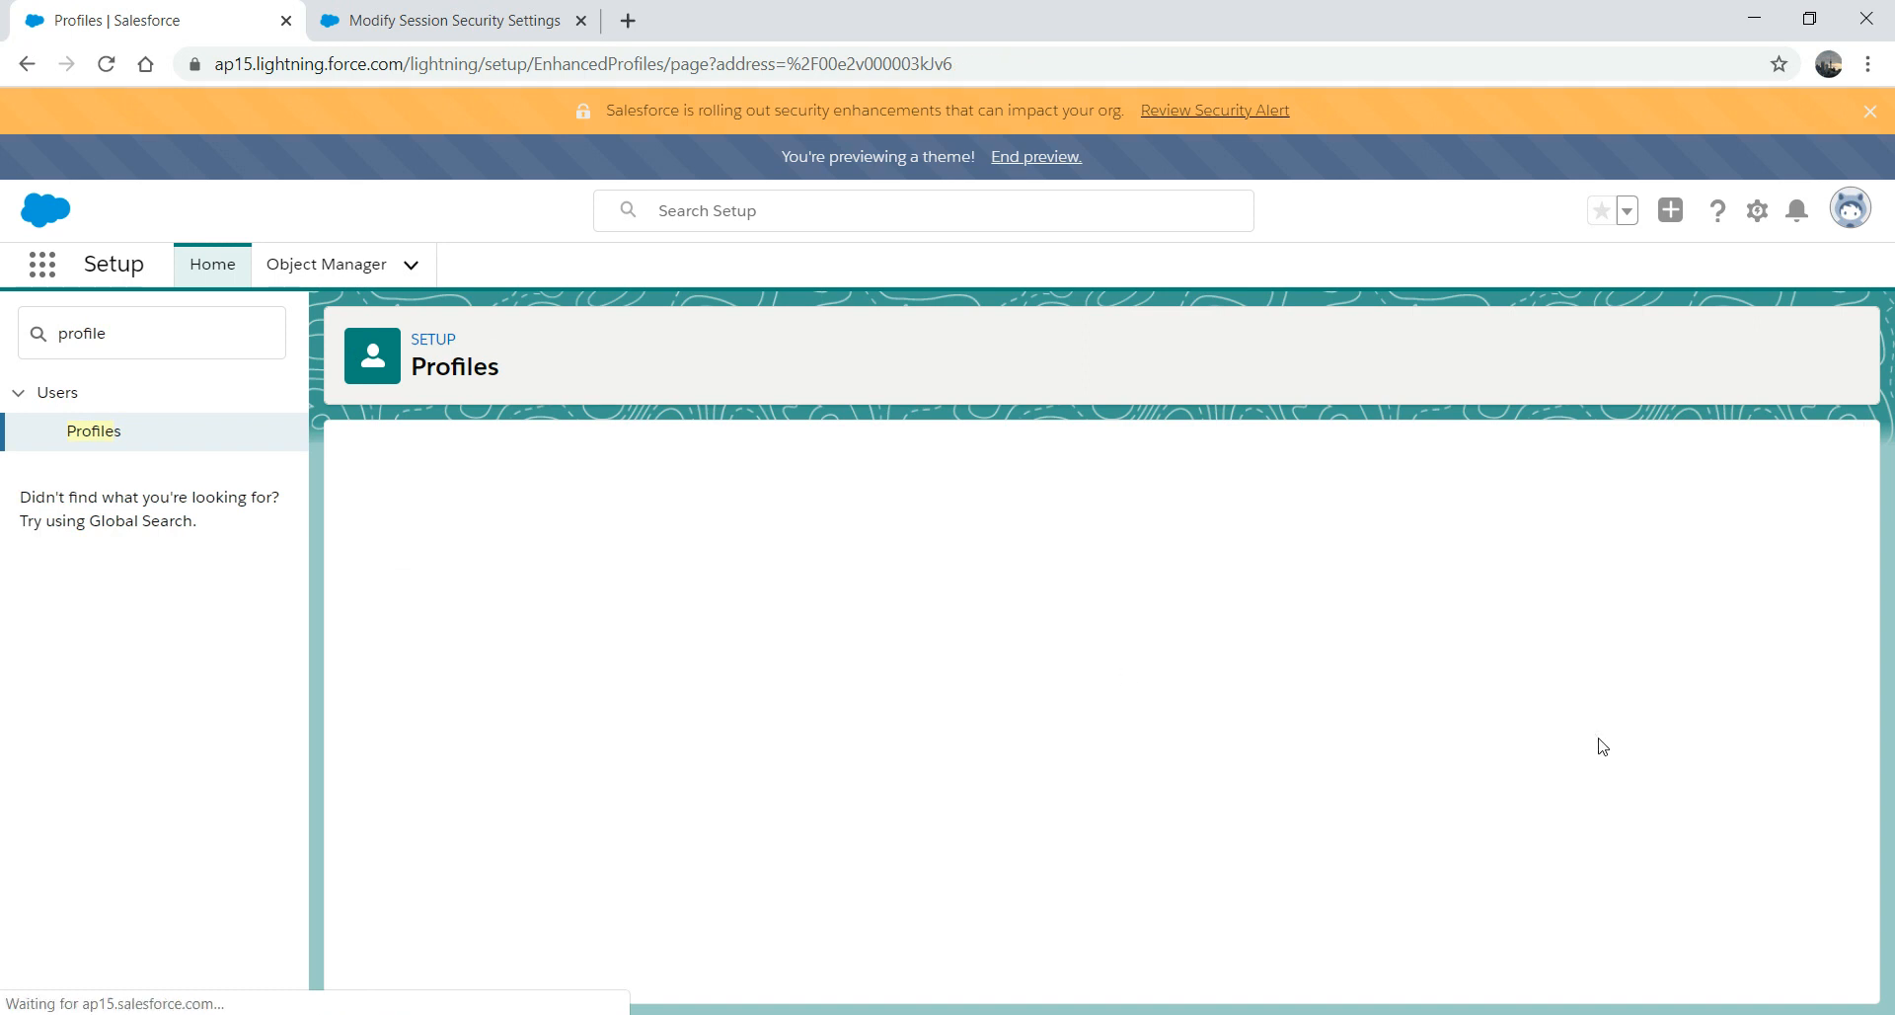
{"action": "left_click_drag", "start_coordinate": [1863, 570], "coordinate": [1822, 900]}
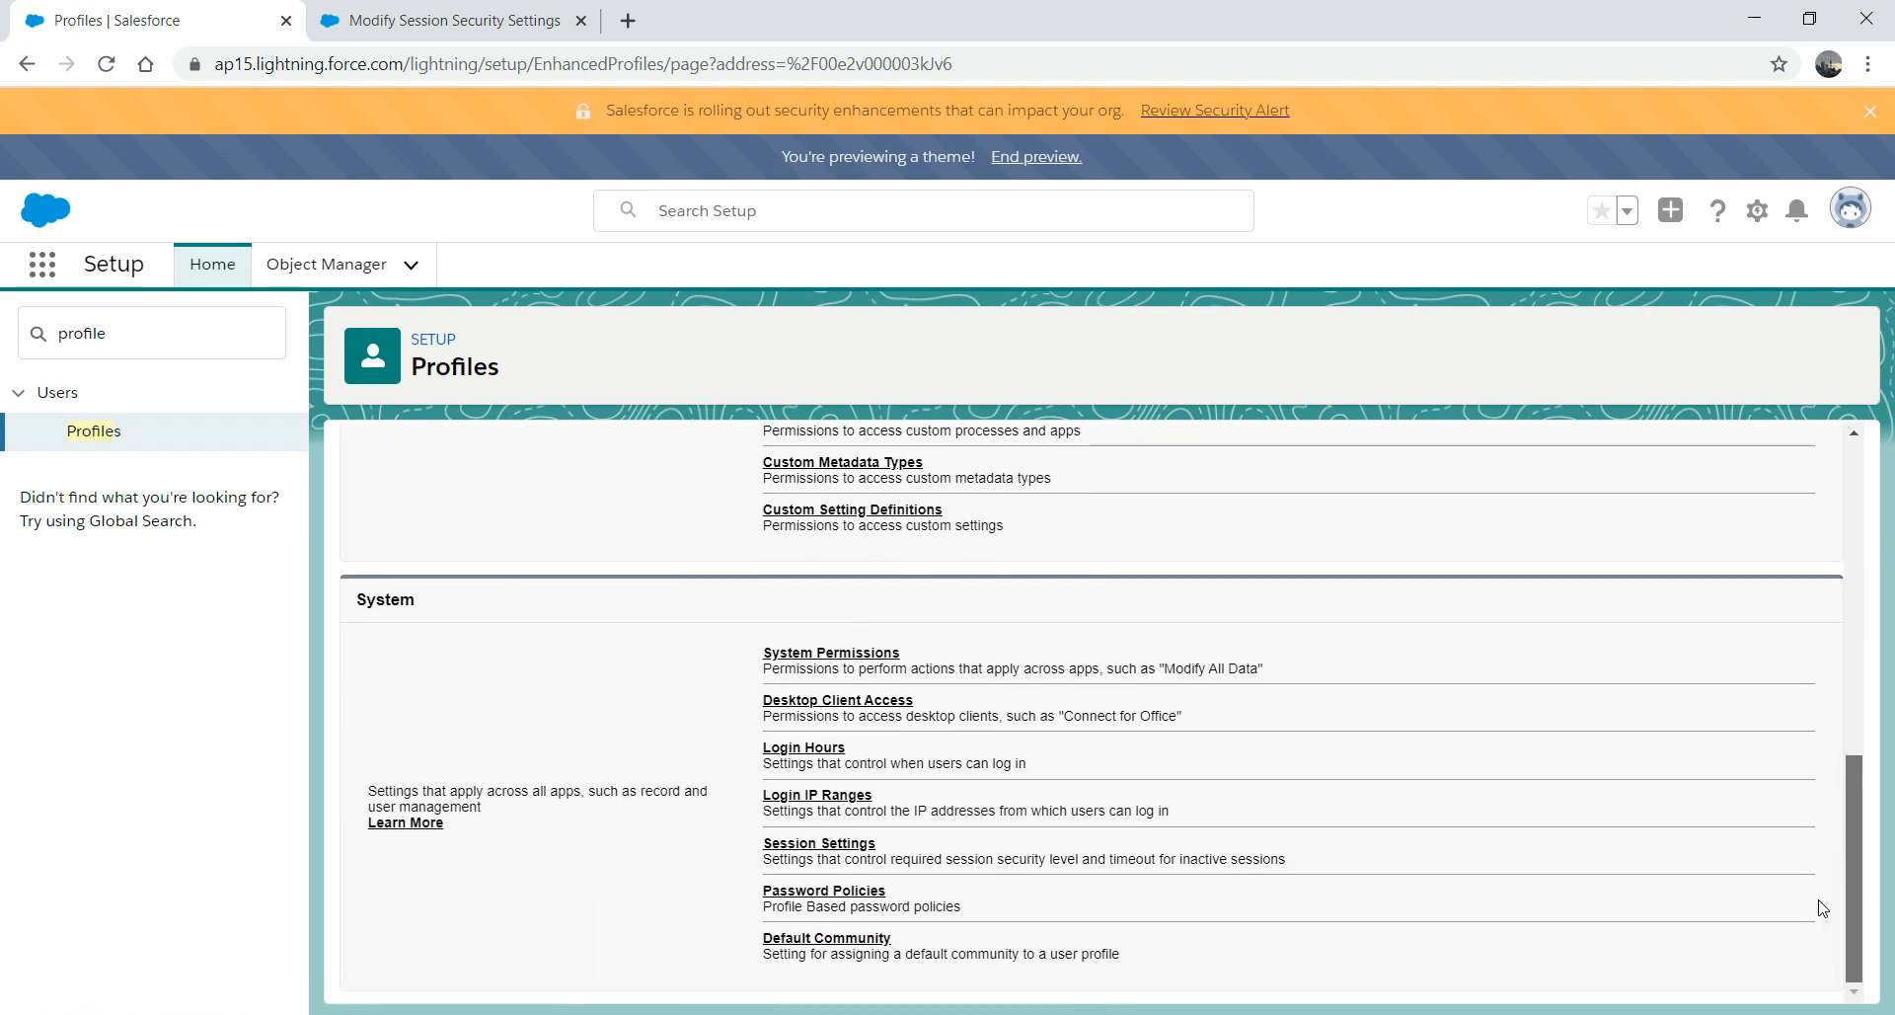
{"action": "left_click", "coordinate": [839, 798]}
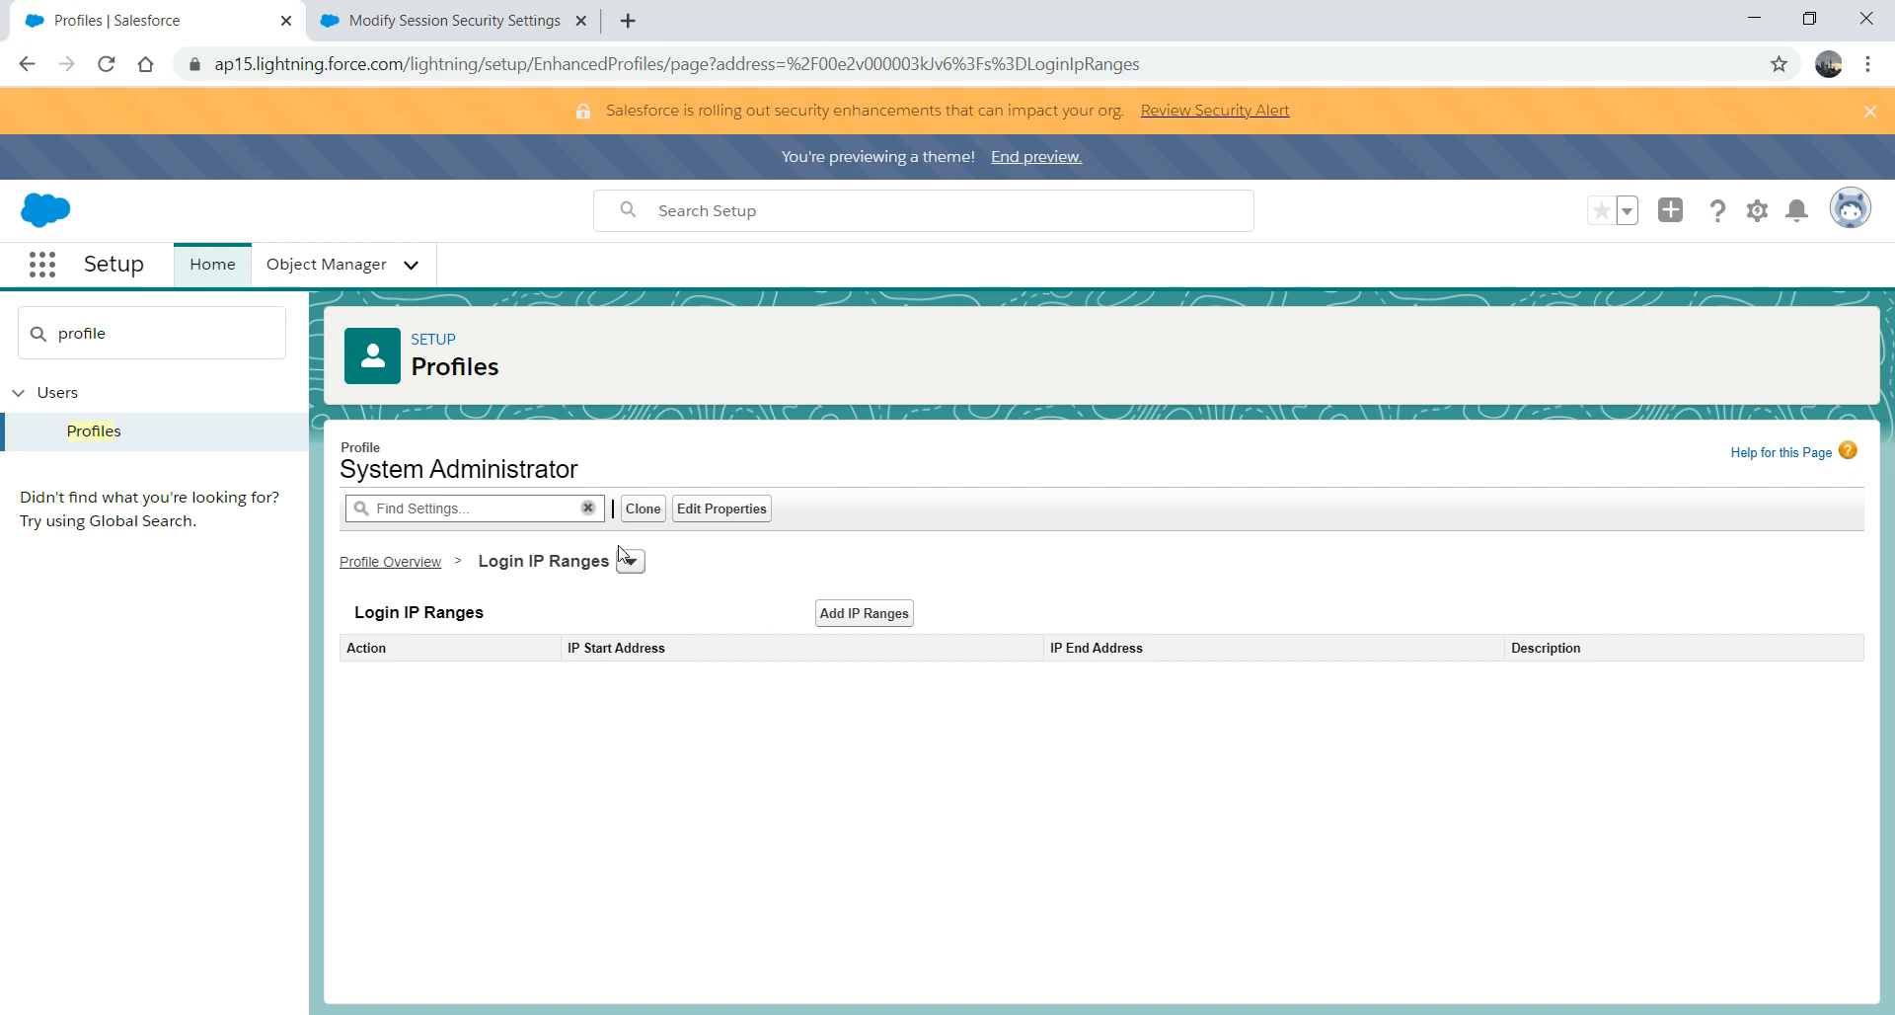
- Review the Apps and System sections on the System Administrator profile overview
{"action": "left_click", "coordinate": [367, 564]}
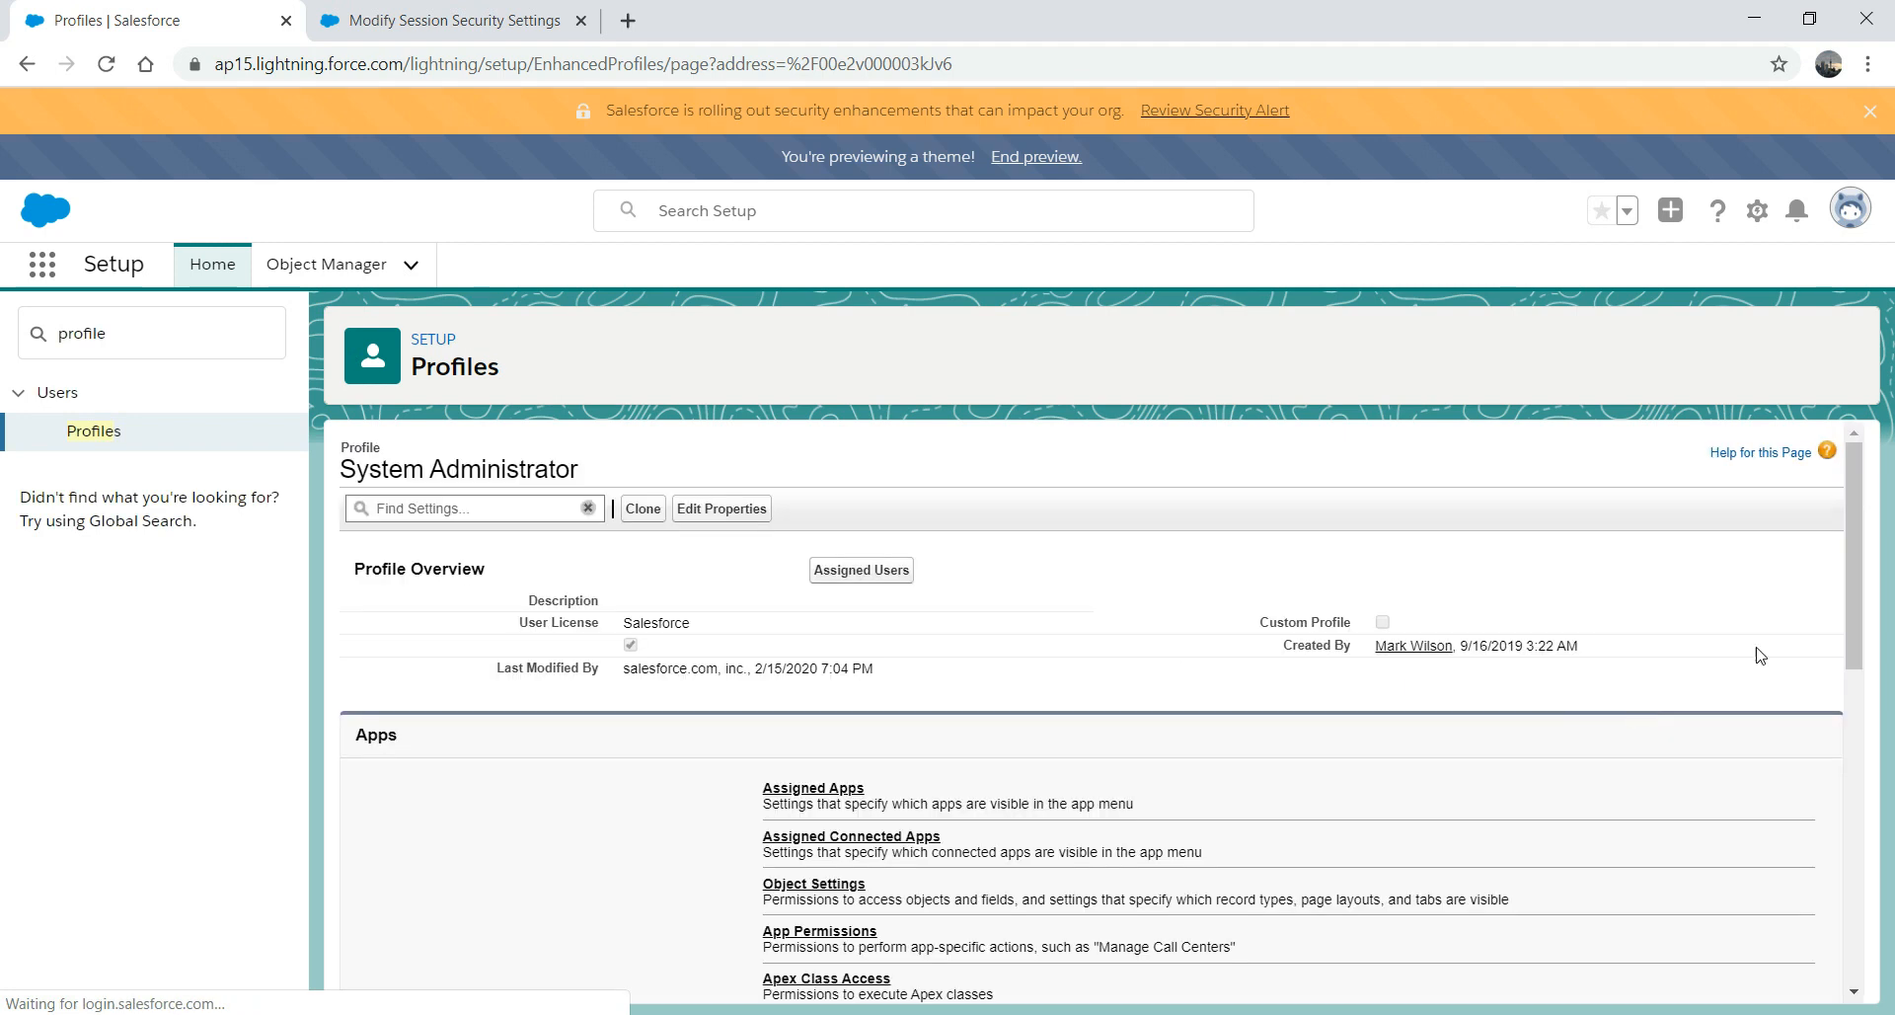
{"action": "left_click_drag", "start_coordinate": [1853, 565], "coordinate": [1843, 902]}
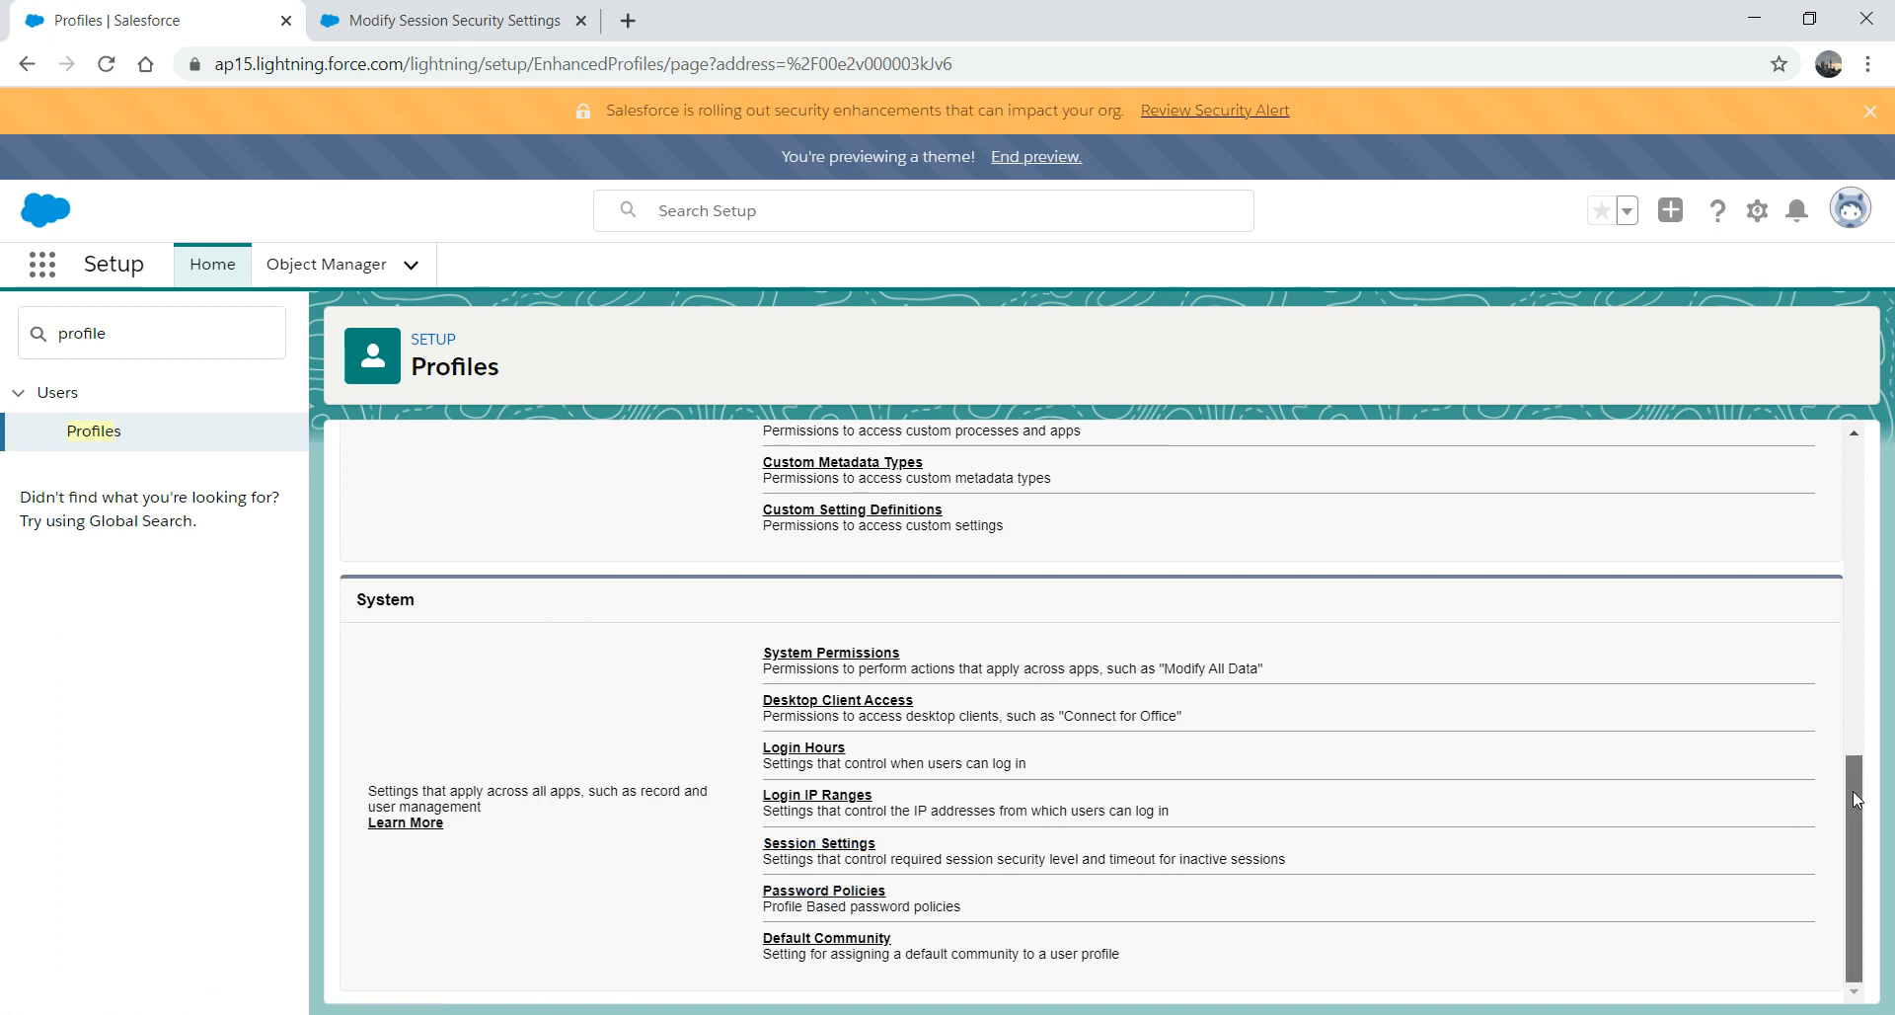
{"action": "left_click_drag", "start_coordinate": [1852, 791], "coordinate": [1851, 359]}
{"action": "mouse_move", "coordinate": [1853, 483]}
{"action": "left_mouse_down"}
{"action": "mouse_move", "coordinate": [1869, 700]}
{"action": "mouse_move", "coordinate": [1864, 488]}
{"action": "mouse_move", "coordinate": [1863, 629]}
{"action": "mouse_move", "coordinate": [1849, 508]}
{"action": "left_mouse_up"}
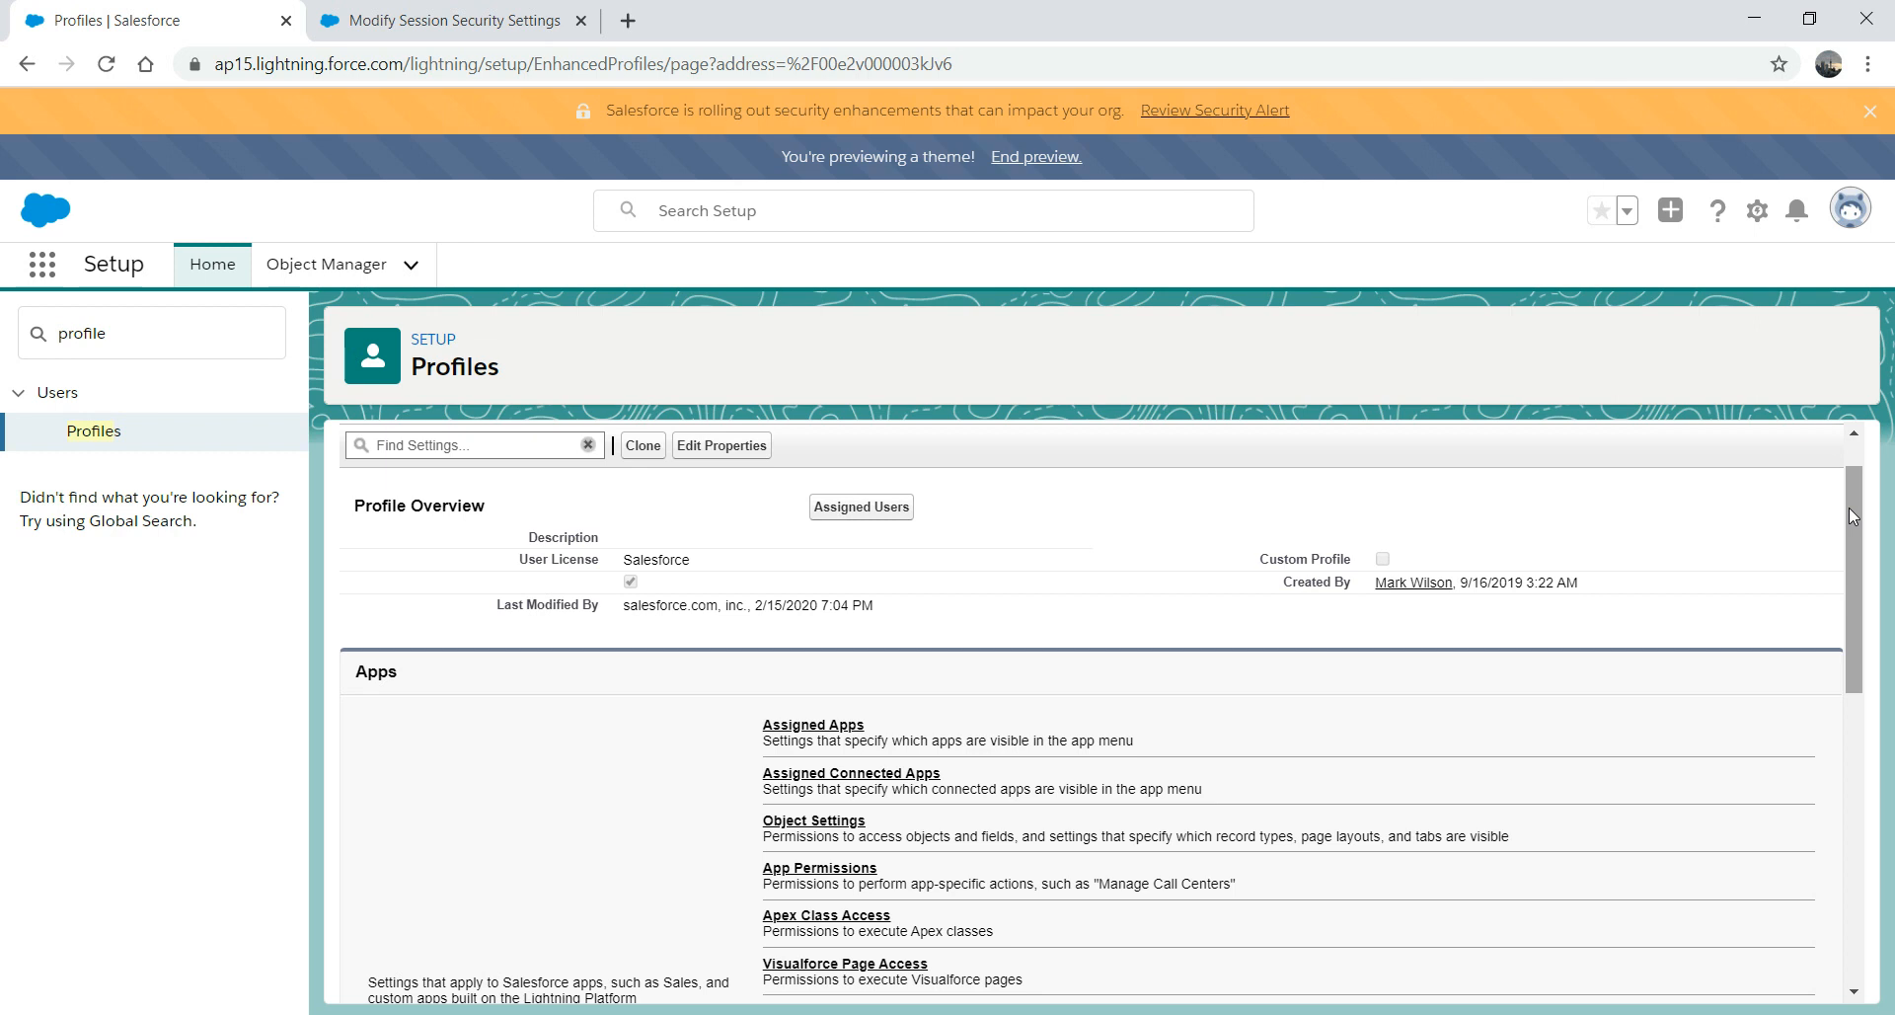
{"action": "mouse_move", "coordinate": [1849, 507]}
{"action": "left_mouse_down"}
{"action": "mouse_move", "coordinate": [1852, 642]}
{"action": "mouse_move", "coordinate": [1861, 518]}
{"action": "left_mouse_up"}
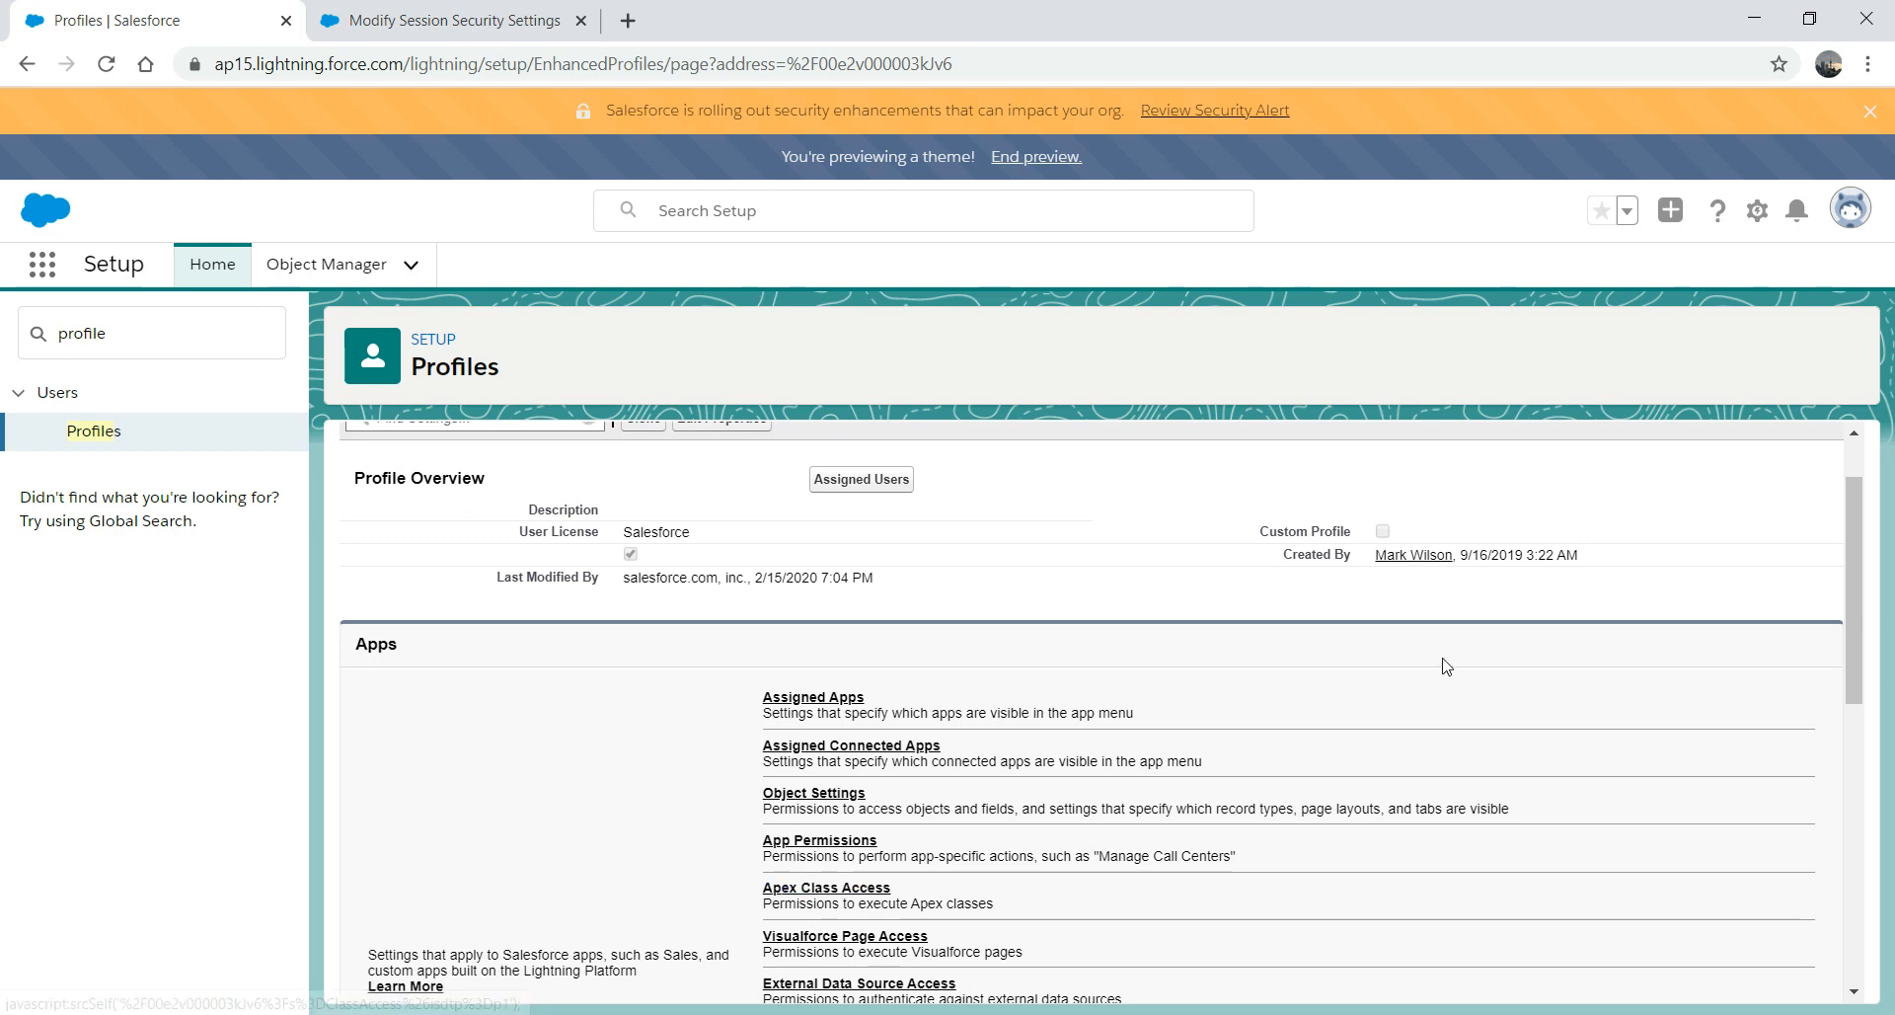
{"action": "left_click_drag", "start_coordinate": [1850, 566], "coordinate": [1878, 813]}
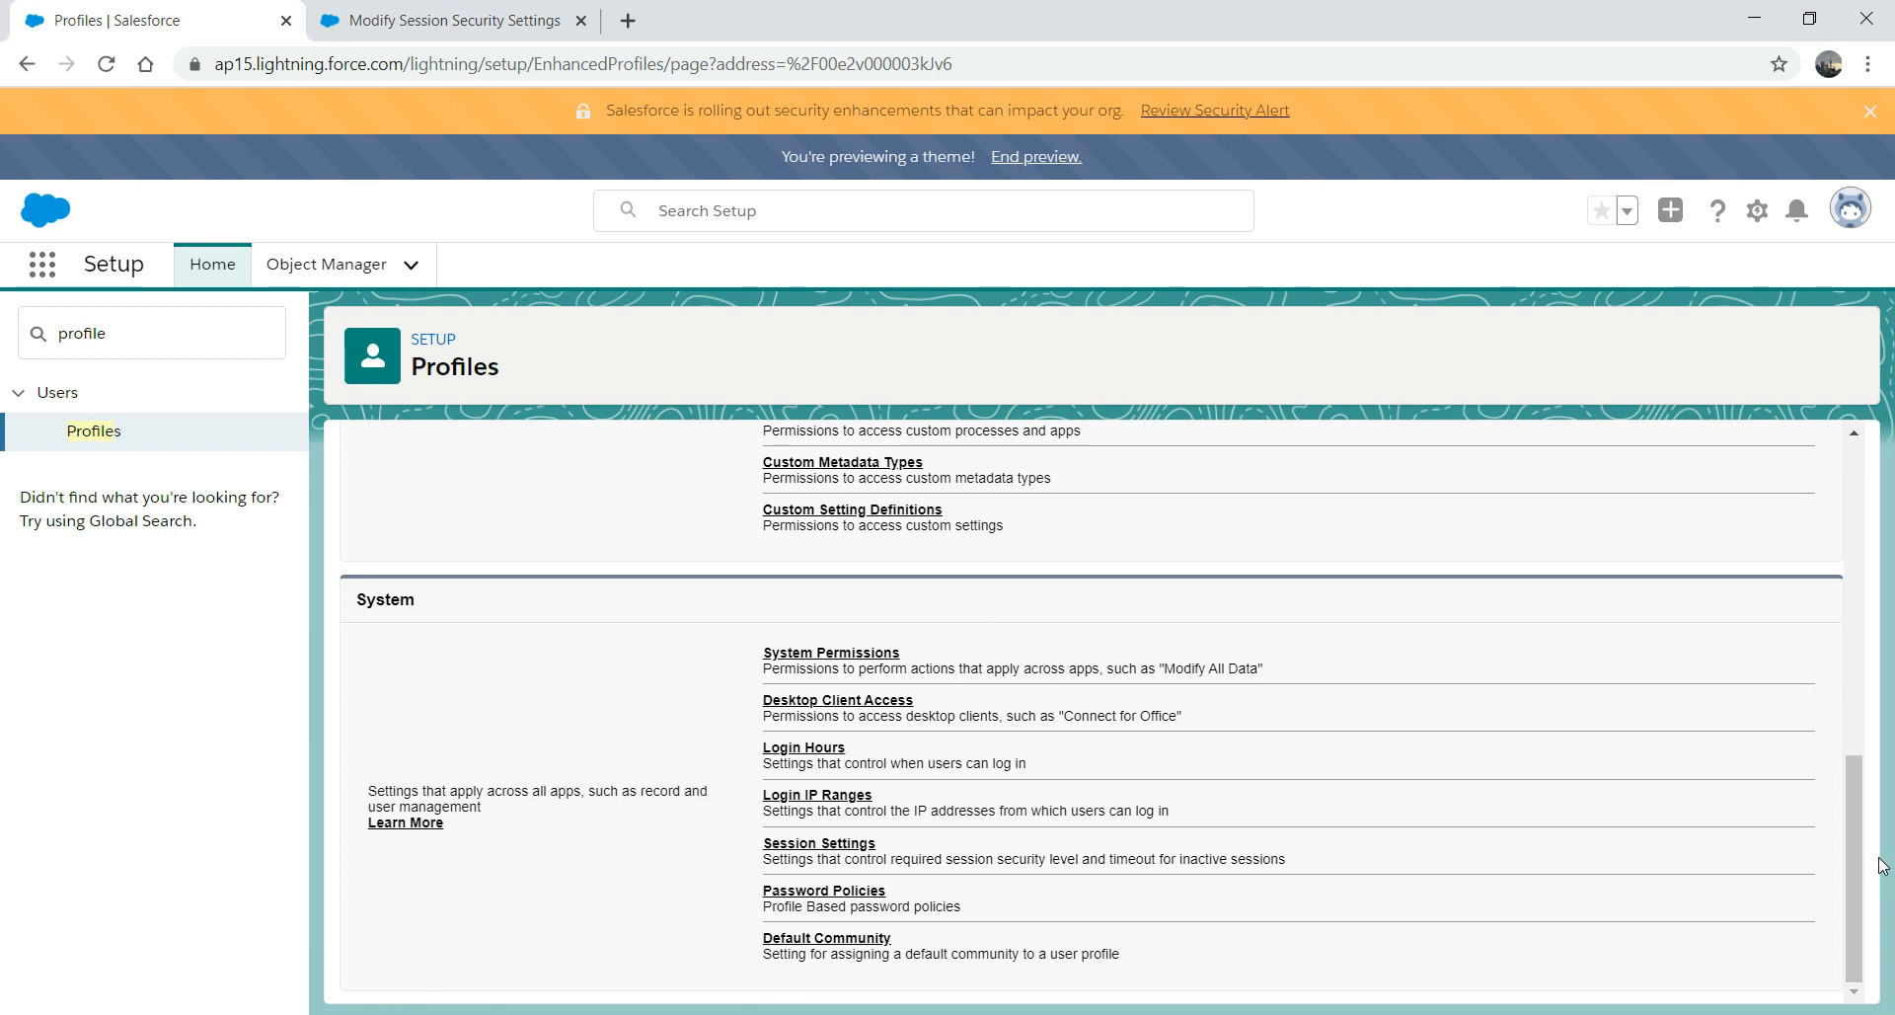
- Search Setup for "user", go to the Users list and open the test user with the Standard Platform User profile
{"action": "double_click", "coordinate": [162, 332]}
{"action": "type", "text": "user"}
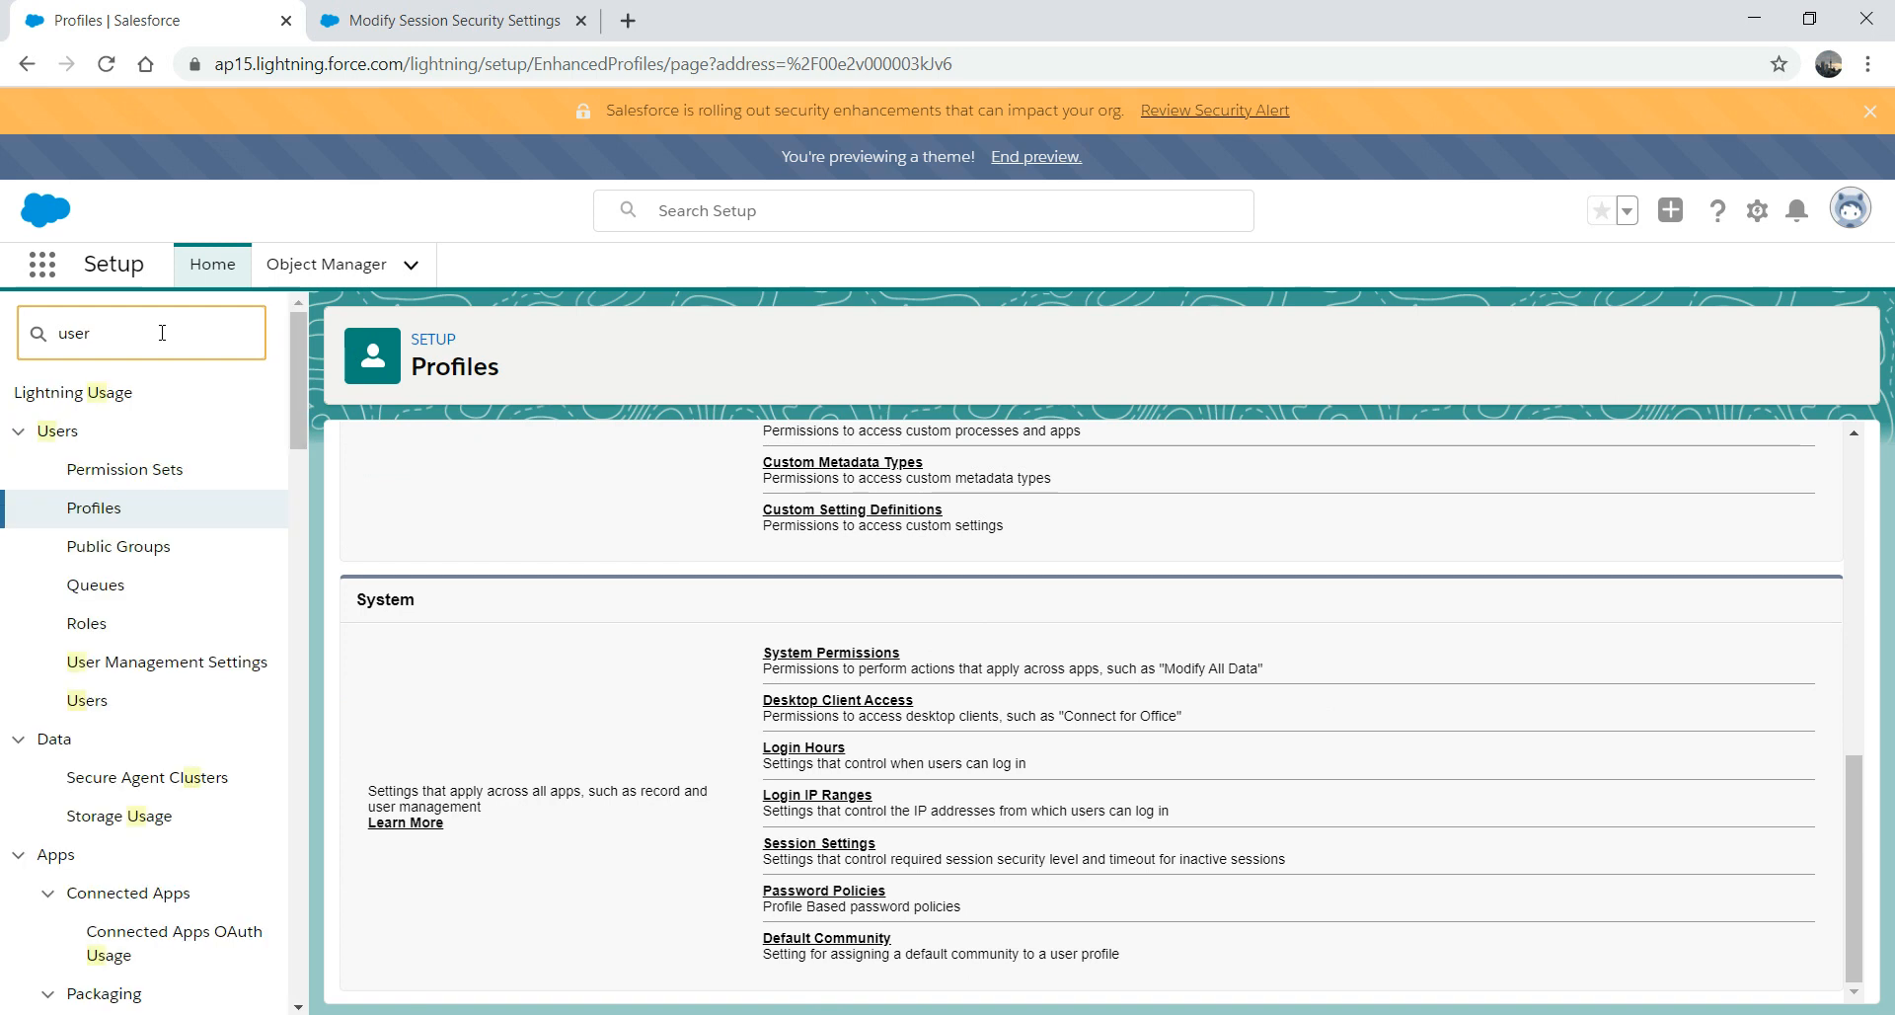
{"action": "left_click", "coordinate": [91, 663]}
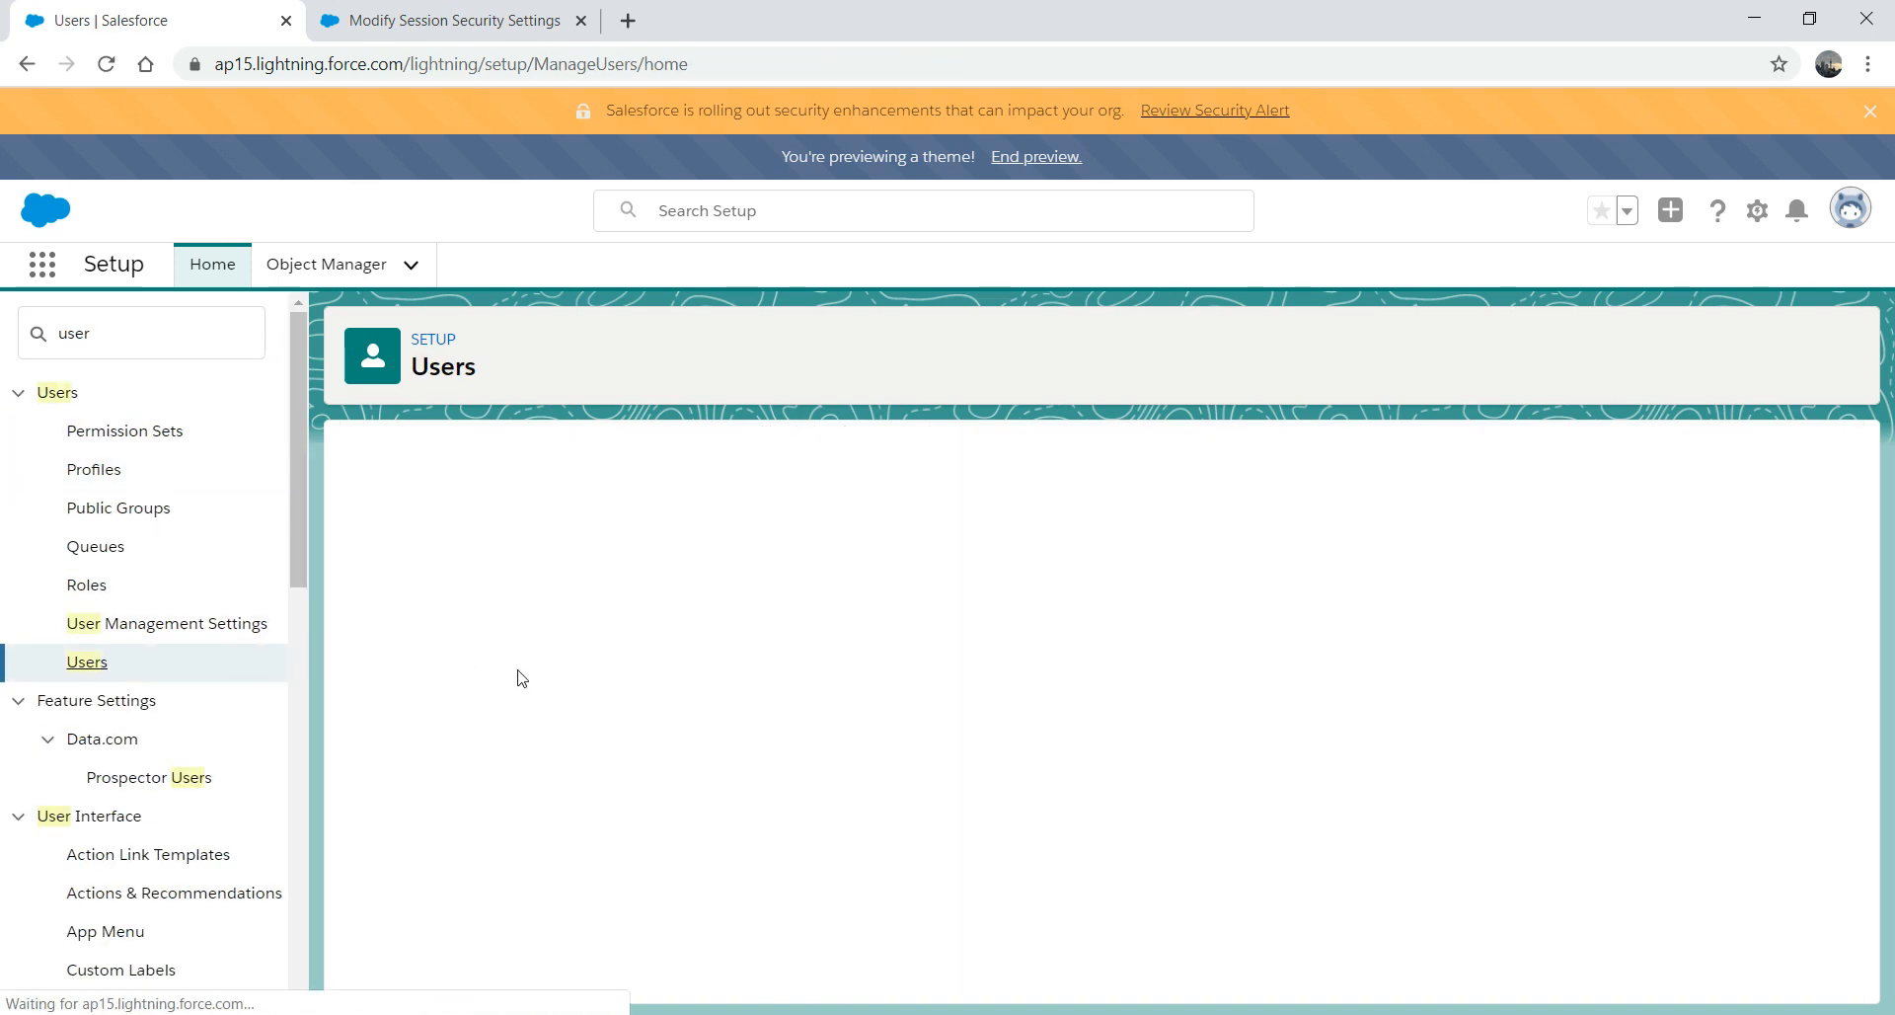
{"action": "left_click", "coordinate": [488, 741]}
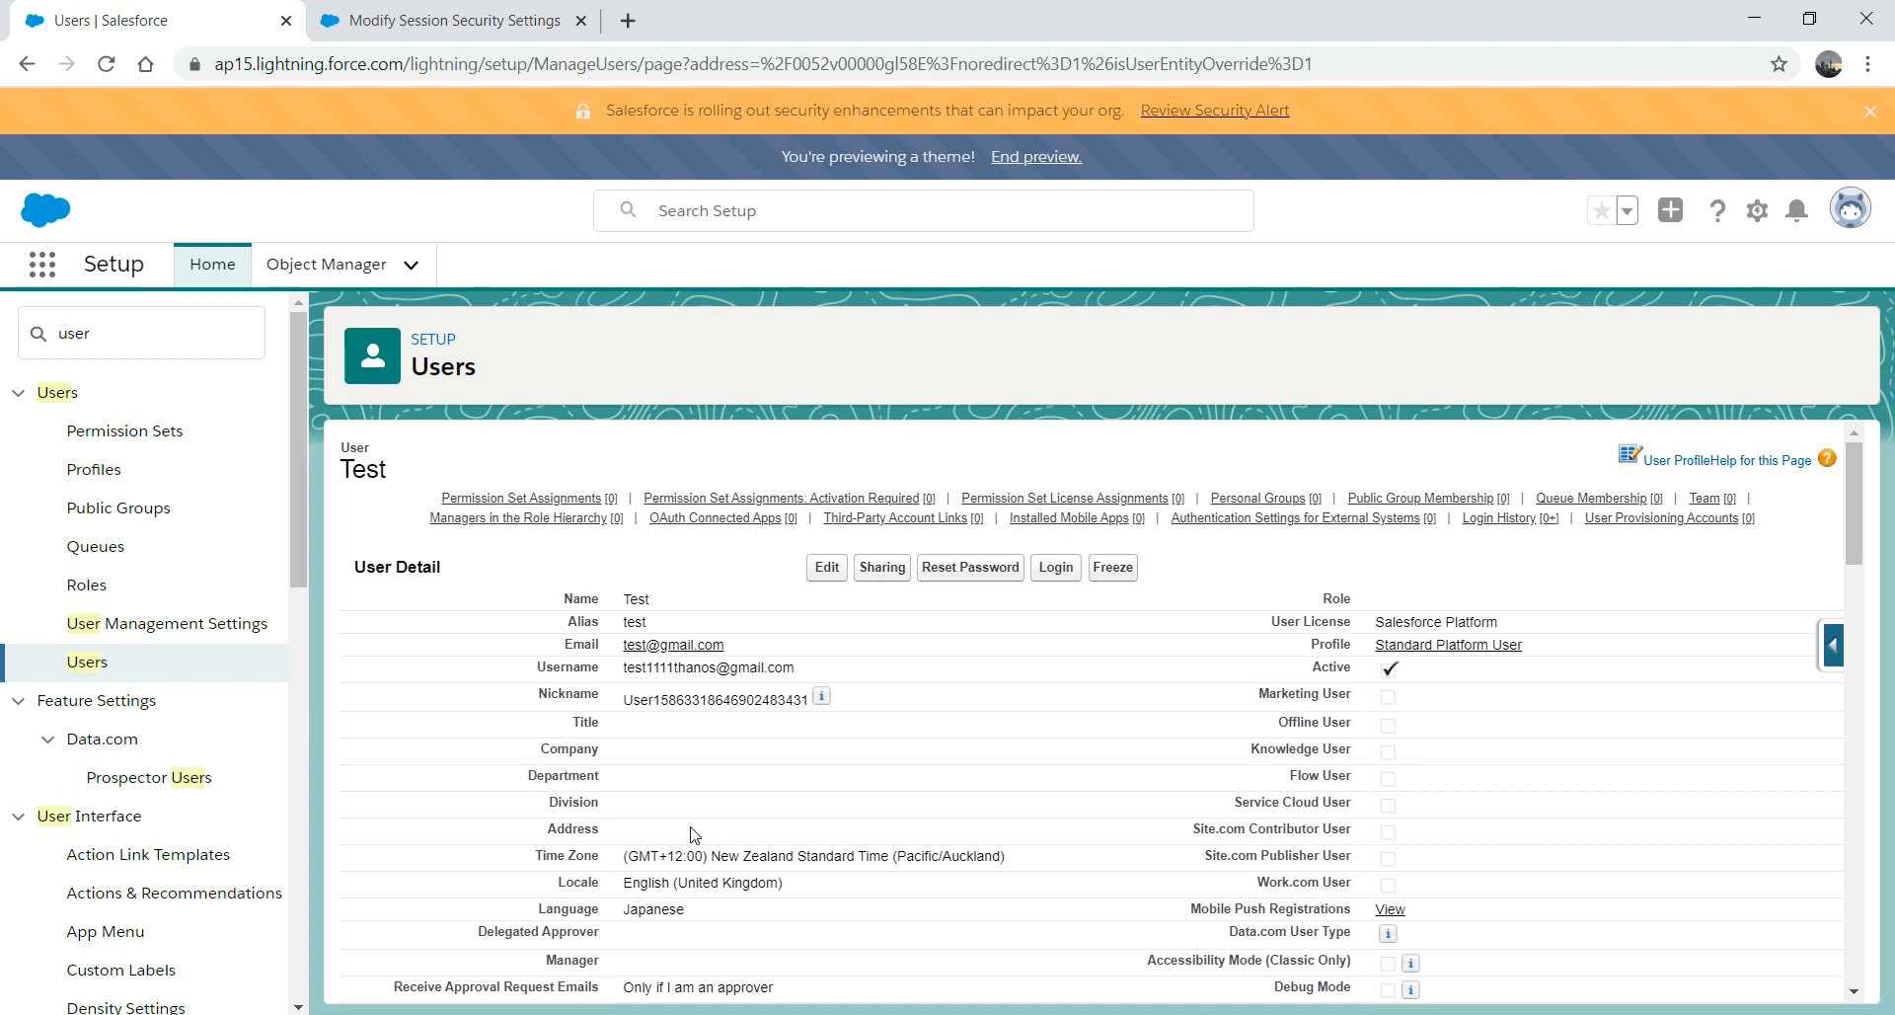
- Search Setup for "lead" and view the Lead Gen Fields, Lead Processes and Lead Settings pages
{"action": "double_click", "coordinate": [120, 330]}
{"action": "type", "text": "lead"}
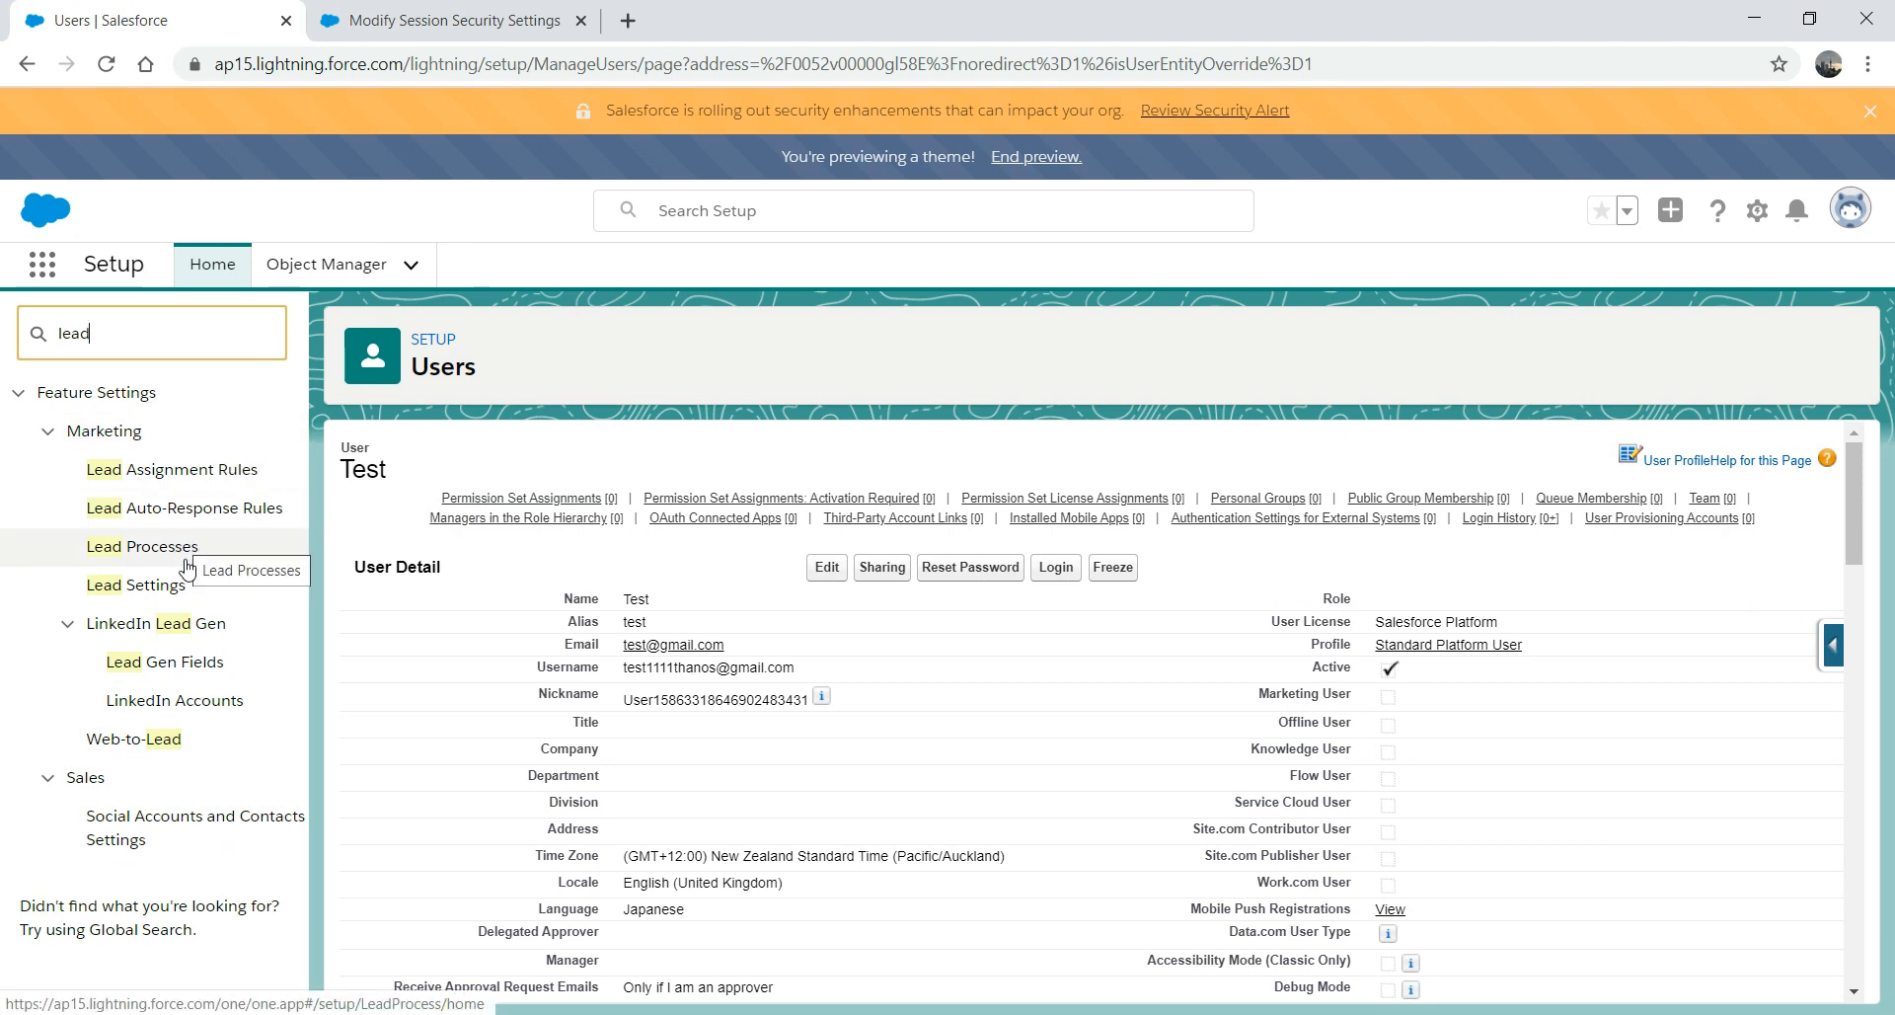
{"action": "left_click", "coordinate": [187, 662]}
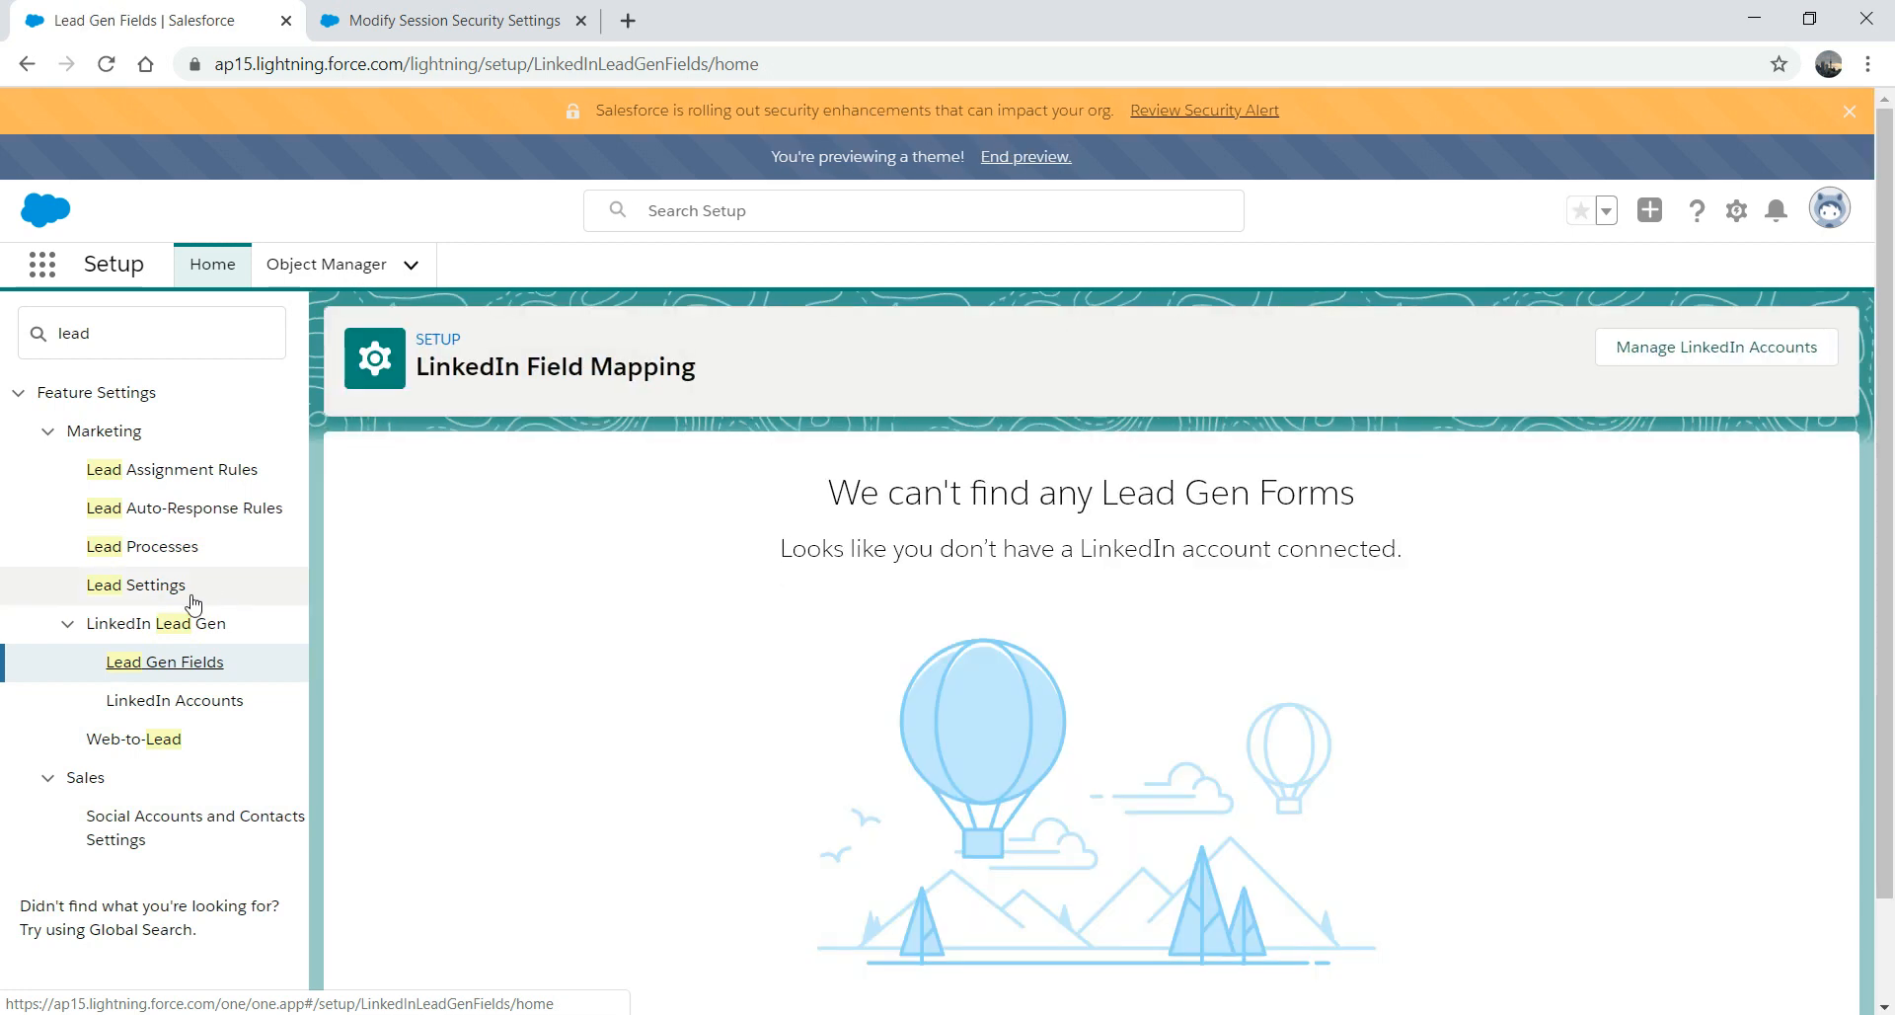
{"action": "left_click", "coordinate": [166, 558]}
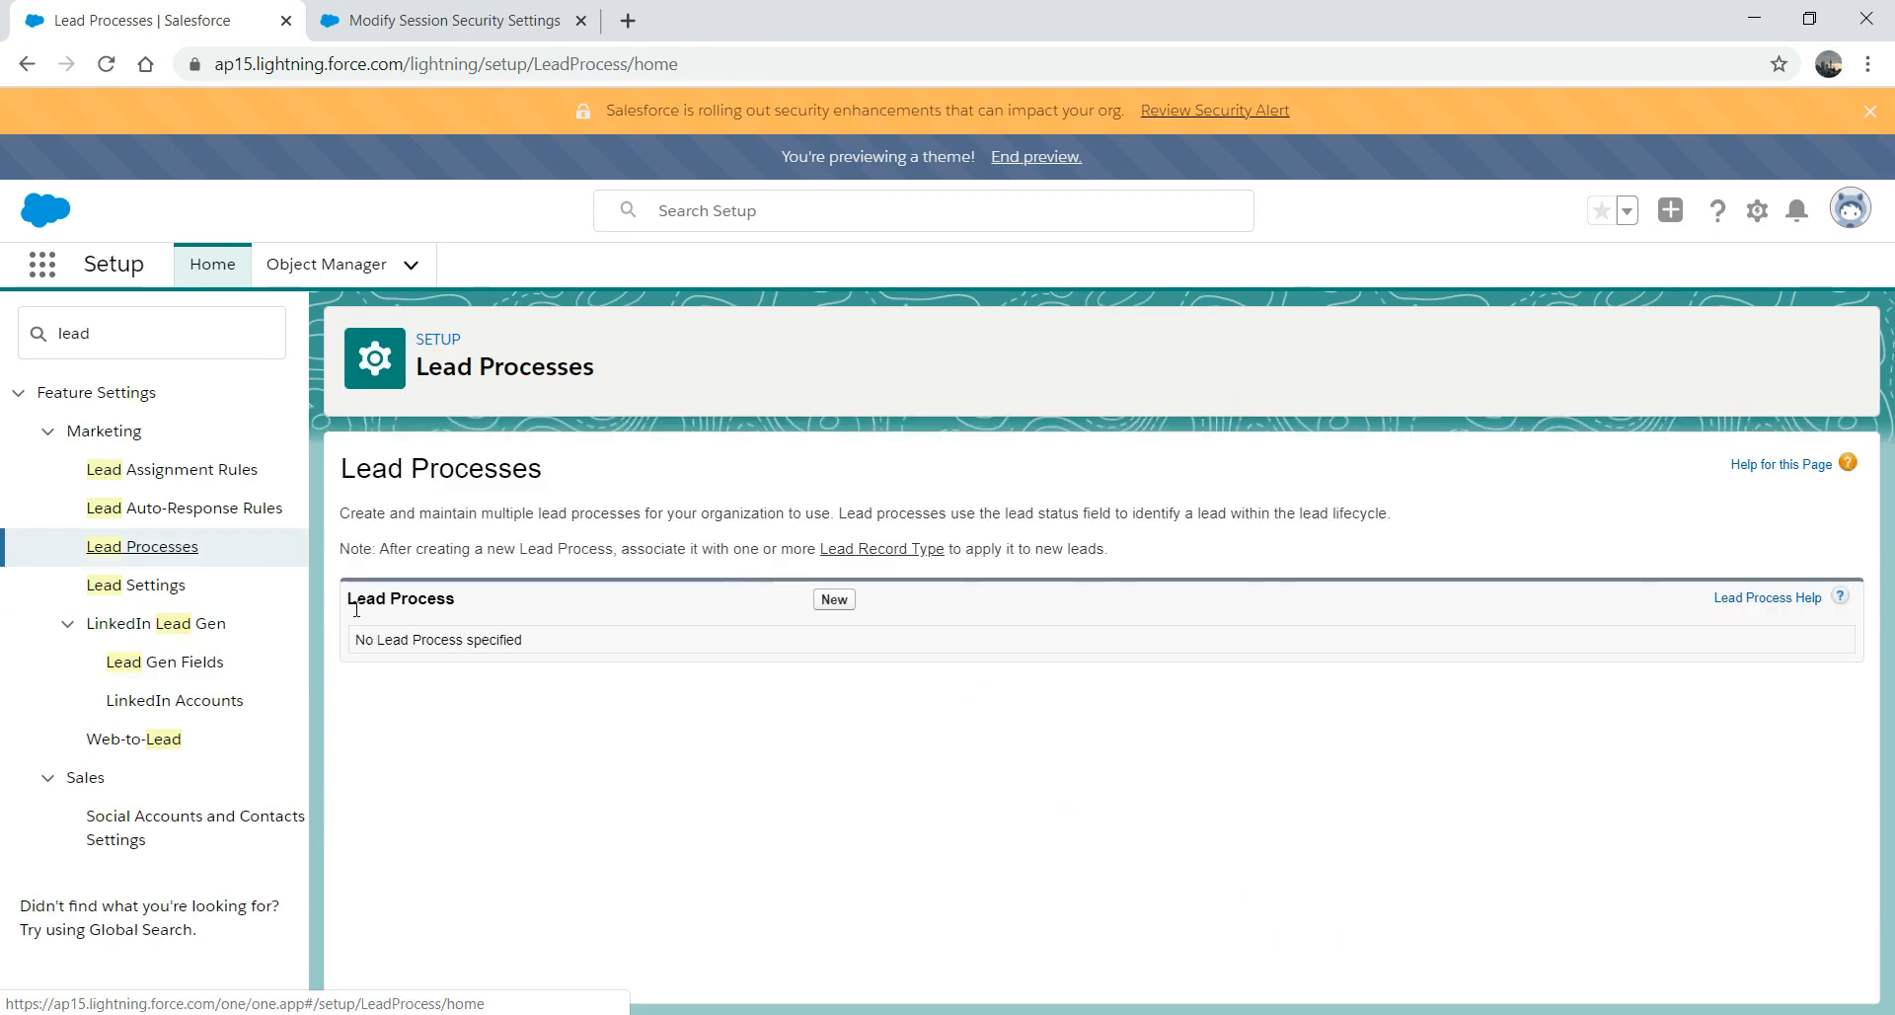
{"action": "left_click", "coordinate": [168, 585]}
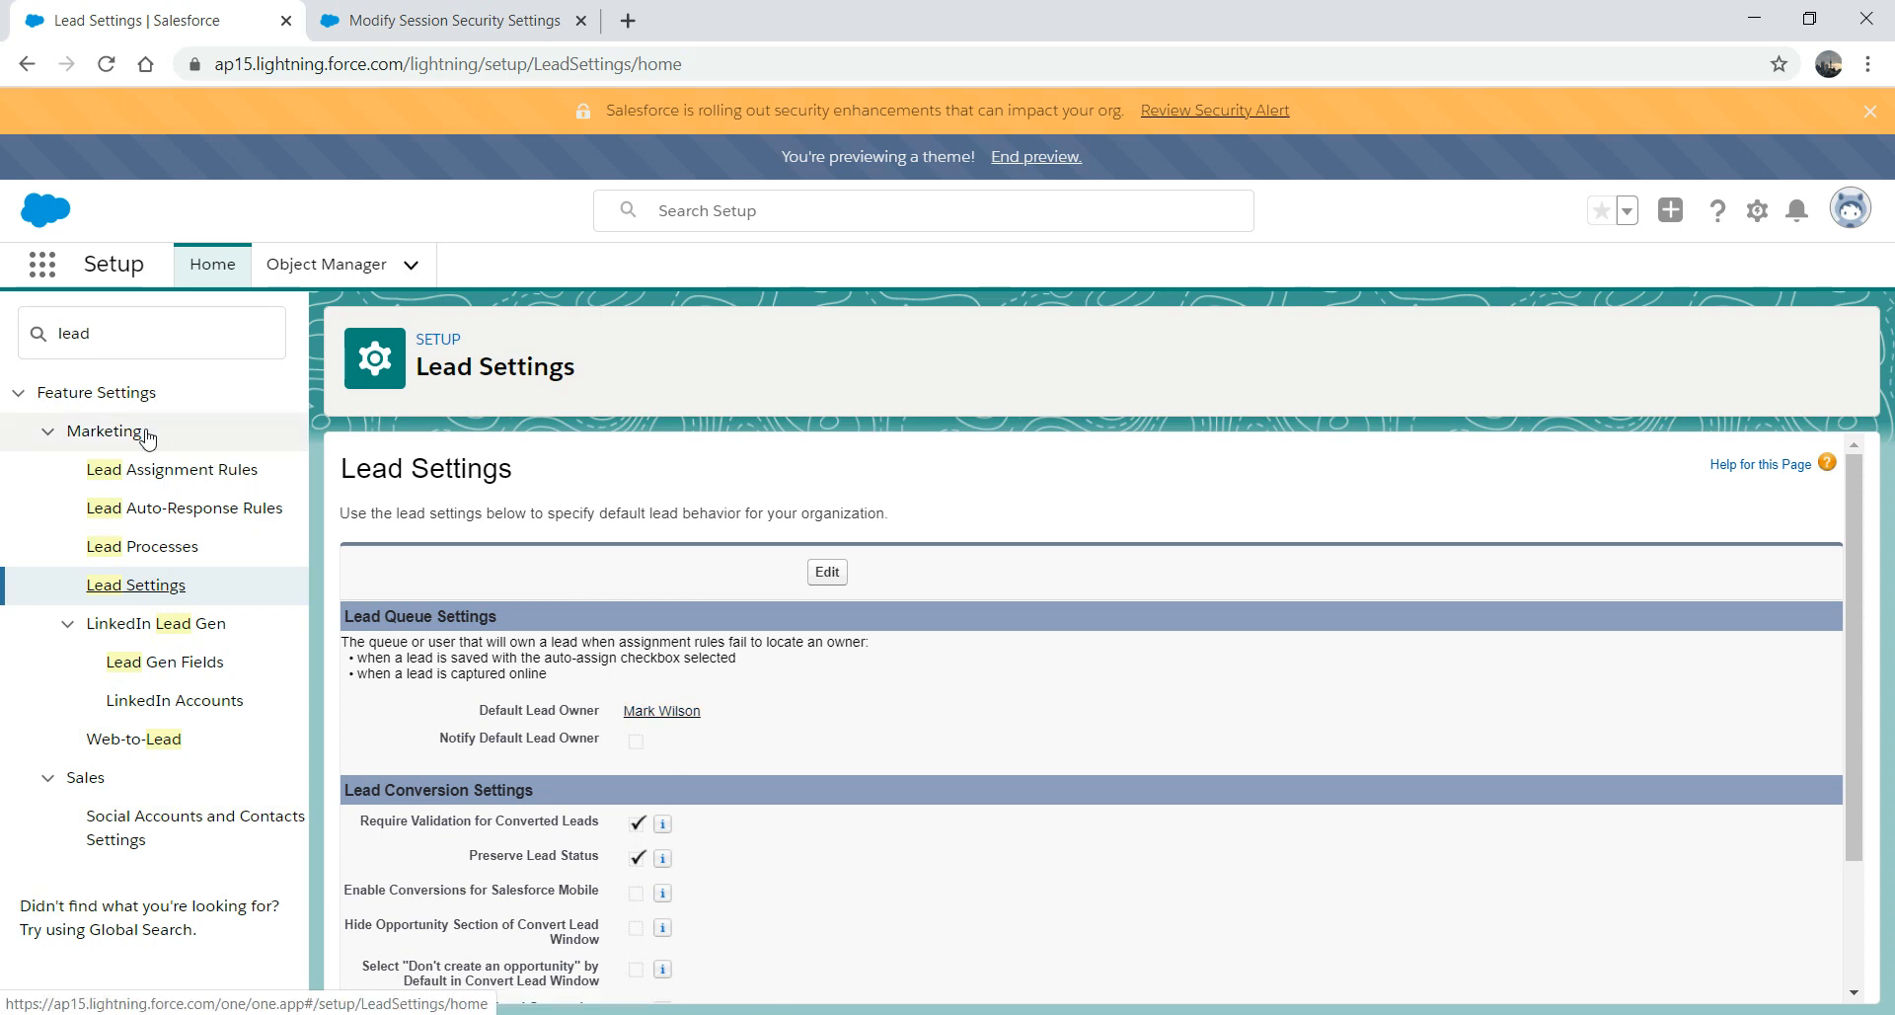
- Search Setup for "use", return to the Users list and open the user with the CEO role and Contract Manager profile
{"action": "left_click", "coordinate": [130, 325]}
{"action": "type", "text": "use"}
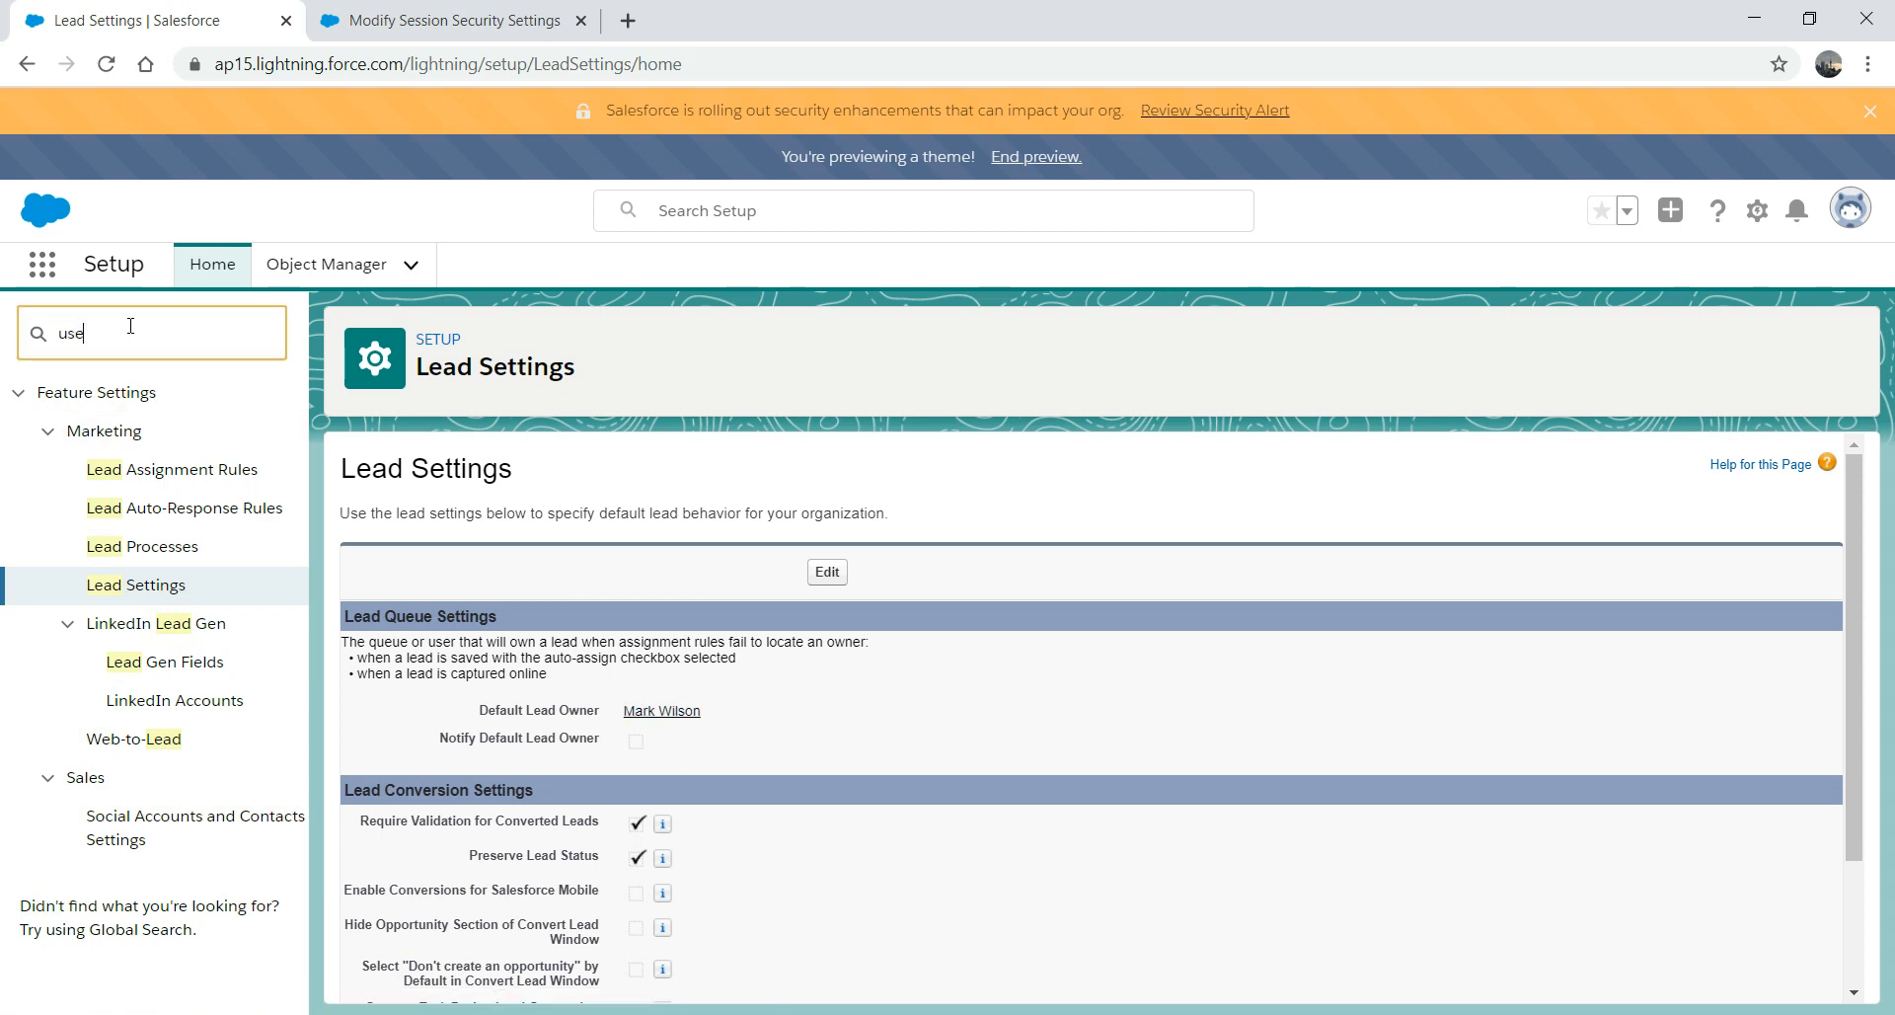
{"action": "left_click", "coordinate": [87, 661]}
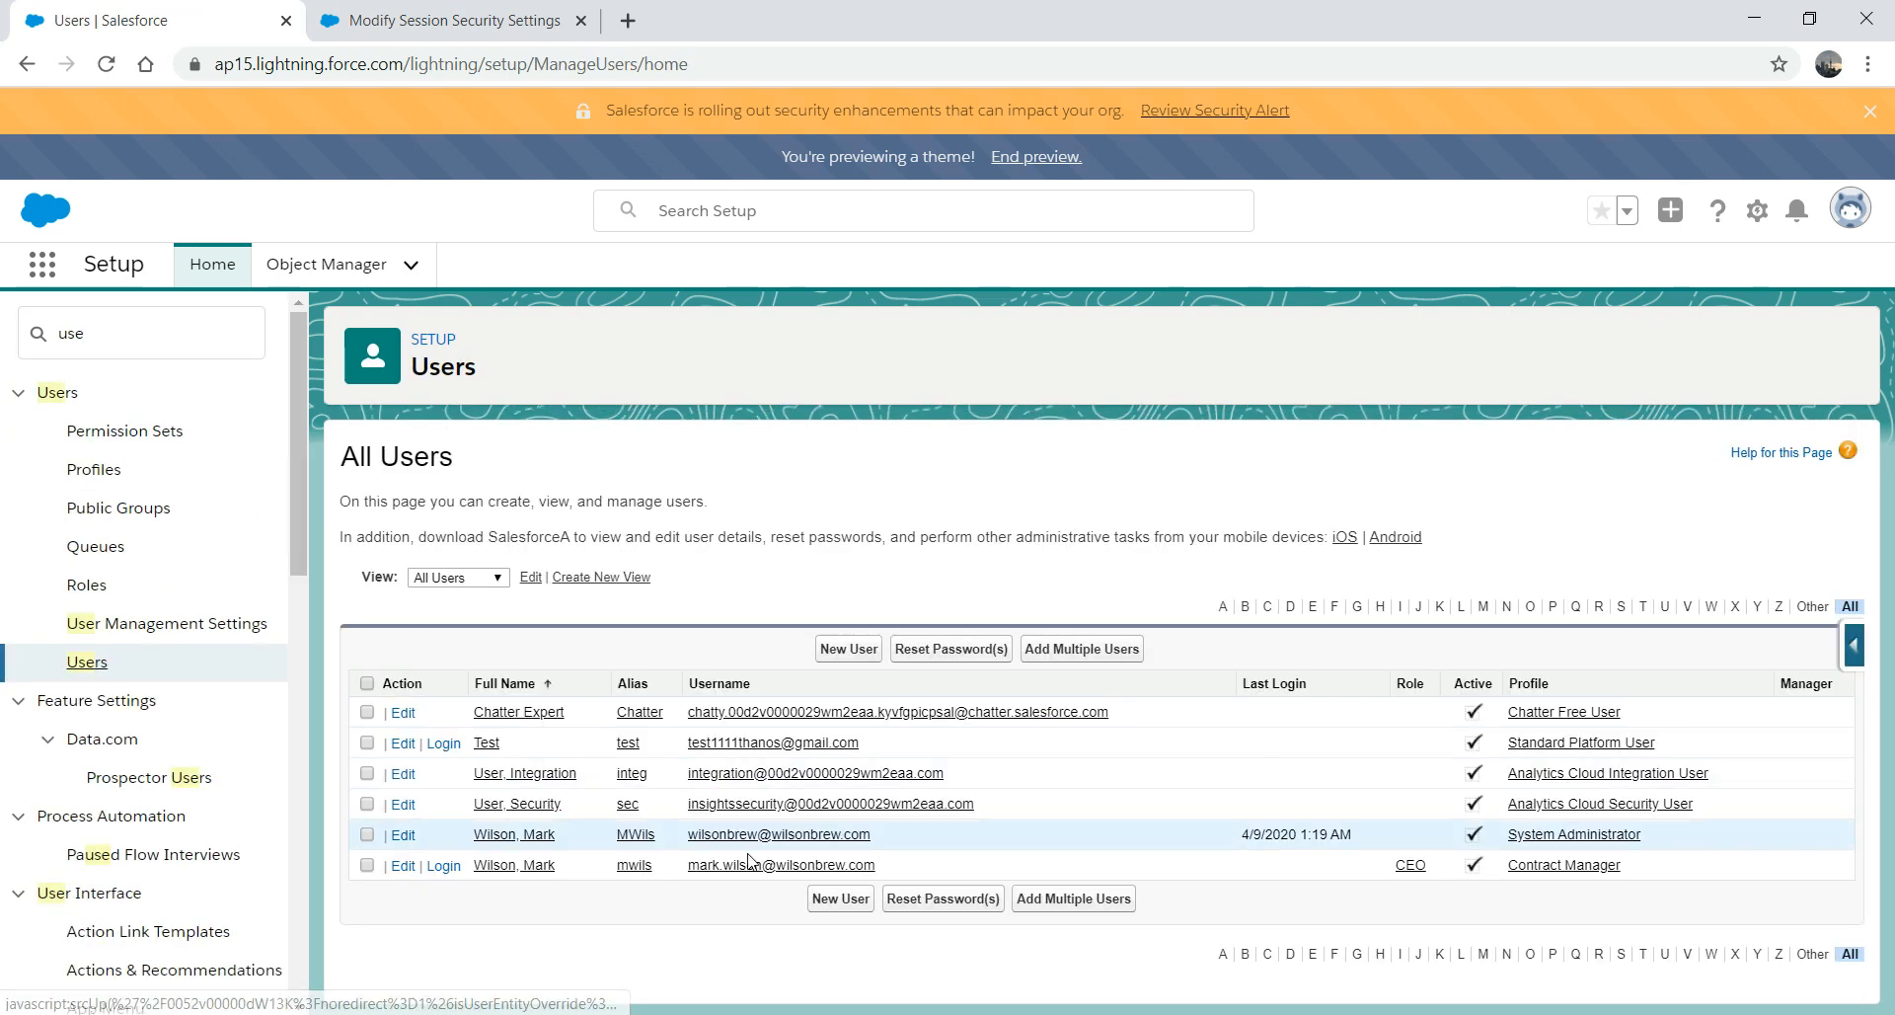
{"action": "left_click", "coordinate": [515, 866]}
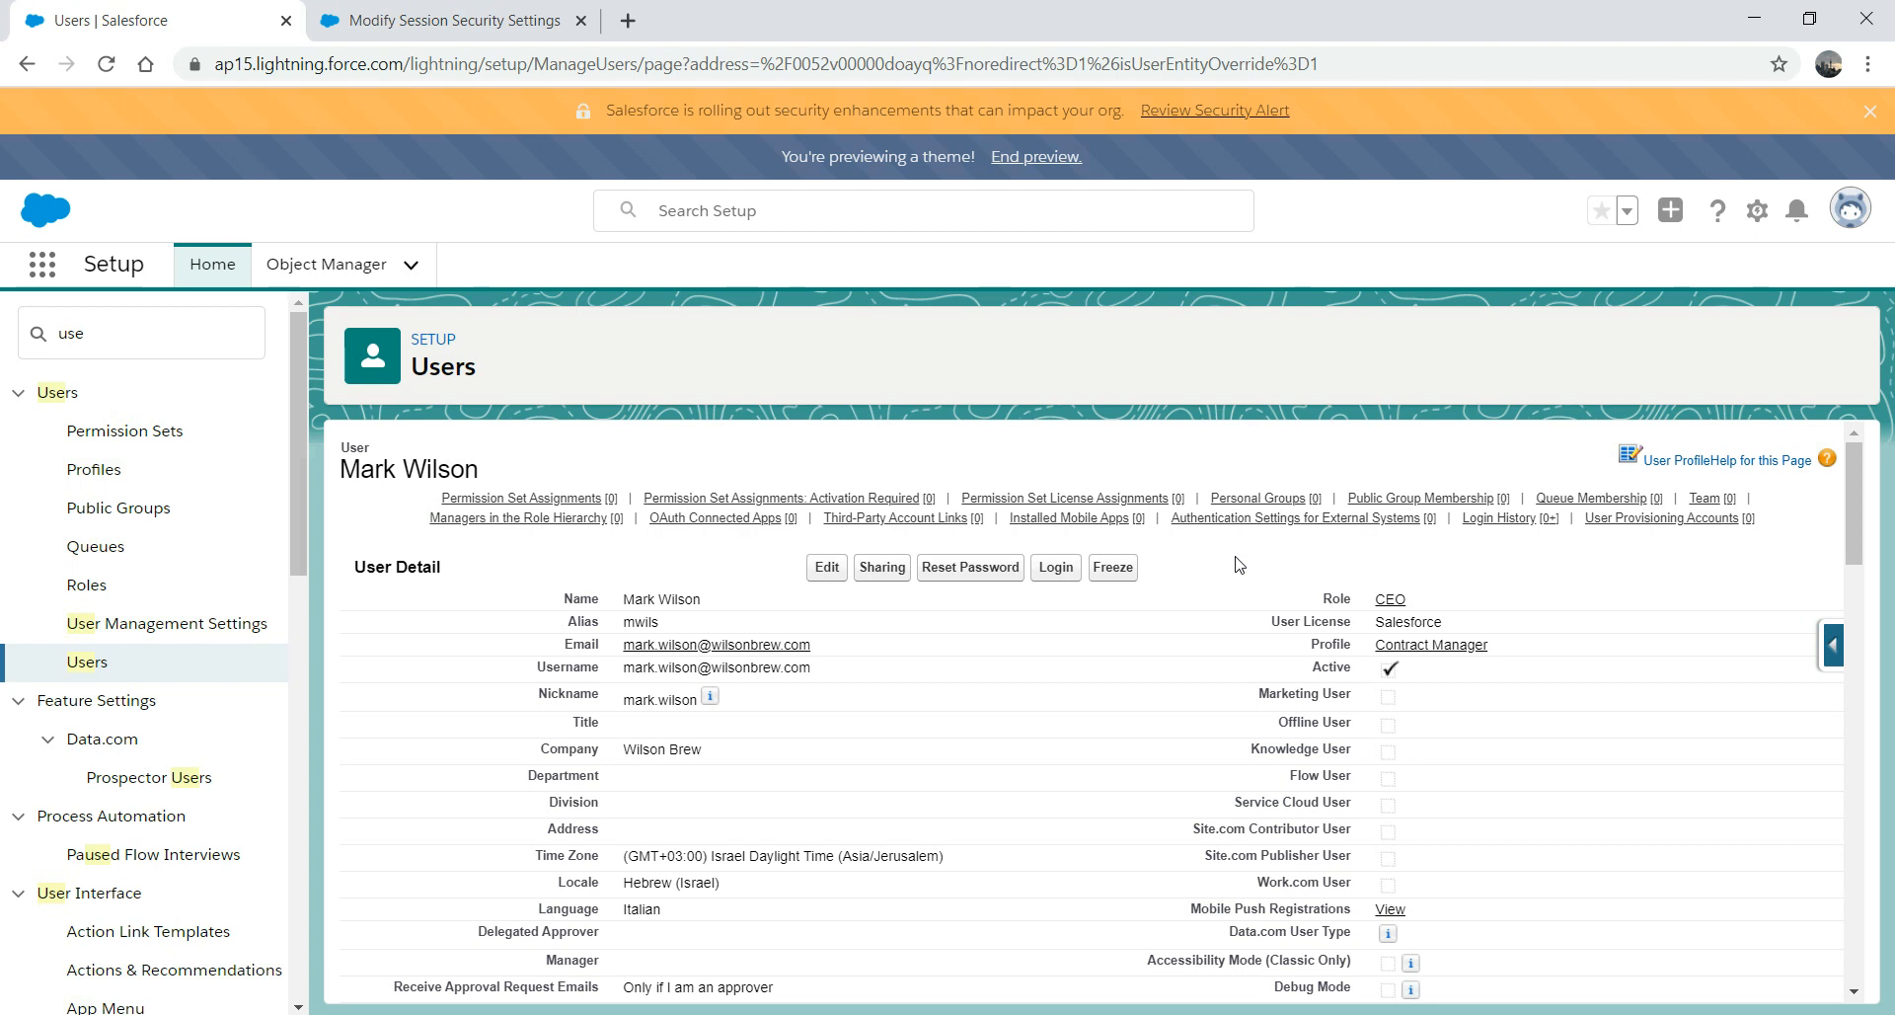
- Examine this user's details and related lists, including Login History and User Provisioning Accounts
{"action": "left_click_drag", "start_coordinate": [1852, 483], "coordinate": [1882, 936]}
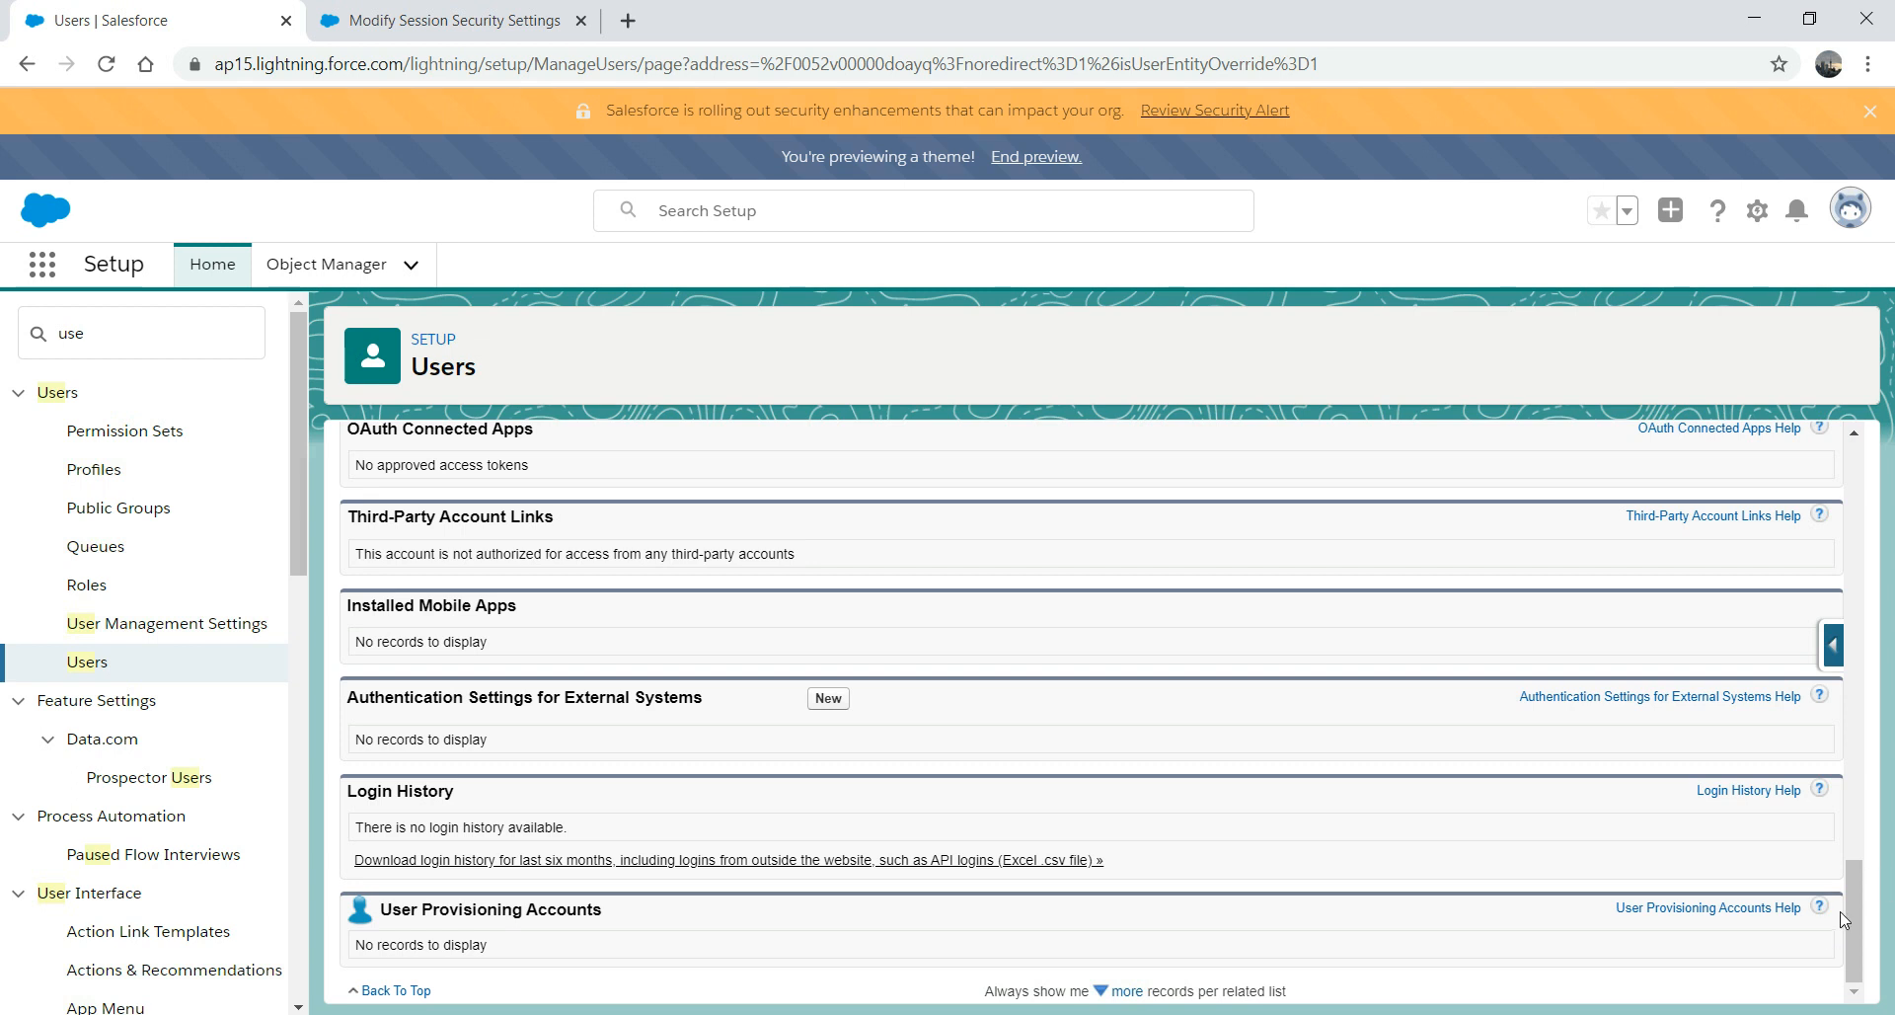
{"action": "left_click_drag", "start_coordinate": [1853, 972], "coordinate": [1849, 472]}
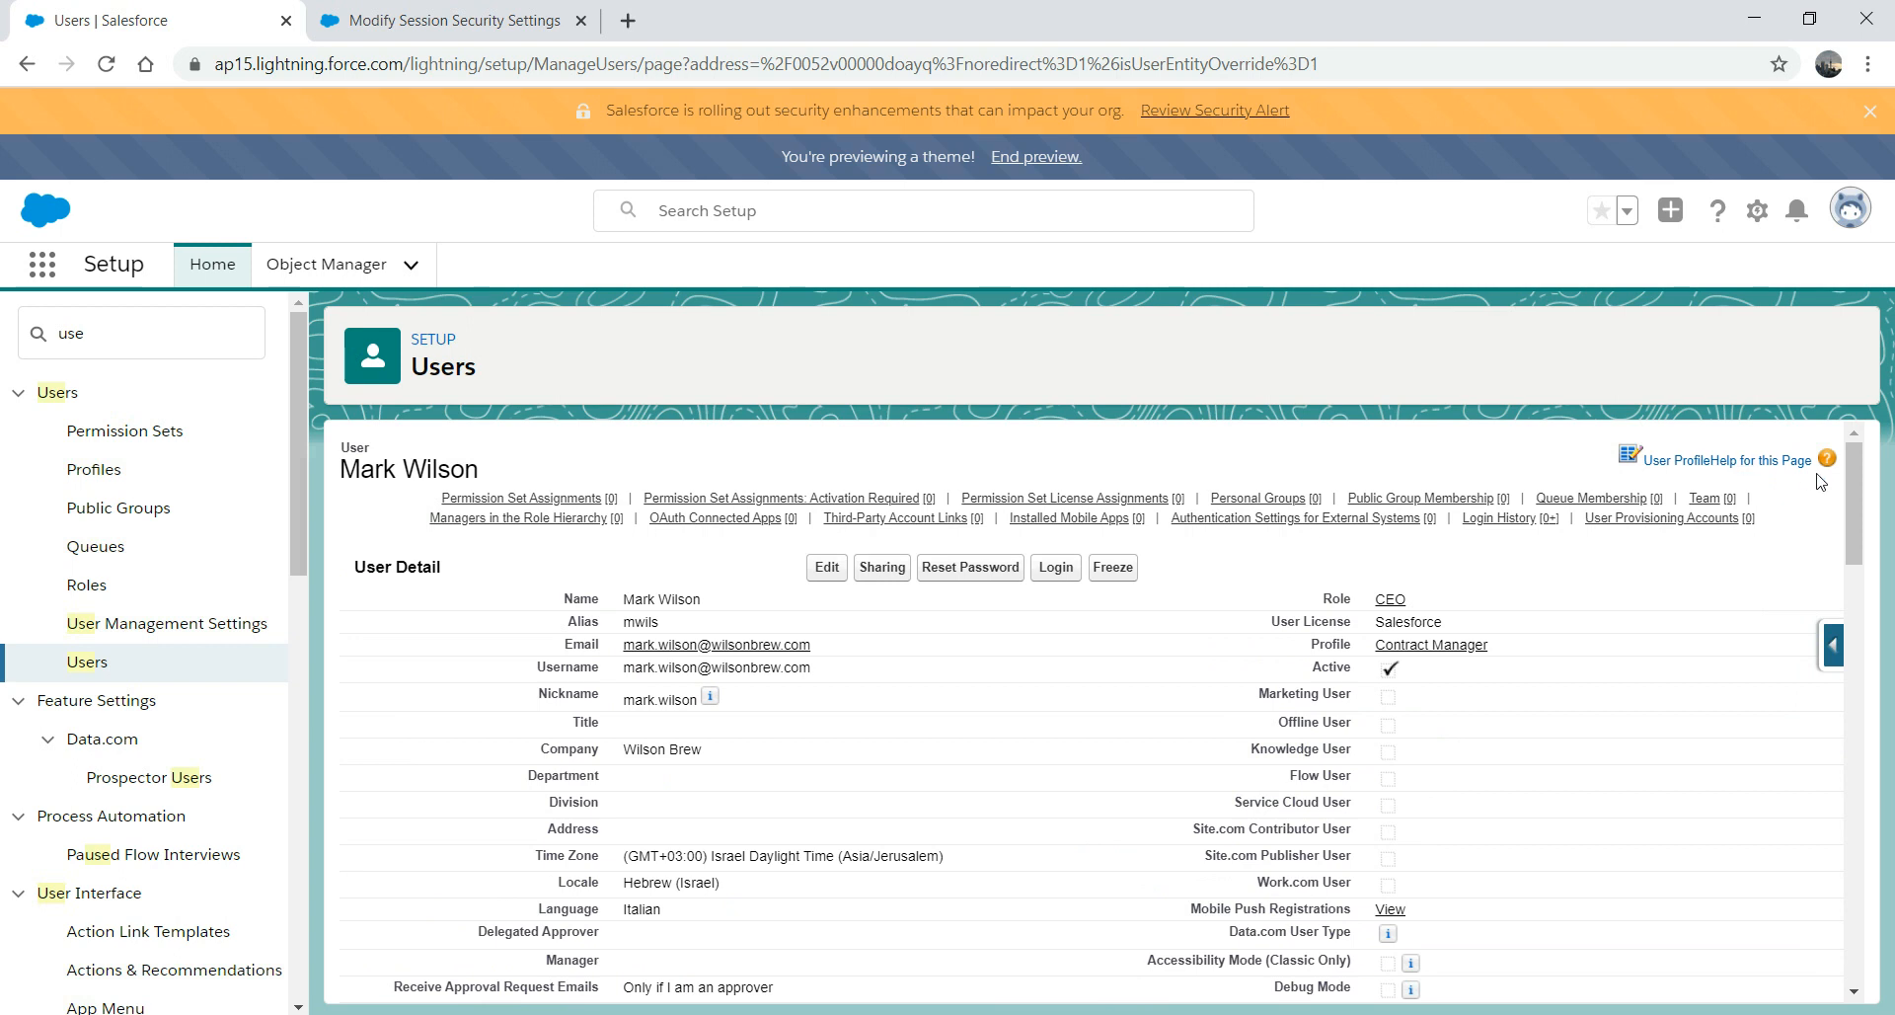
{"action": "left_click_drag", "start_coordinate": [1853, 539], "coordinate": [1844, 932]}
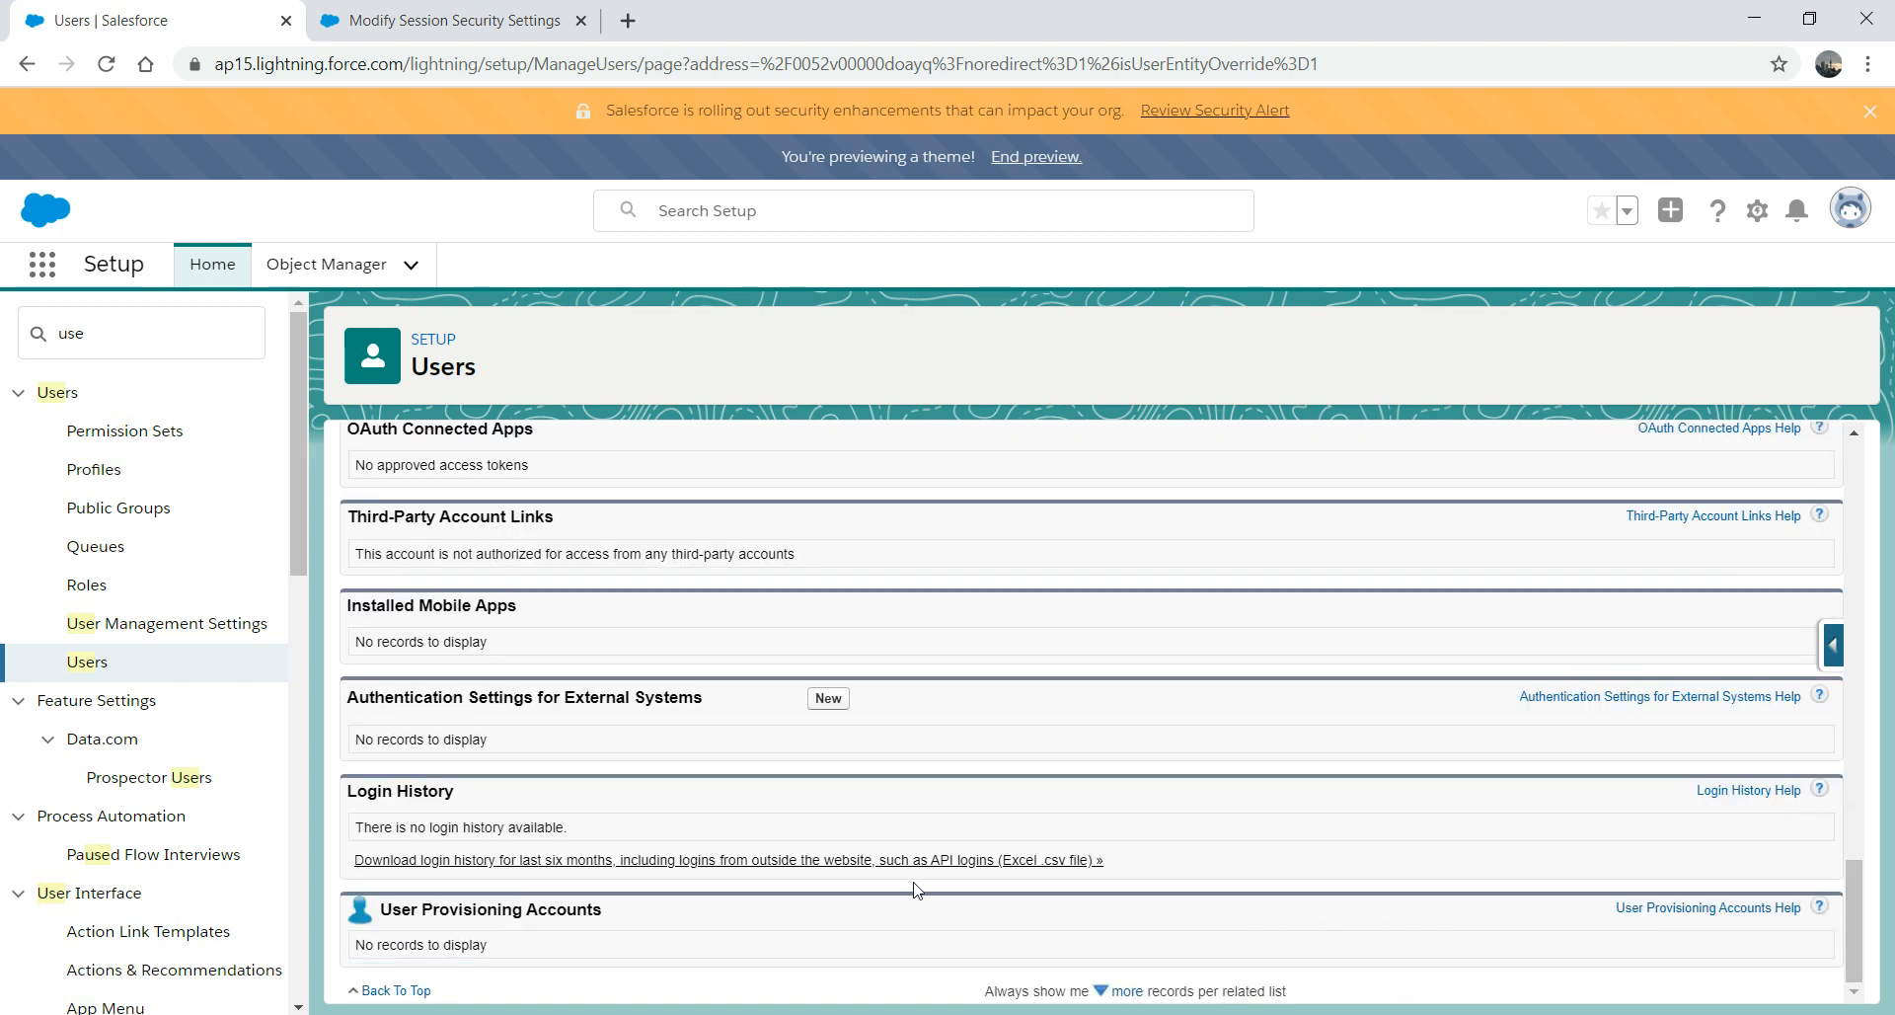